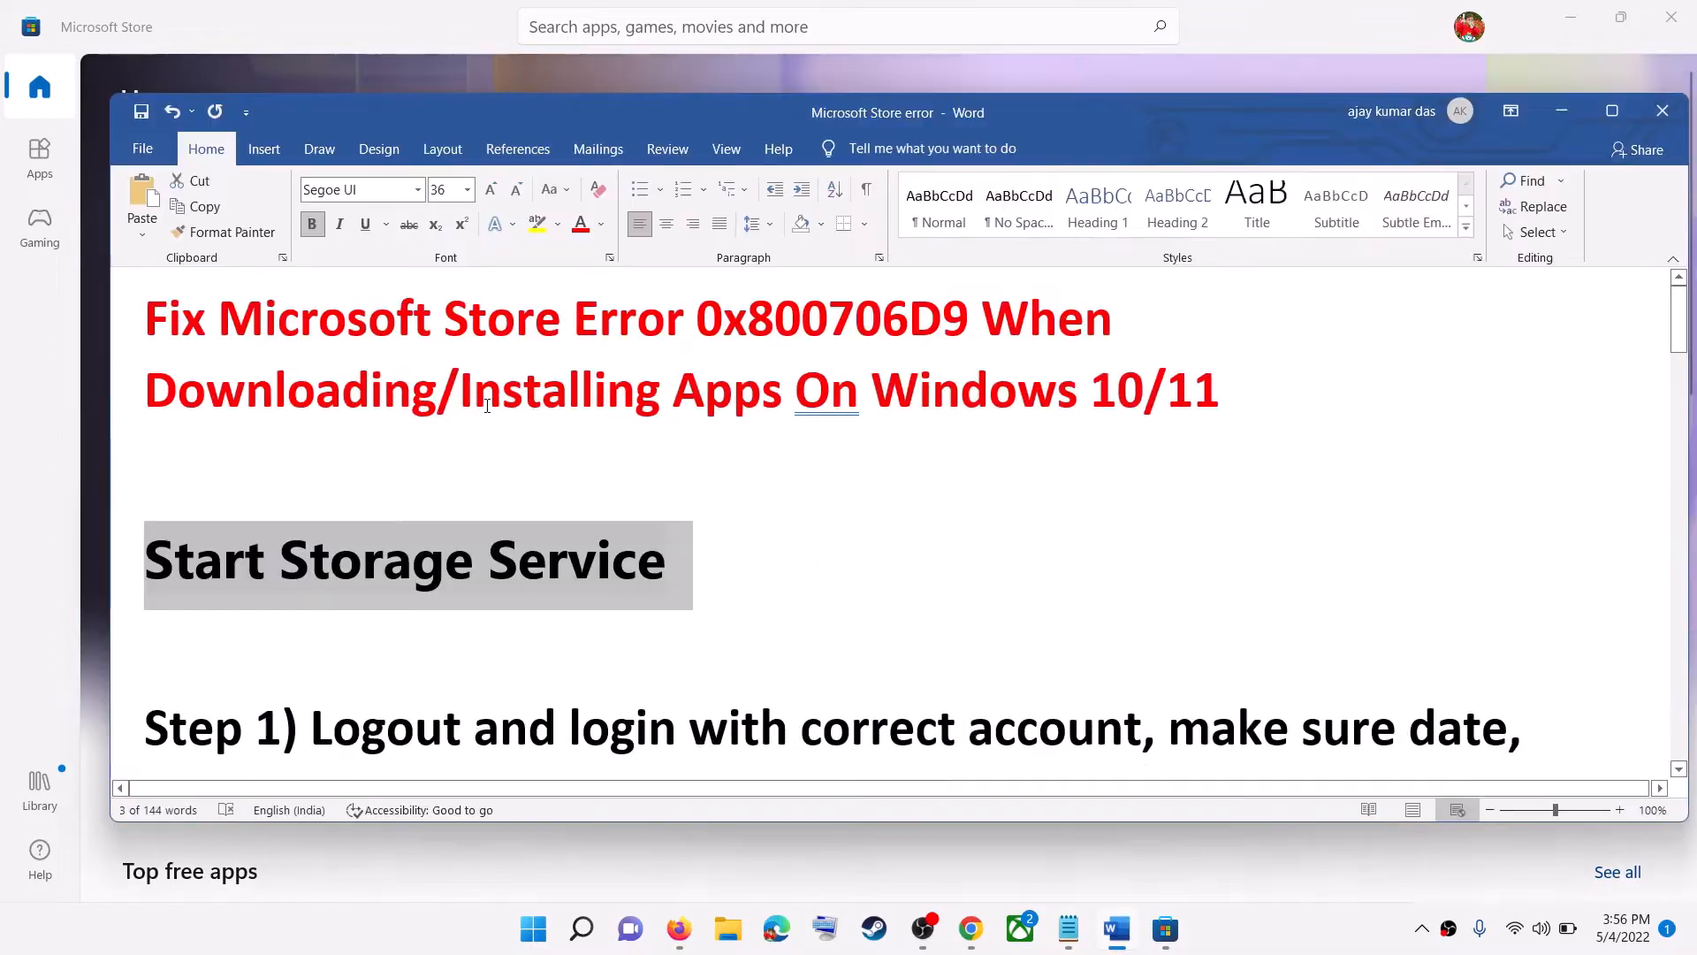
- Highlight the error code and the Start Storage Service heading in the Word notes, and minimize the document
left_click_drag(696, 319, 968, 324)
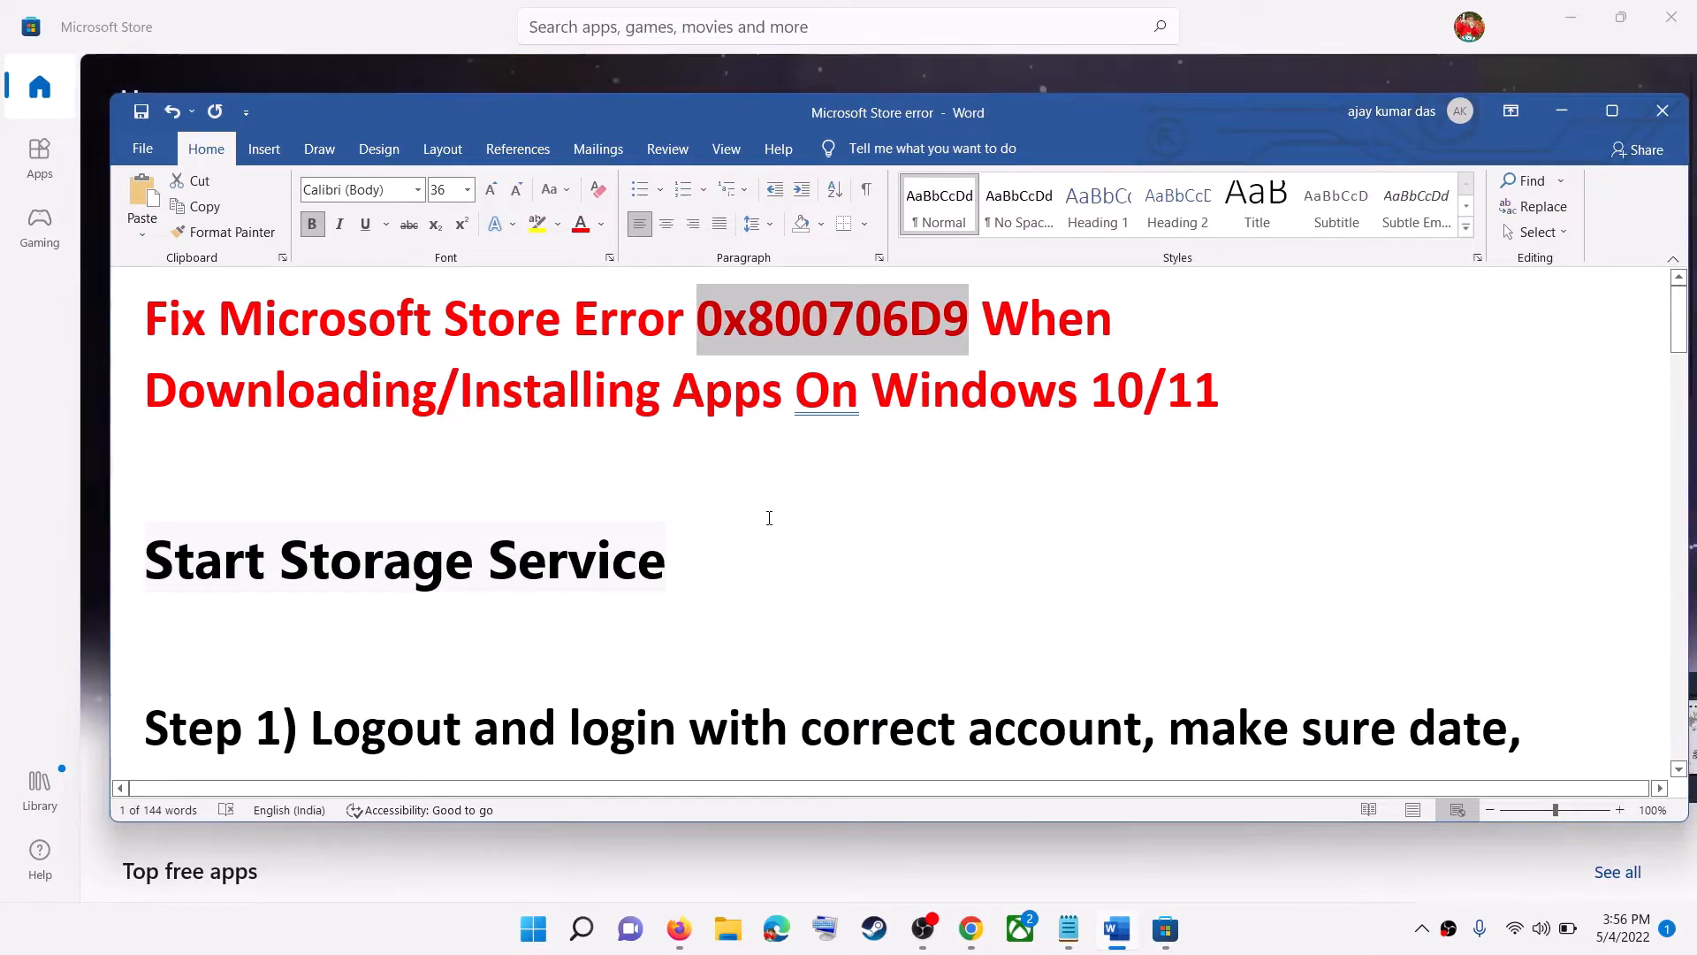
left_click_drag(182, 577, 693, 575)
left_click(1547, 125)
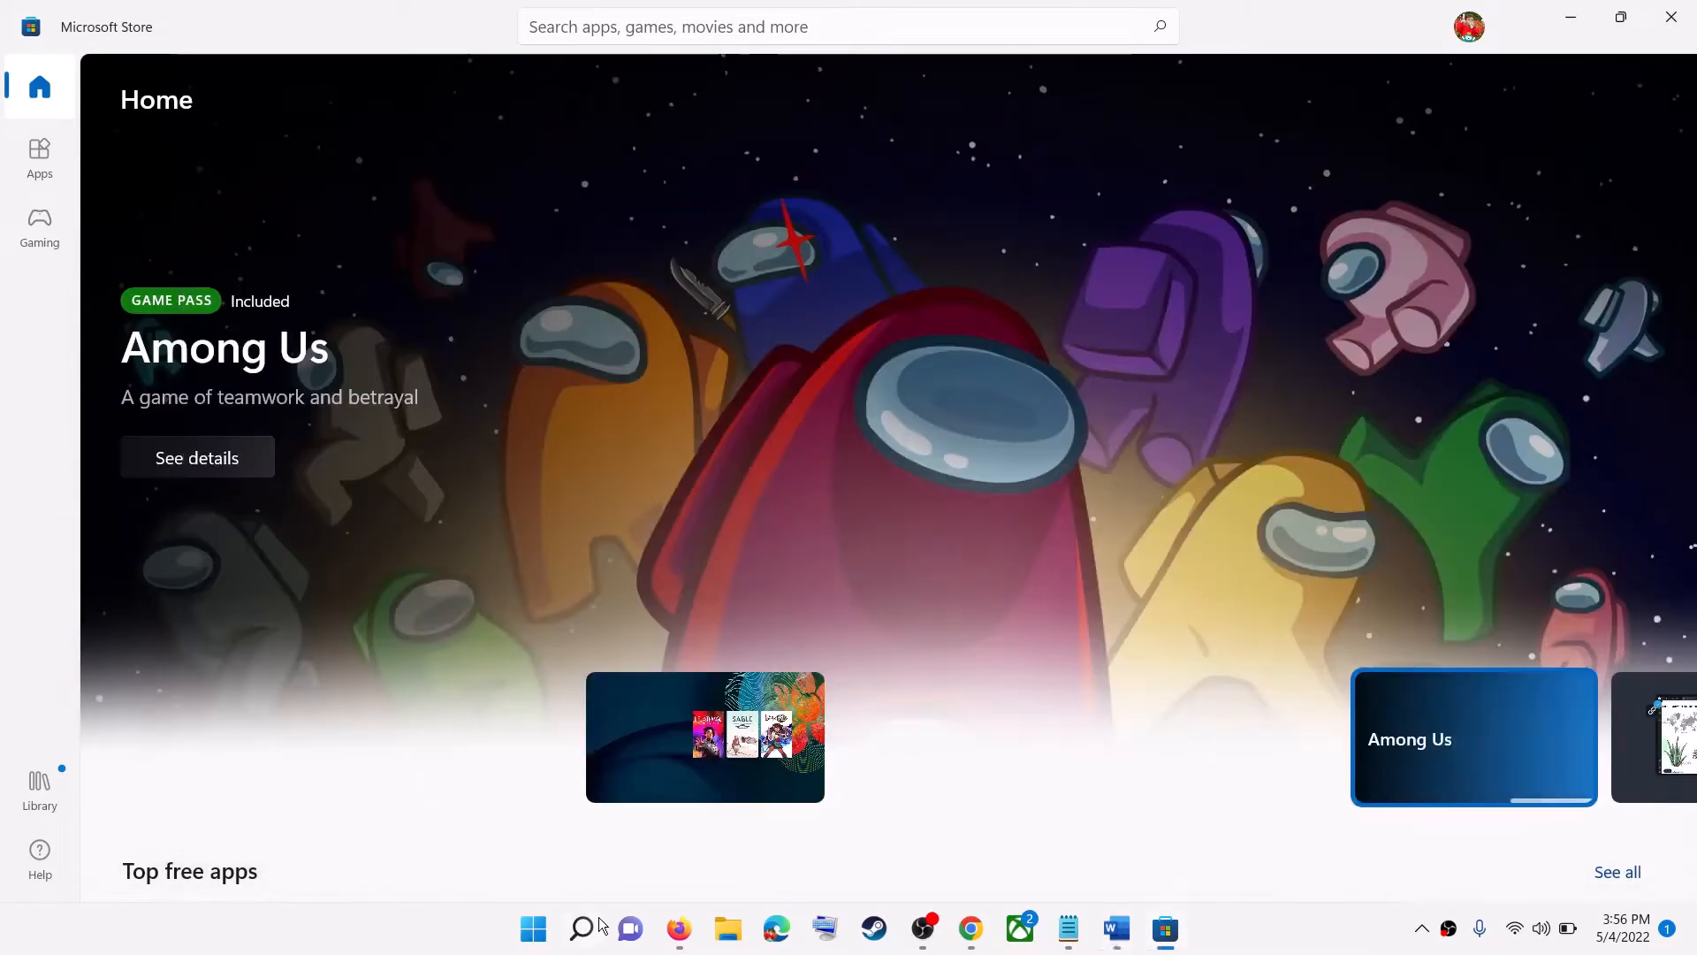
- Search Start for services and open the Services app
left_click(527, 933)
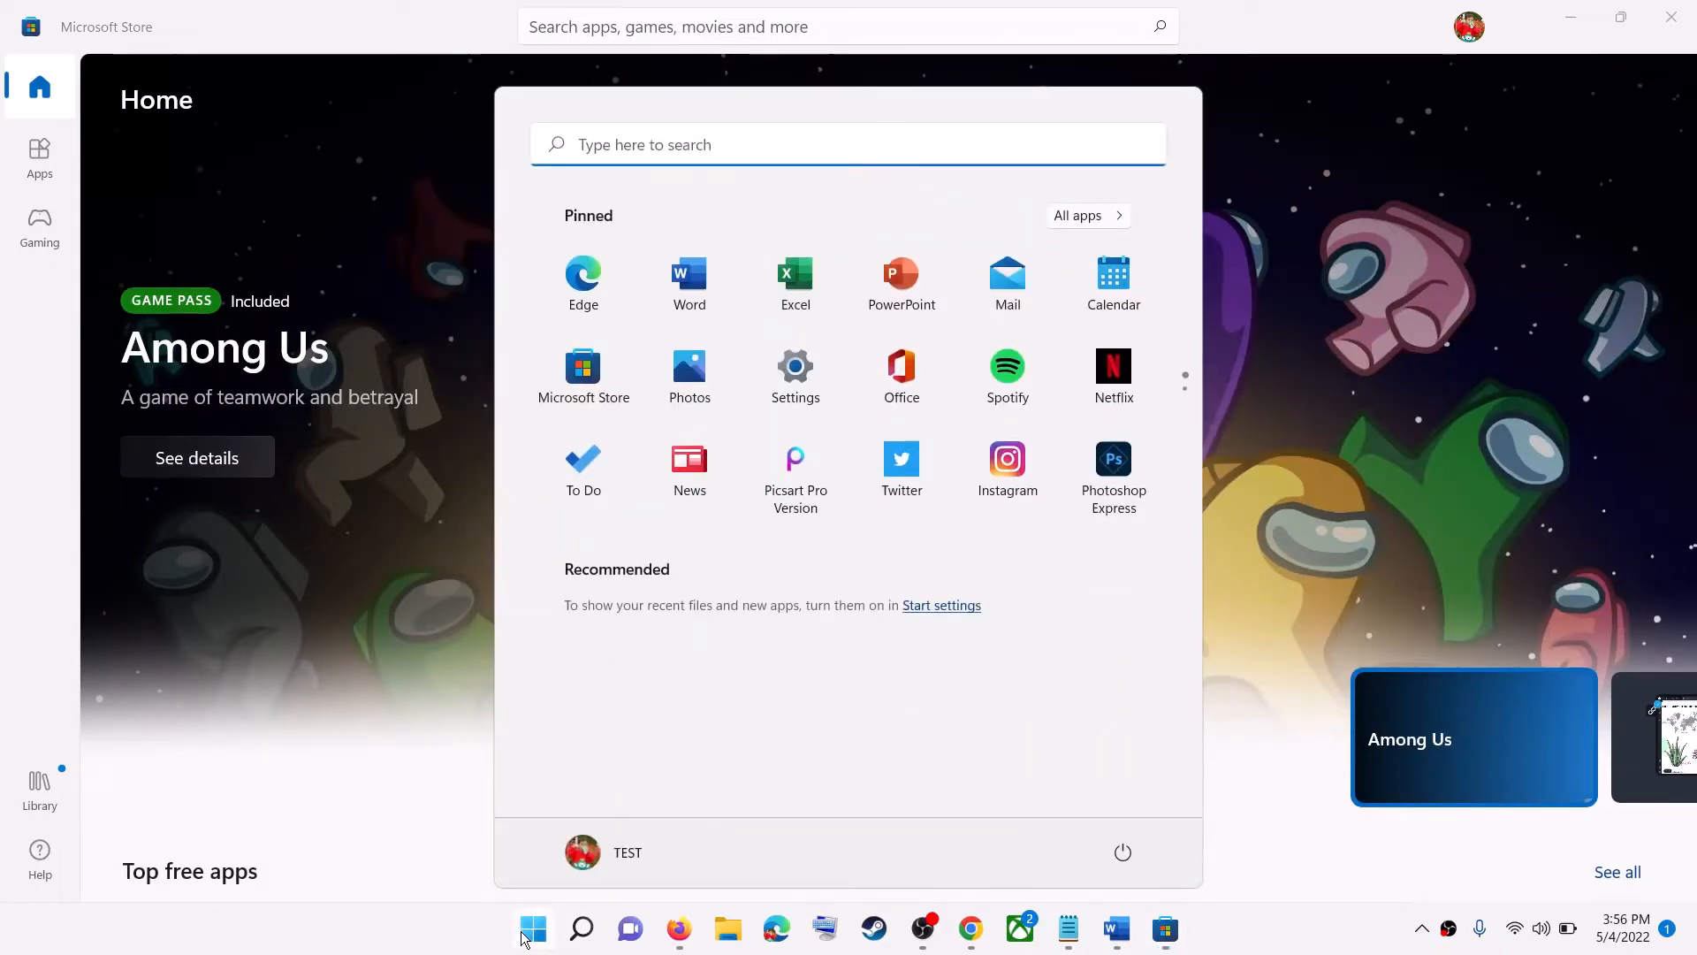
type("services")
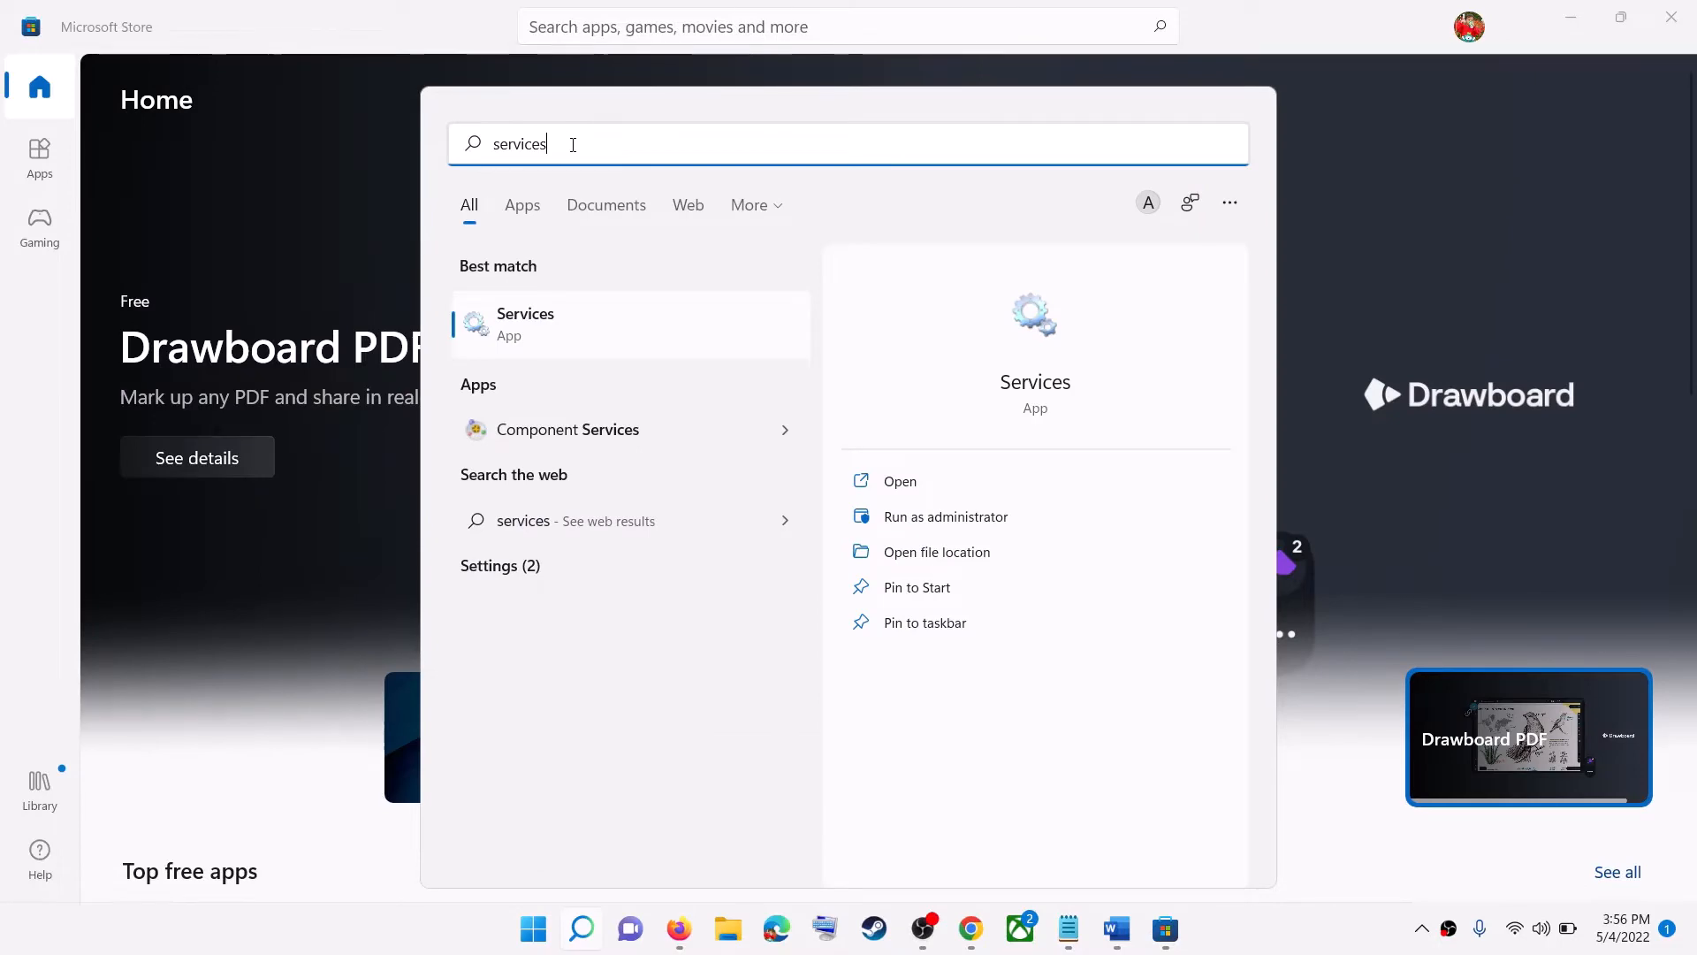
key("Return")
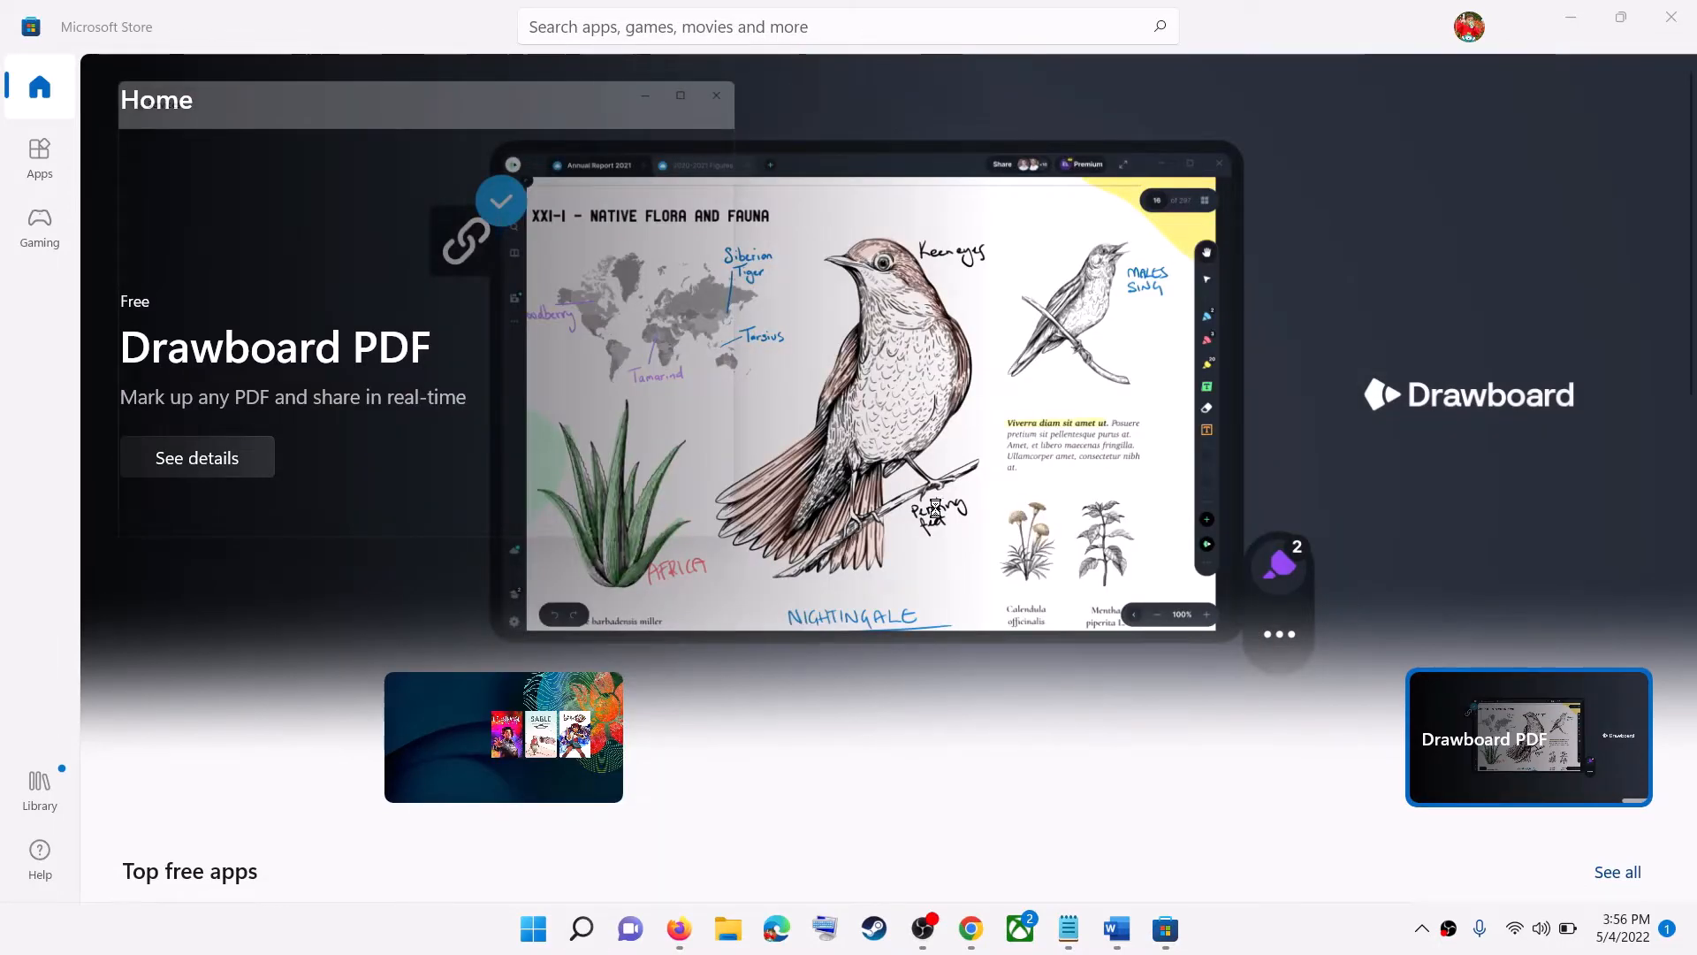
- Open the Storage Service properties, set its startup type to Automatic, and apply and confirm the change
left_click(603, 529)
key("s")
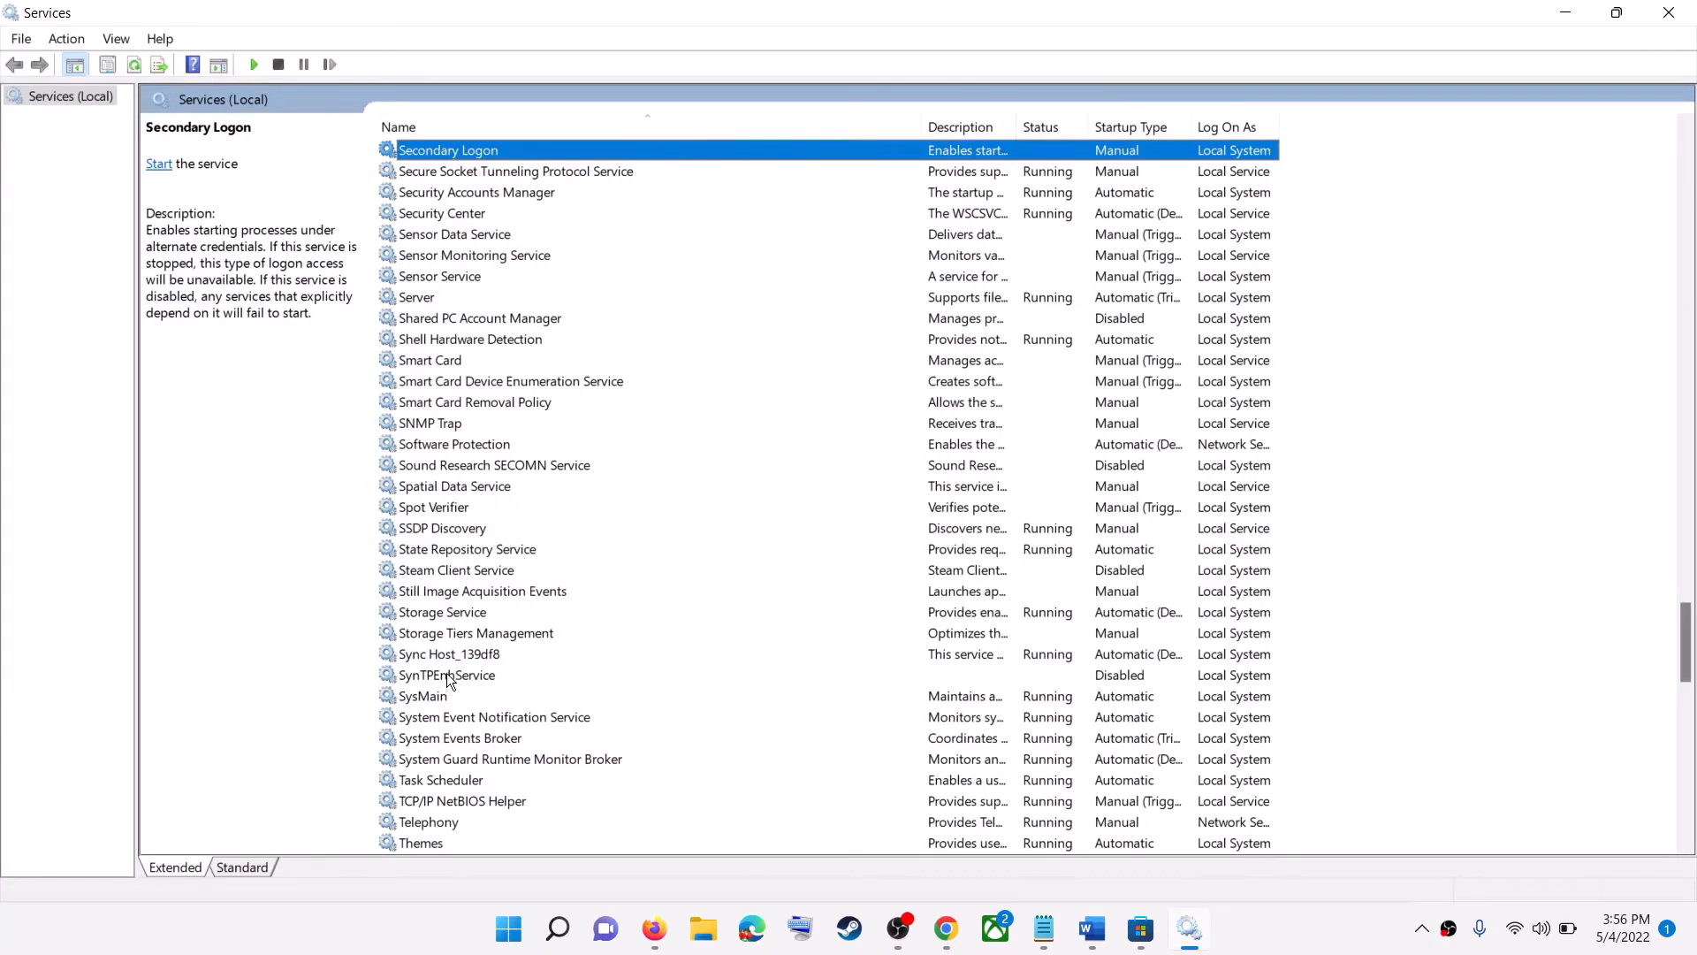
left_click(498, 617)
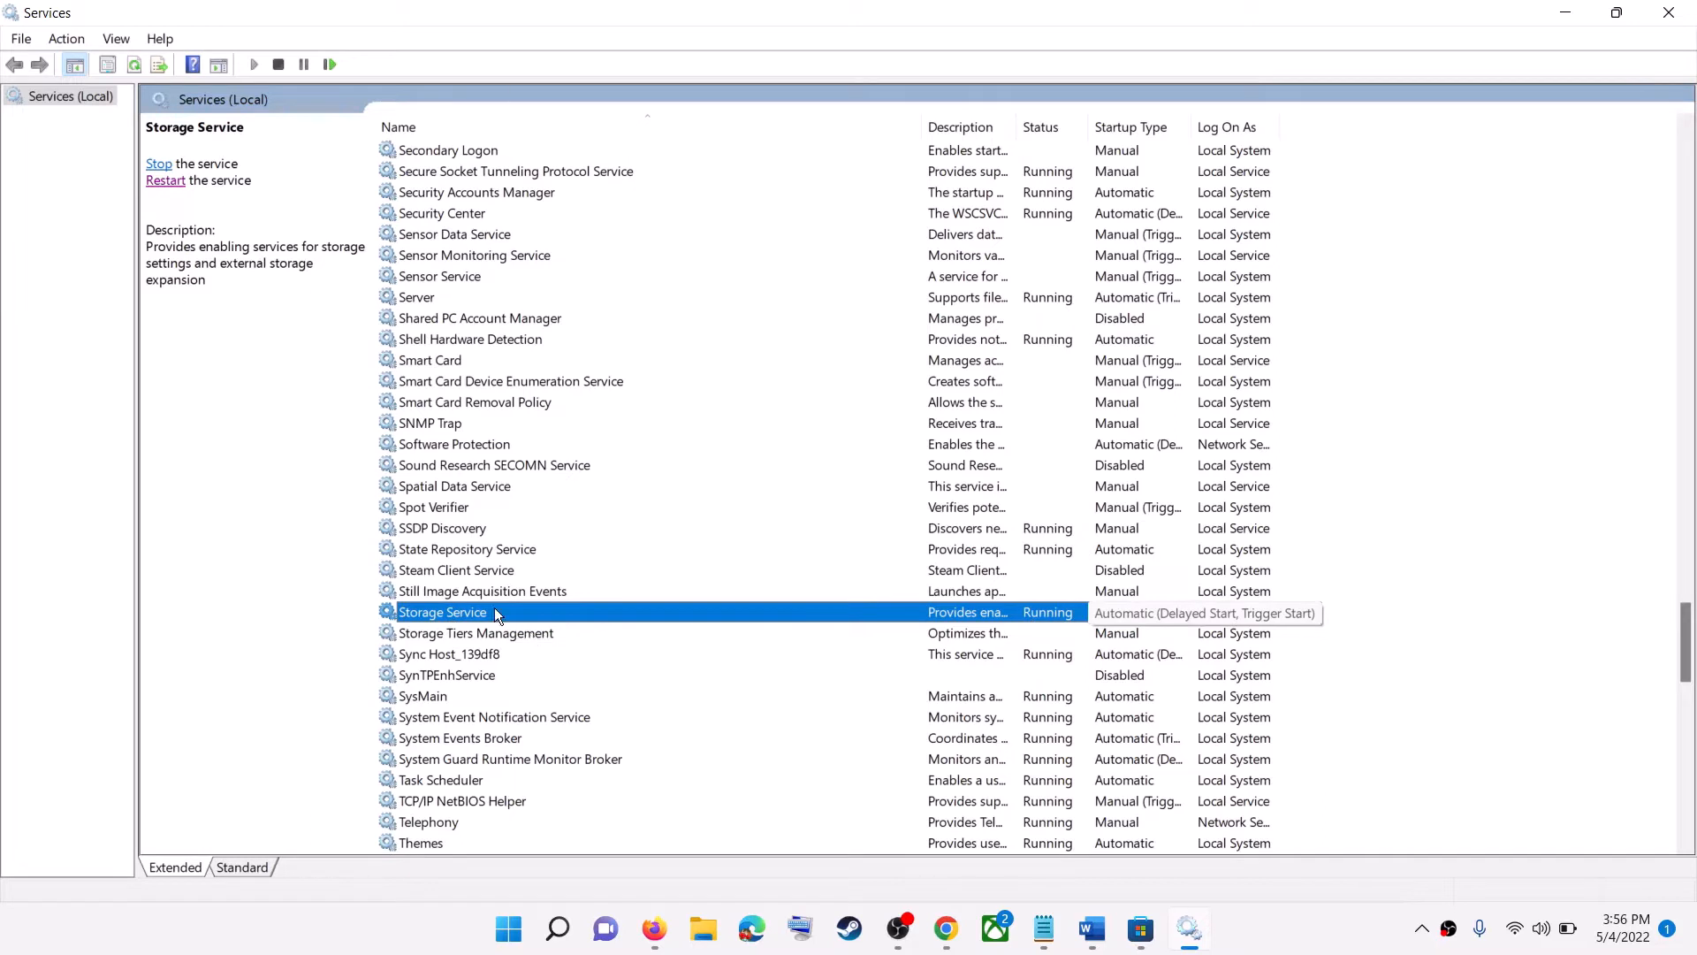
double_click(474, 617)
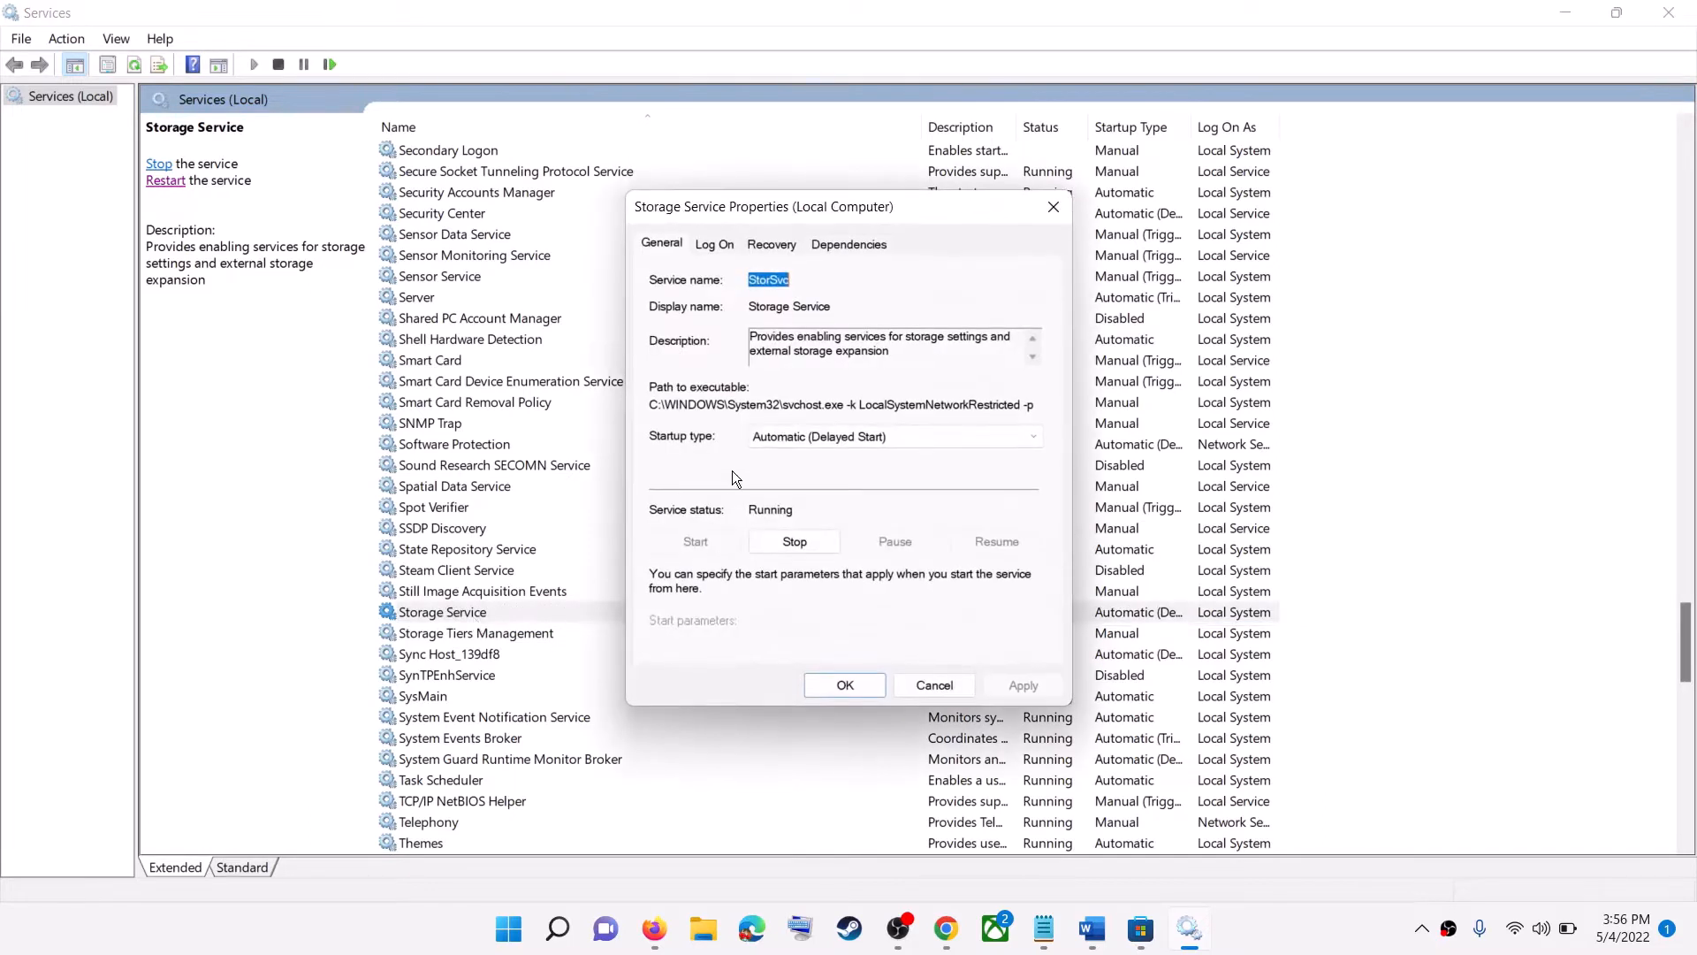
left_click(819, 438)
left_click(795, 469)
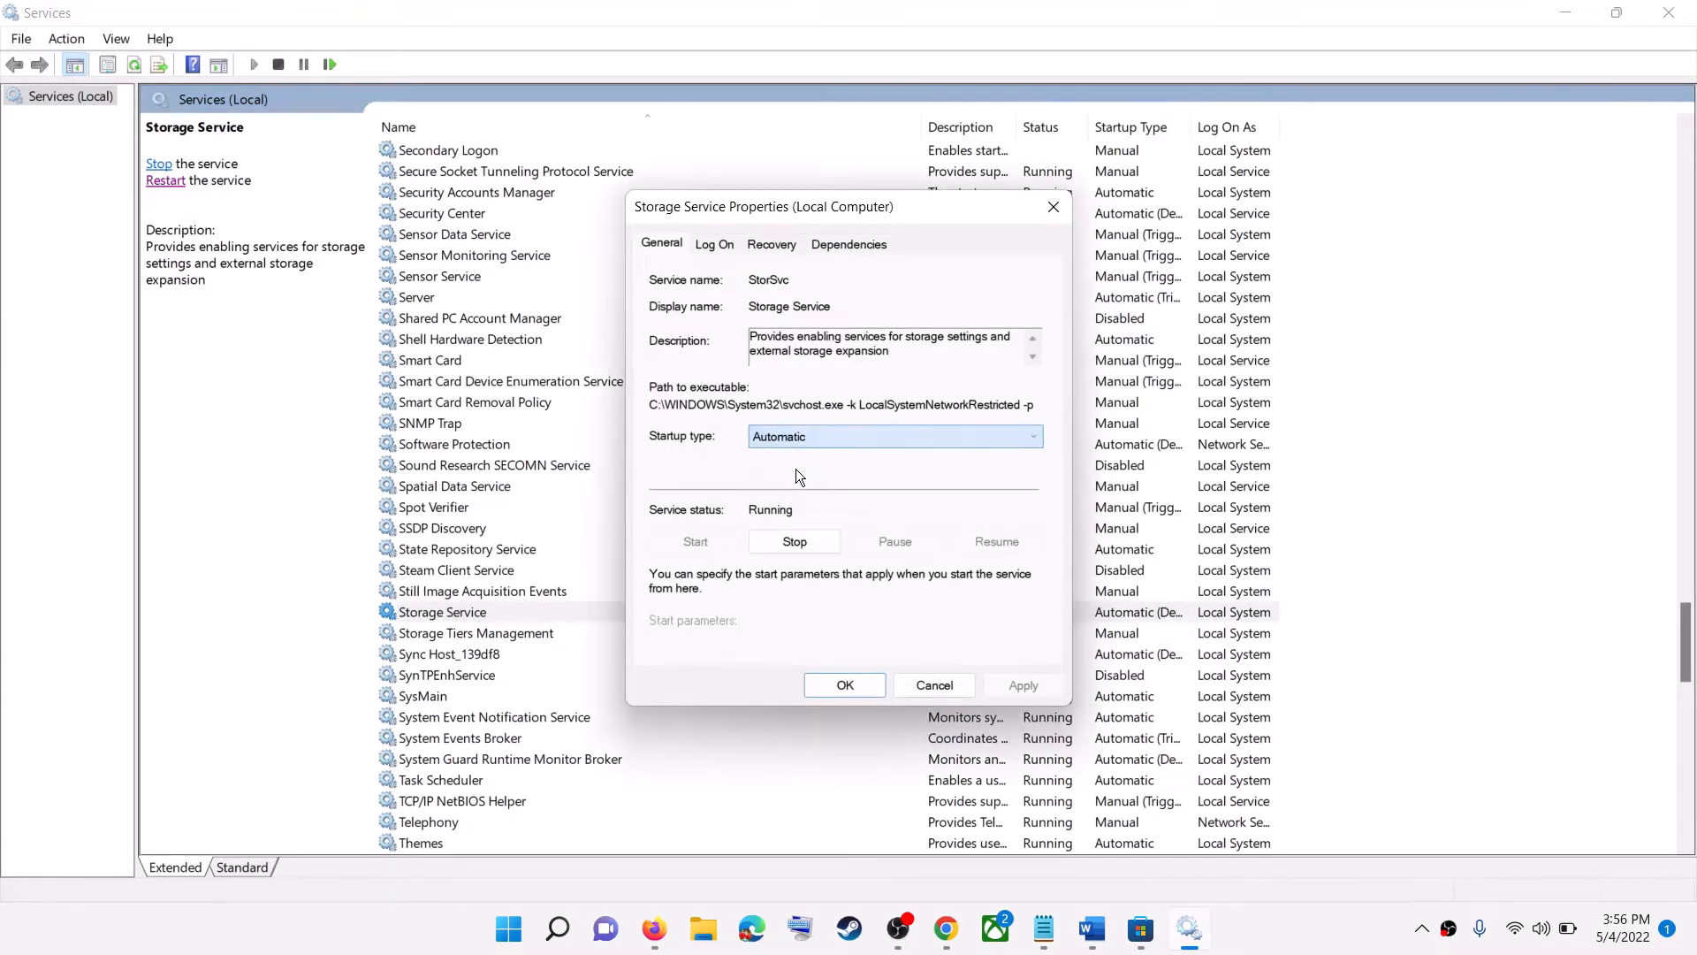
left_click(1029, 685)
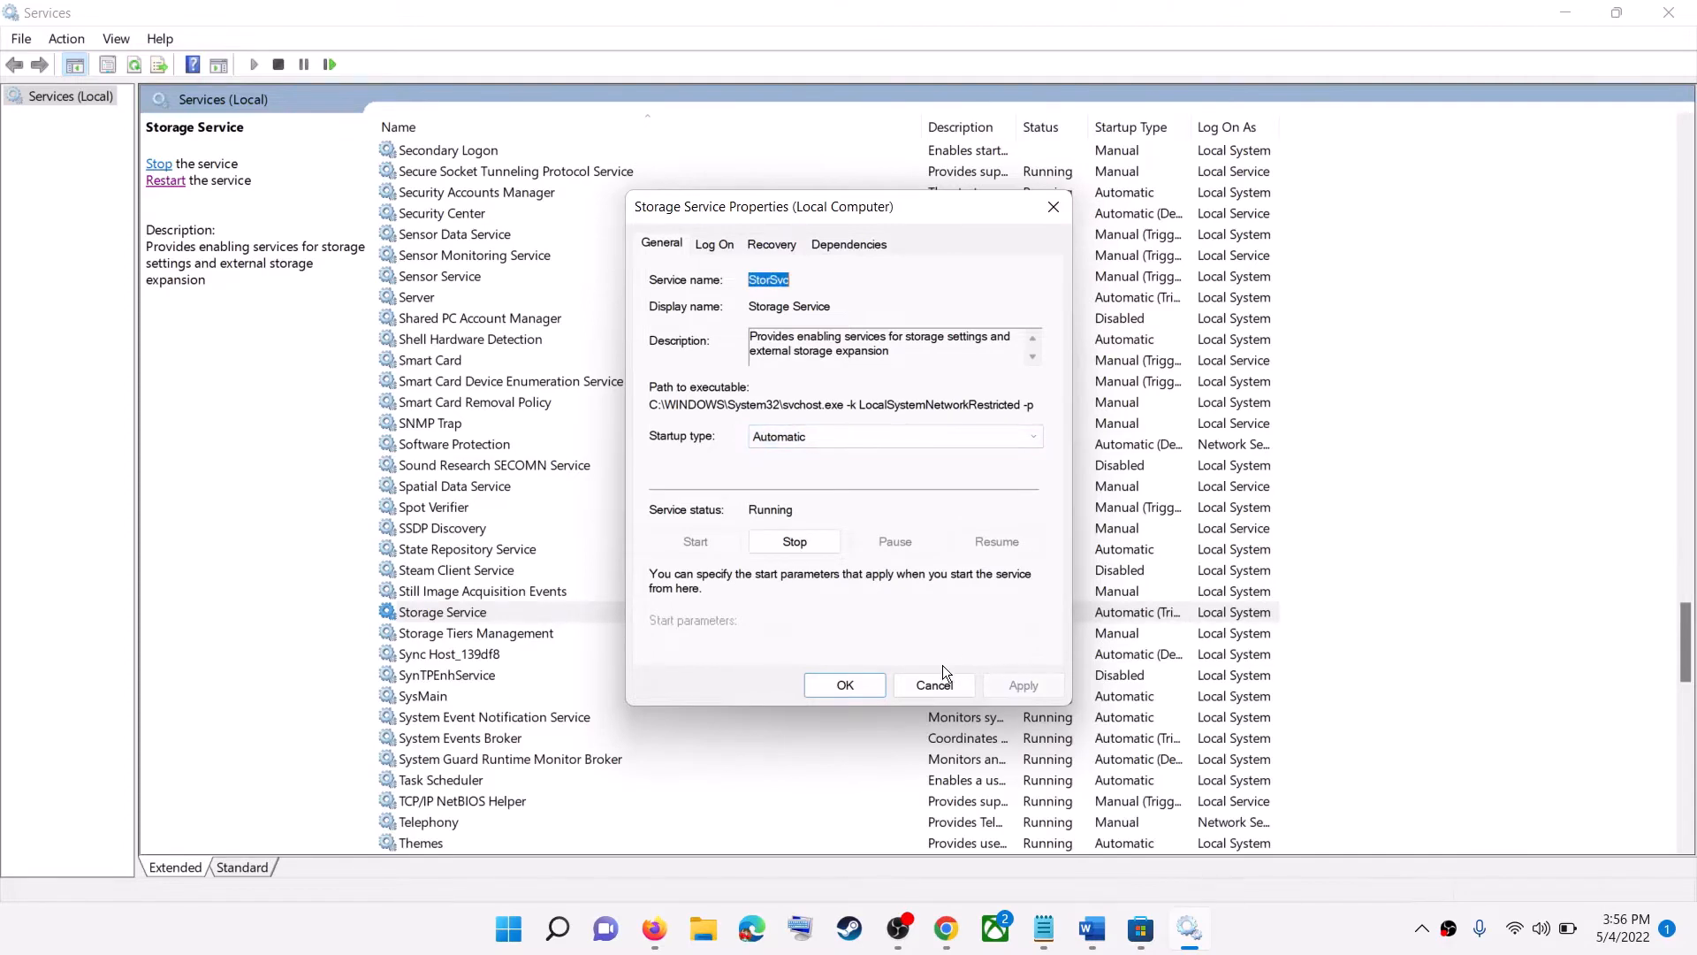
left_click(845, 686)
- Restart the Storage Service
left_click(421, 611)
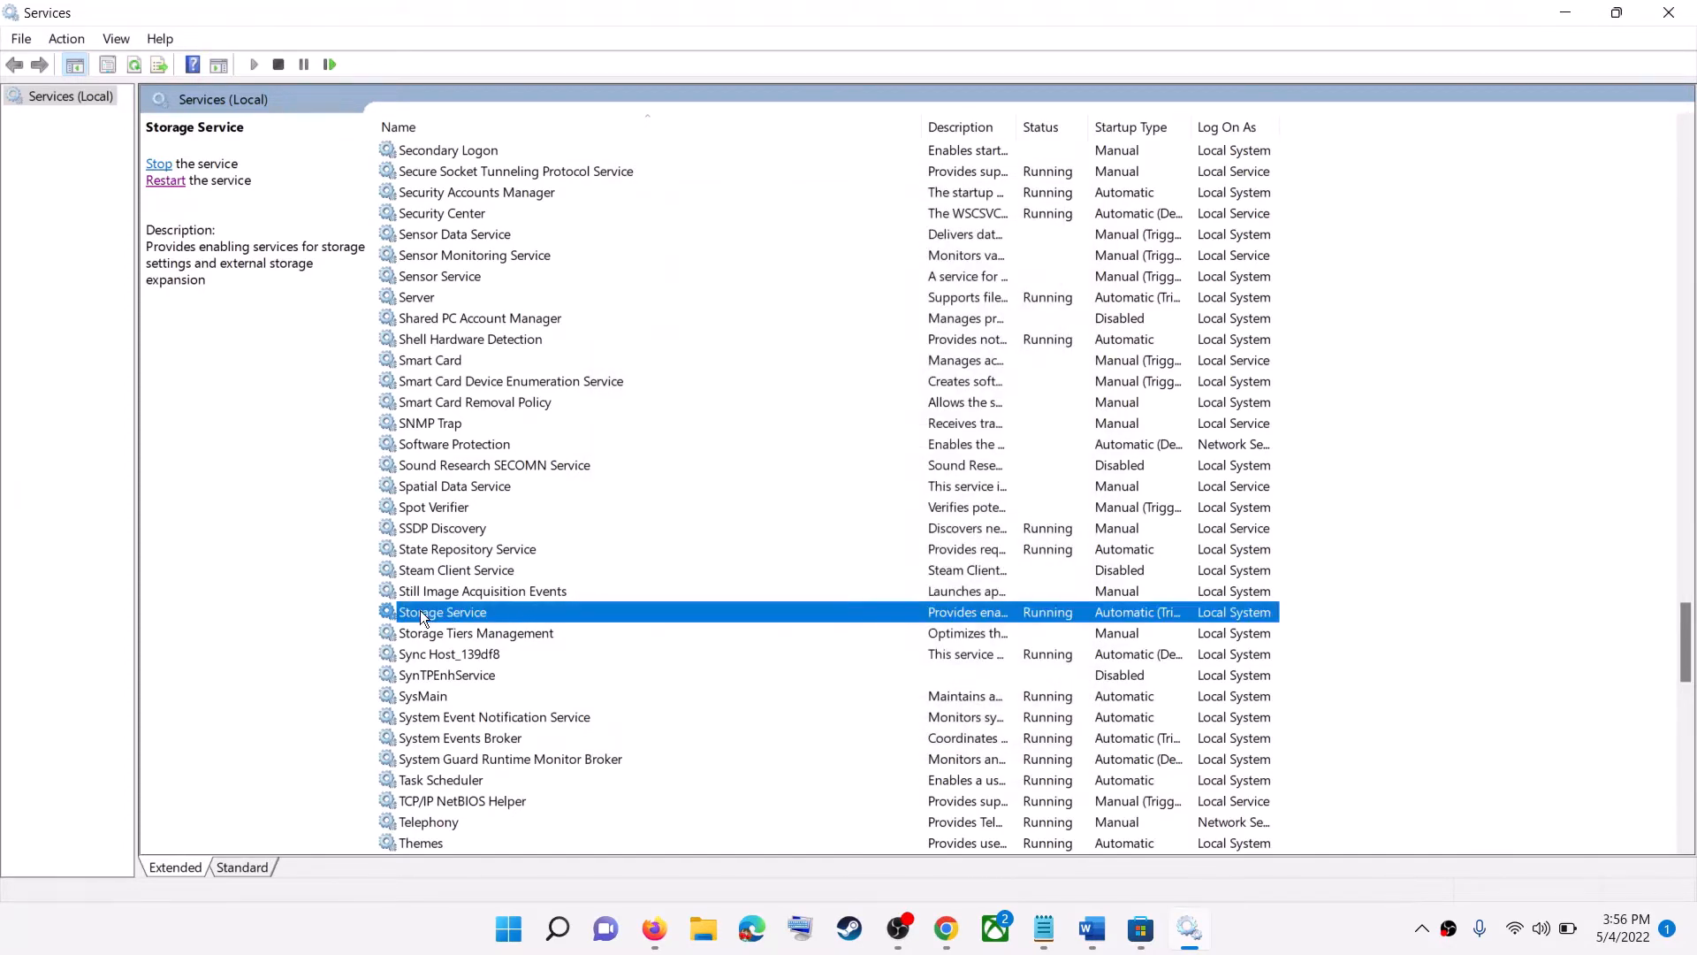
left_click(166, 187)
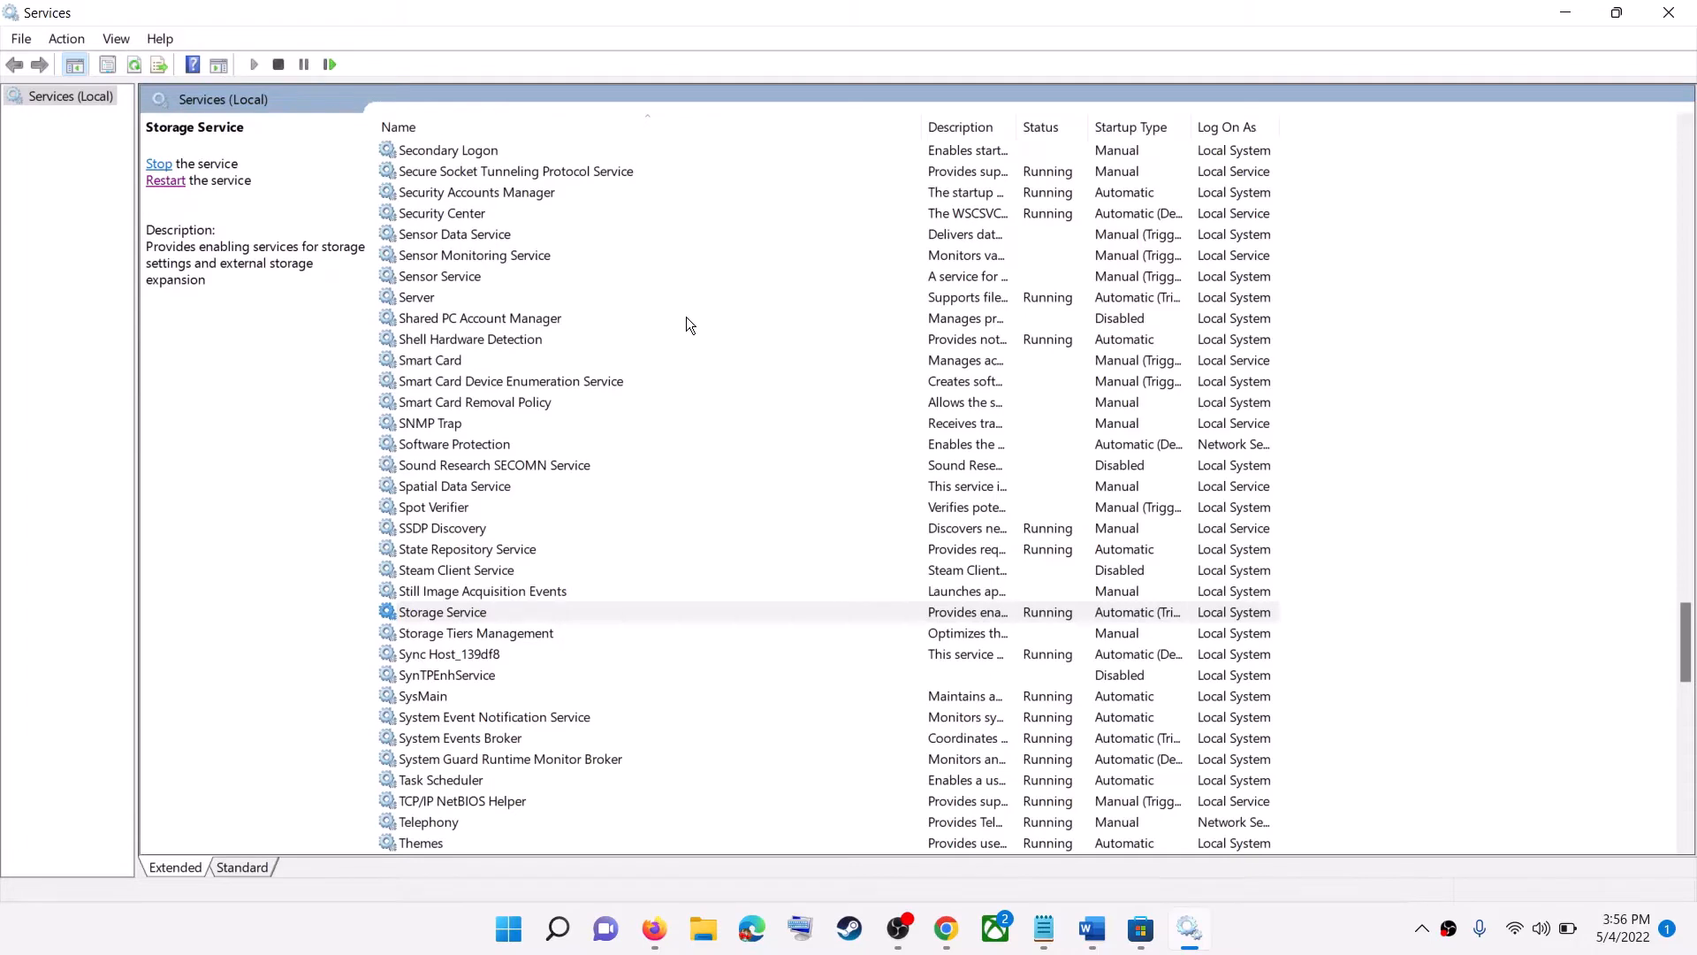
- Switch to the Word notes and highlight the instruction to log out and log in with the correct account
left_click(1094, 930)
scroll(548, 592, "down", 3)
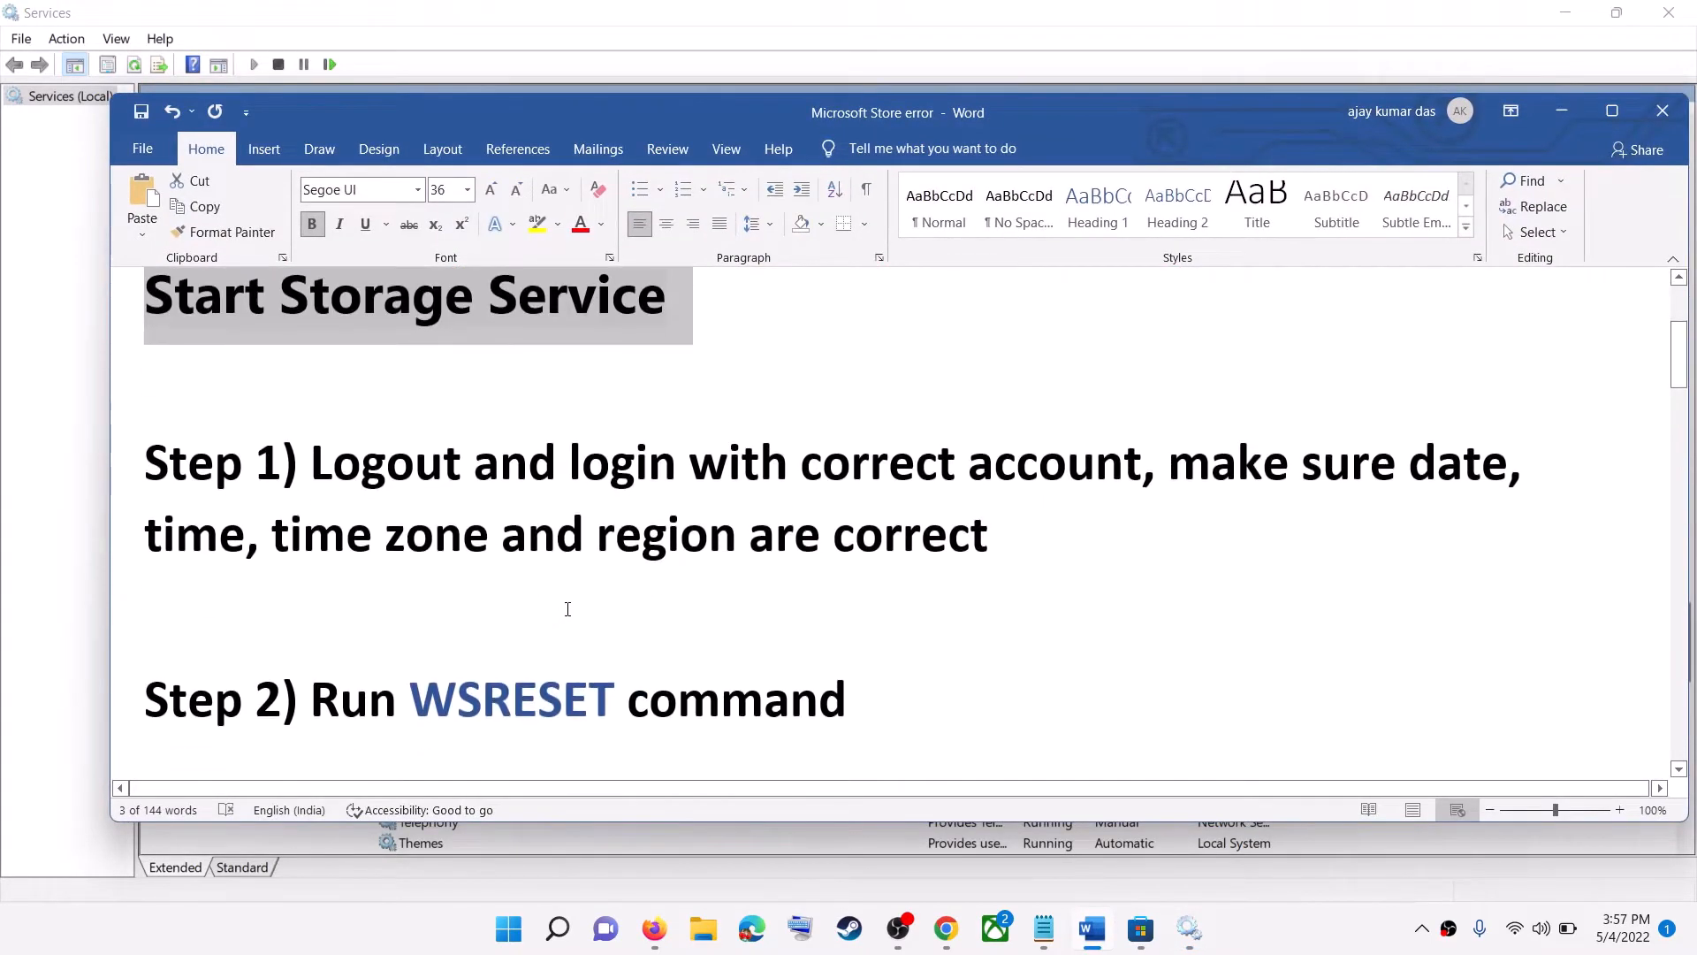
left_click(1256, 934)
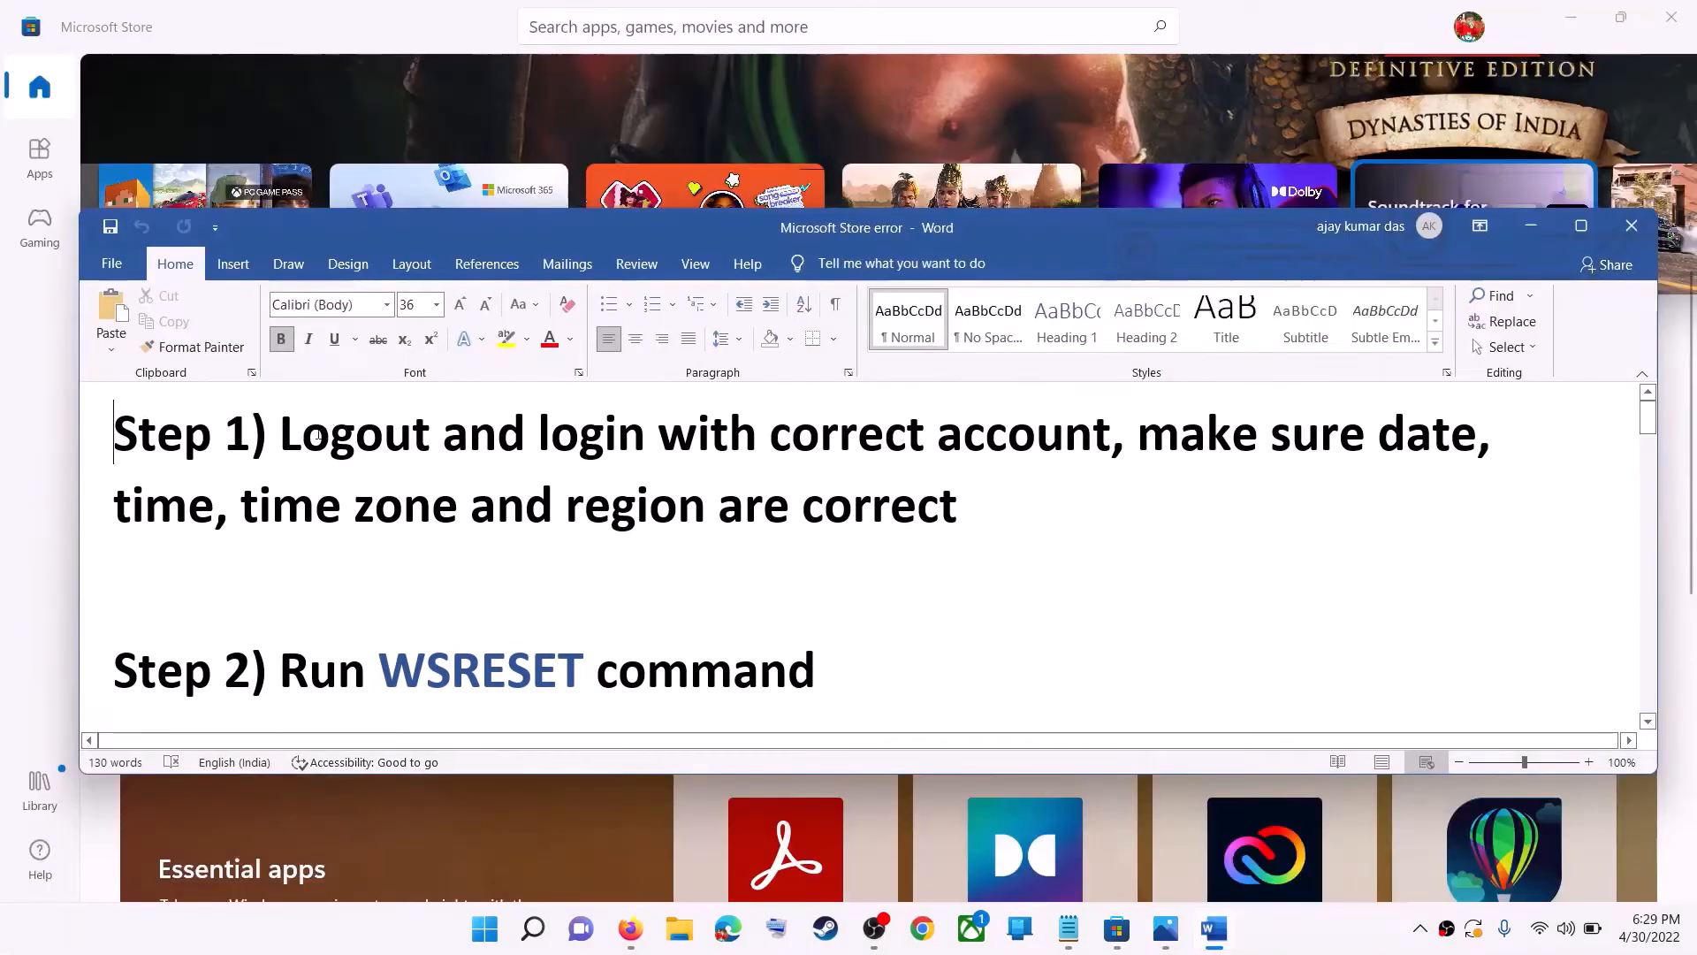
left_click_drag(318, 435, 1111, 435)
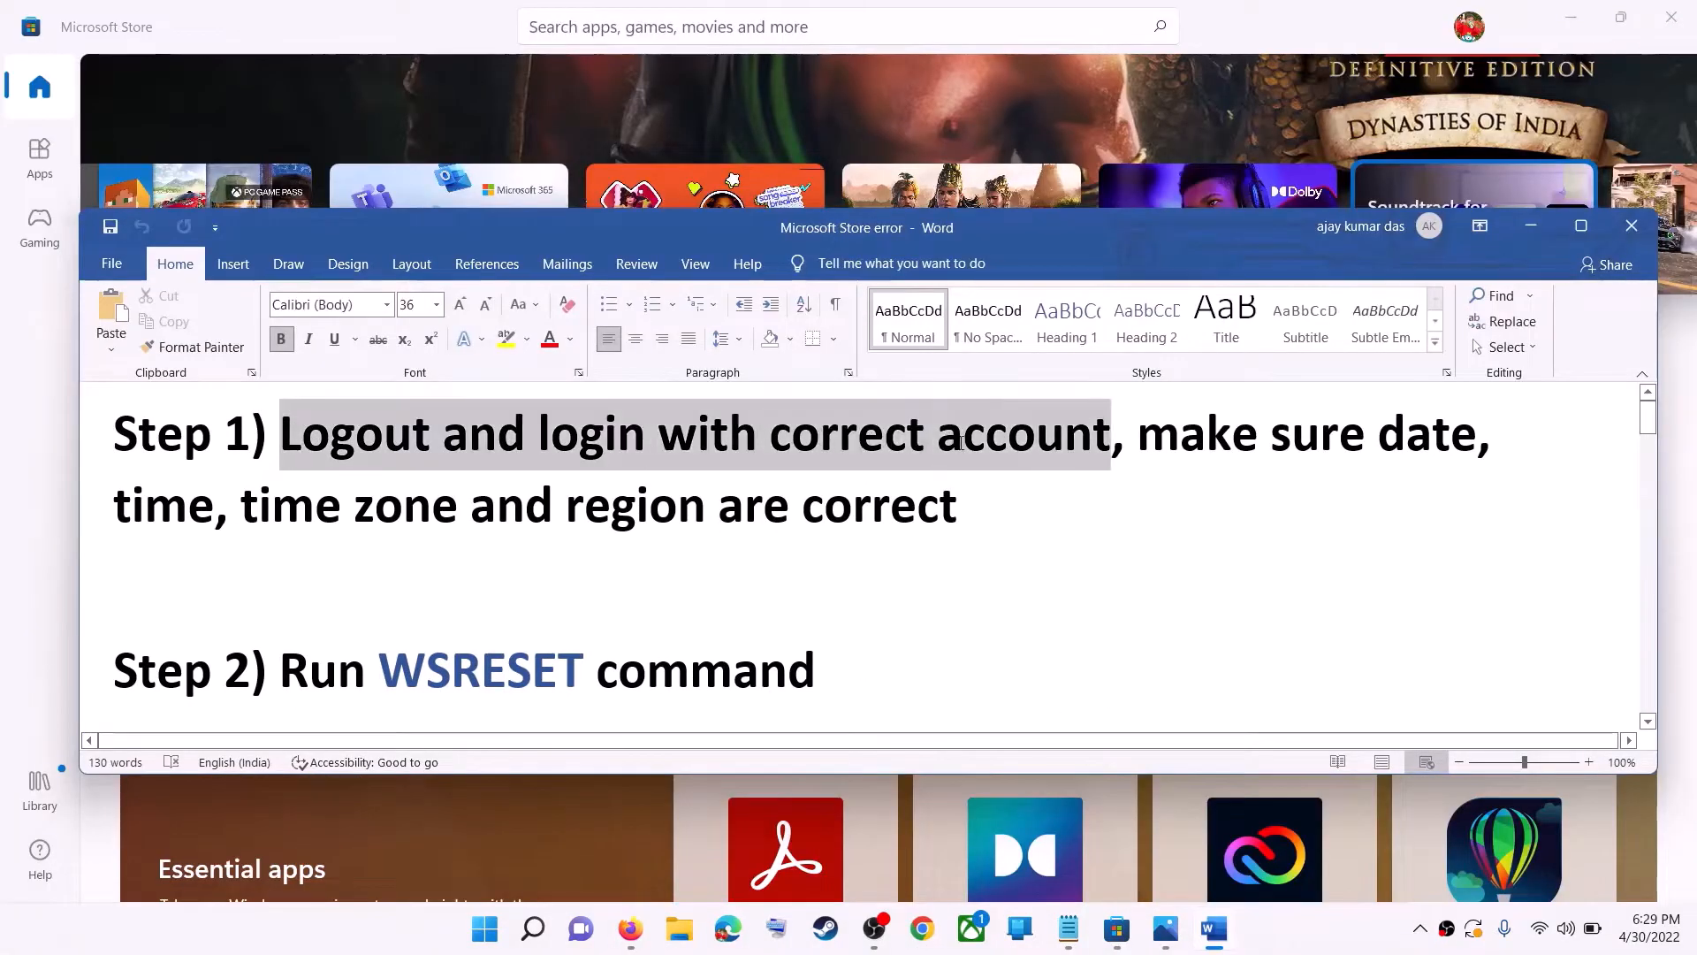
- Minimize the notes and sign out of the account in Microsoft Store
left_click(1534, 234)
scroll(1183, 442, "up", 4)
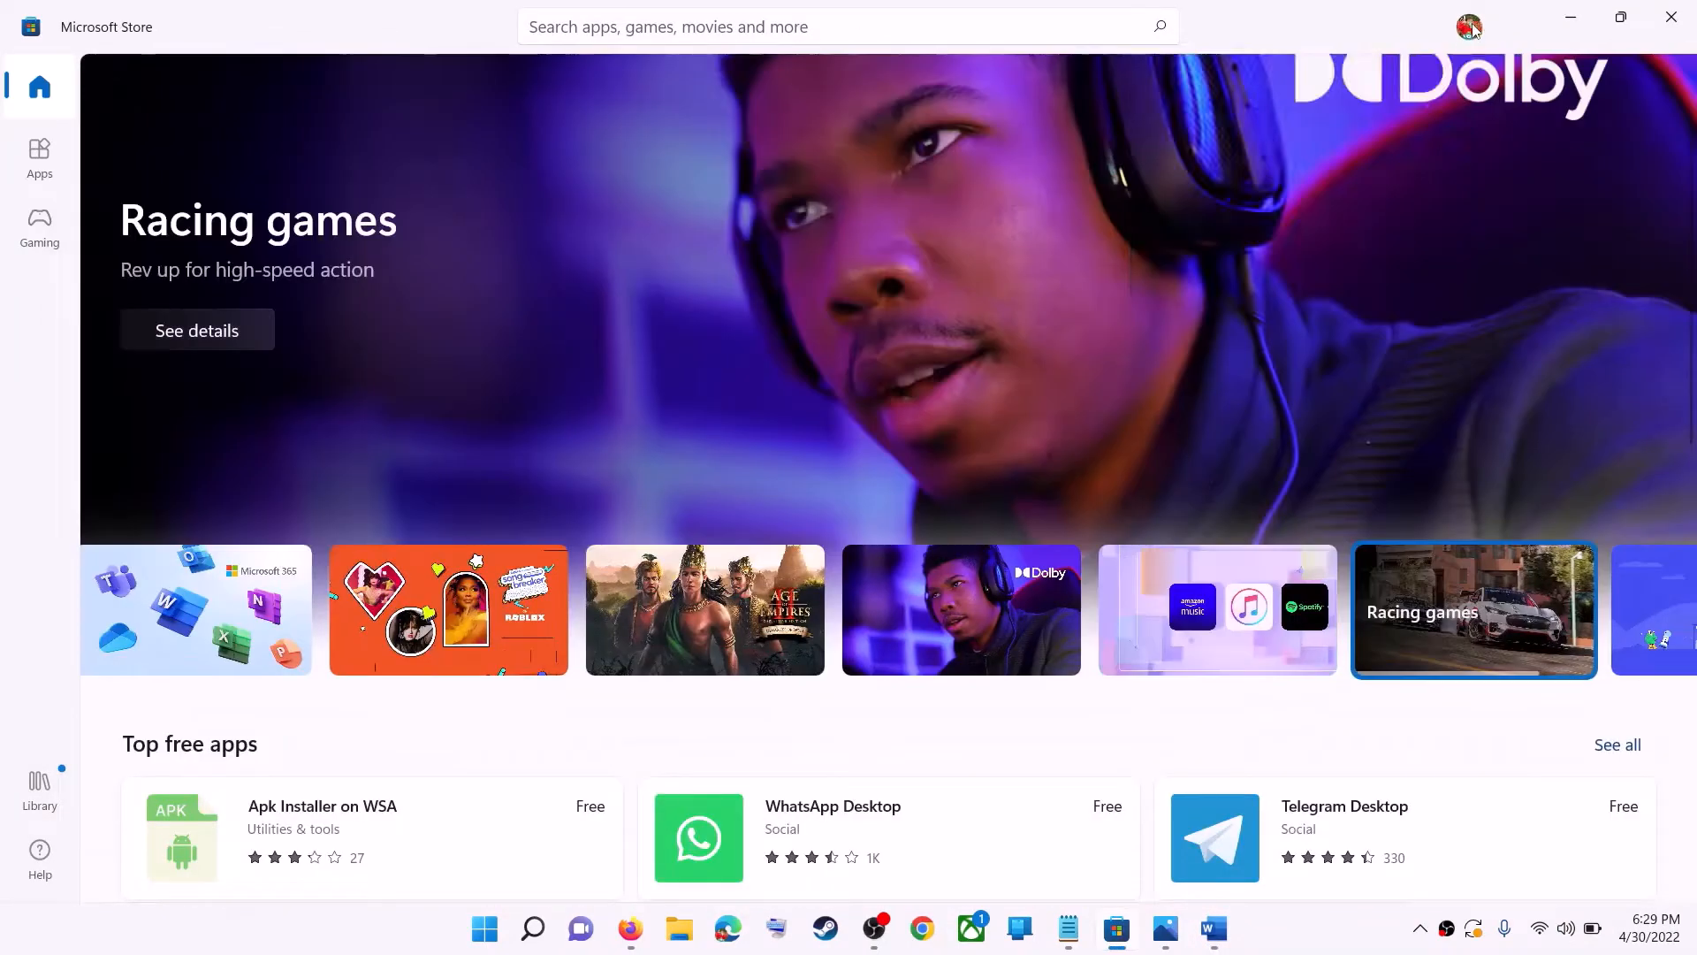
left_click(1471, 31)
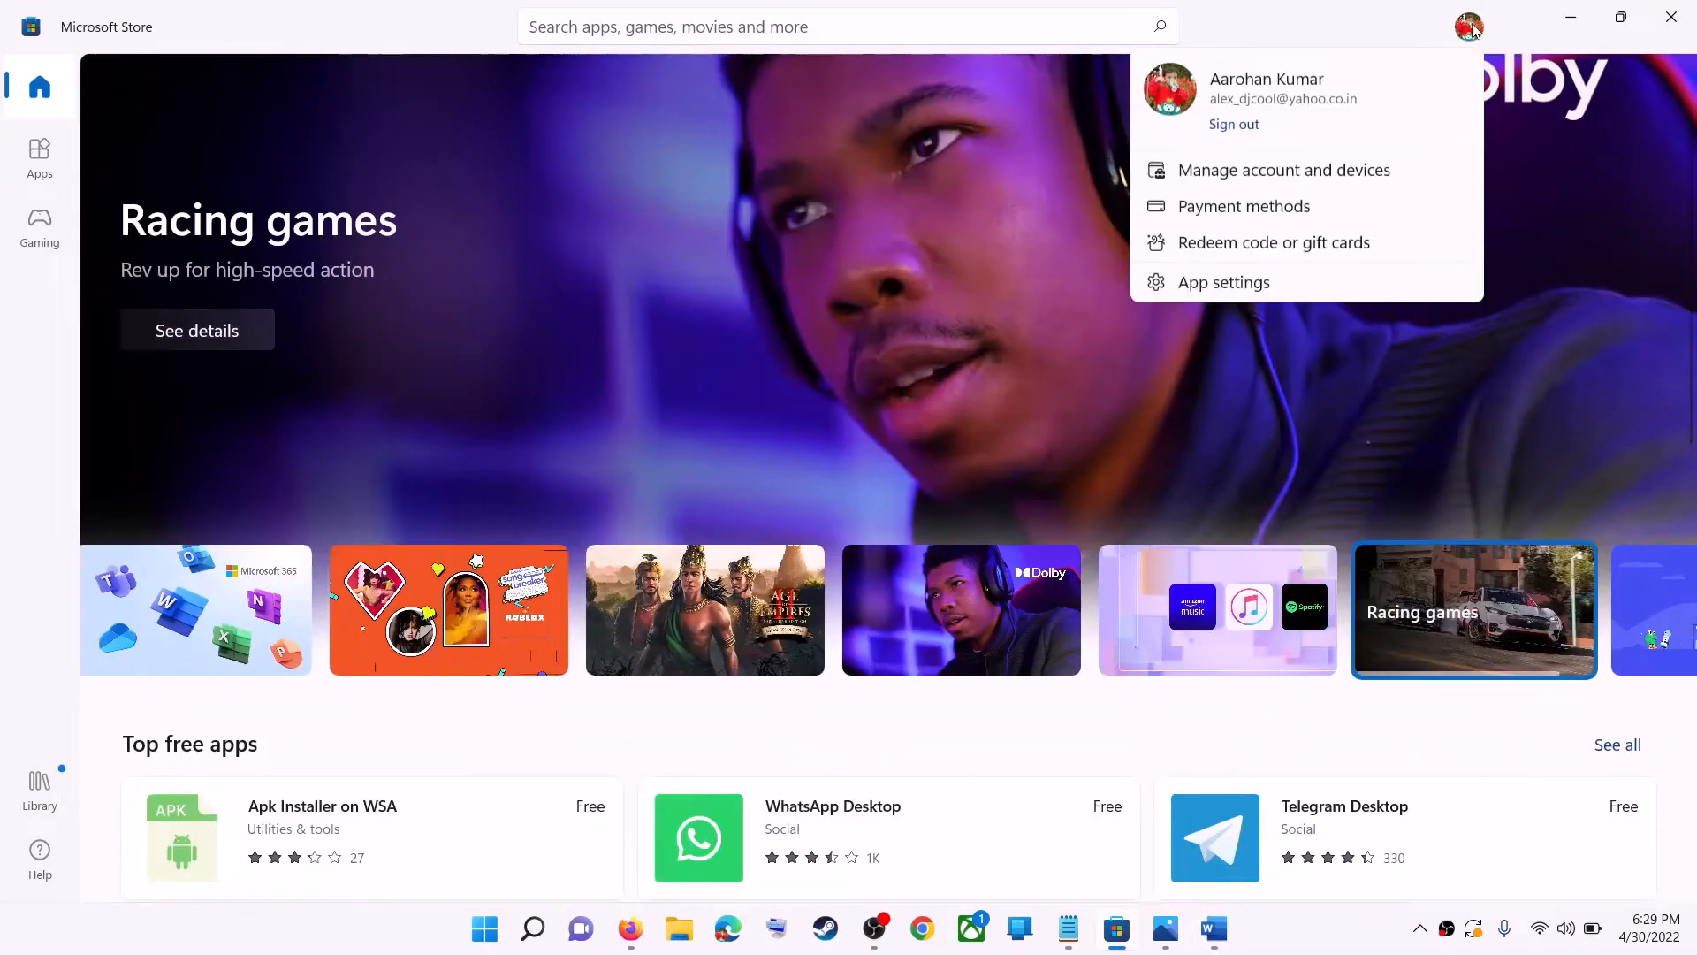
left_click(1212, 133)
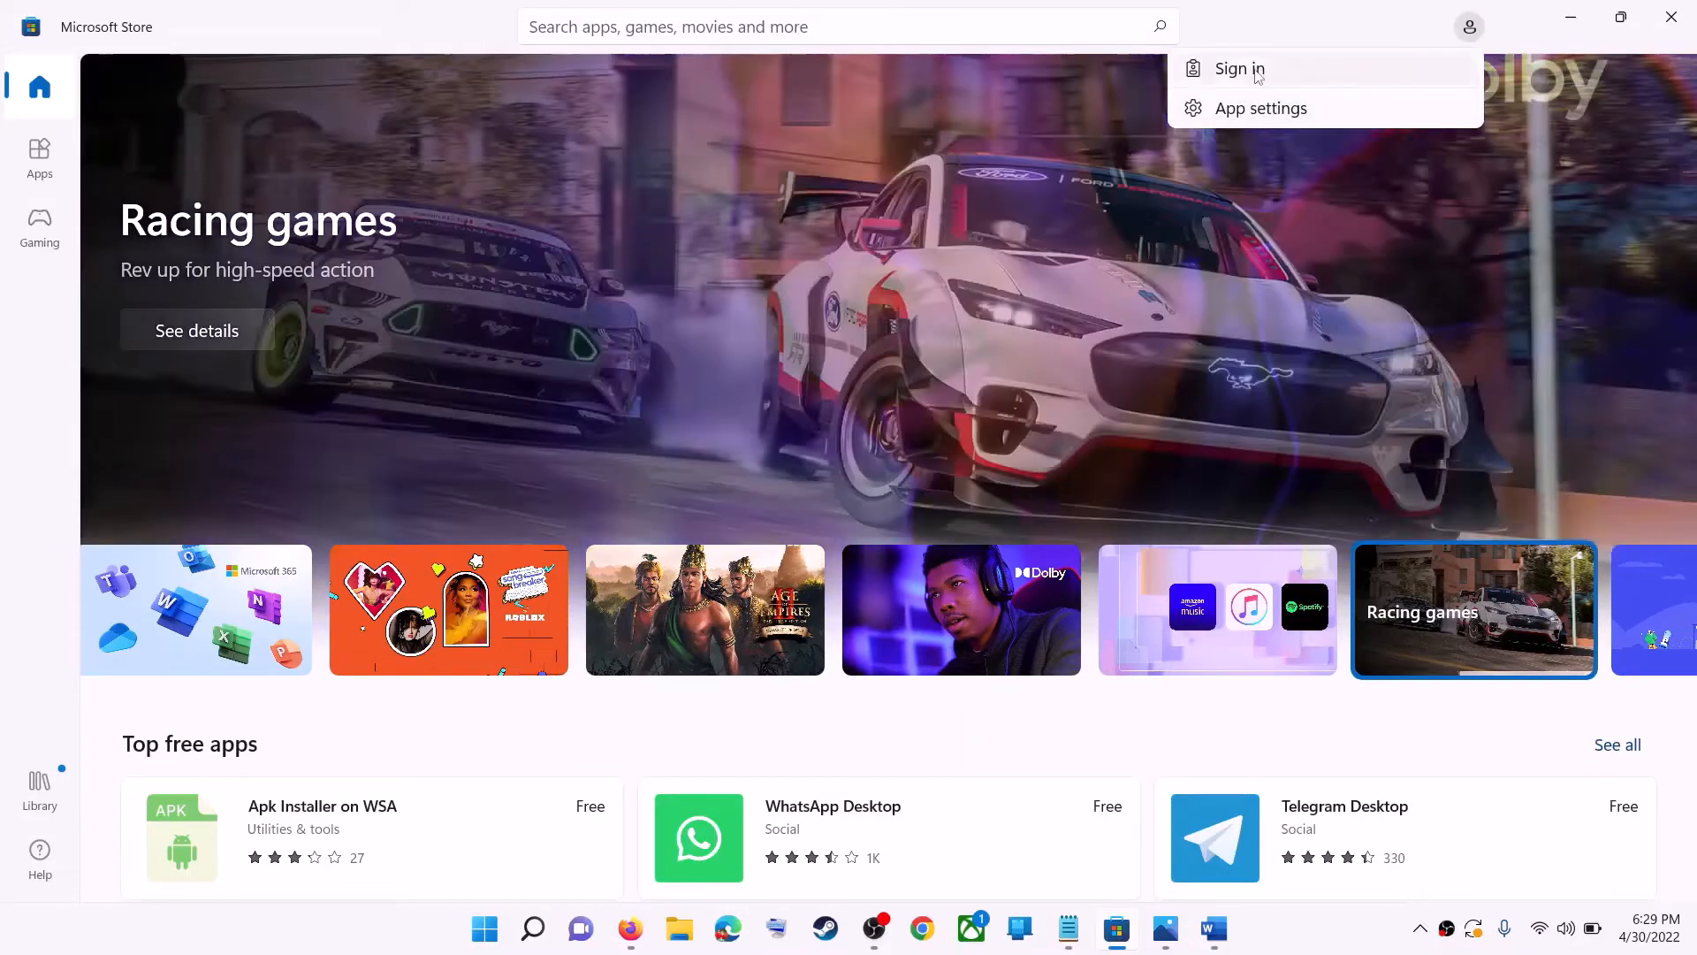
- Sign back in to Microsoft Store with the previously used Microsoft account
left_click(1257, 76)
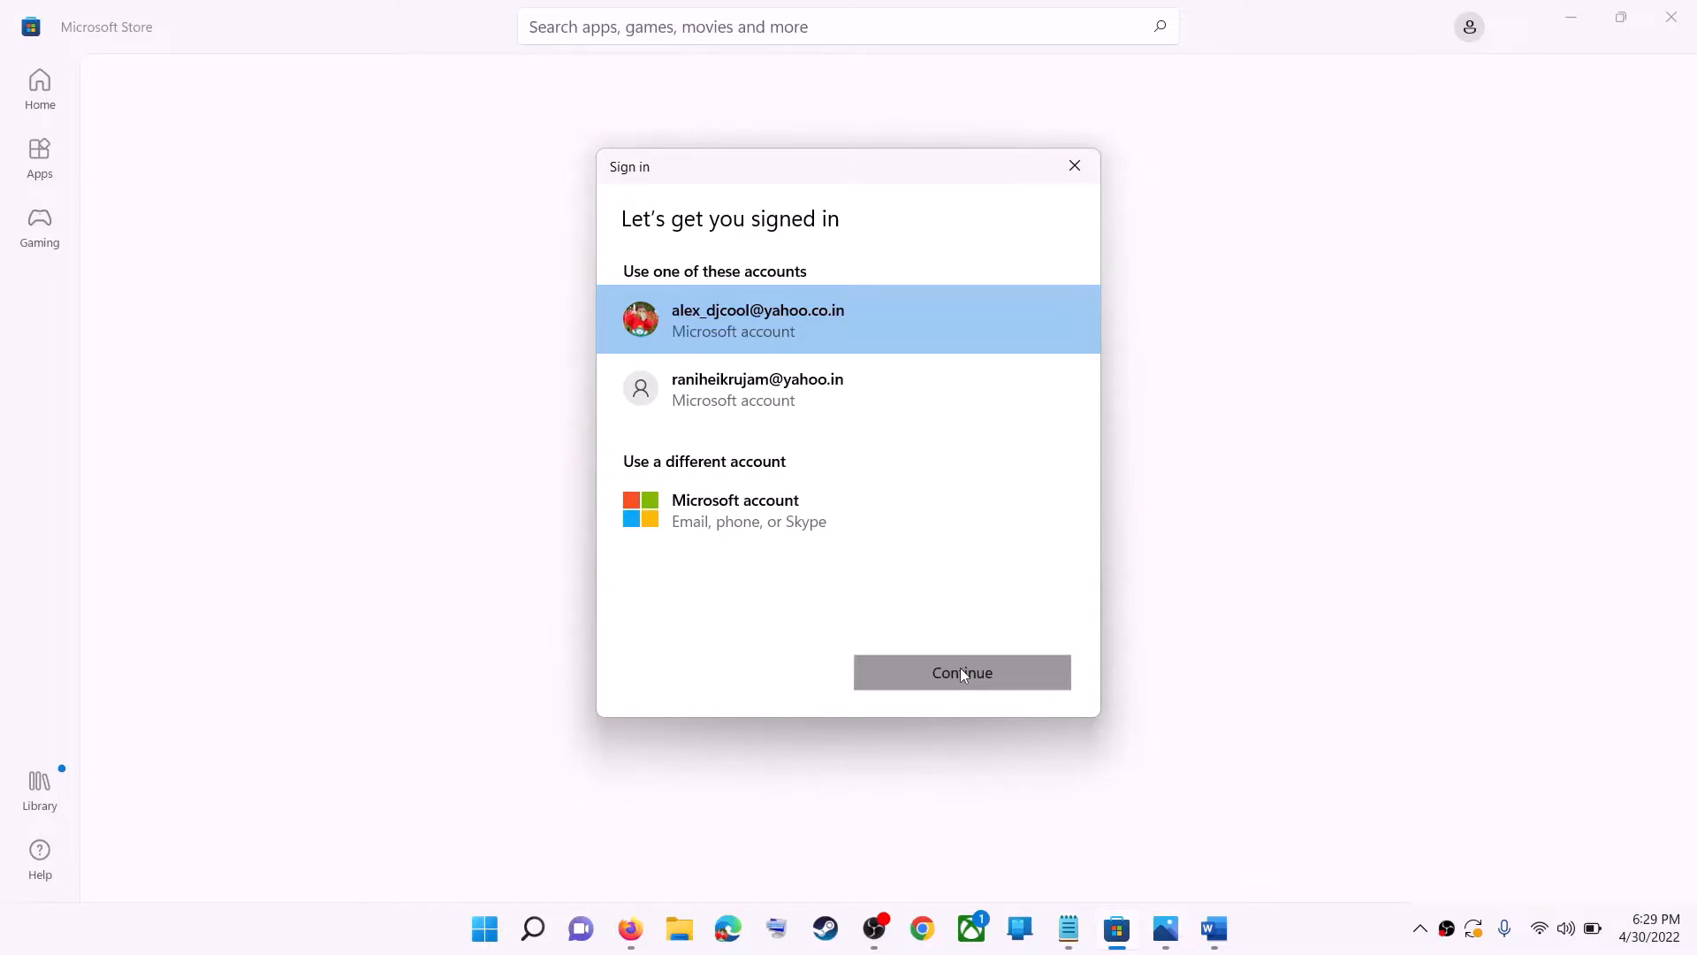
left_click(961, 669)
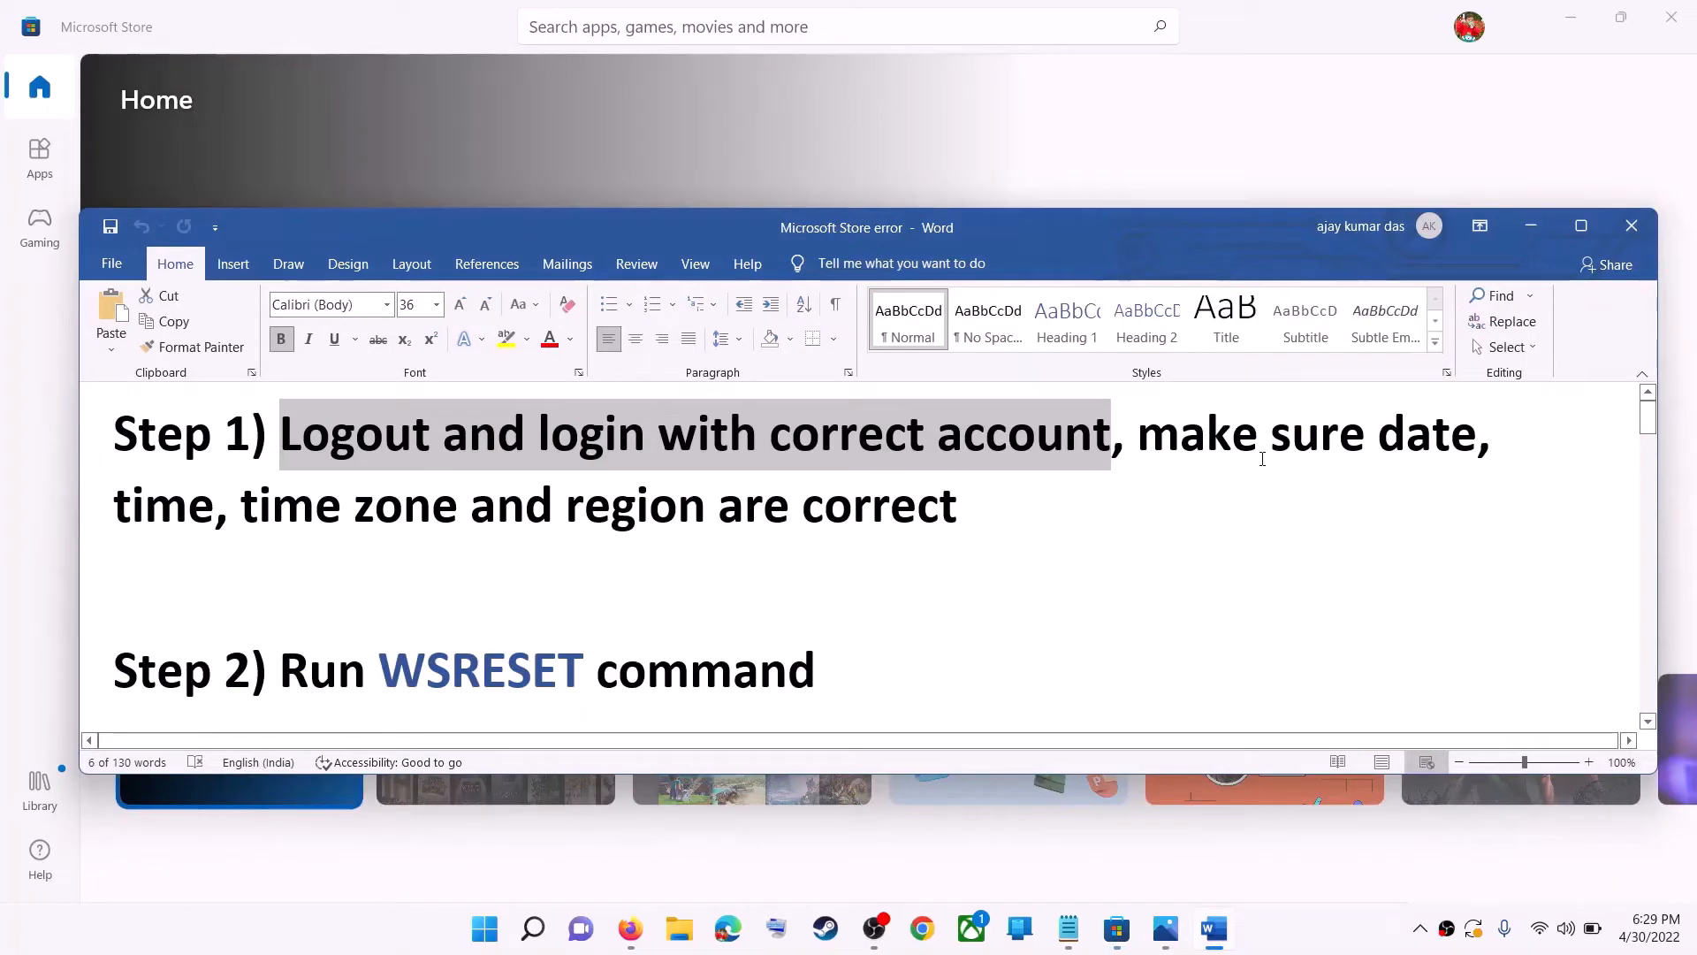
- Highlight the date and time instruction in the notes and open the date and time settings from the taskbar clock
left_click_drag(1139, 433, 862, 493)
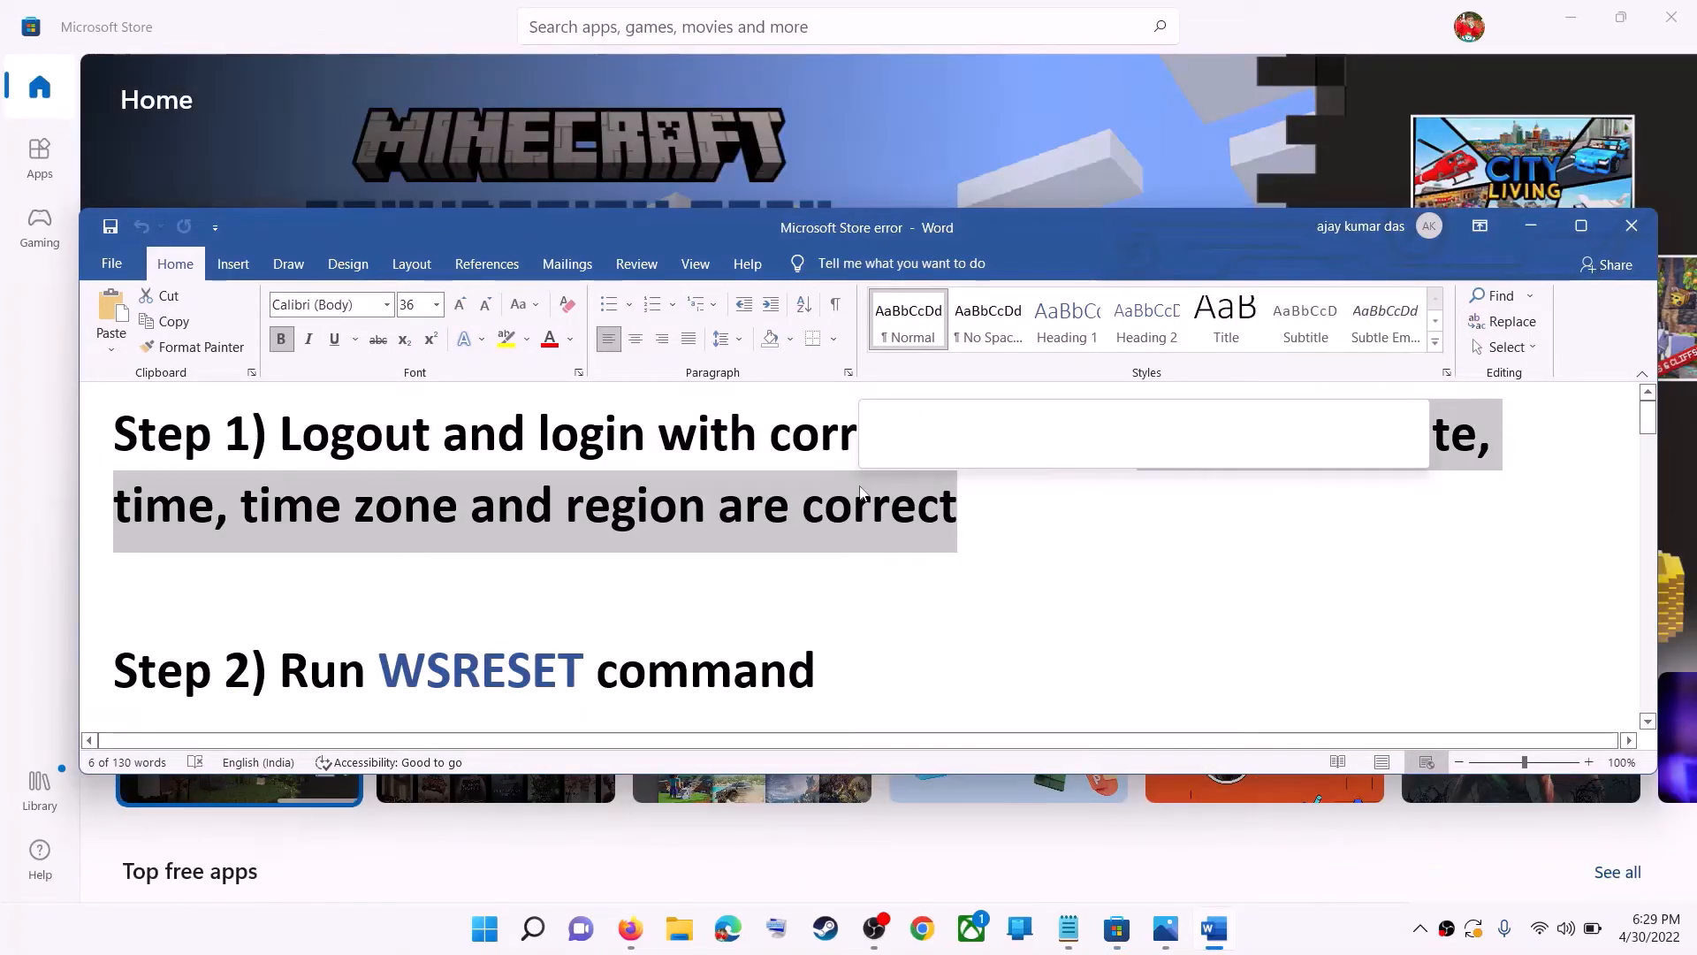
right_click(1646, 928)
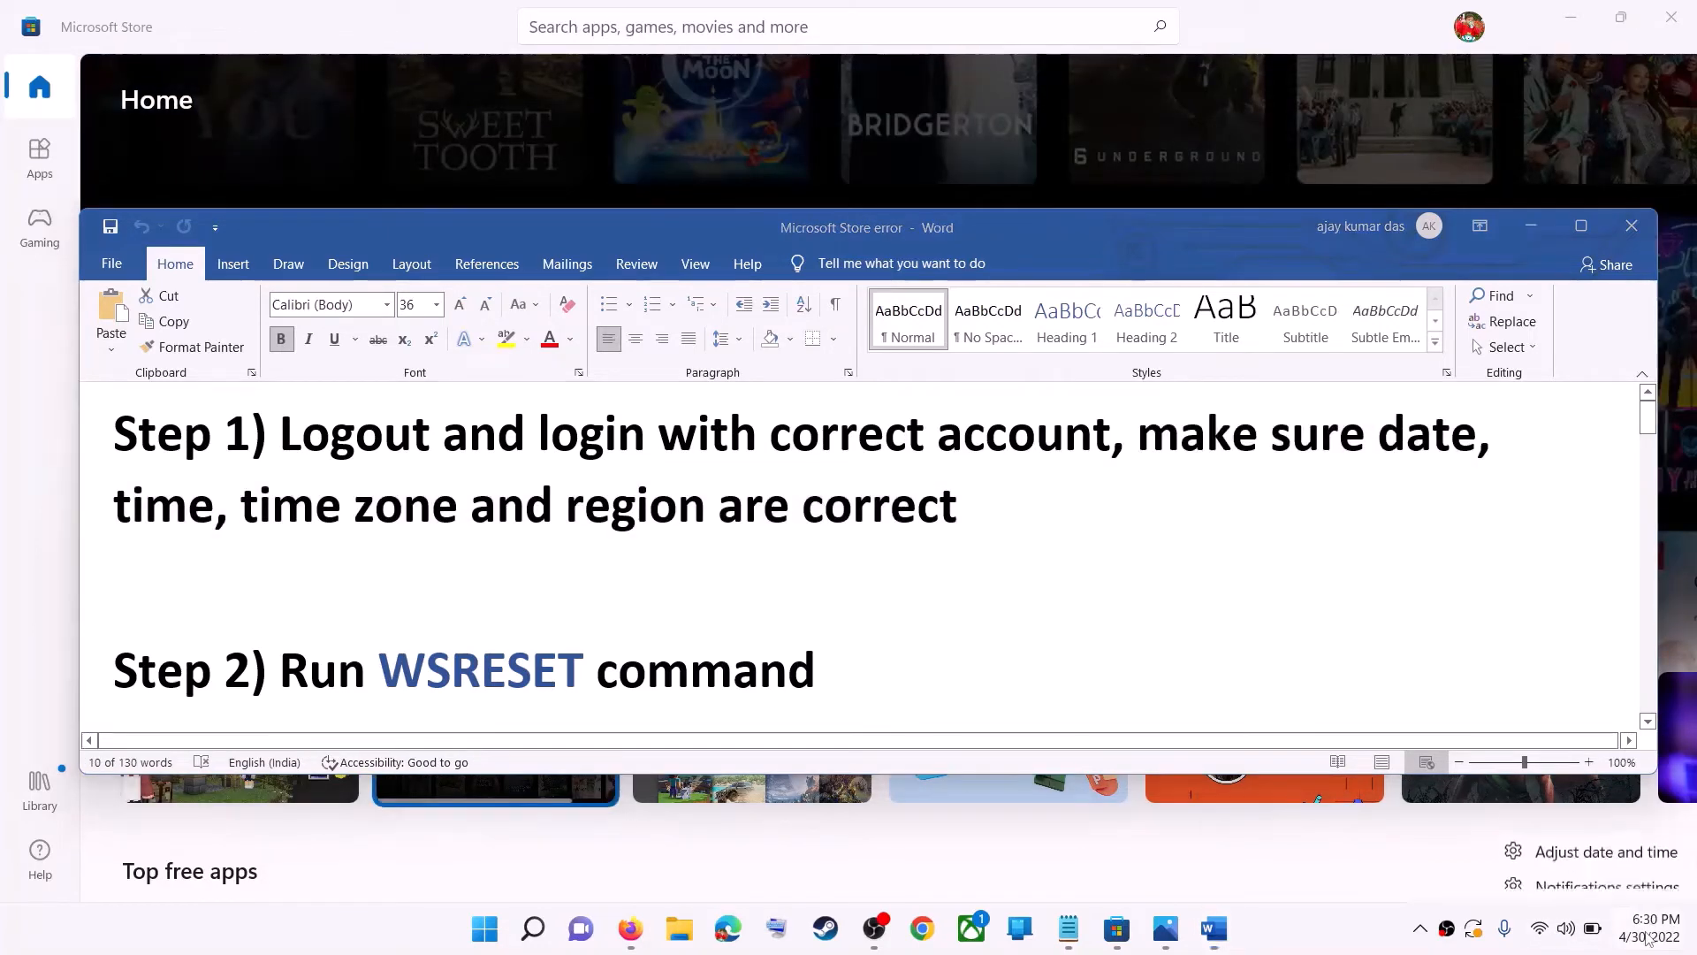
left_click(1618, 840)
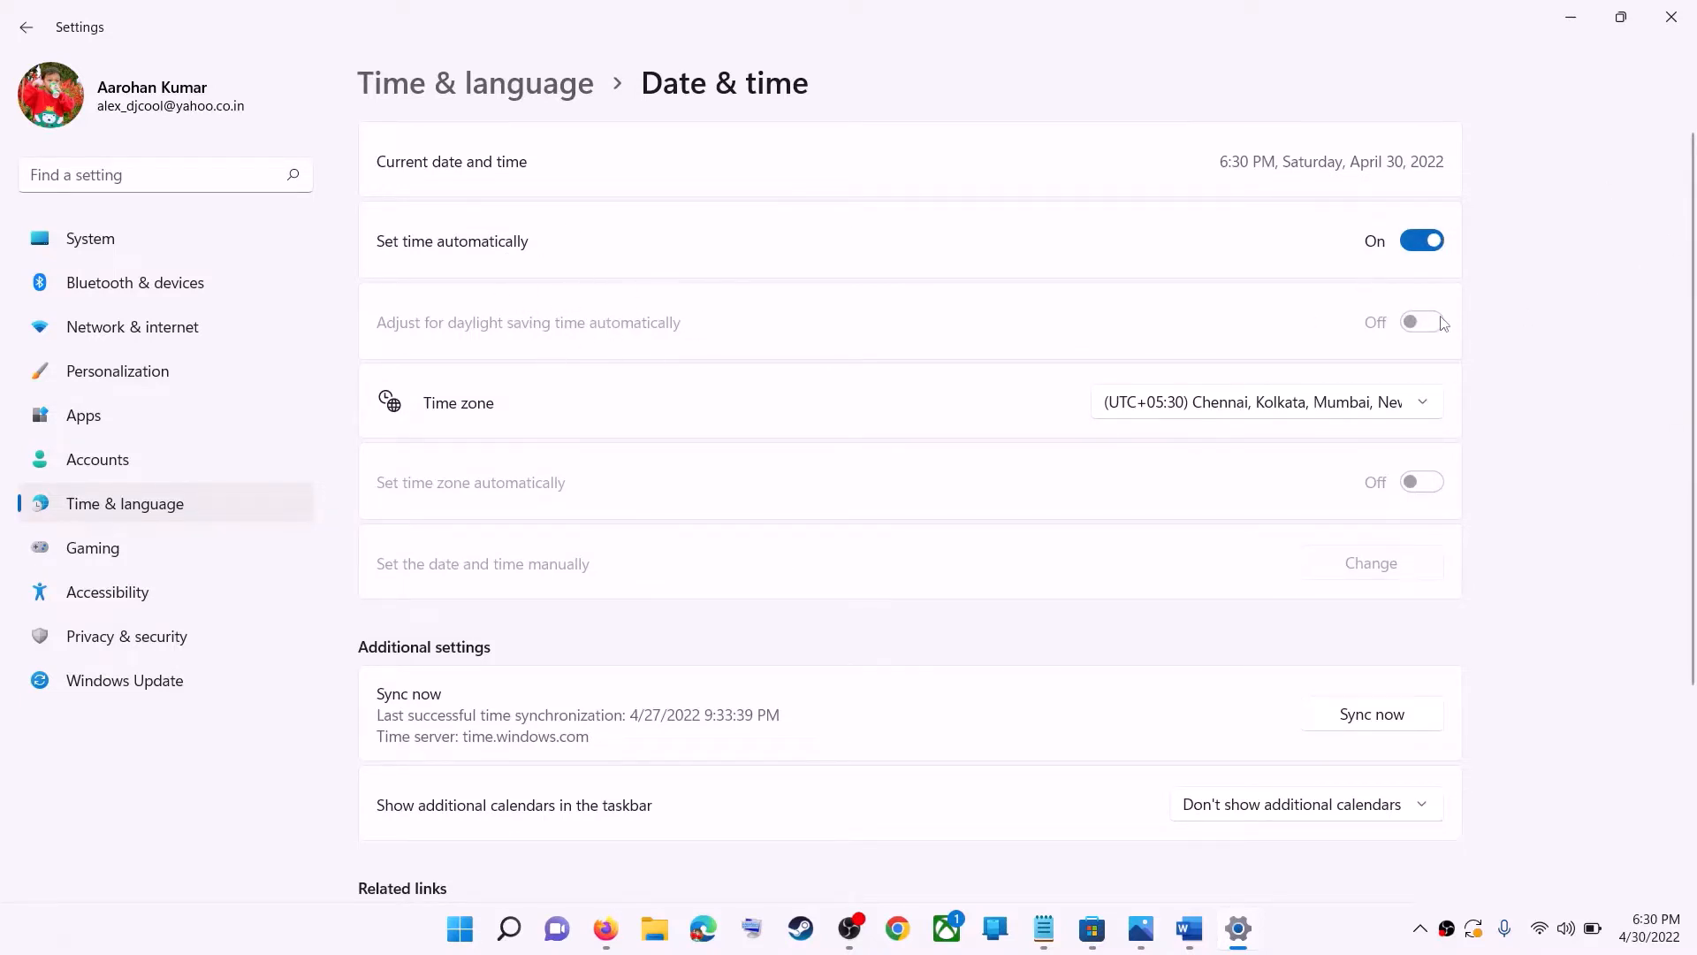
- Select the (UTC+05:30) Chennai, Kolkata, Mumbai, New Delhi time zone and review the date and time settings
left_click(1246, 412)
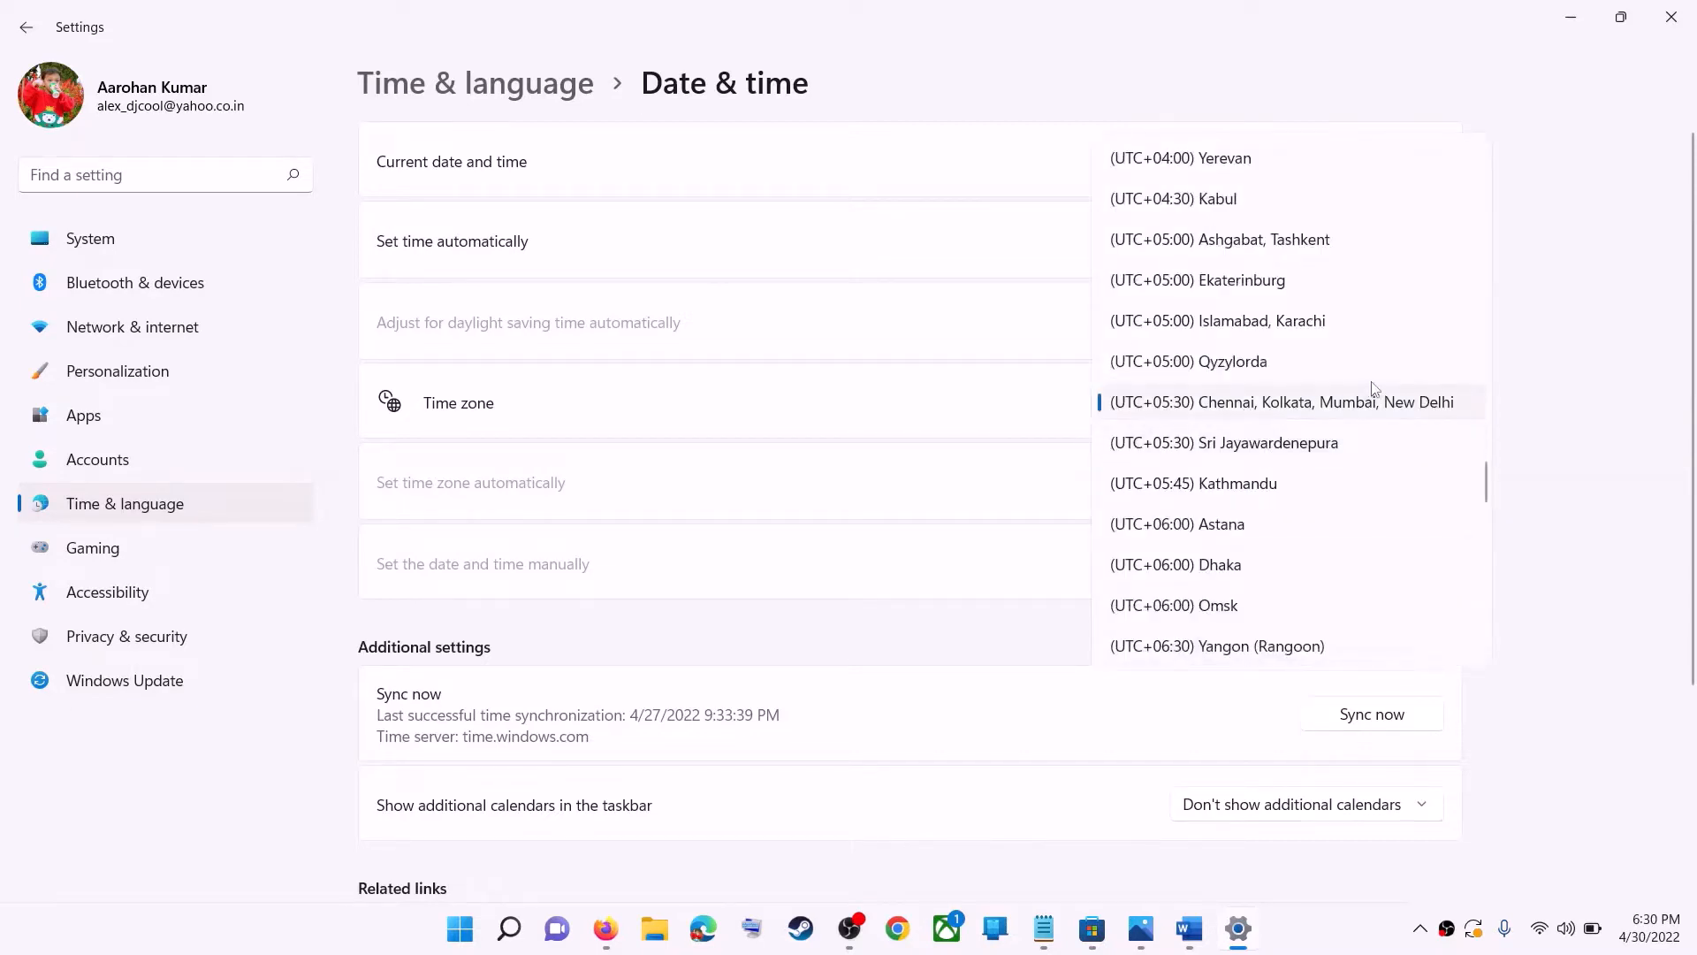
left_click(1292, 402)
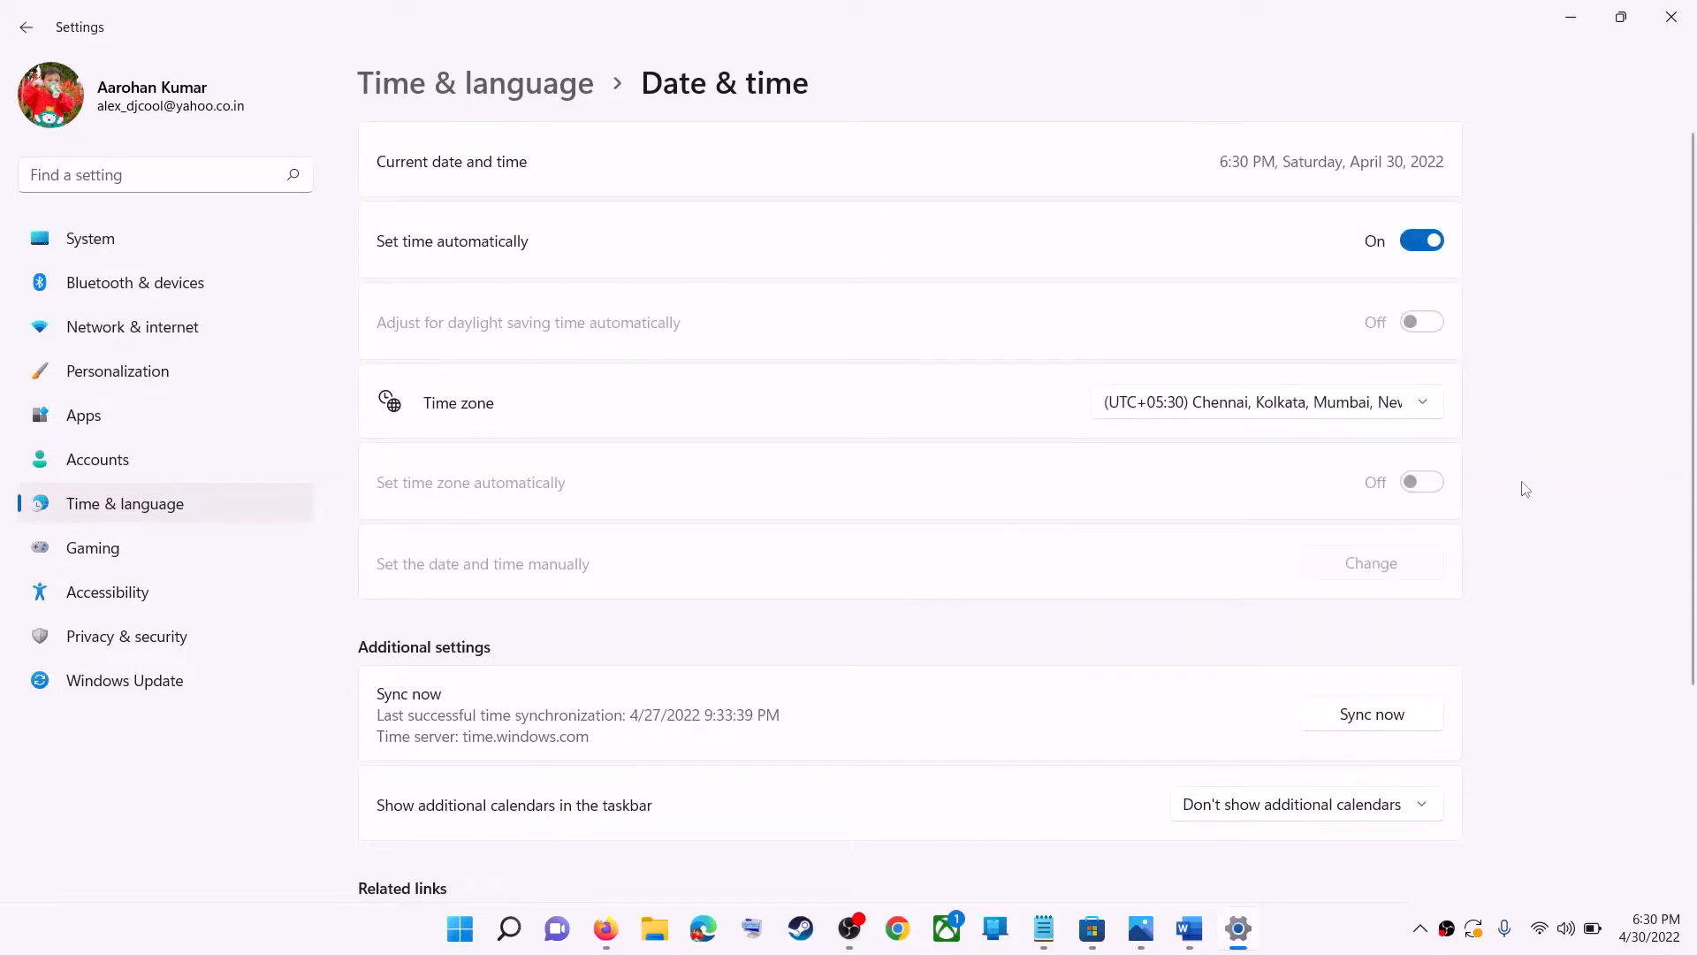
scroll(1524, 491, "down", 5)
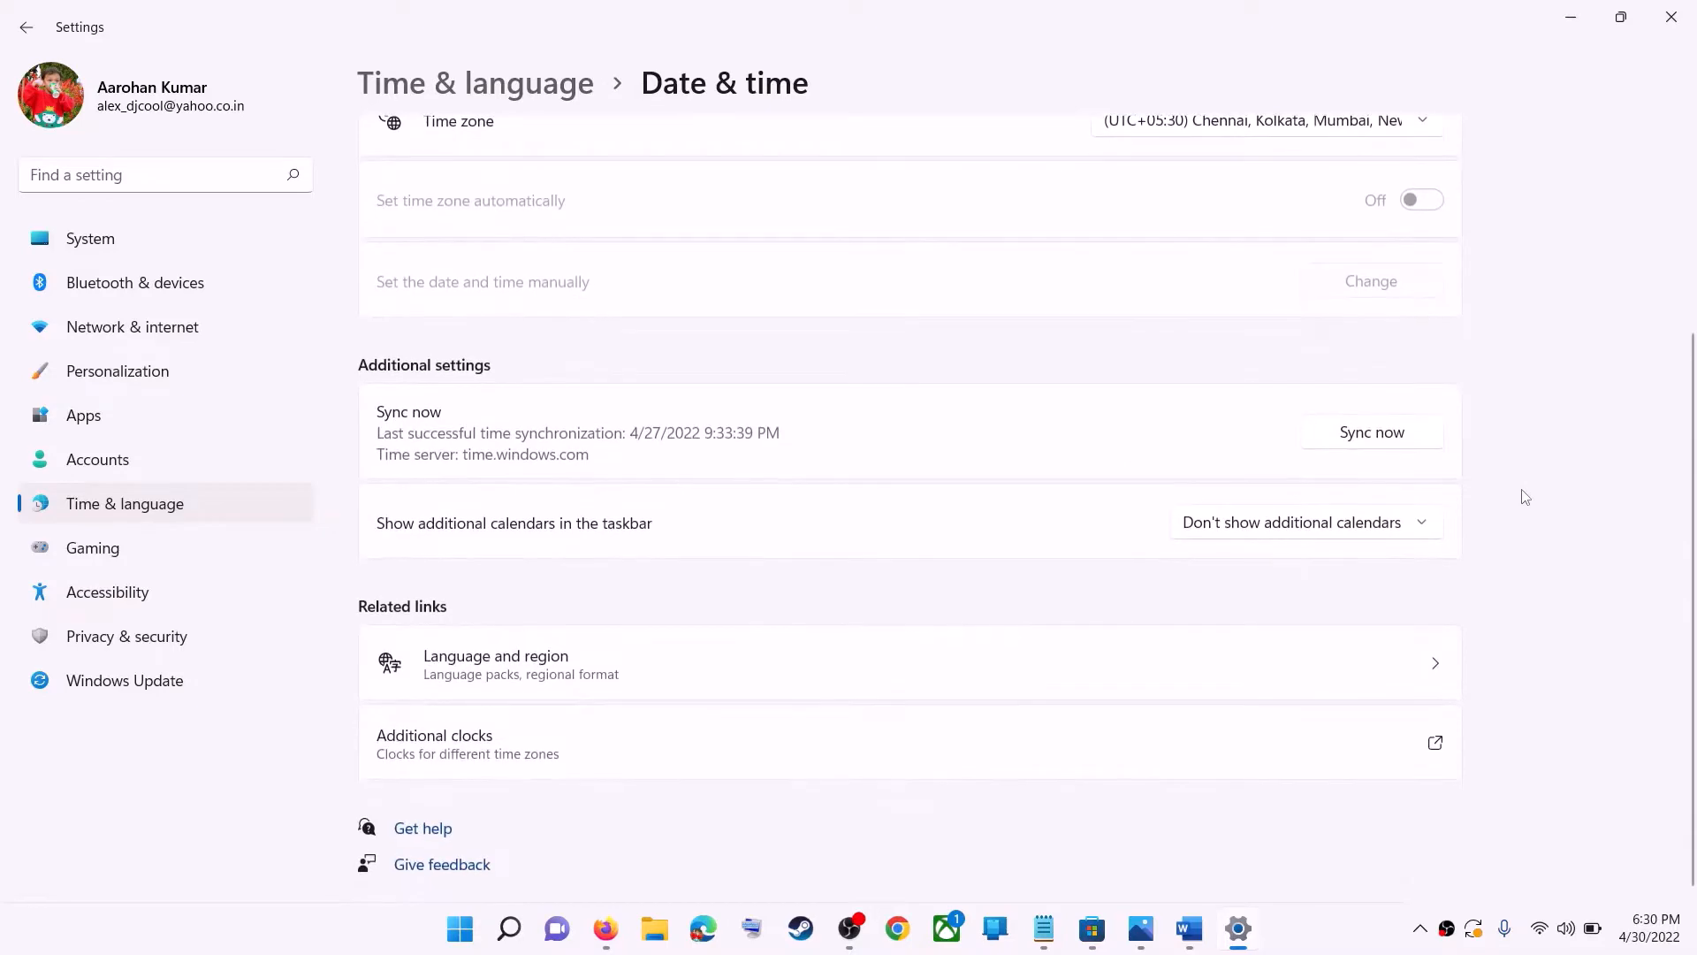
scroll(1267, 587, "up", 3)
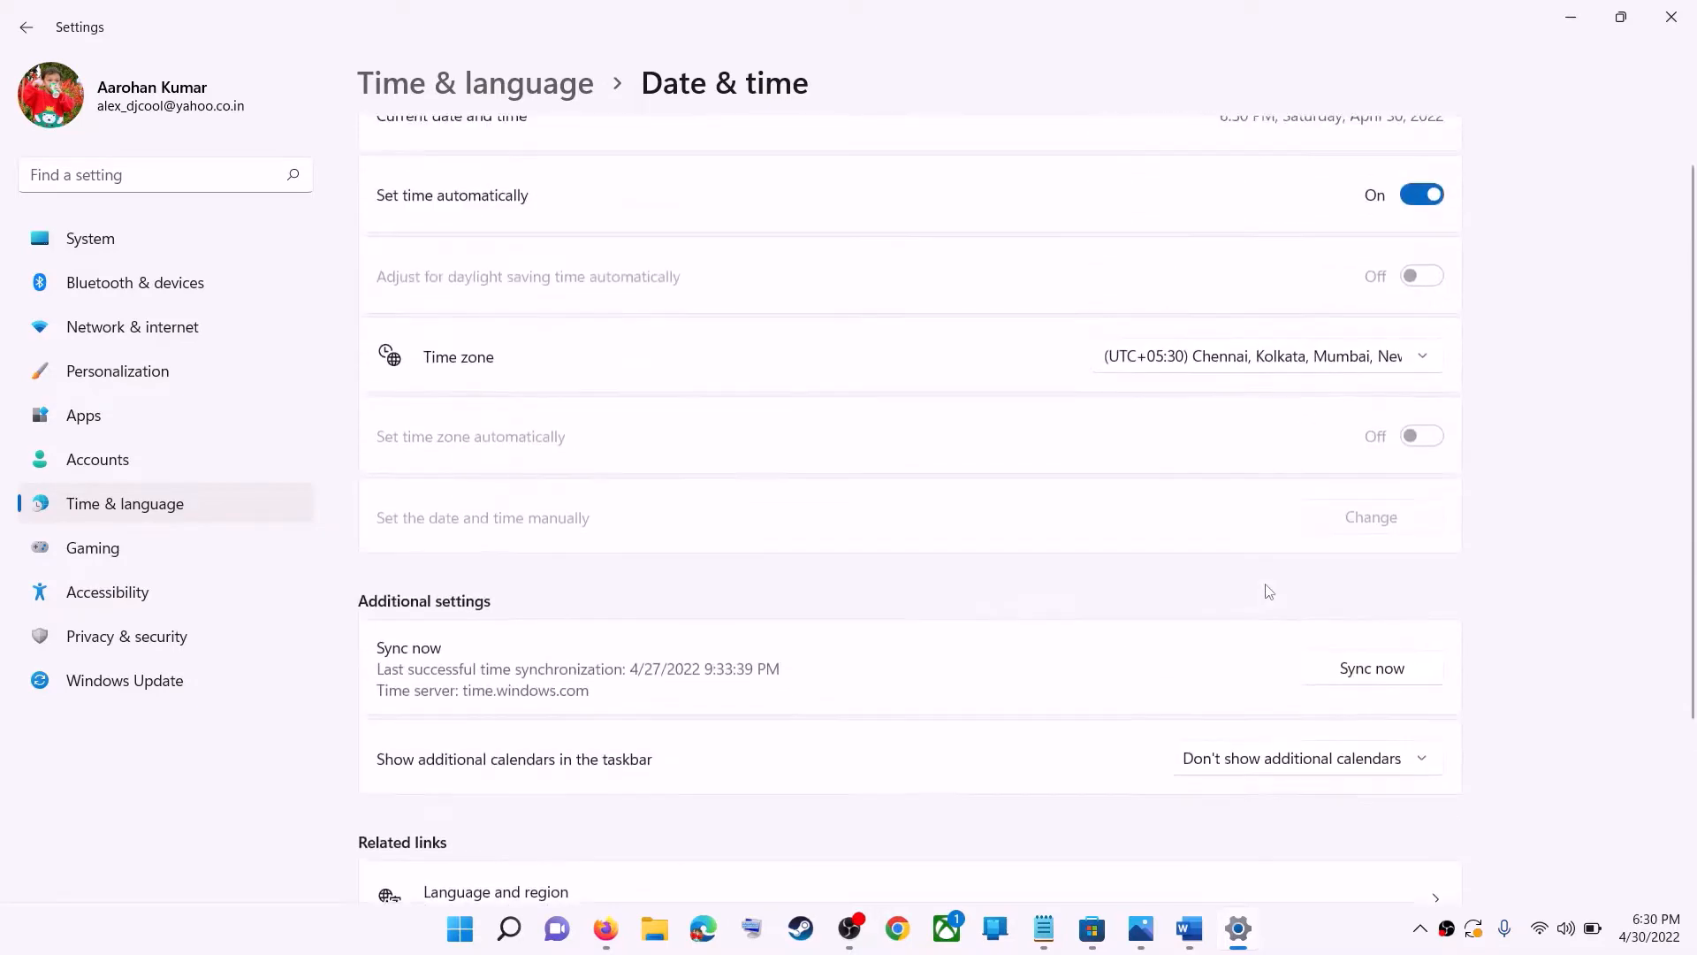
scroll(1260, 592, "down", 3)
scroll(751, 522, "up", 4)
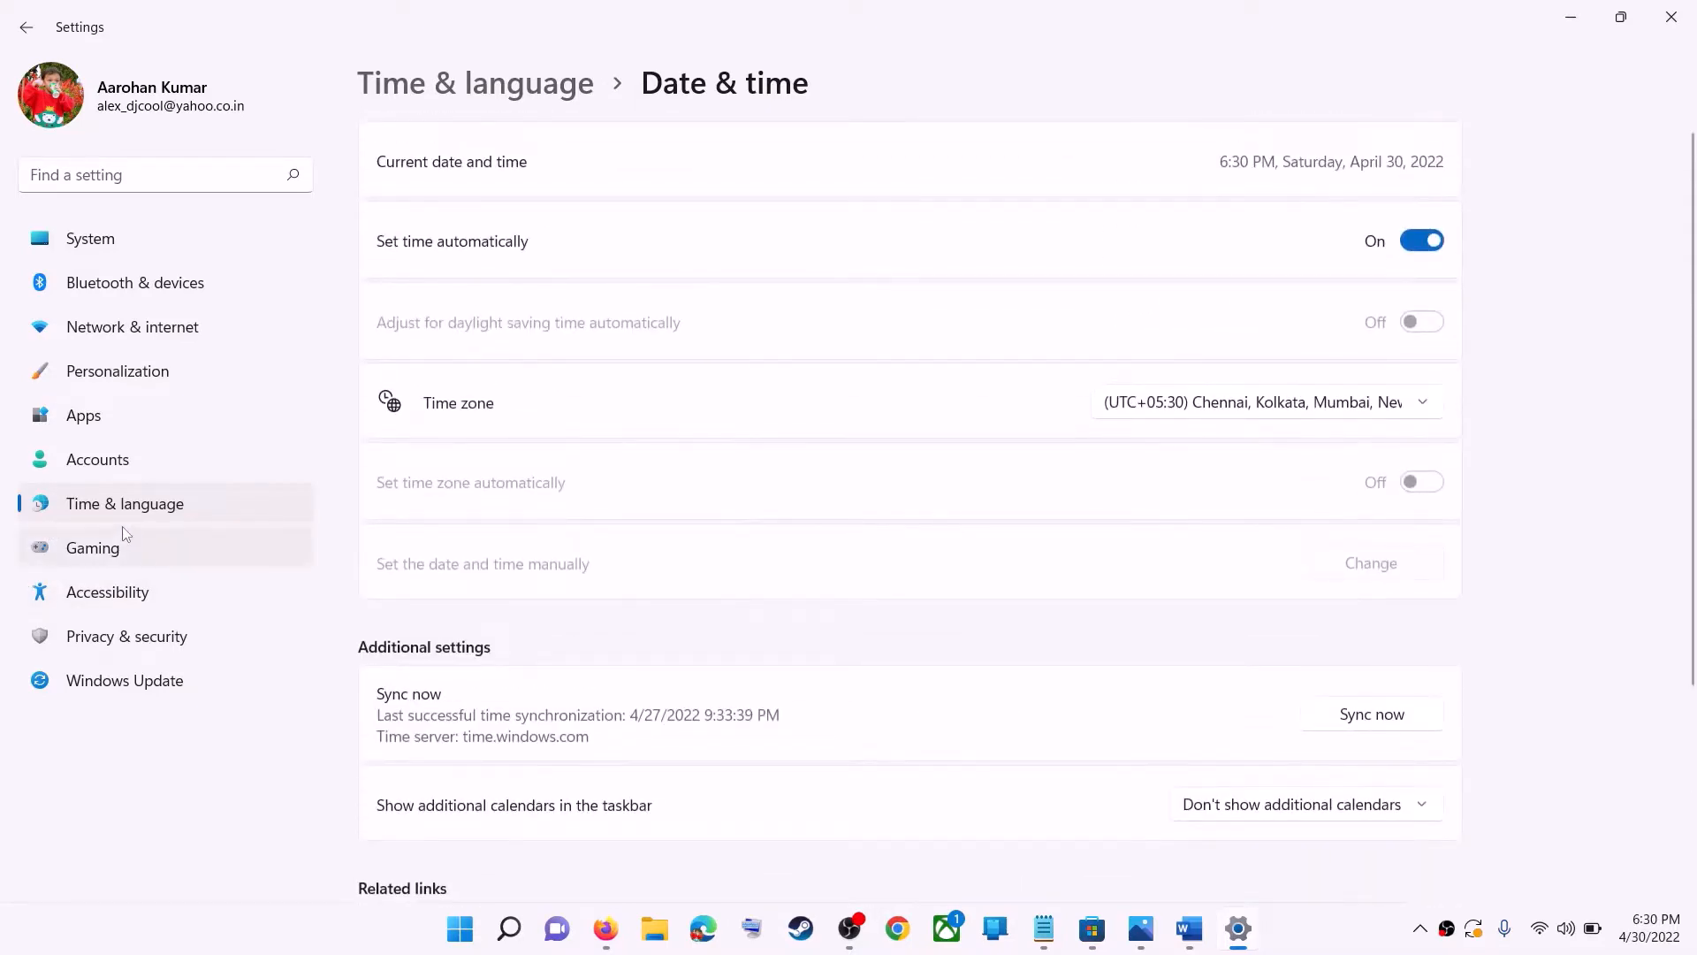
- Open the Language & region settings and check the country or region selection
left_click(292, 517)
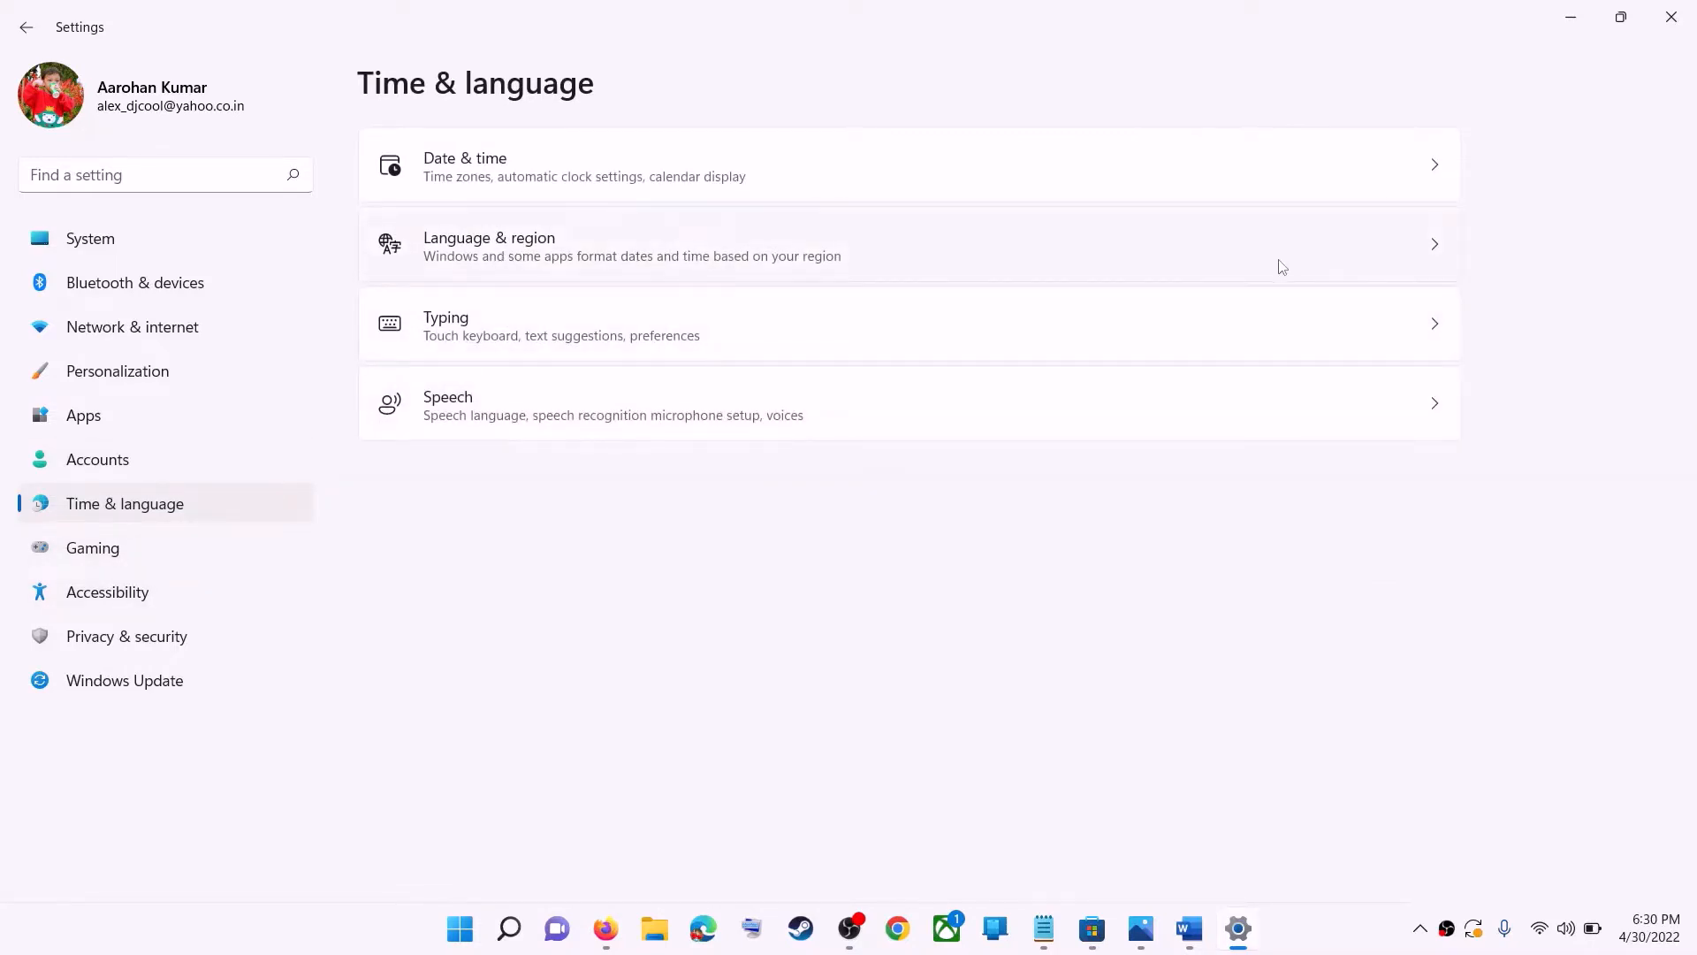
left_click(913, 266)
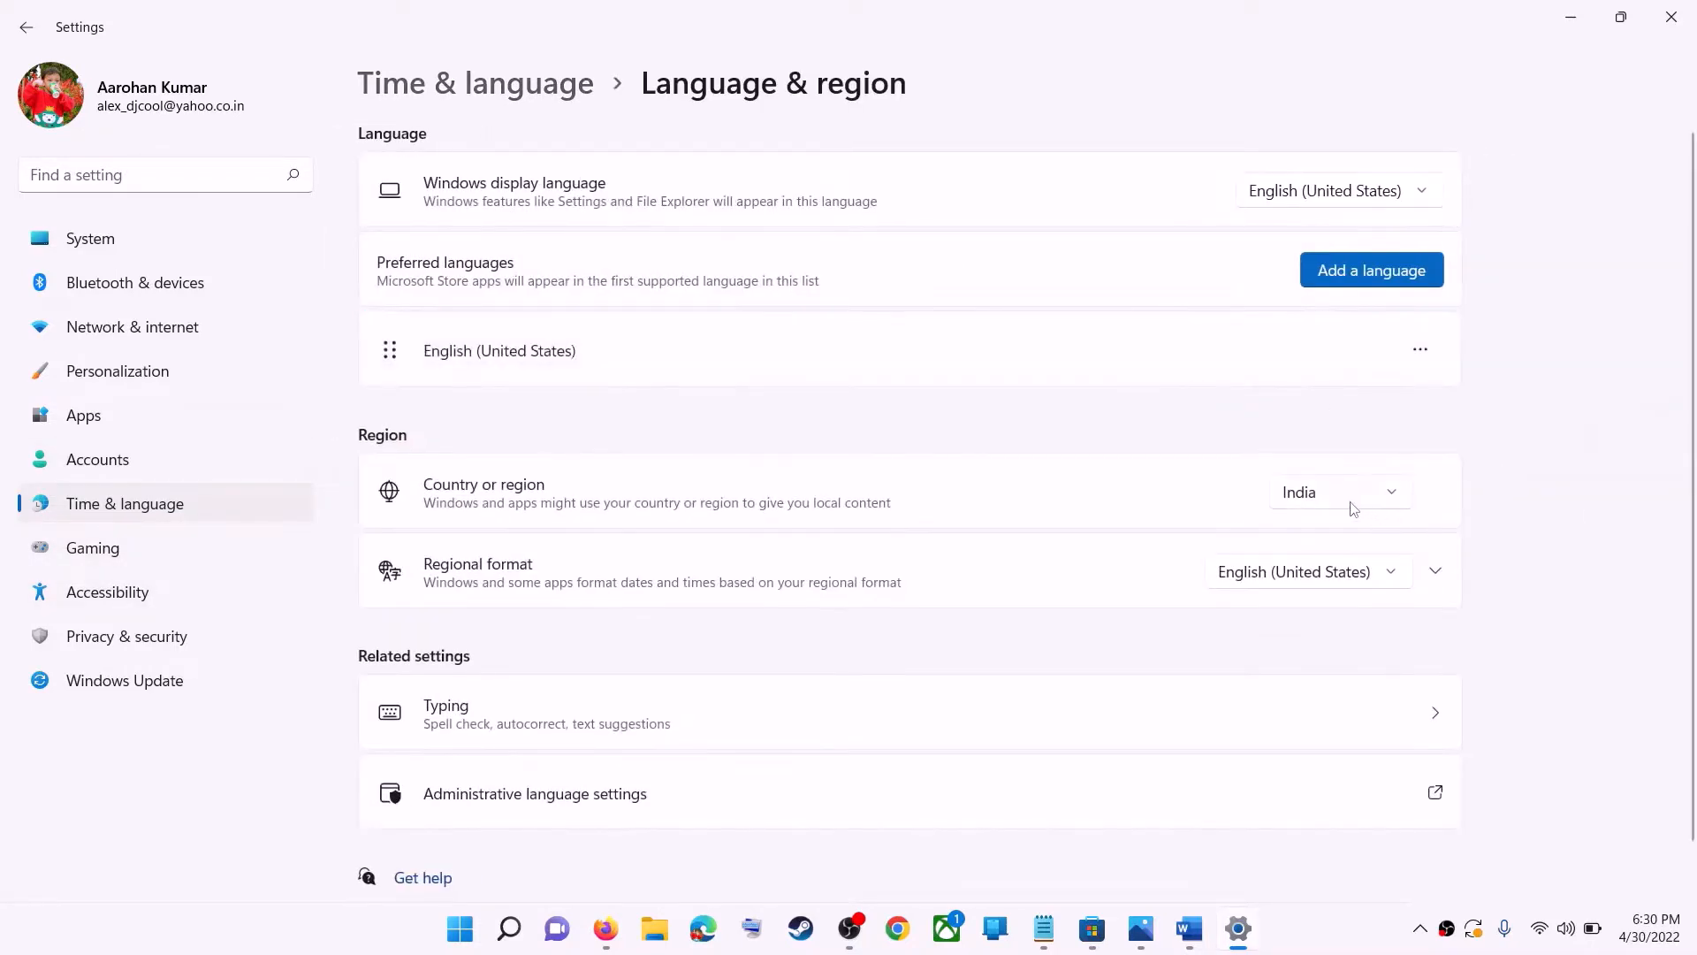
left_click(1355, 504)
left_click(1373, 502)
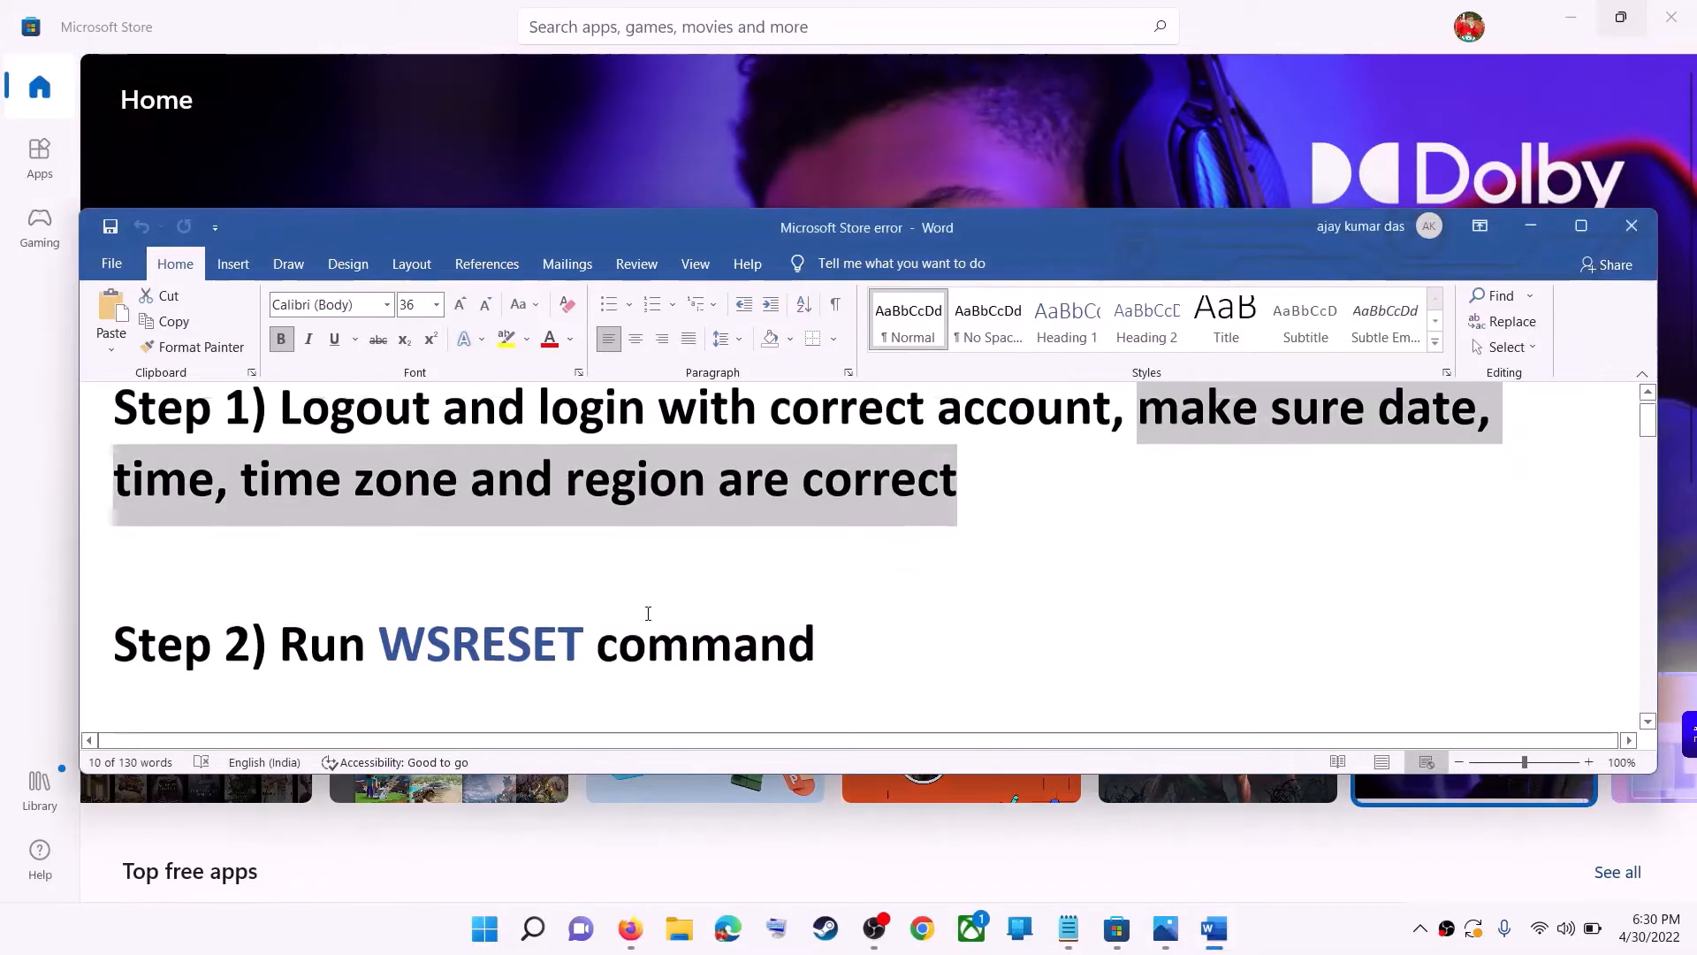
- Copy WSRESET from the notes, run it from Start search, and maximize the Store window it opens
scroll(574, 619, "down", 1)
double_click(524, 621)
key("ctrl+c")
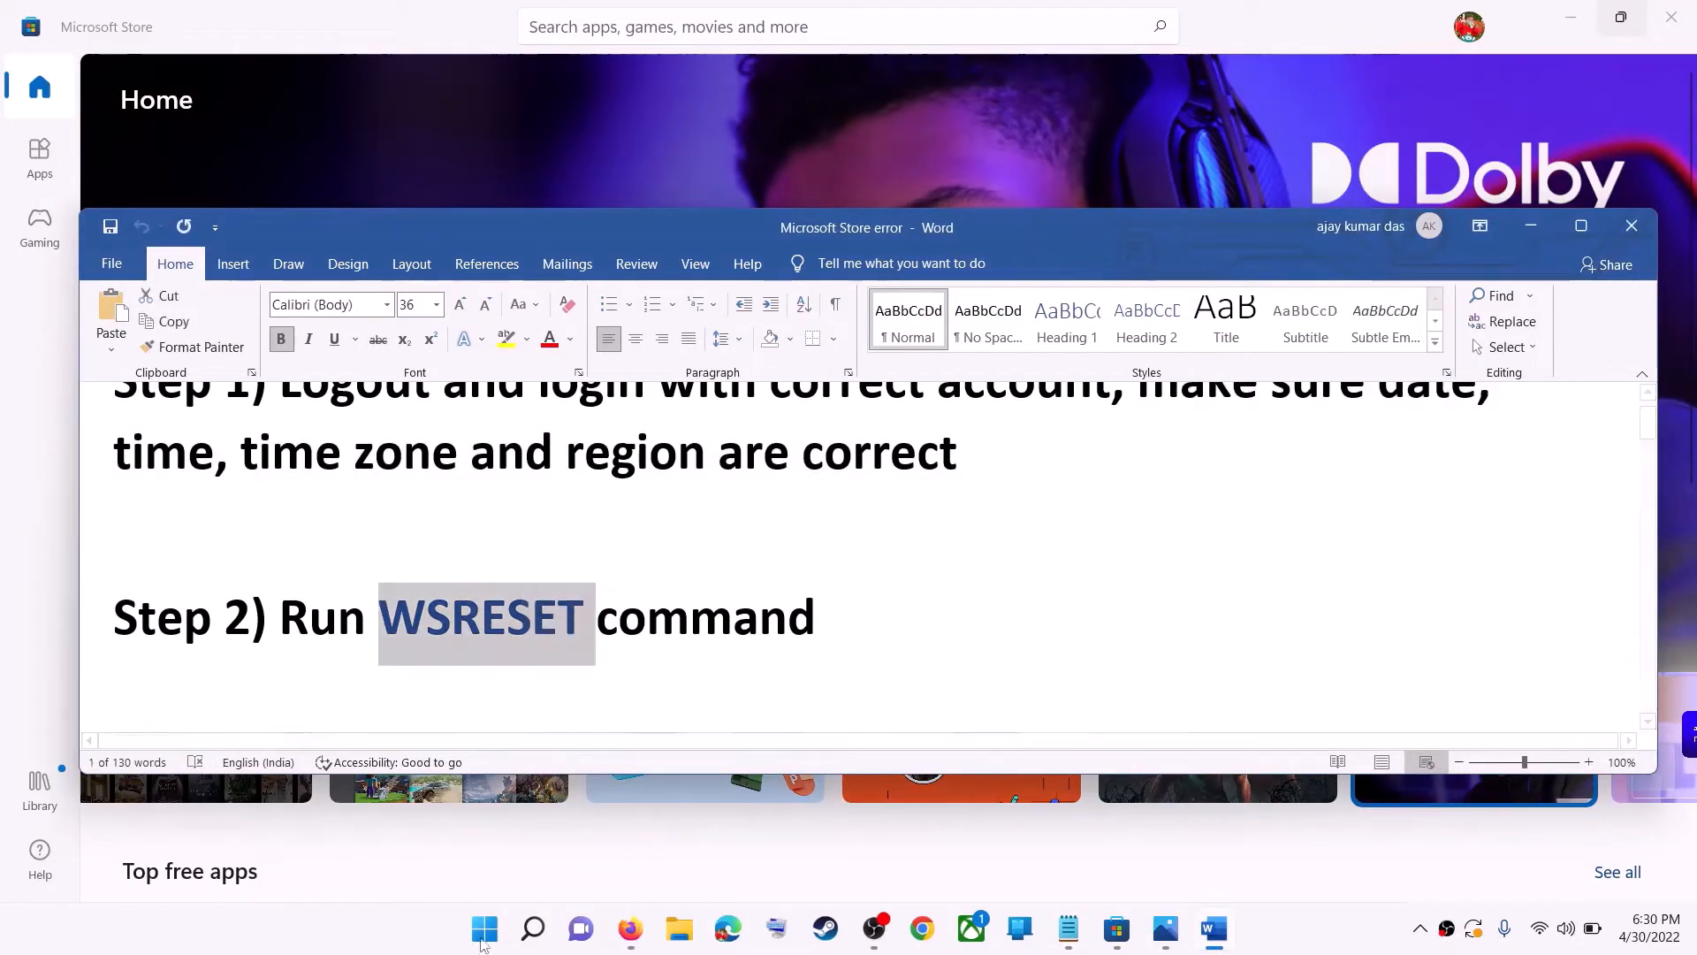
left_click(502, 932)
key("ctrl+v")
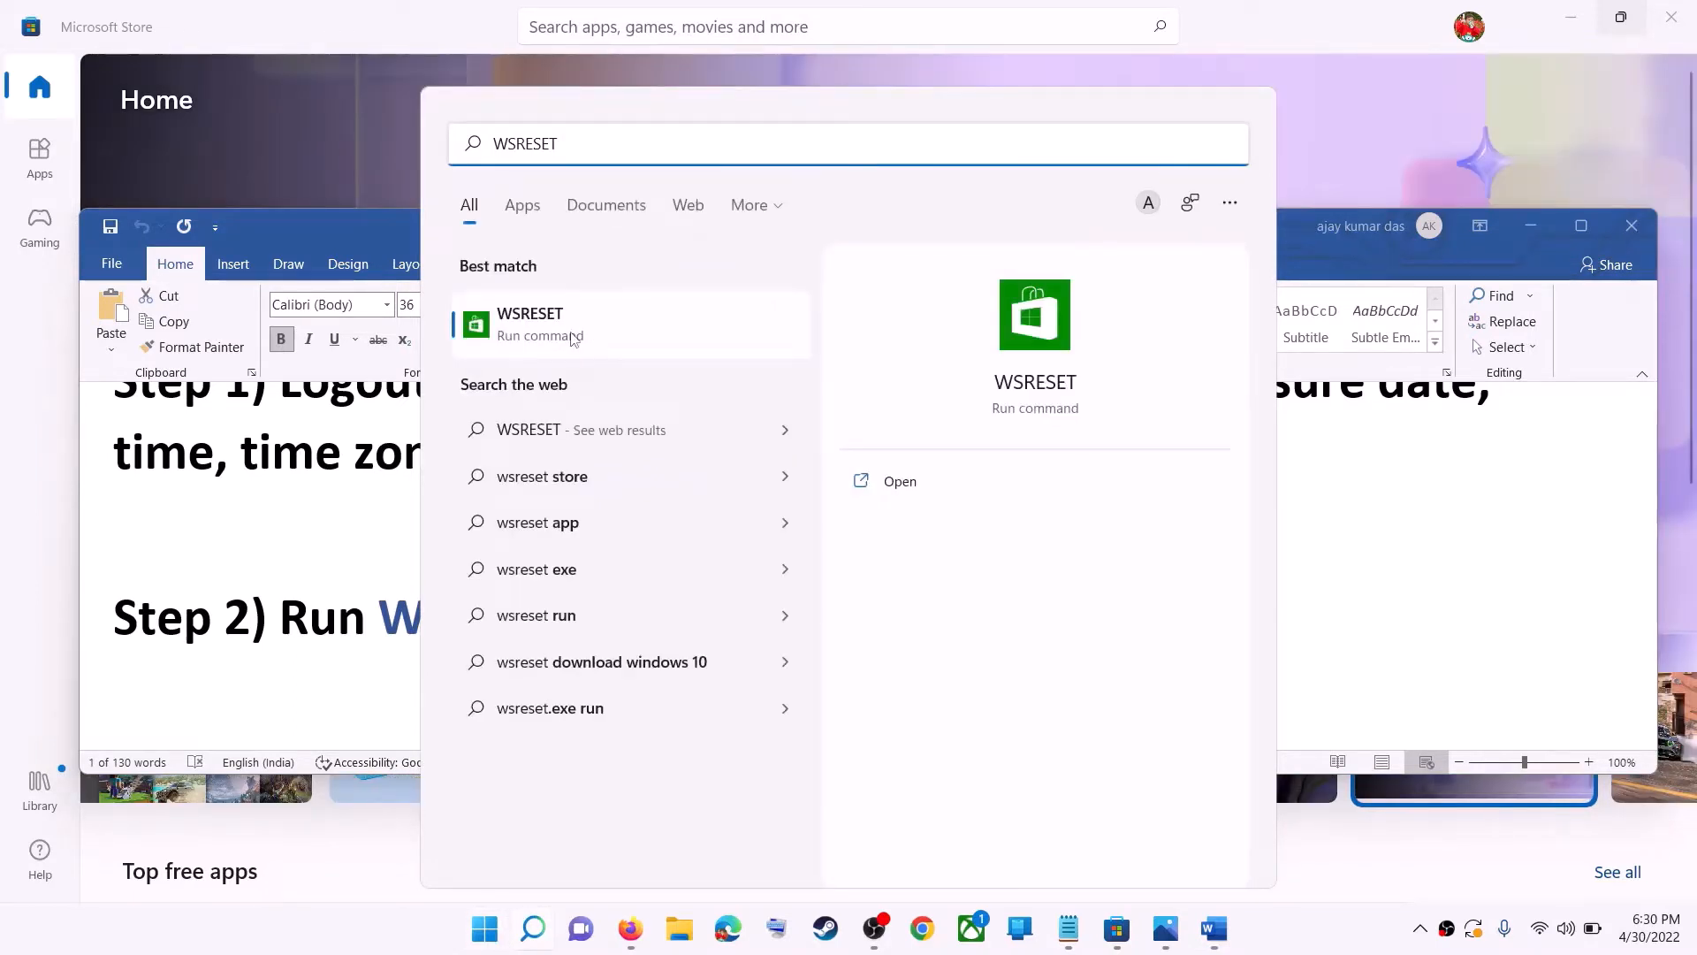
left_click(573, 338)
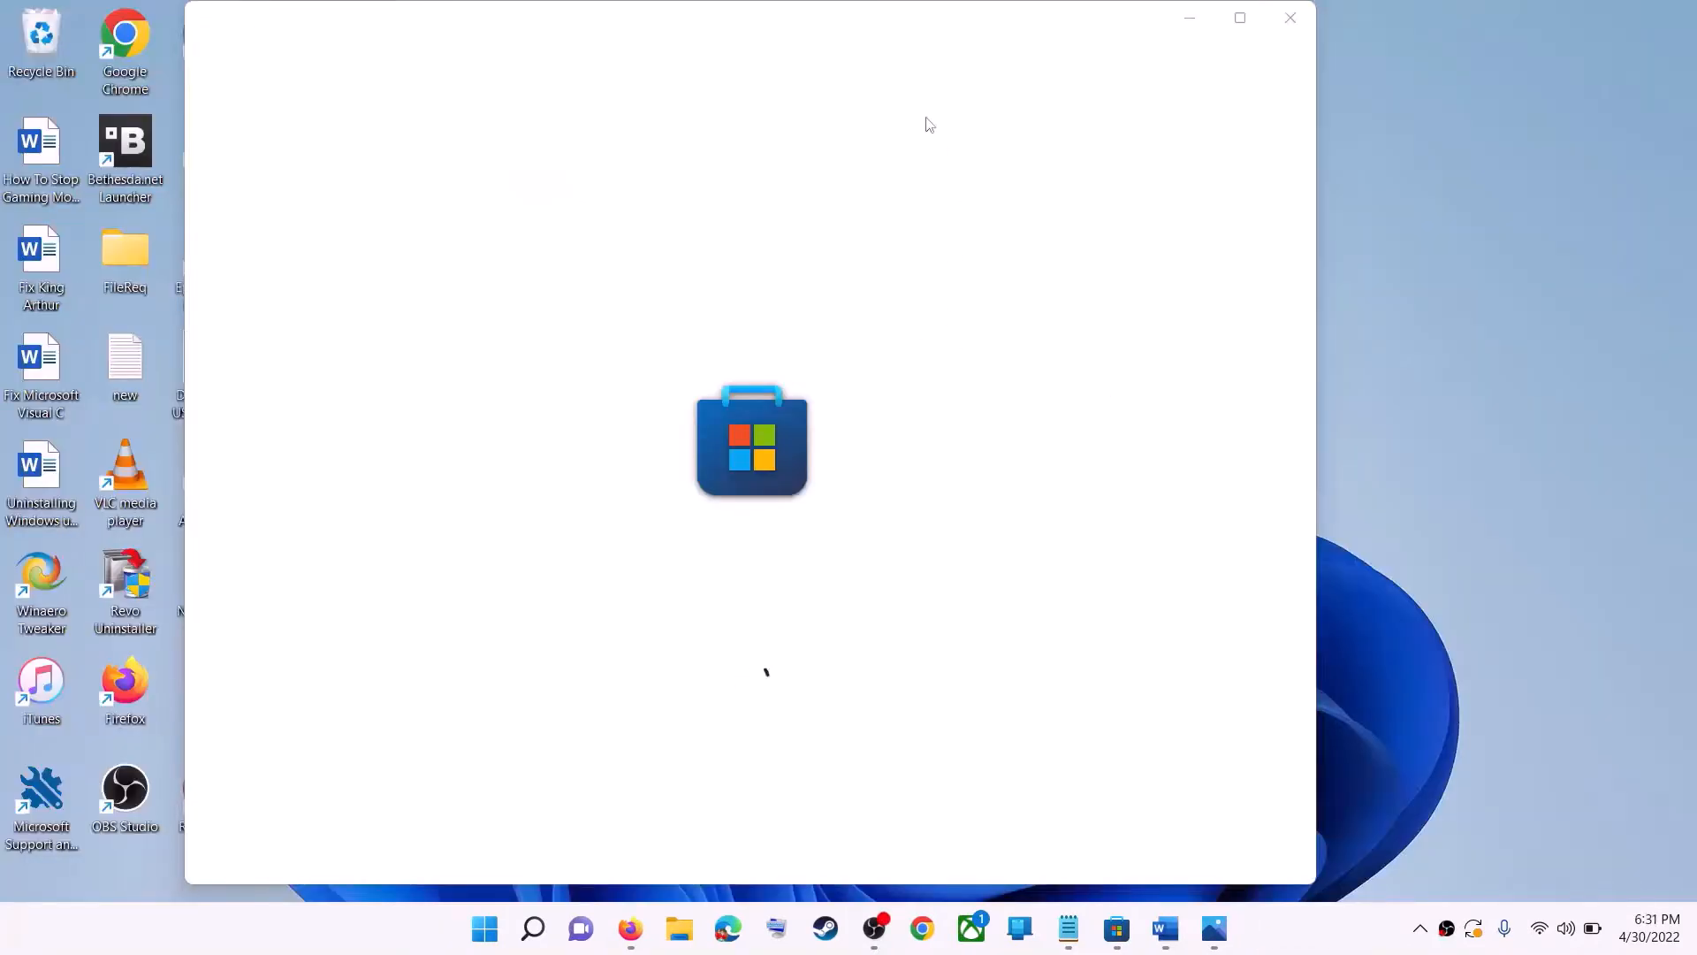
left_click(1240, 18)
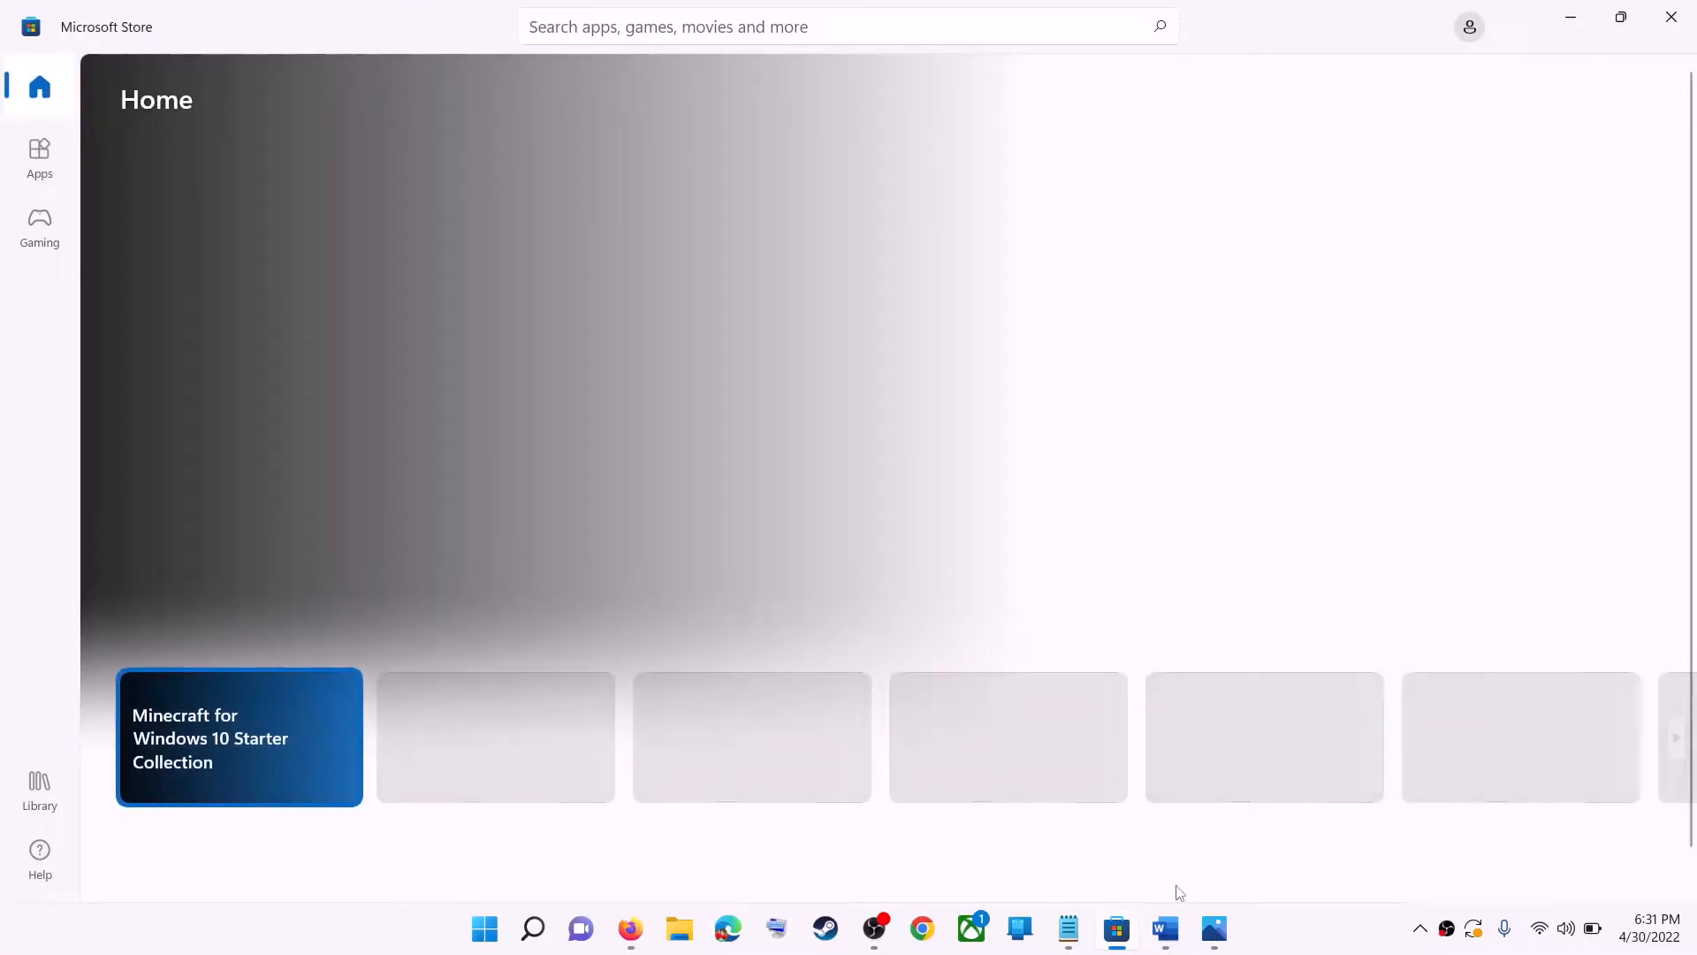
- Highlight the Repair/reset Microsoft Store step in the notes and search Start for the Store's app settings
left_click(1166, 928)
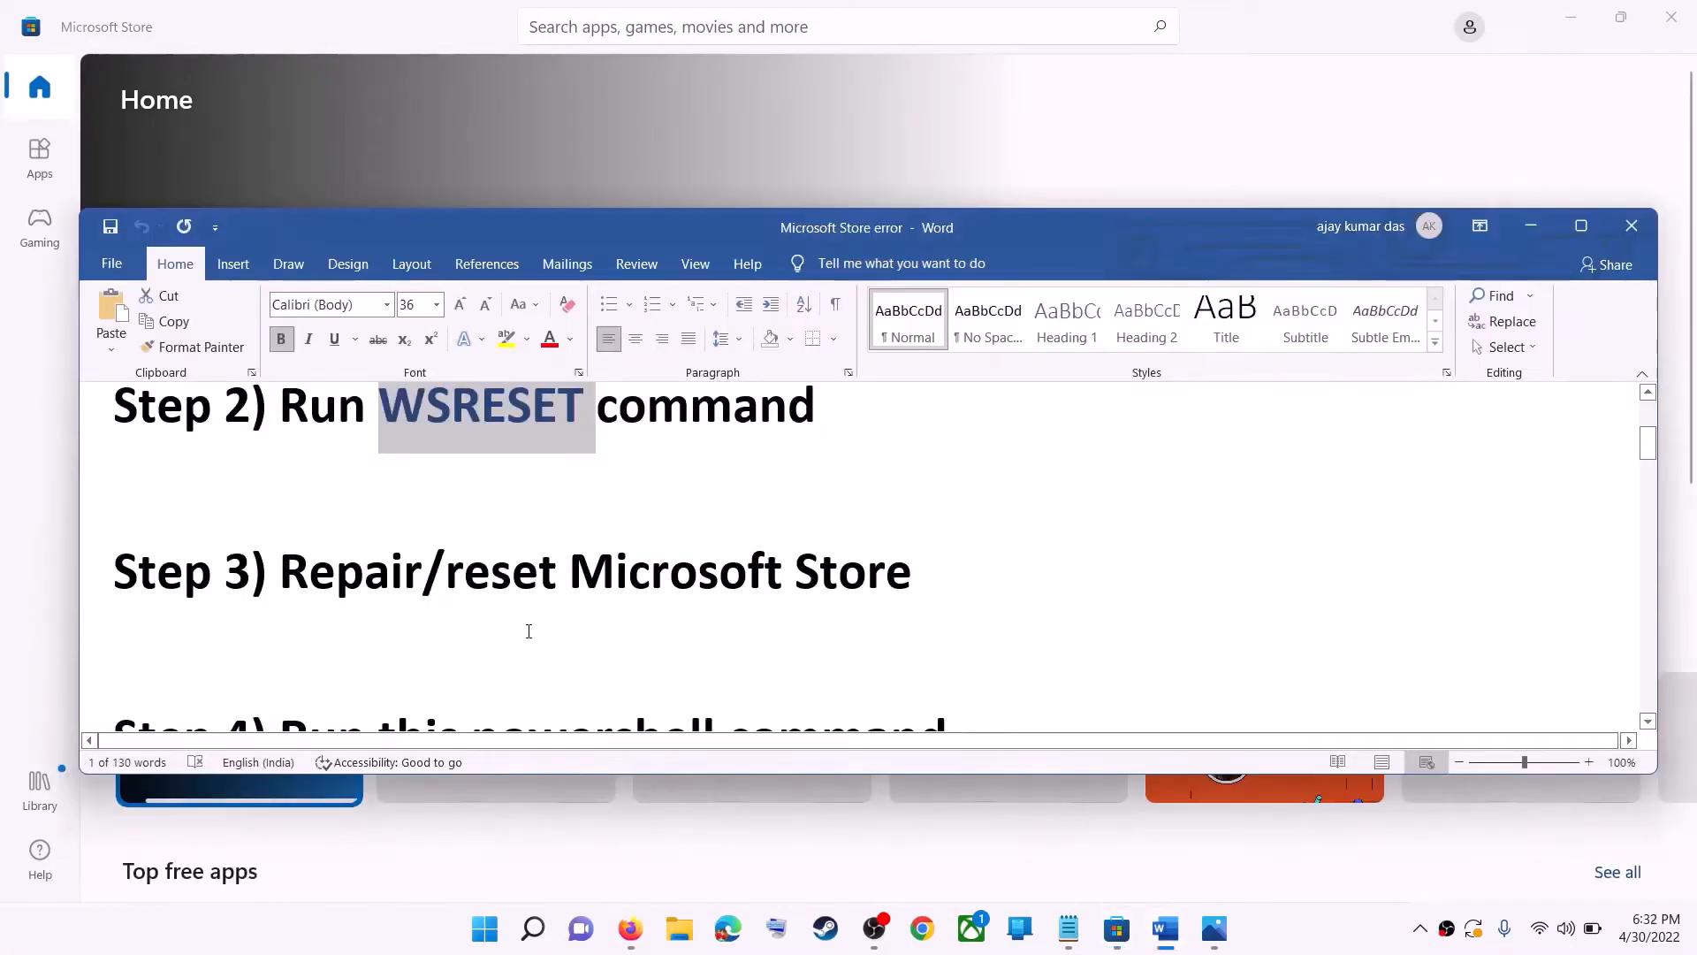
left_click_drag(446, 573, 922, 575)
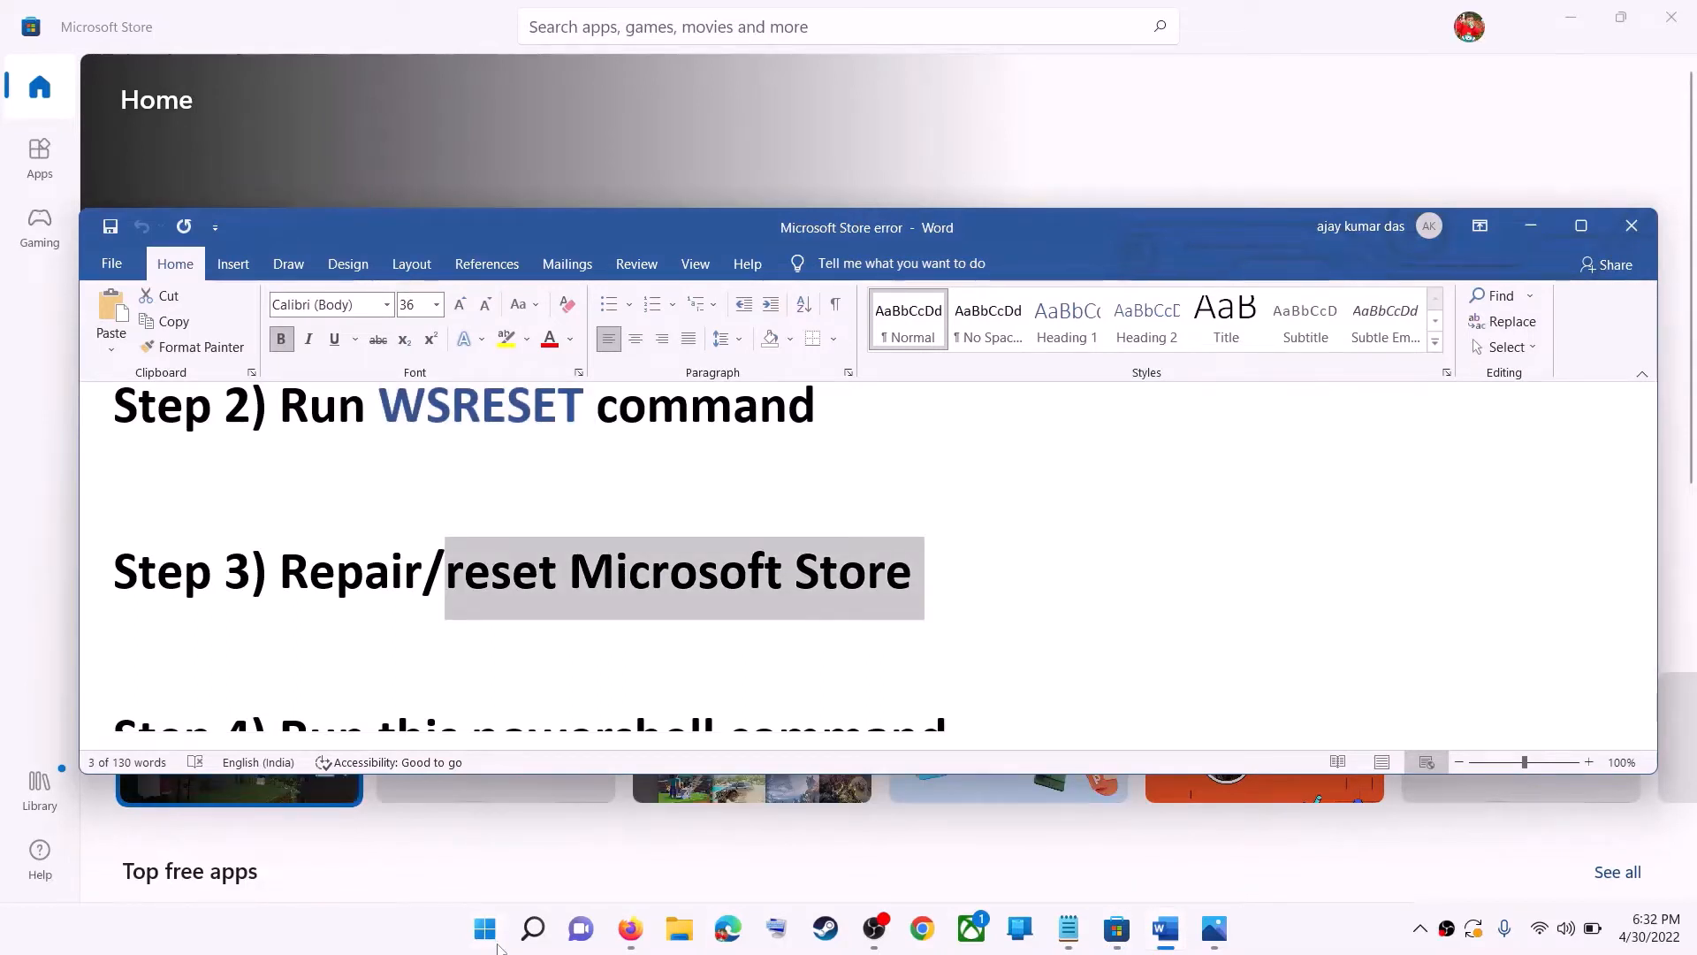
left_click(532, 928)
type("store")
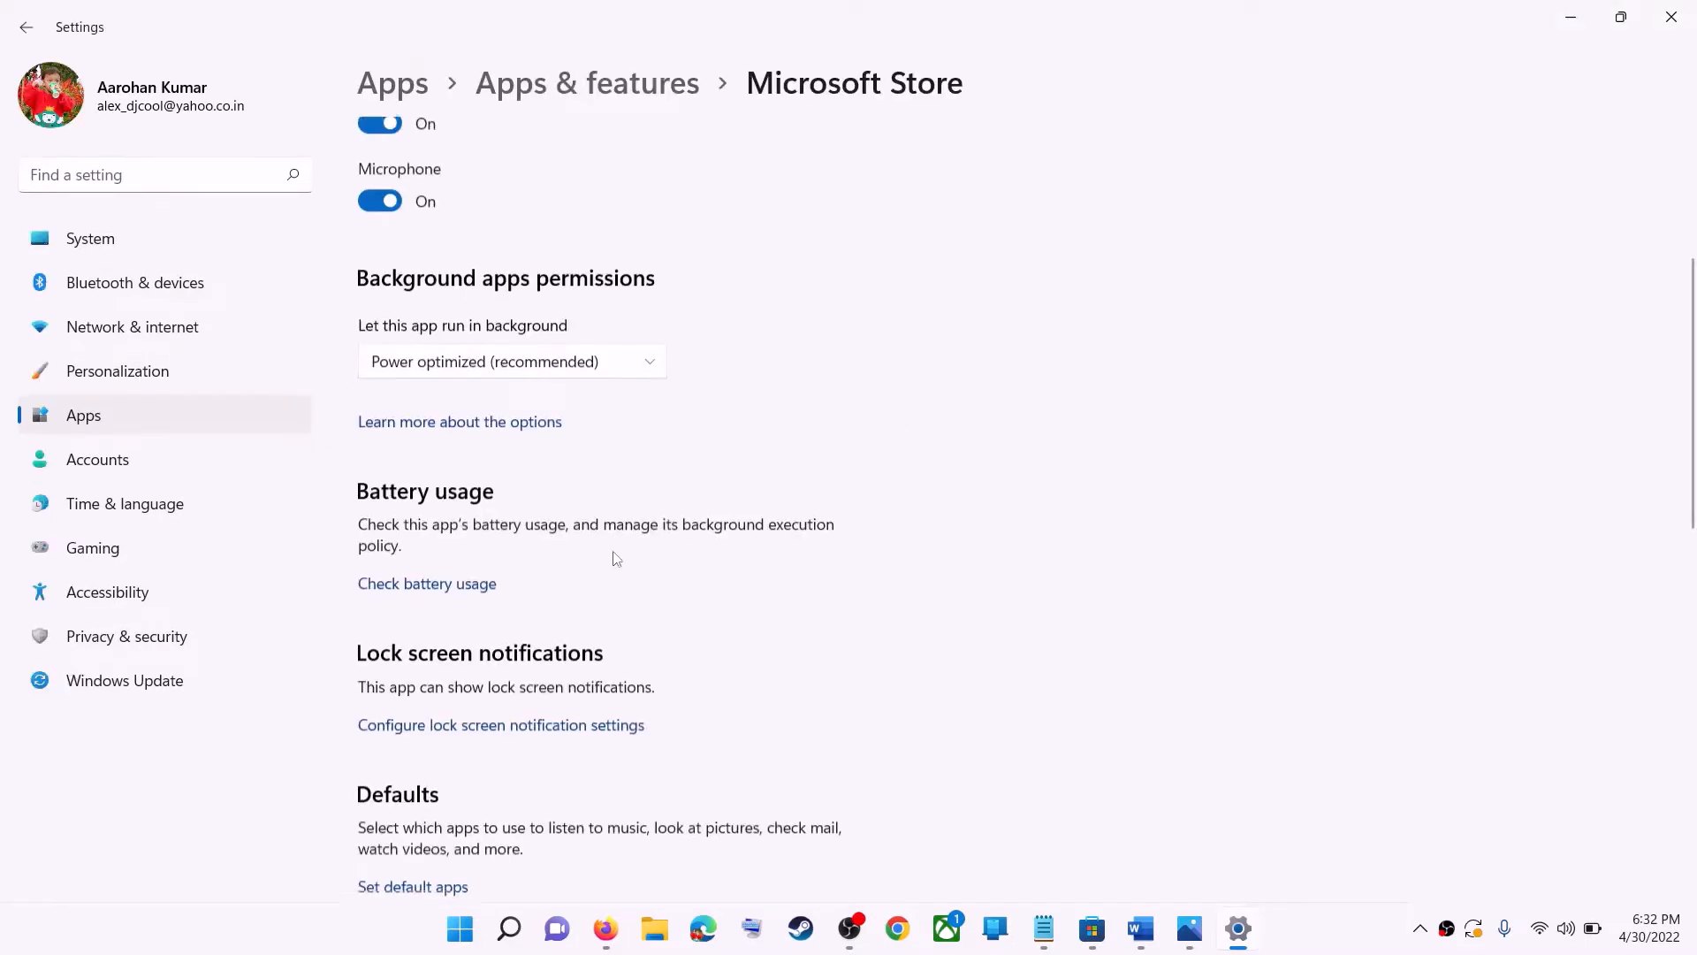
- Reset the Microsoft Store app from its advanced options and confirm deleting its data
scroll(610, 557, "down", 6)
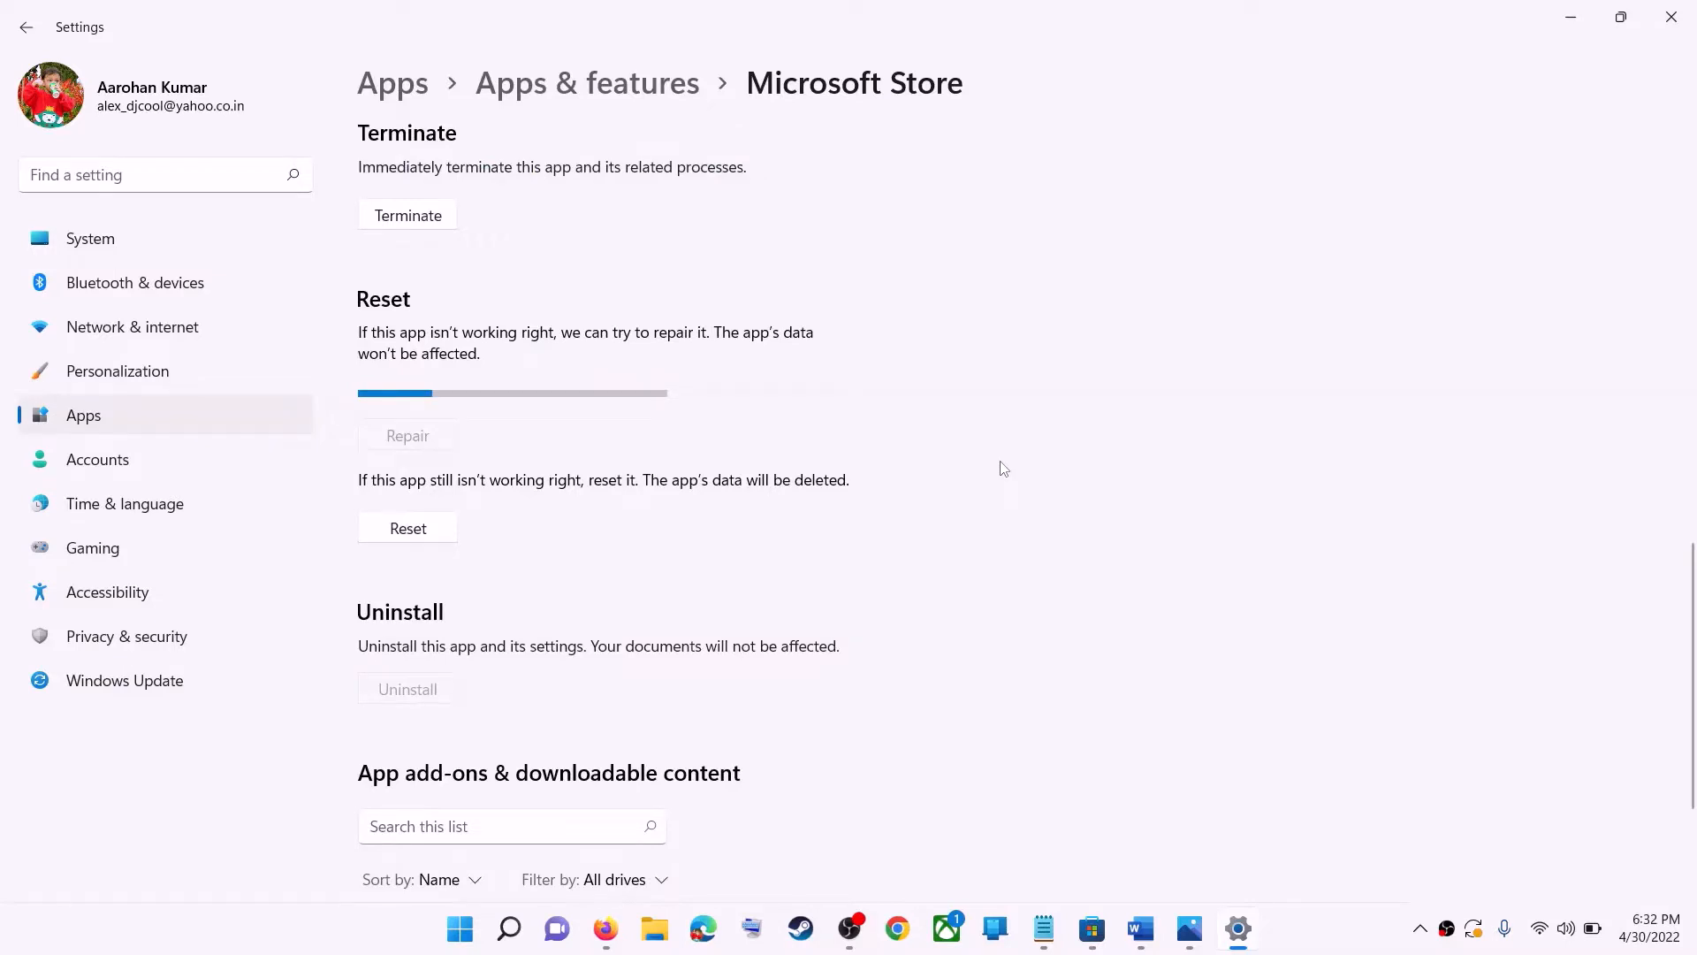
left_click(431, 538)
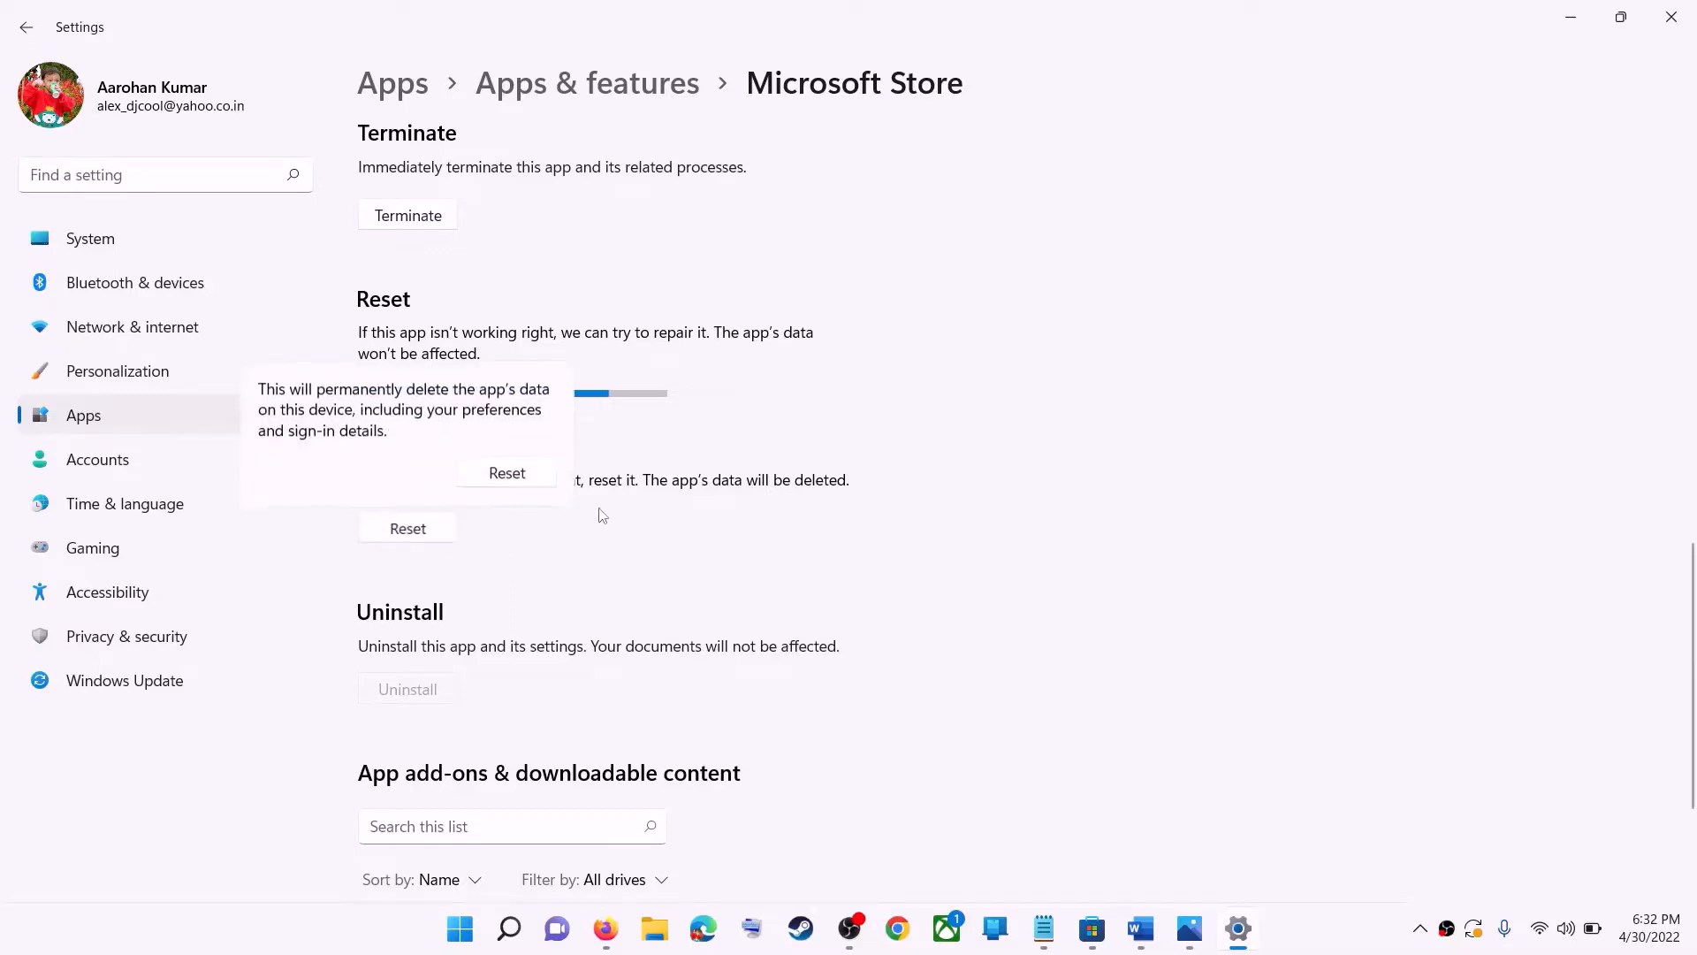
left_click(515, 474)
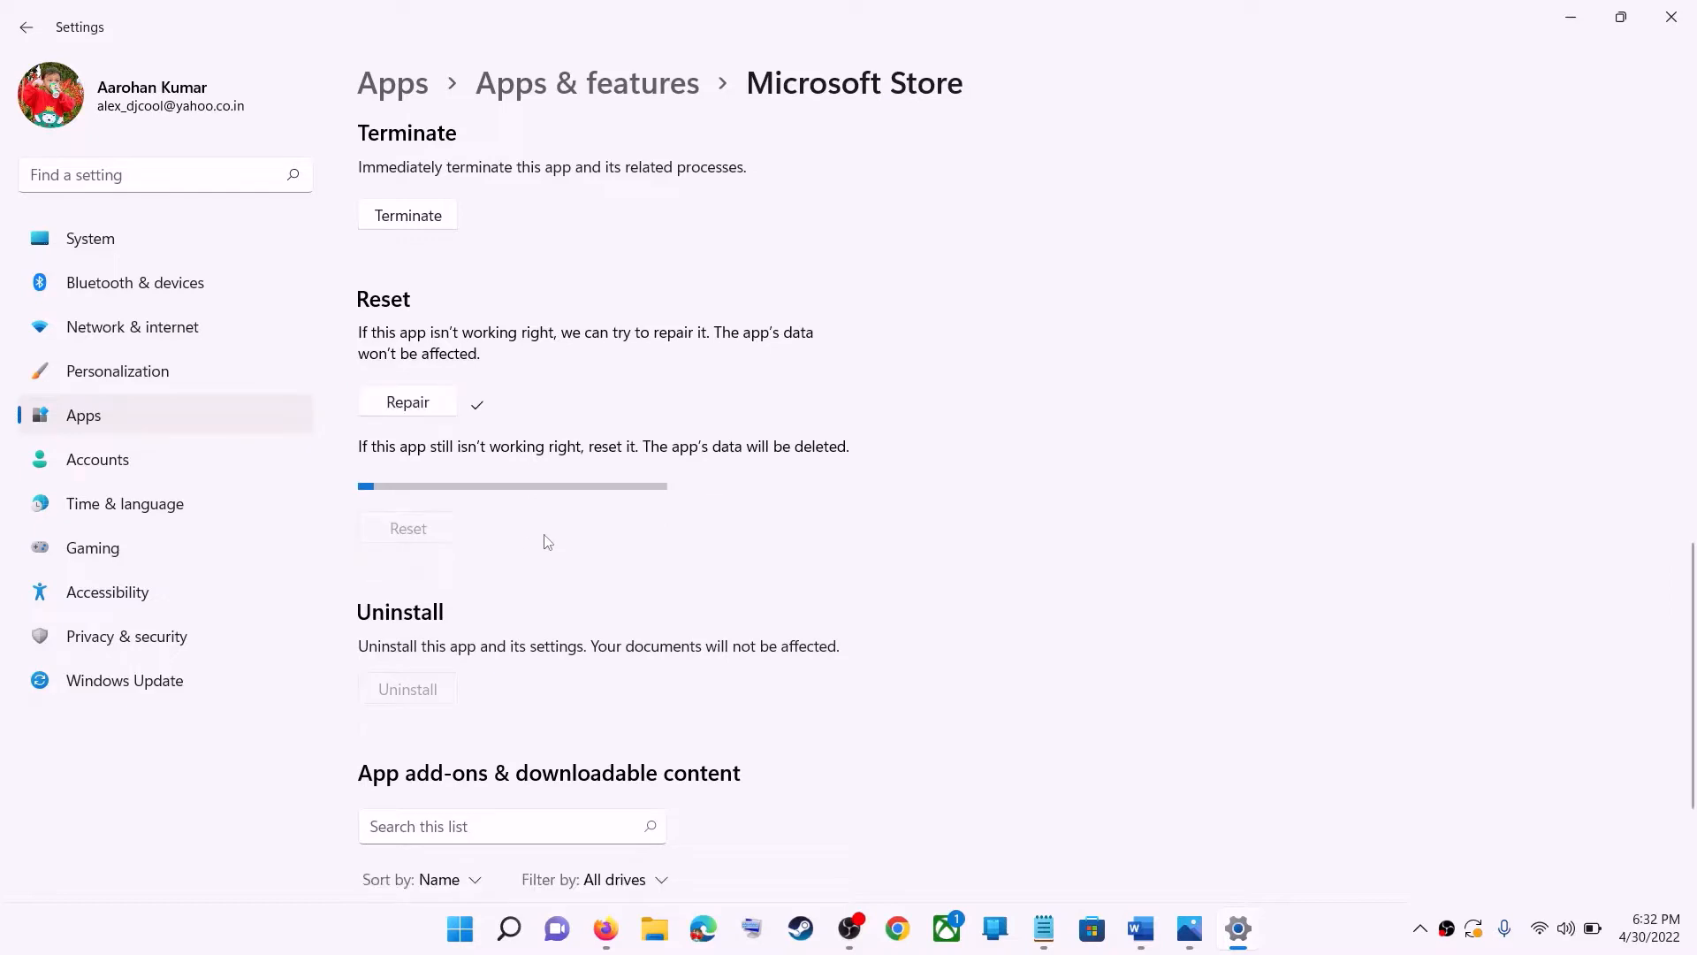
- Copy the Get-AppxPackage re-registration PowerShell command from the notes
left_click(1141, 926)
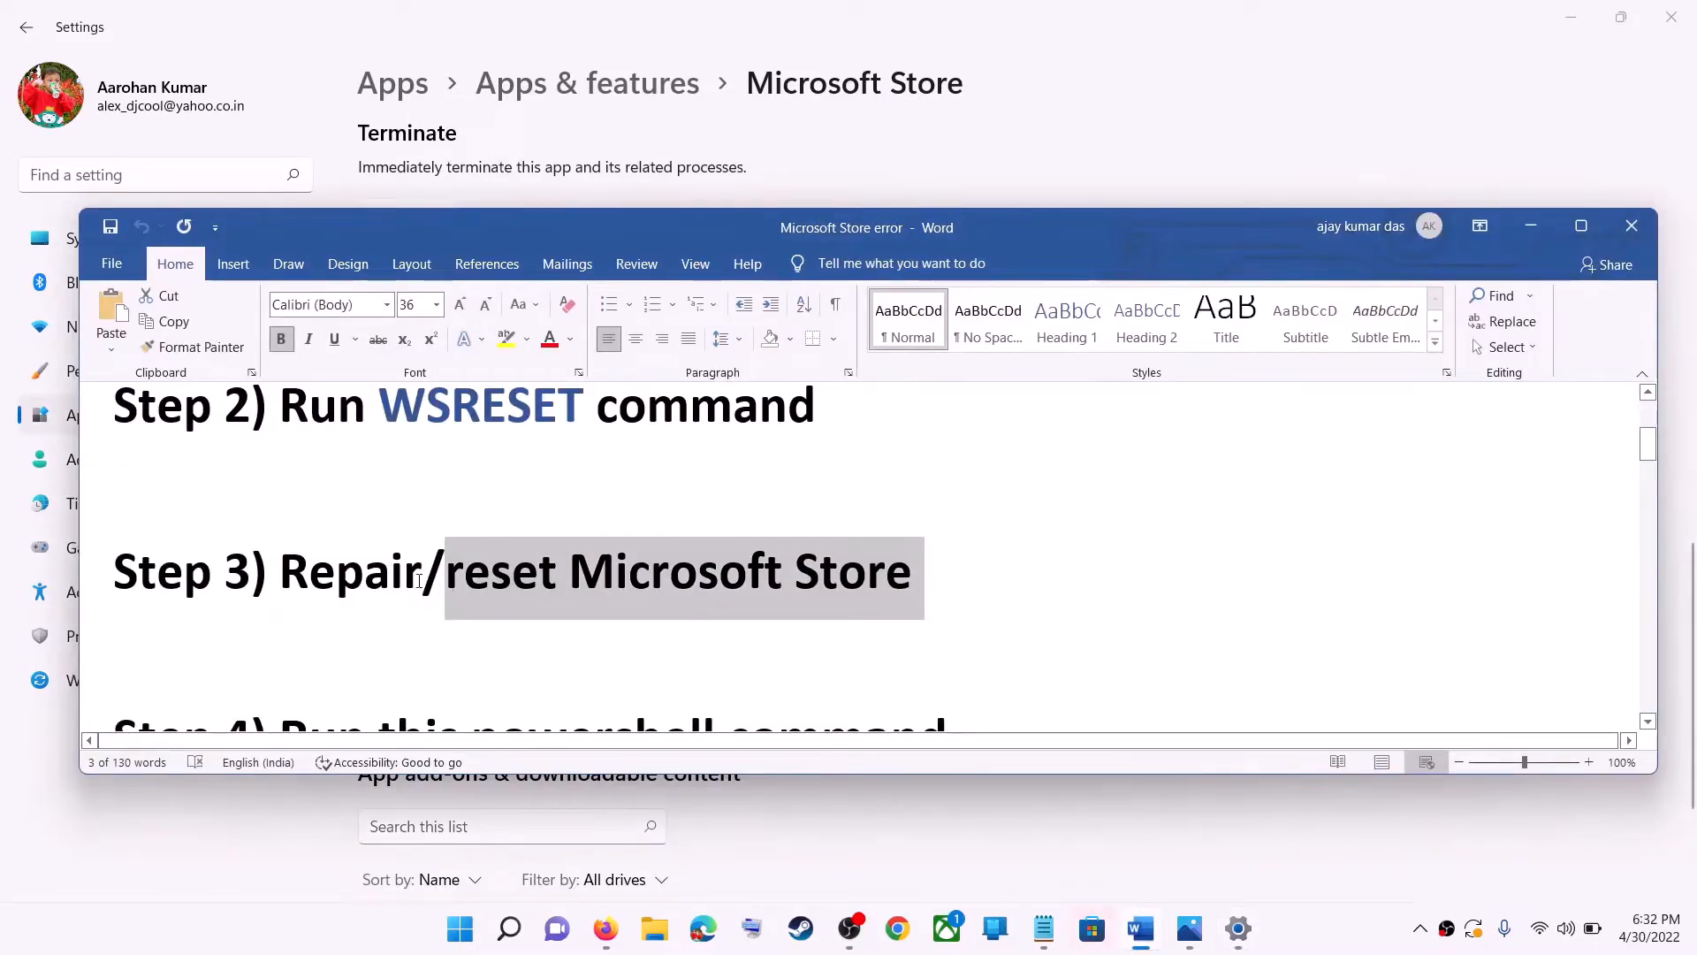
scroll(419, 581, "down", 2)
scroll(419, 580, "down", 4)
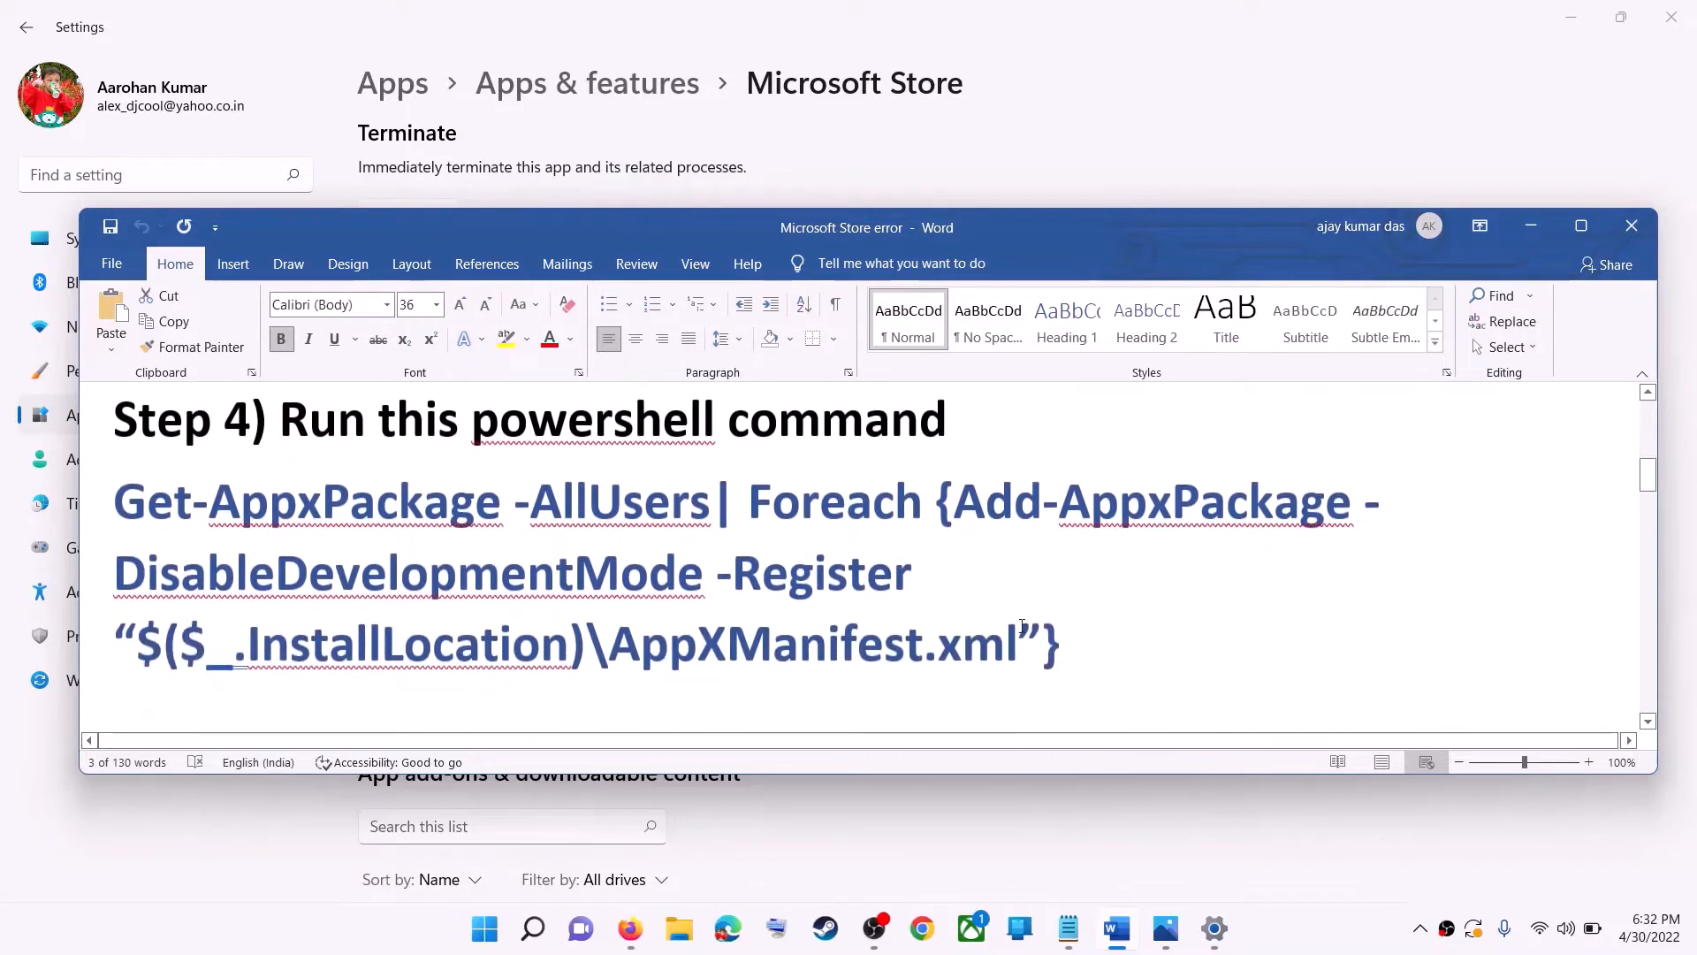
left_click_drag(1089, 637, 263, 544)
left_click_drag(184, 519, 115, 502)
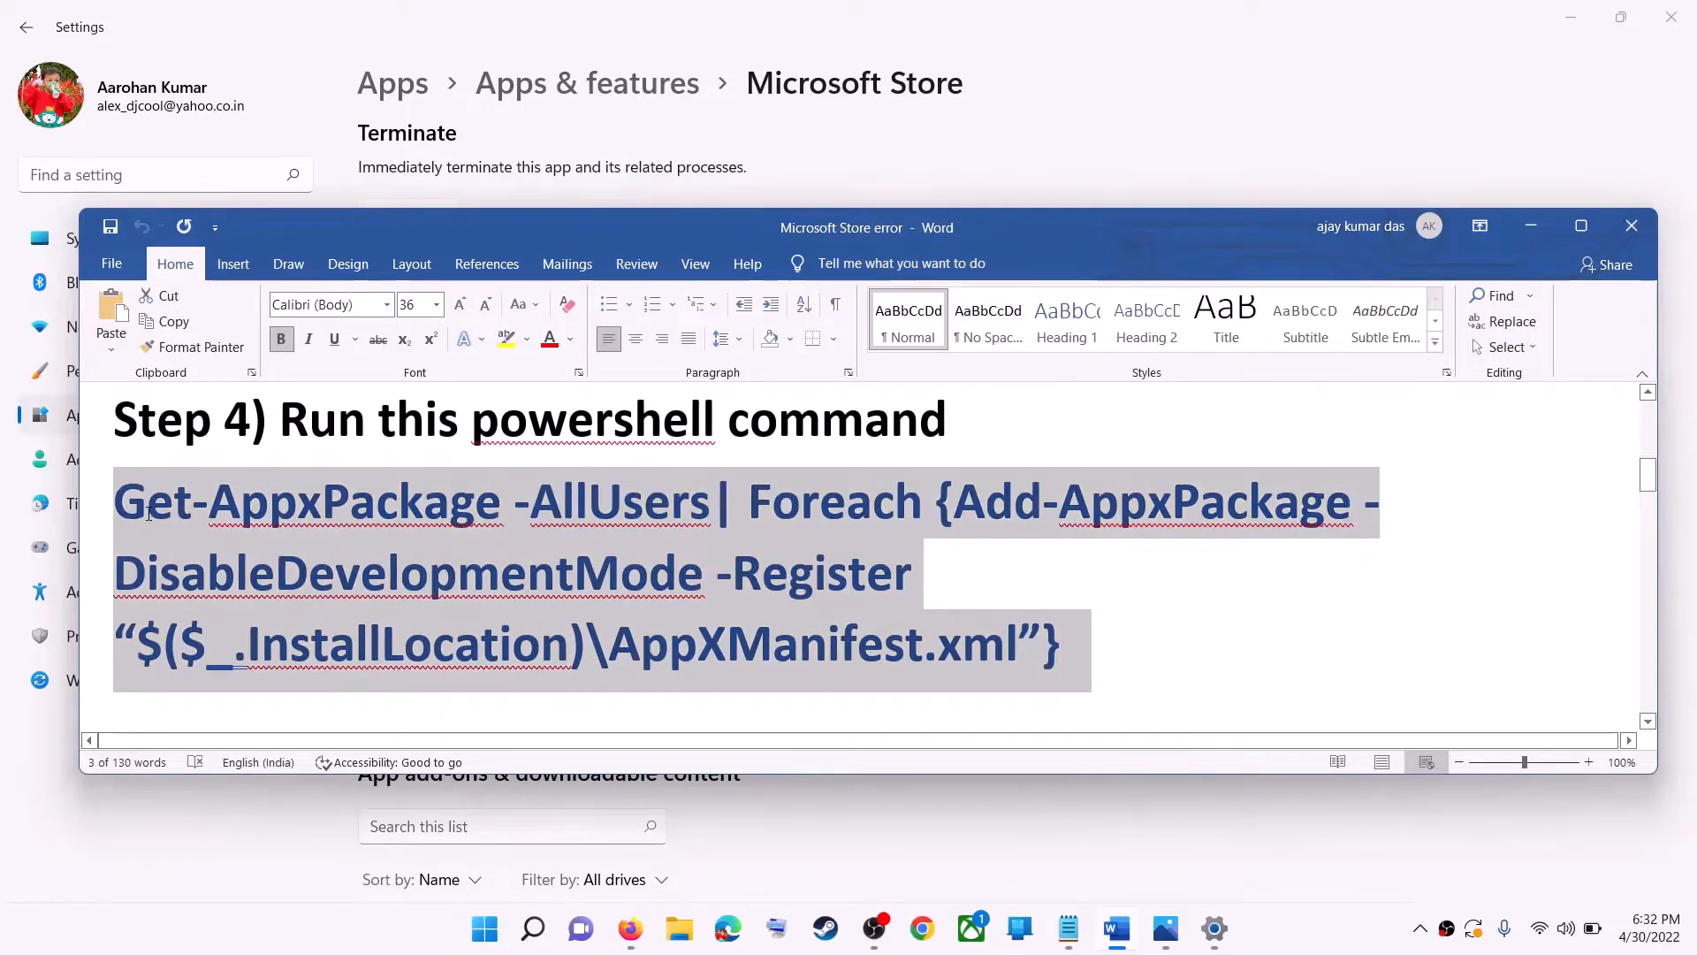
right_click(251, 539)
left_click(354, 583)
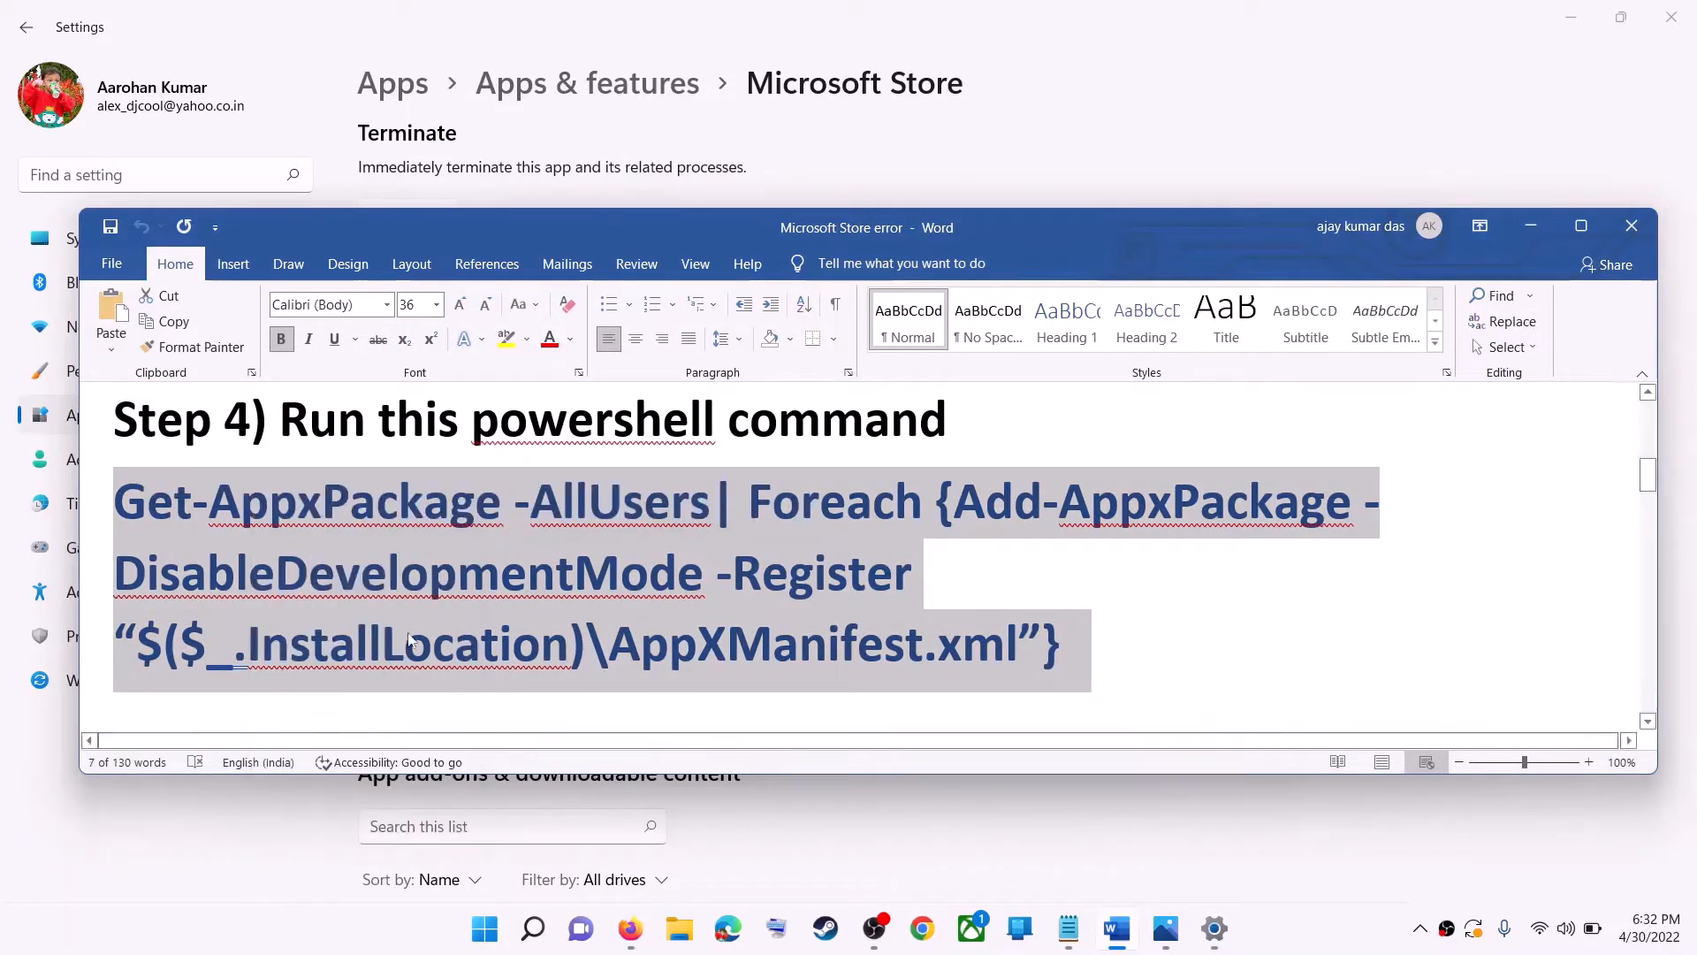
- Run Windows PowerShell as administrator, paste the re-registration command and execute it
left_click(490, 939)
type("po")
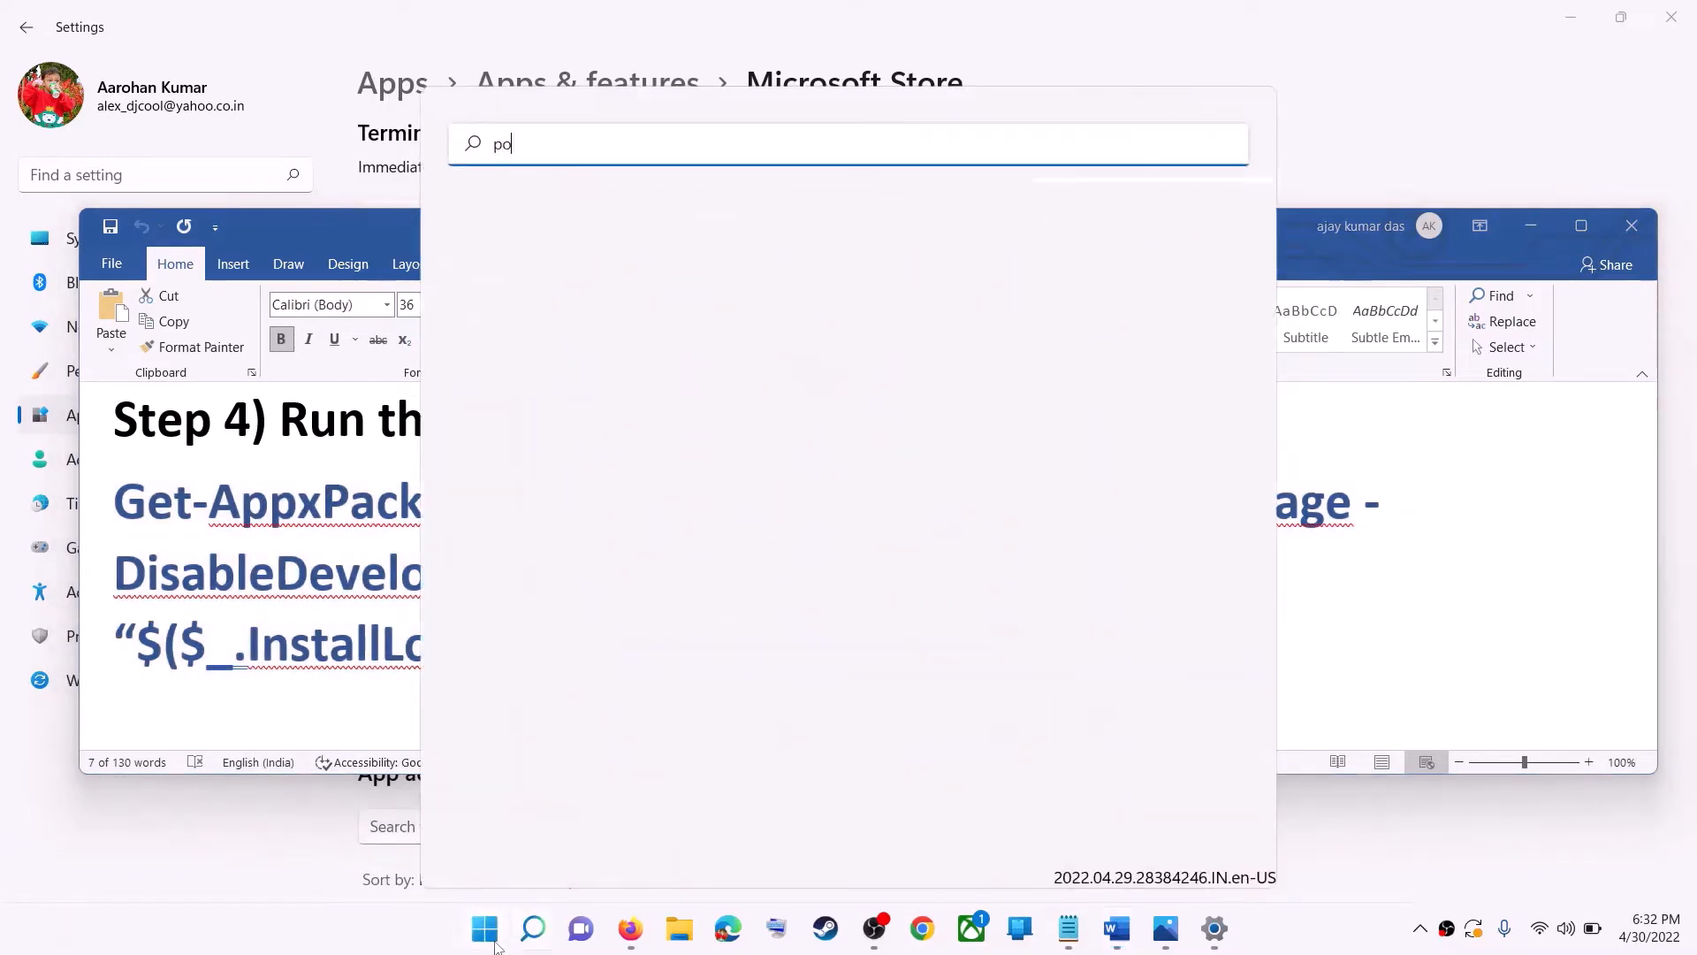
type("wershell")
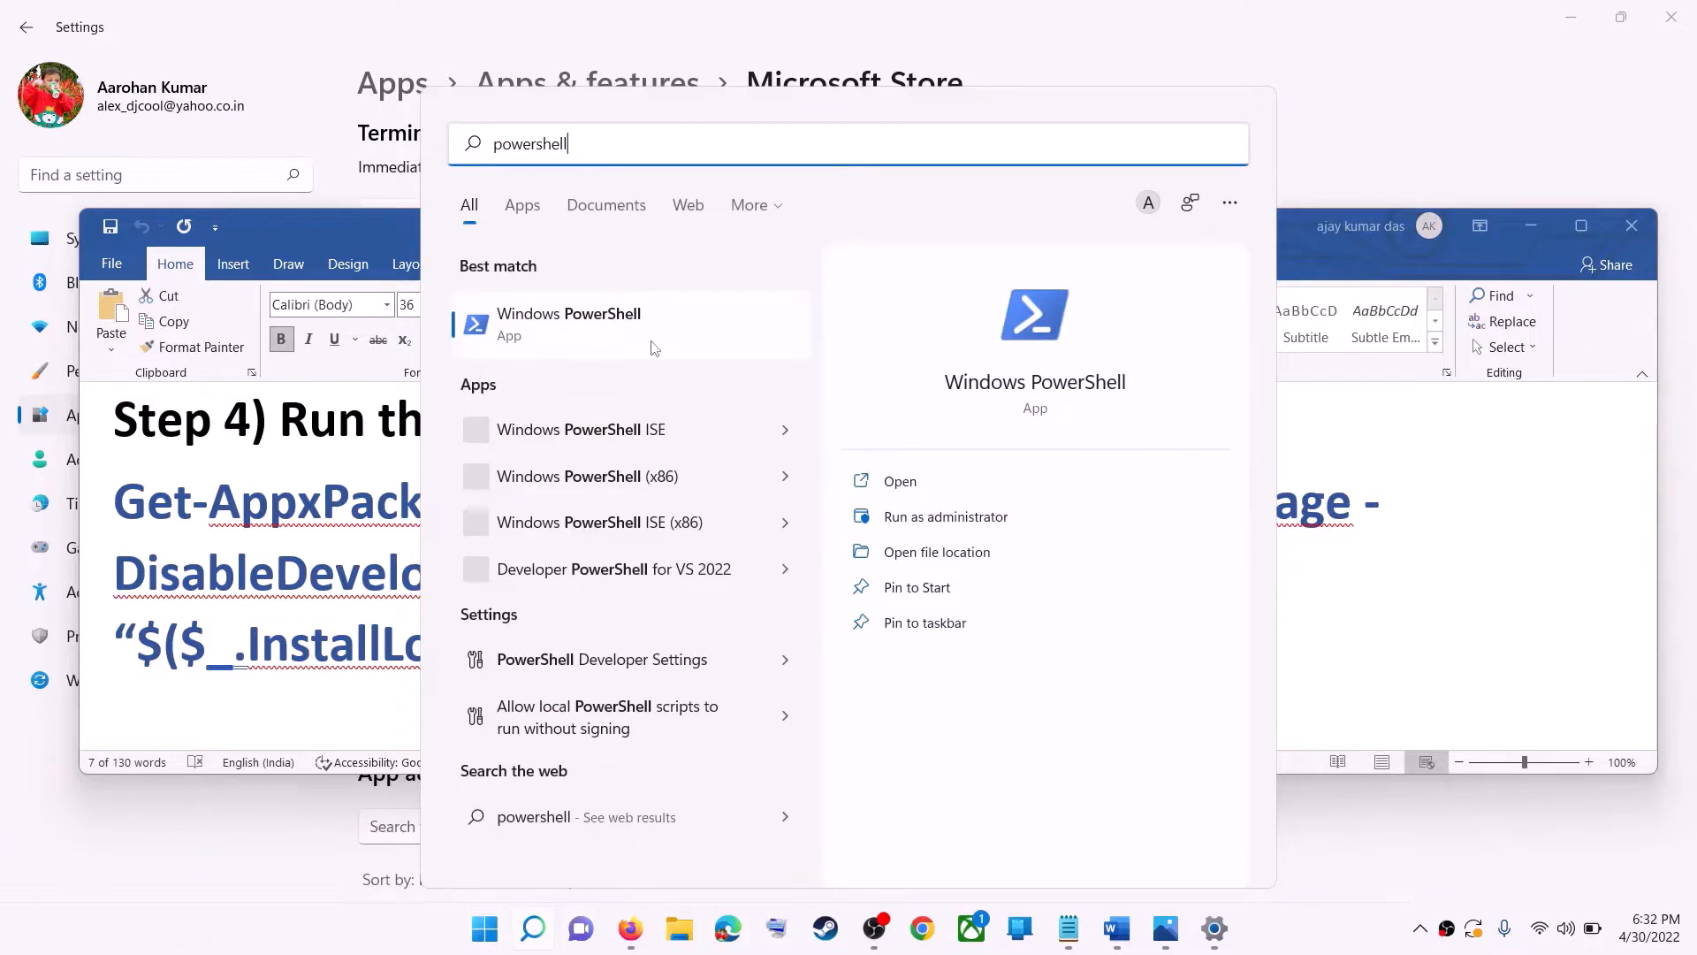
right_click(588, 333)
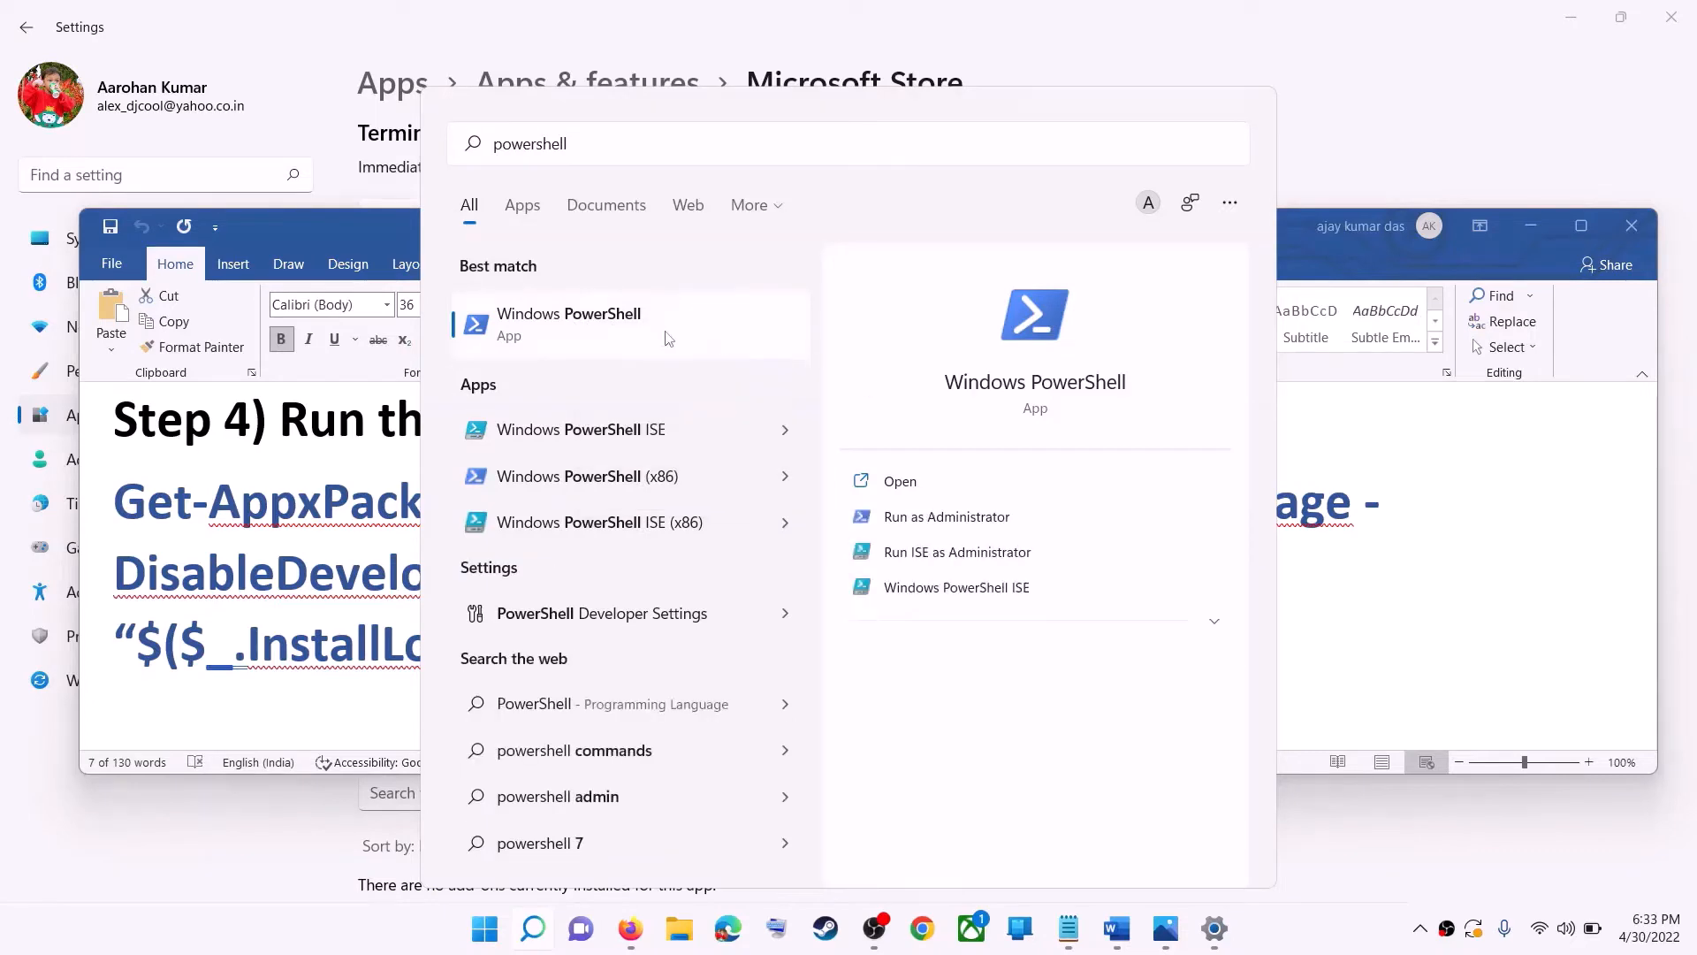
right_click(730, 355)
left_click(760, 369)
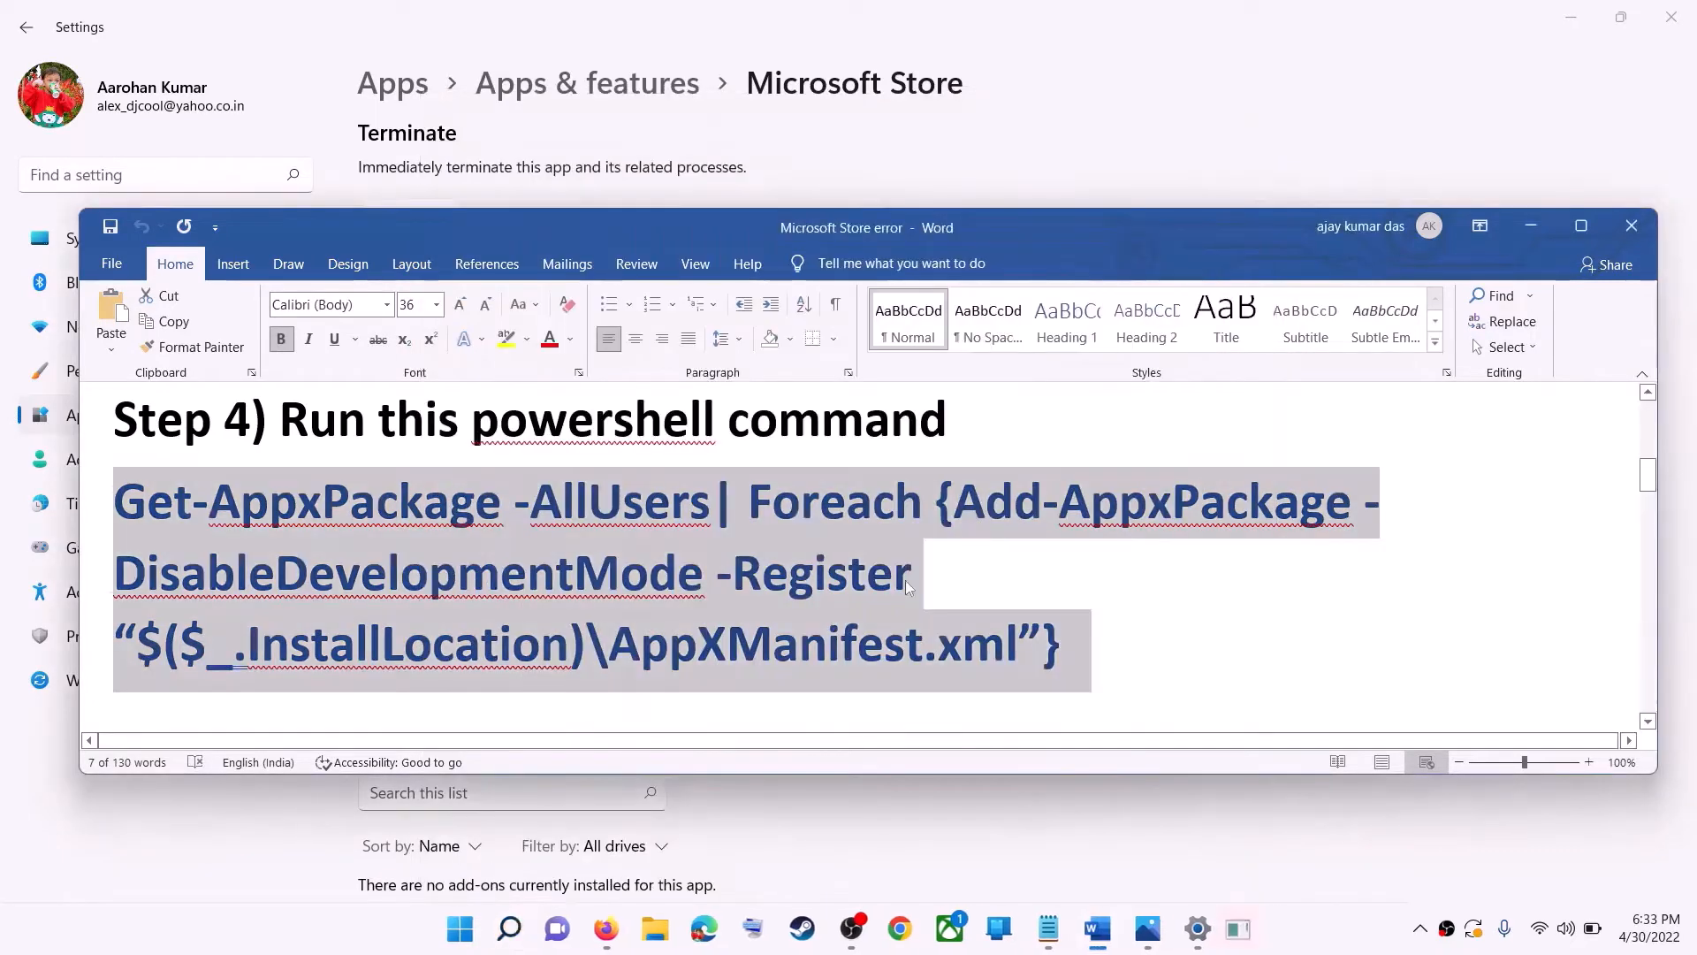
left_click(759, 629)
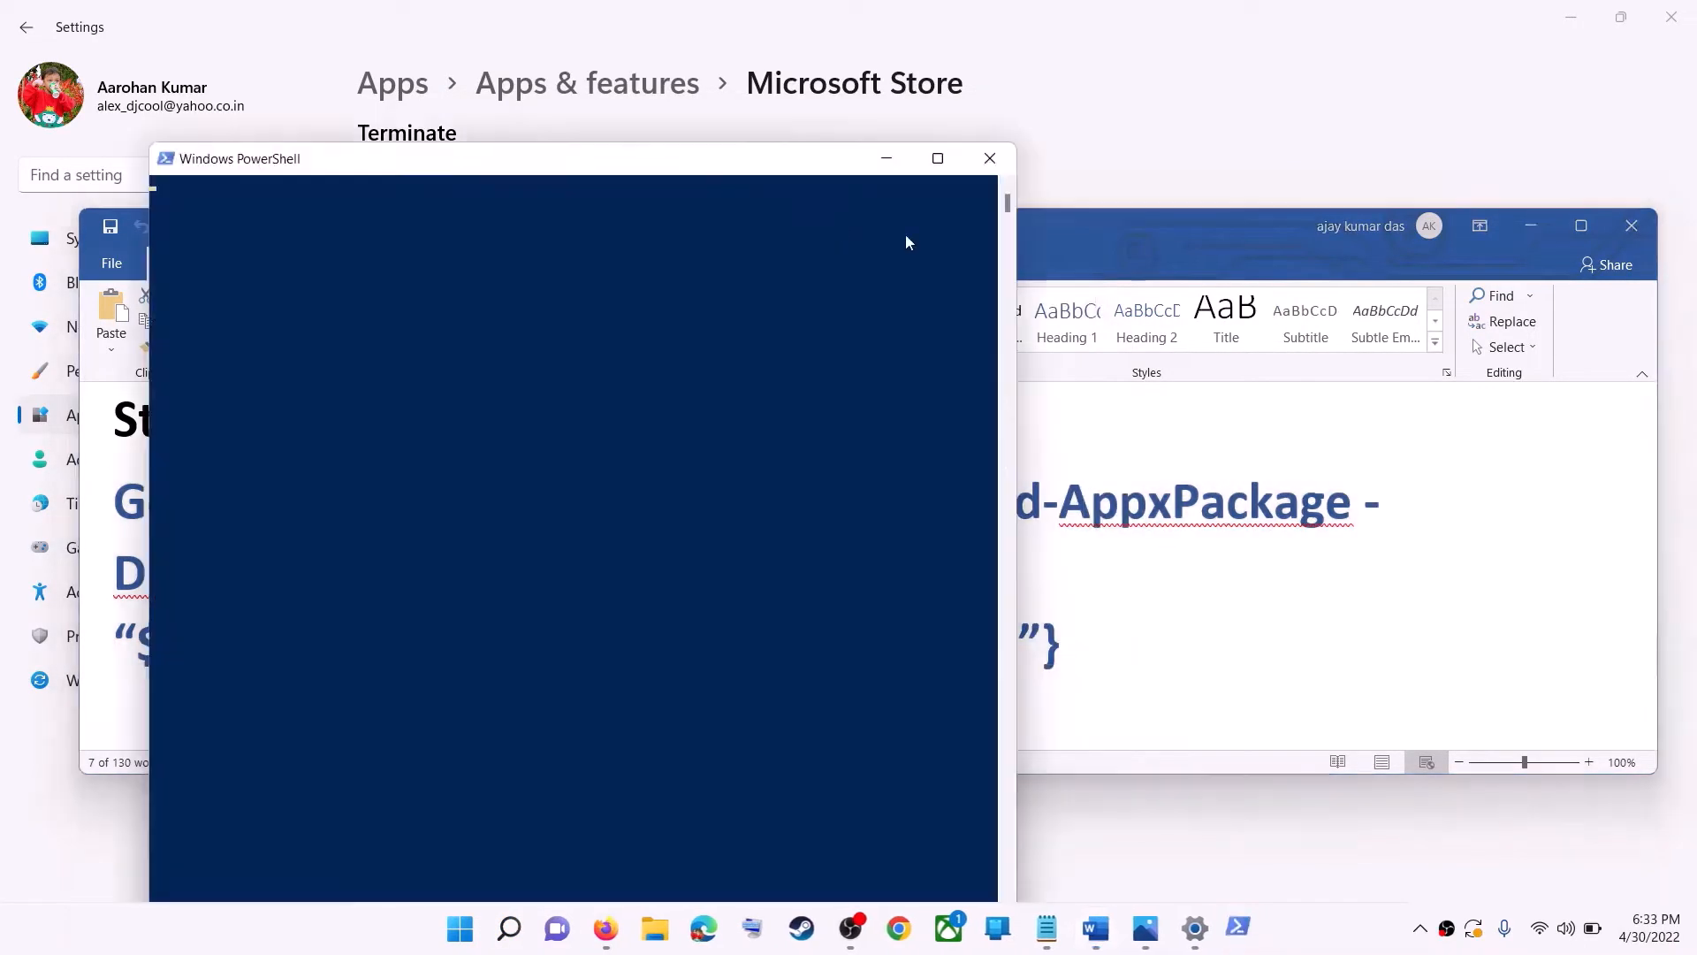
key("ctrl+v")
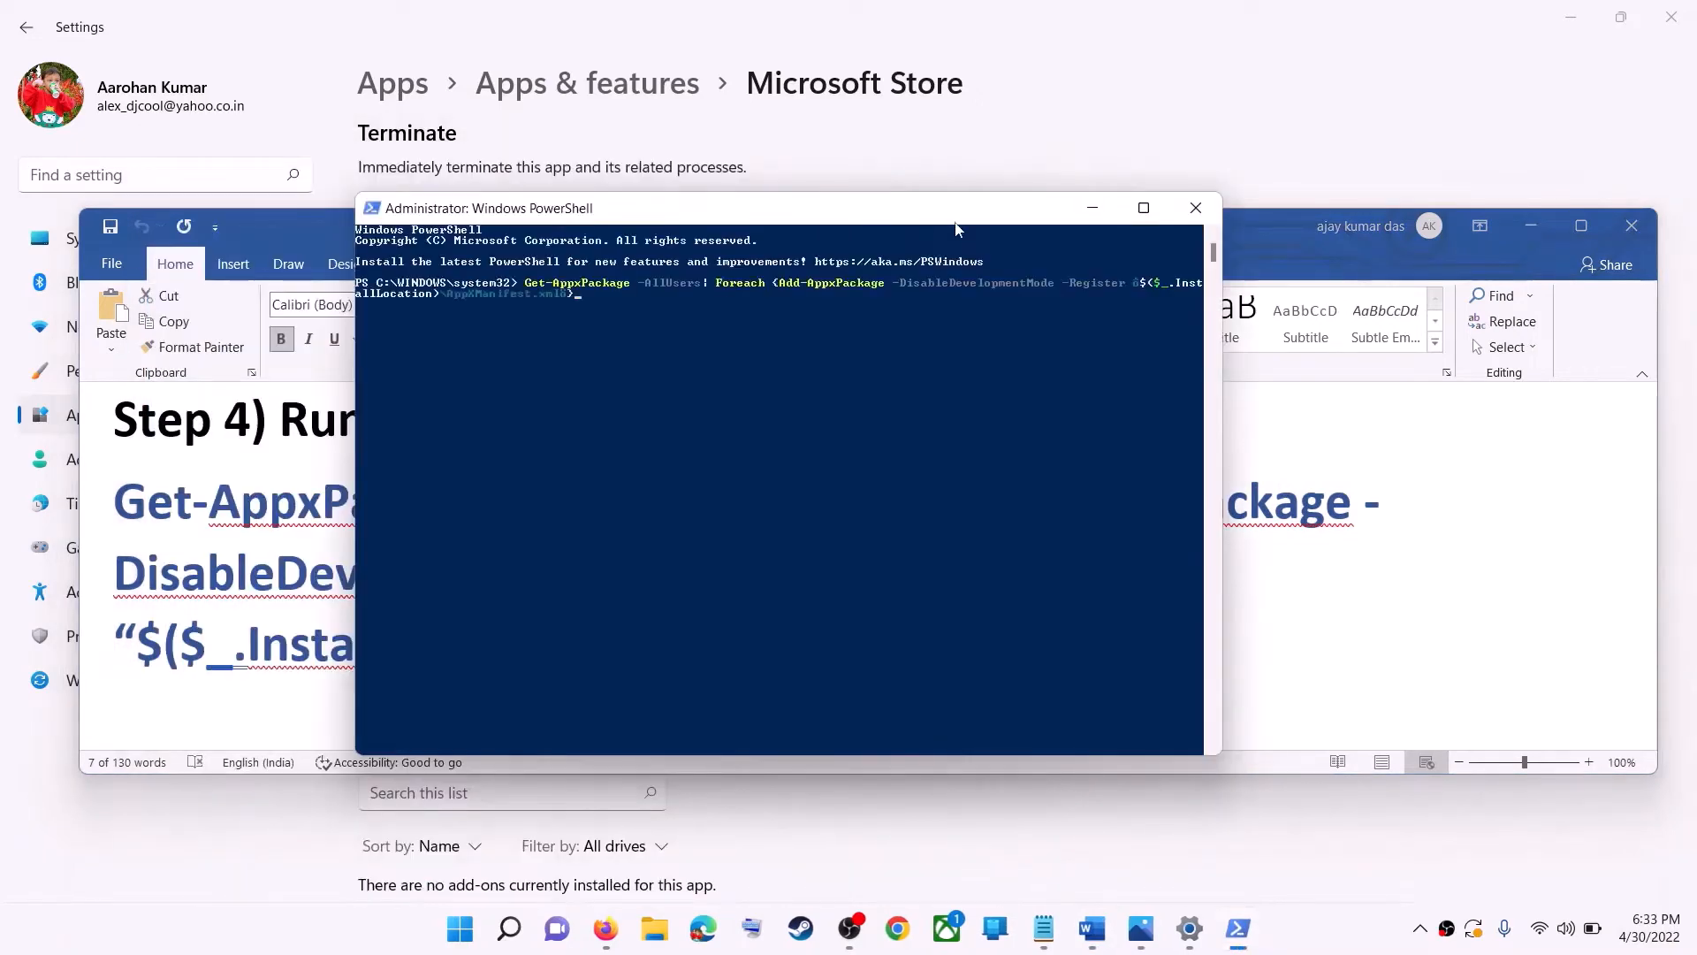
key("Return")
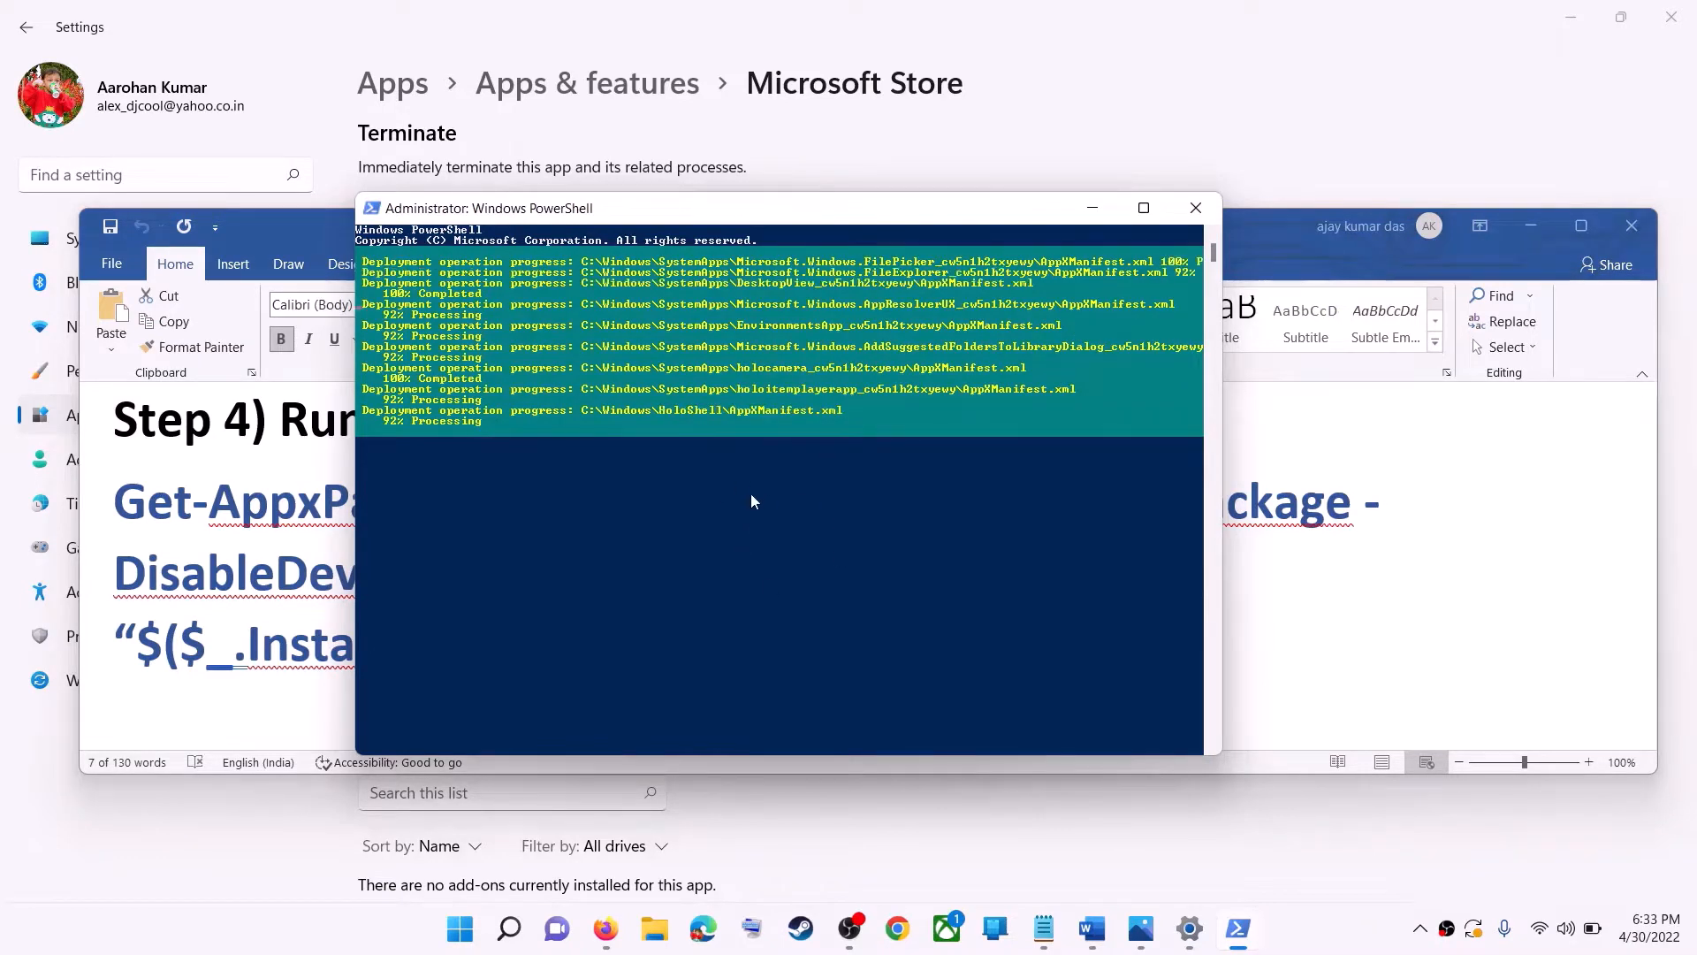
- Close the PowerShell window and scroll the notes to the Delete Microsoft Store Local Cache Files step
left_click(1323, 933)
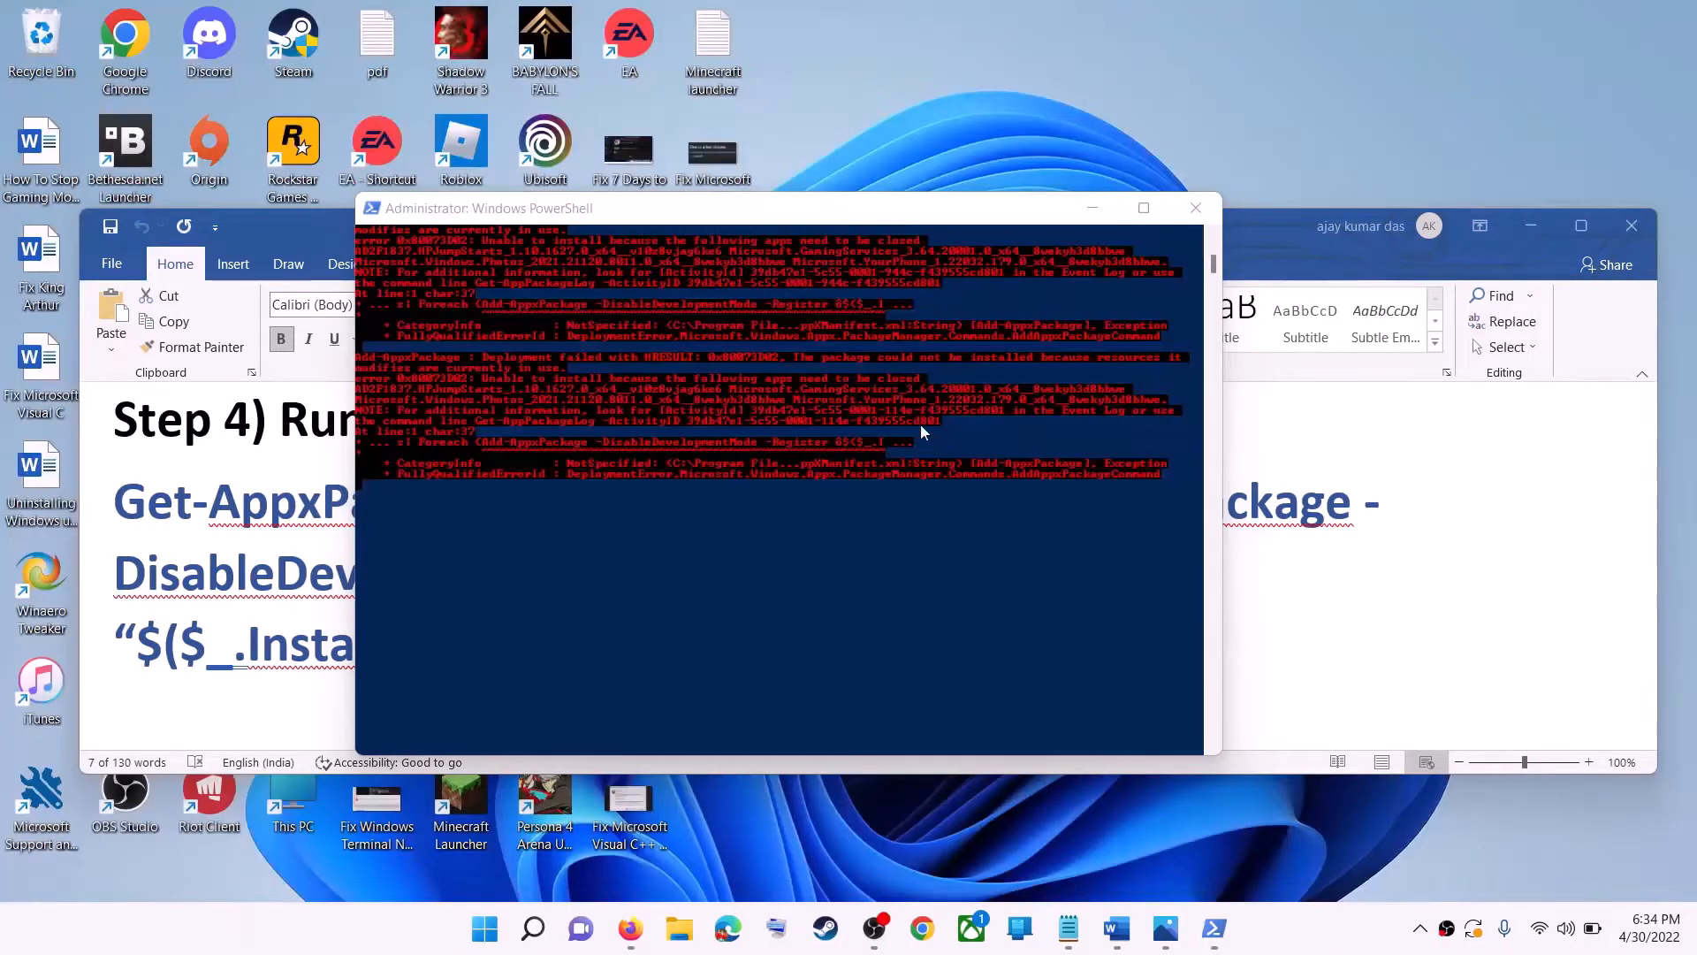
left_click(1193, 211)
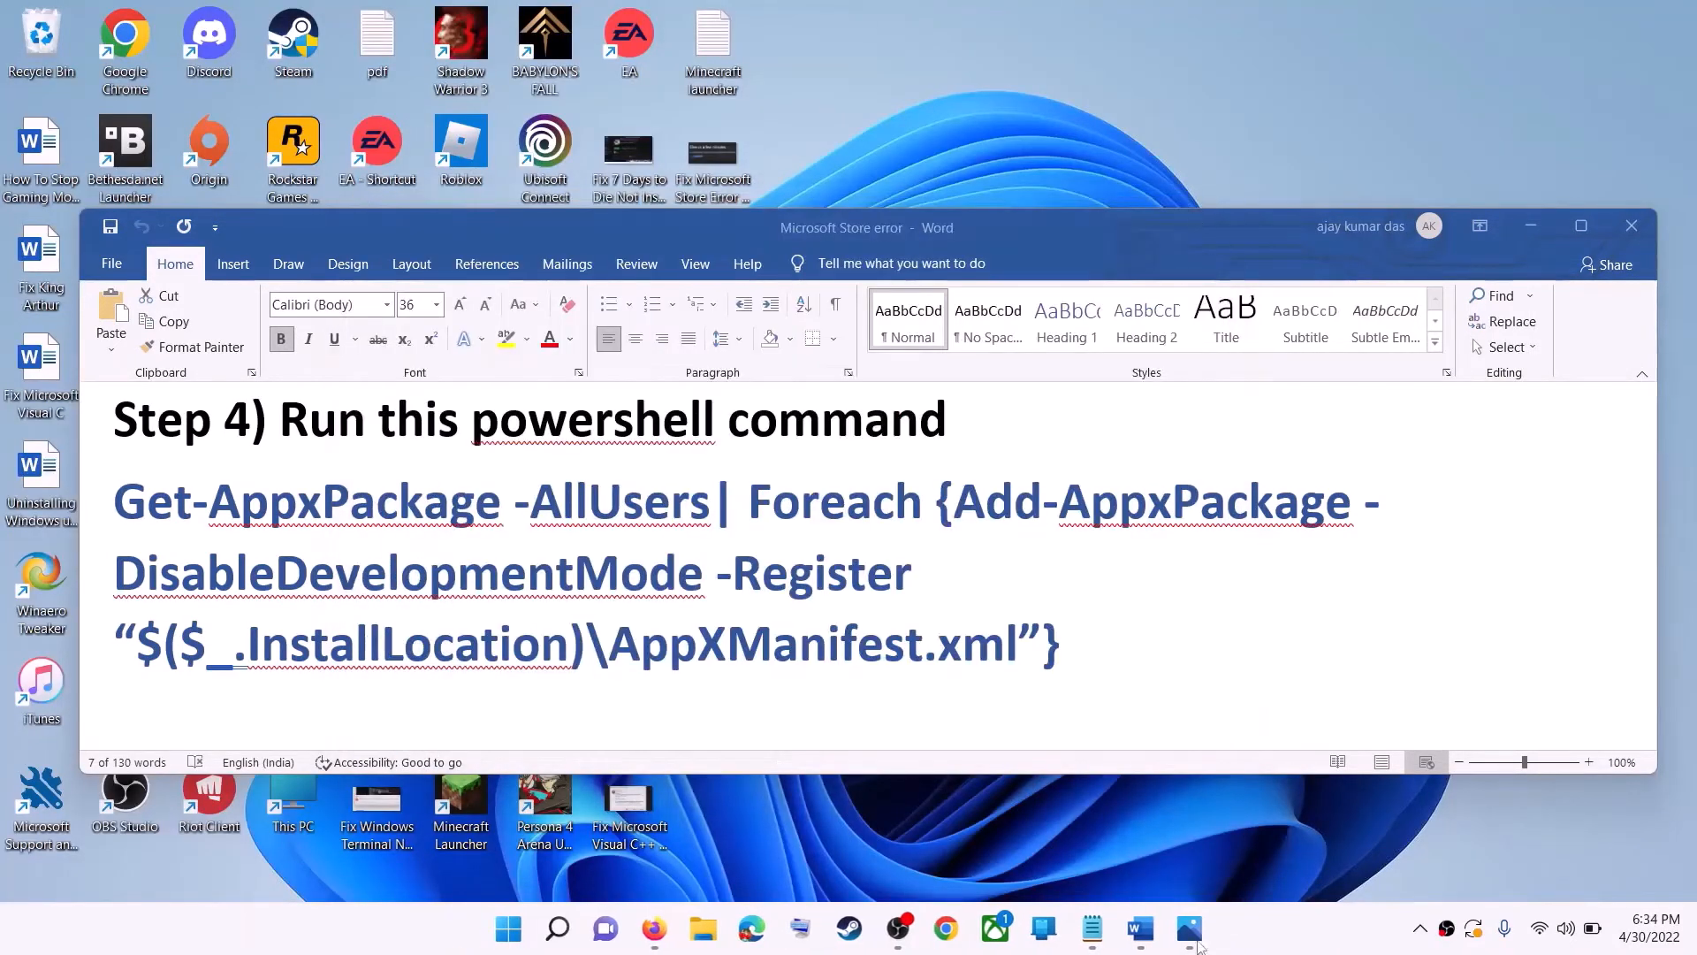
triple_click(648, 570)
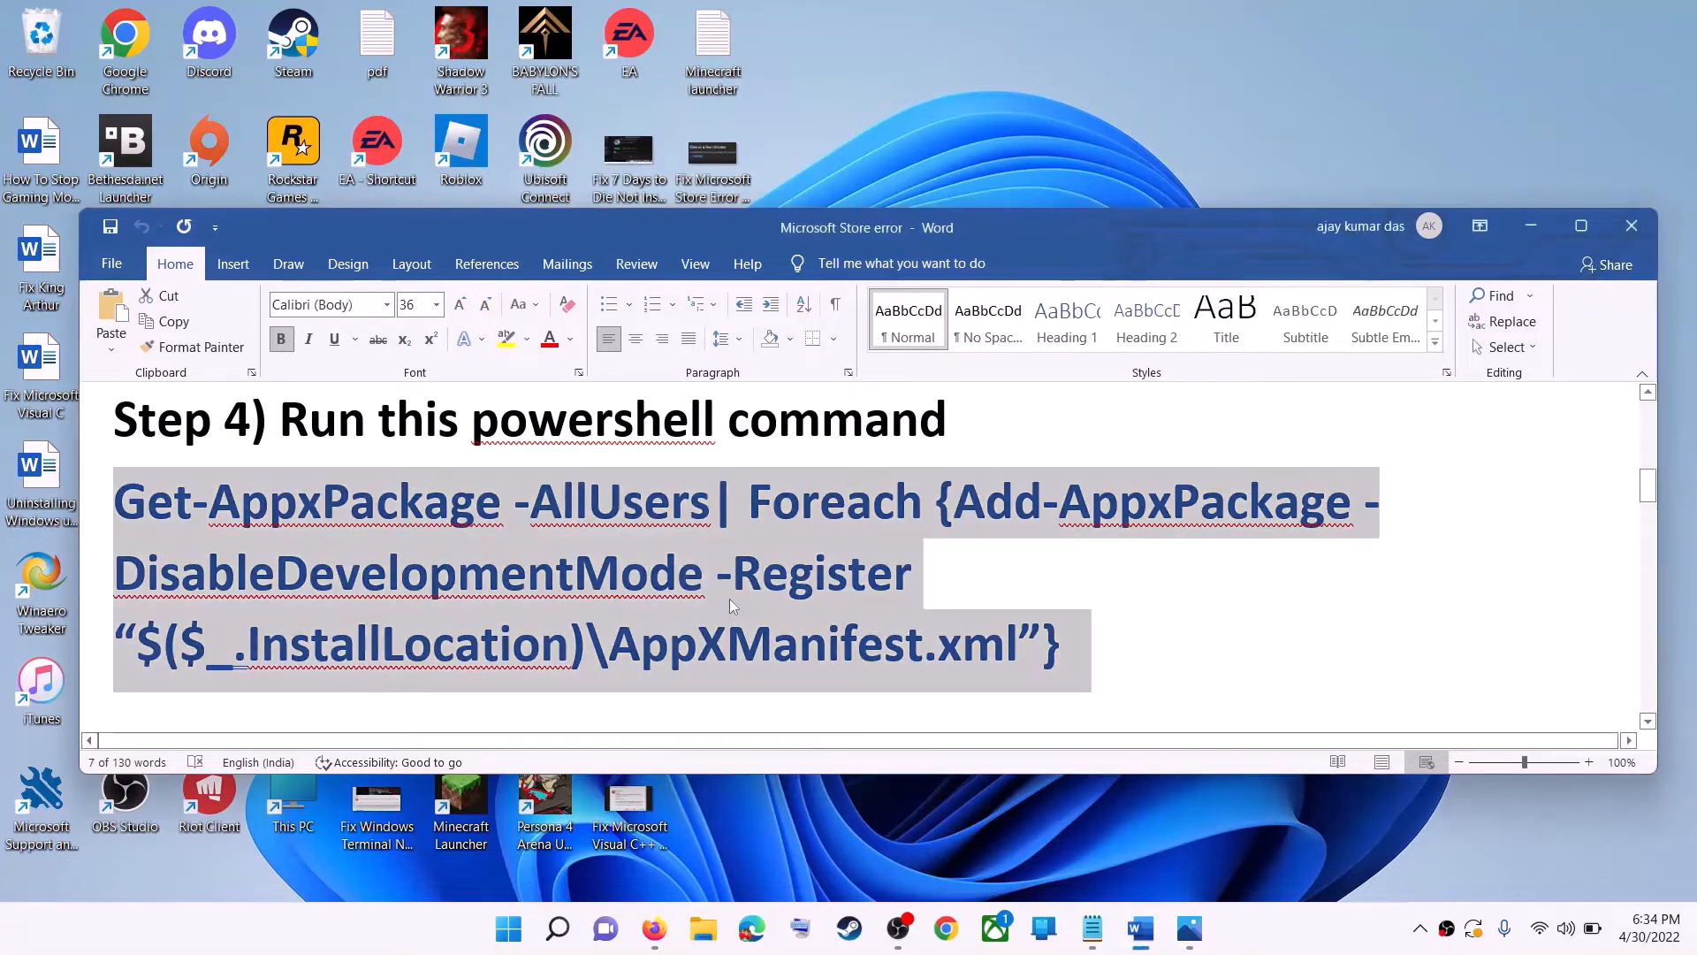
scroll(690, 575, "down", 5)
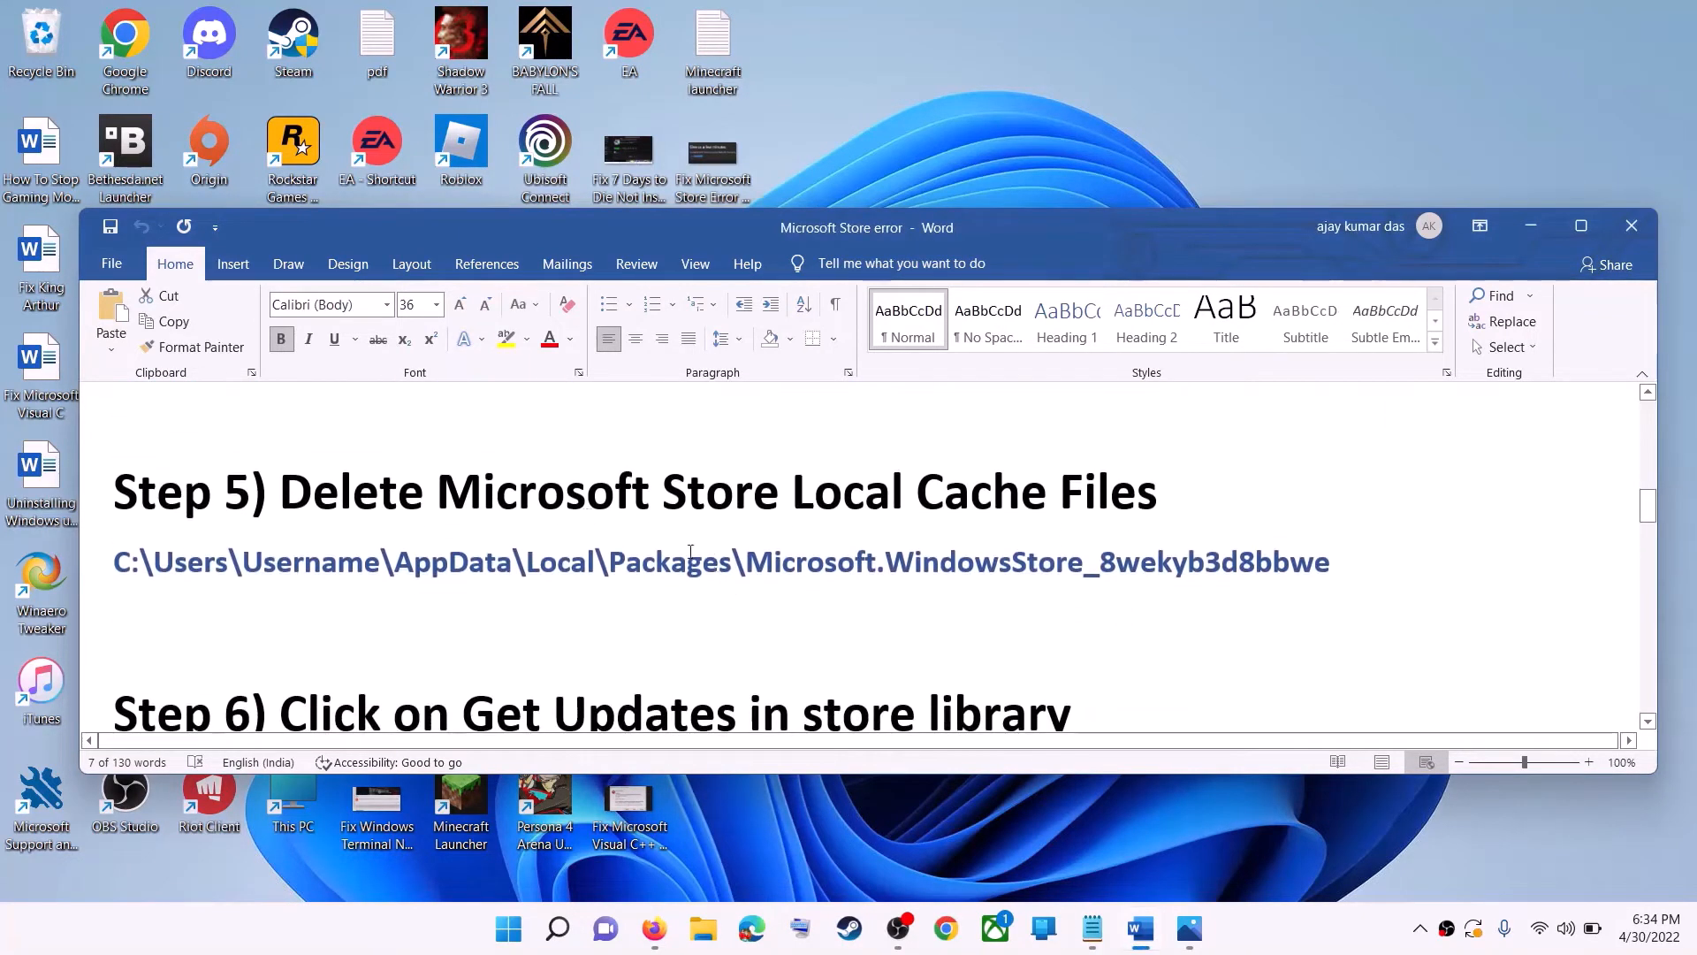
scroll(723, 585, "up", 1)
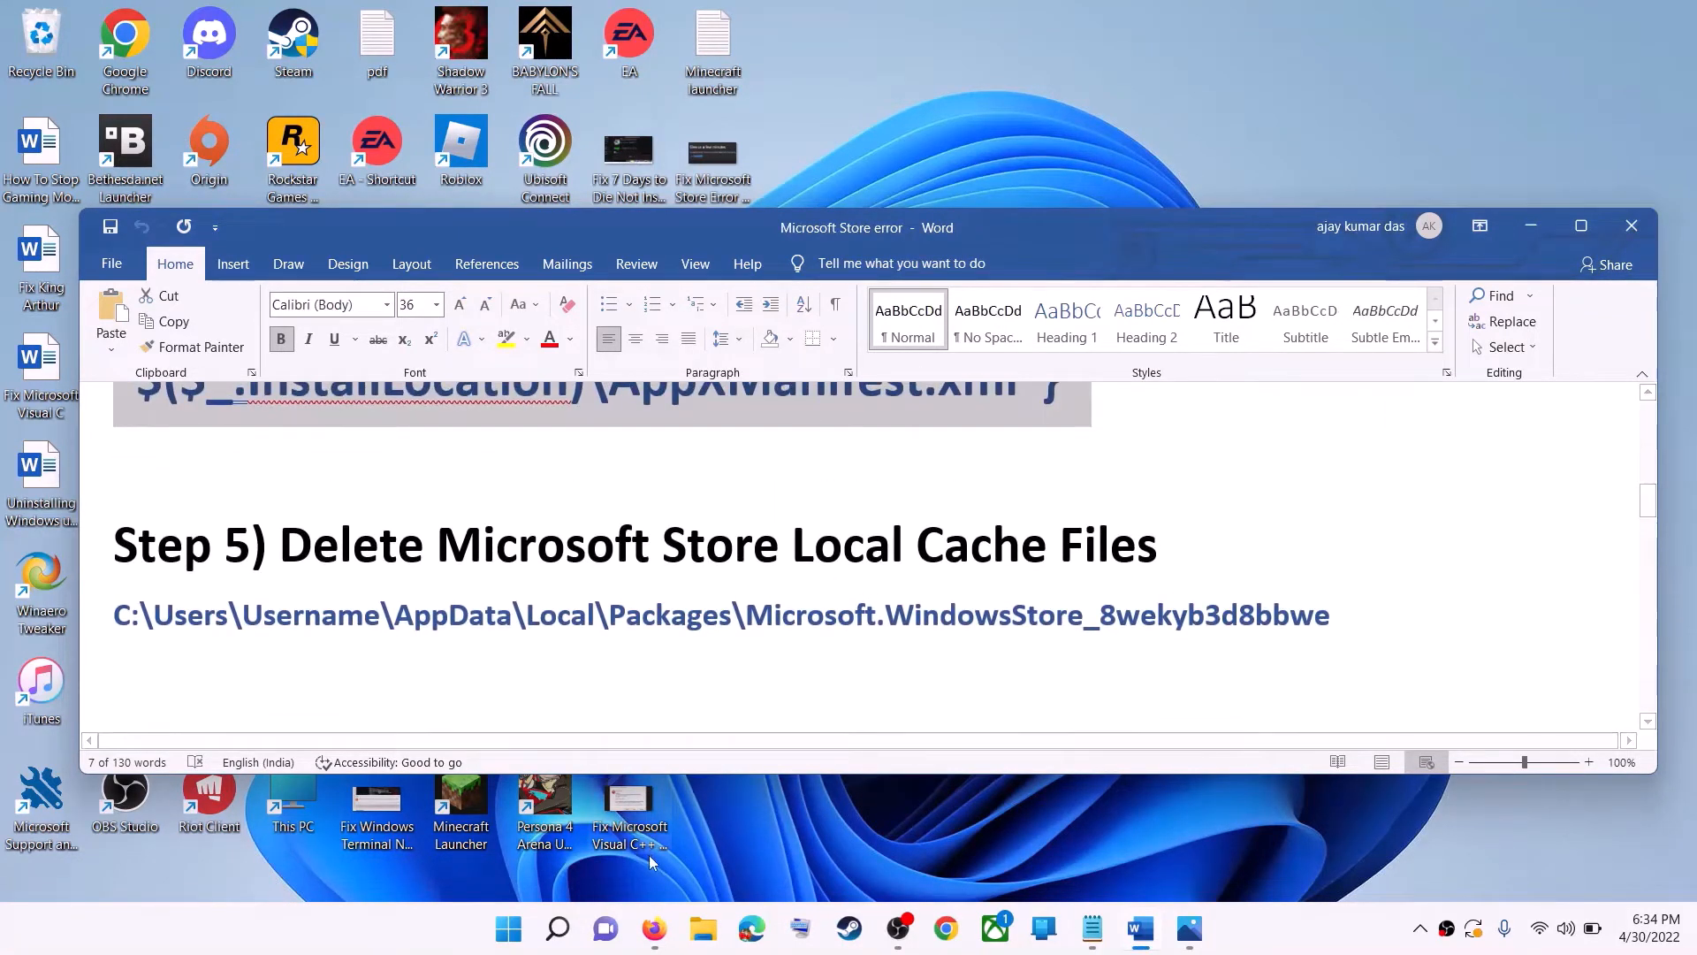
- Open File Explorer and browse to the Windows (C:) drive's Users folder, then into the user's profile folder
left_click(703, 928)
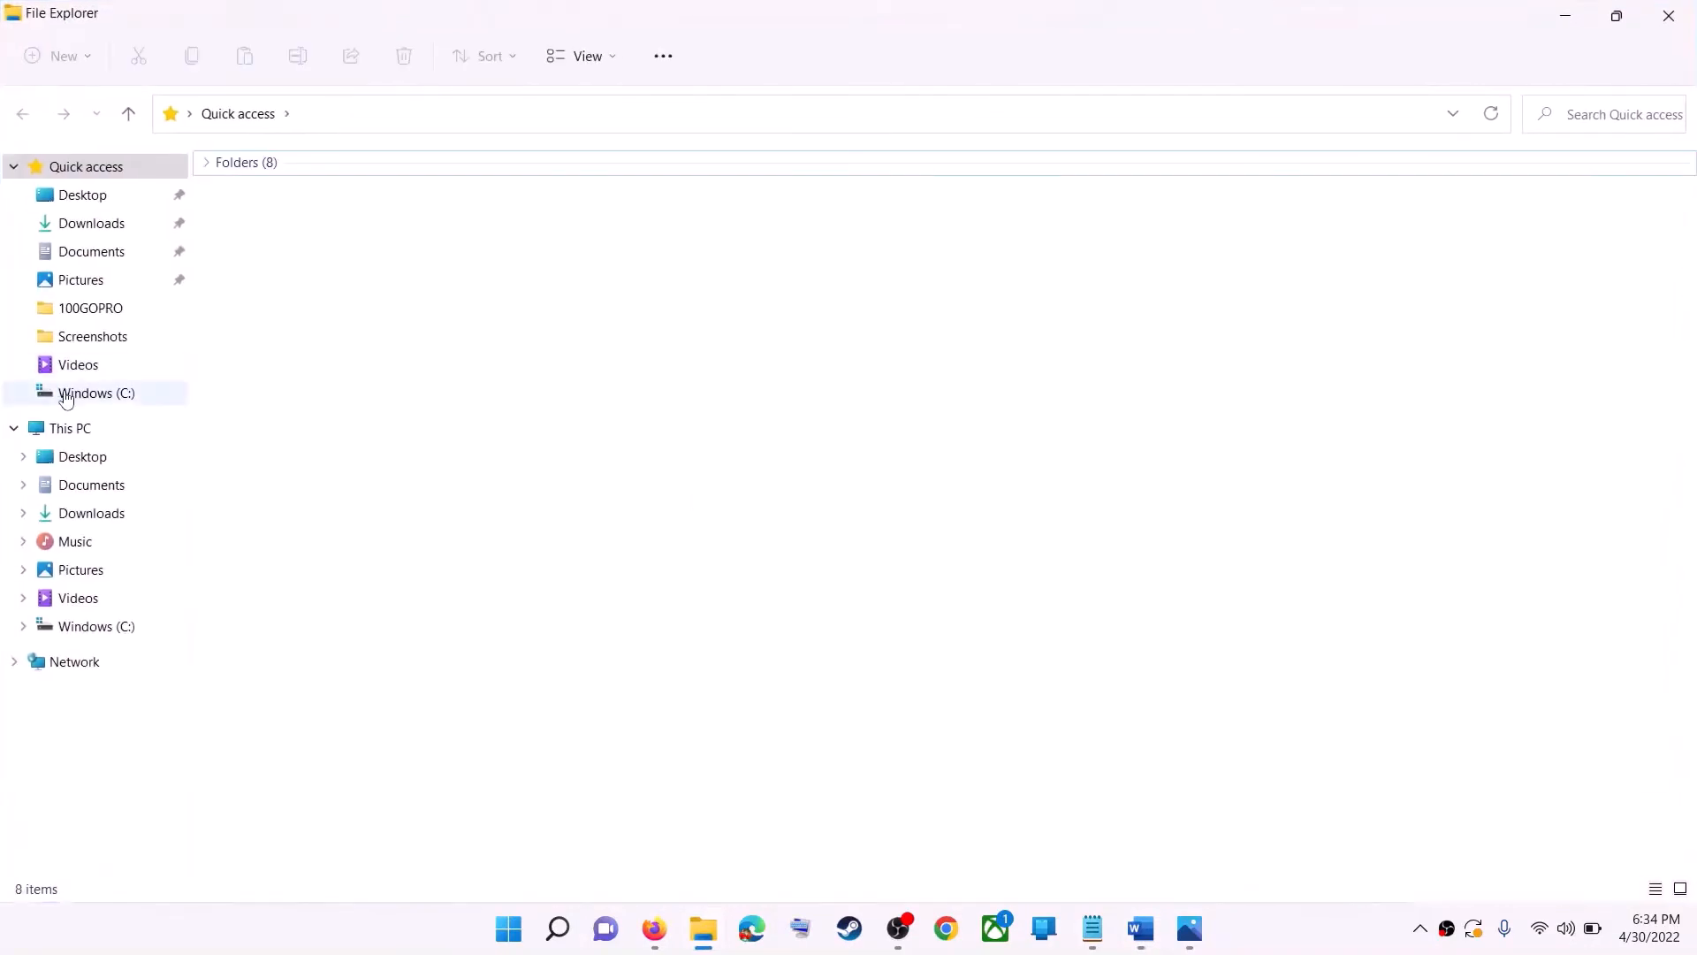
left_click(68, 394)
left_click(42, 434)
left_click(299, 351)
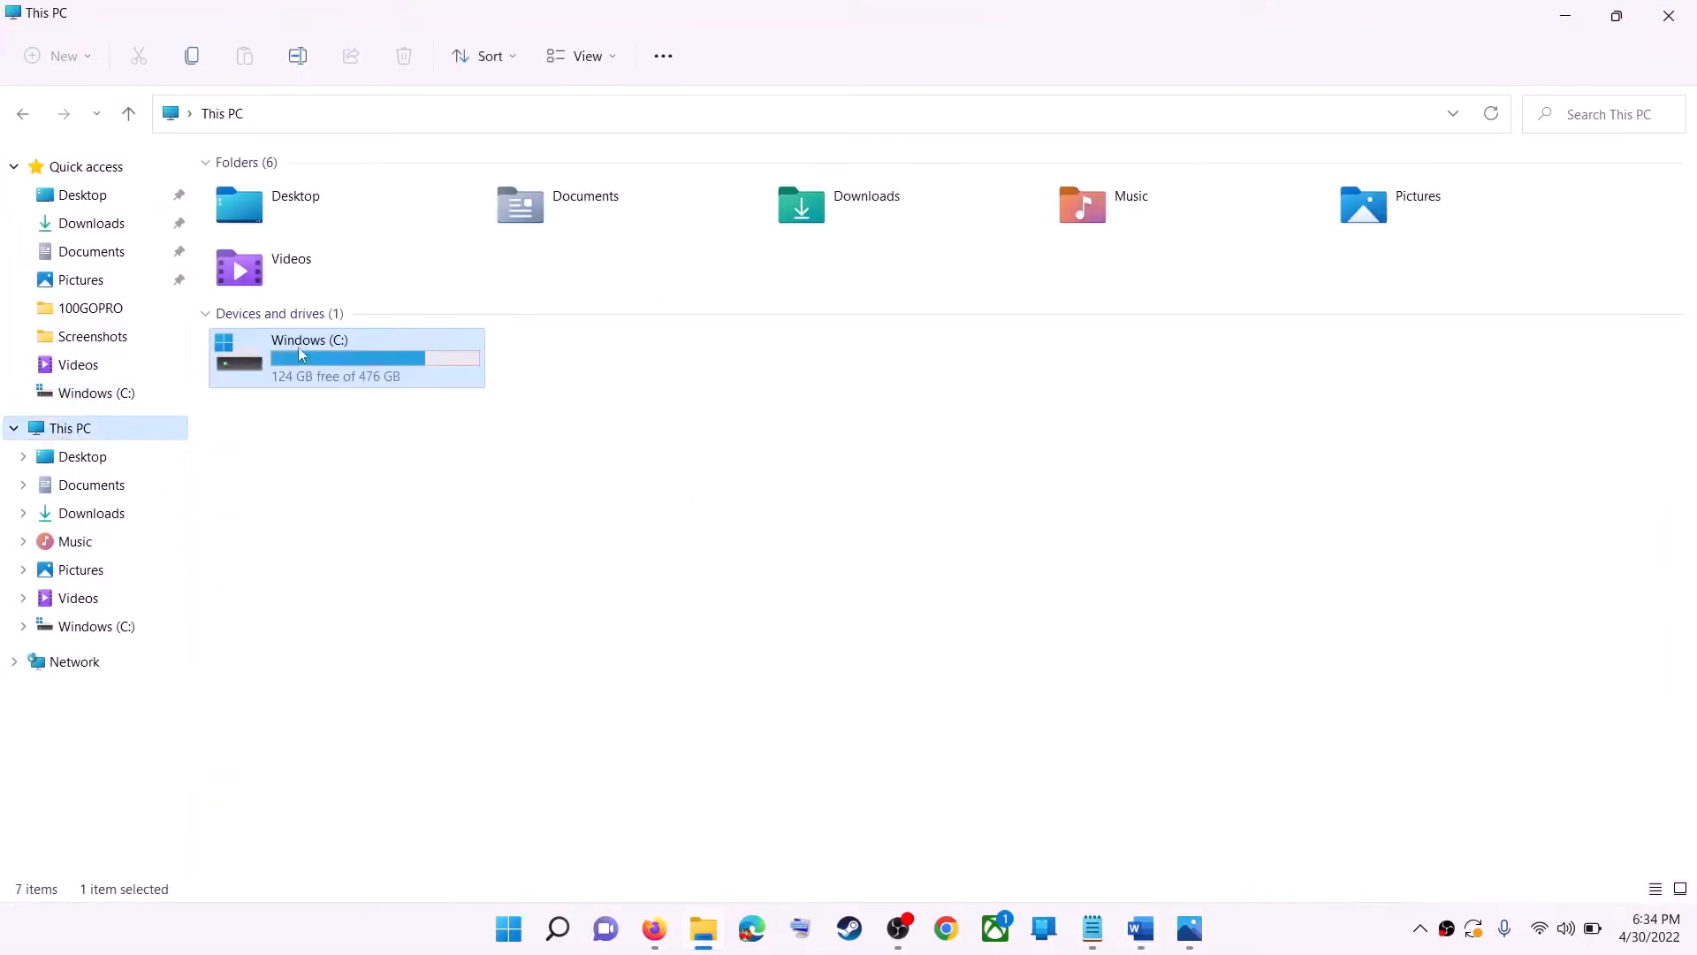
double_click(360, 382)
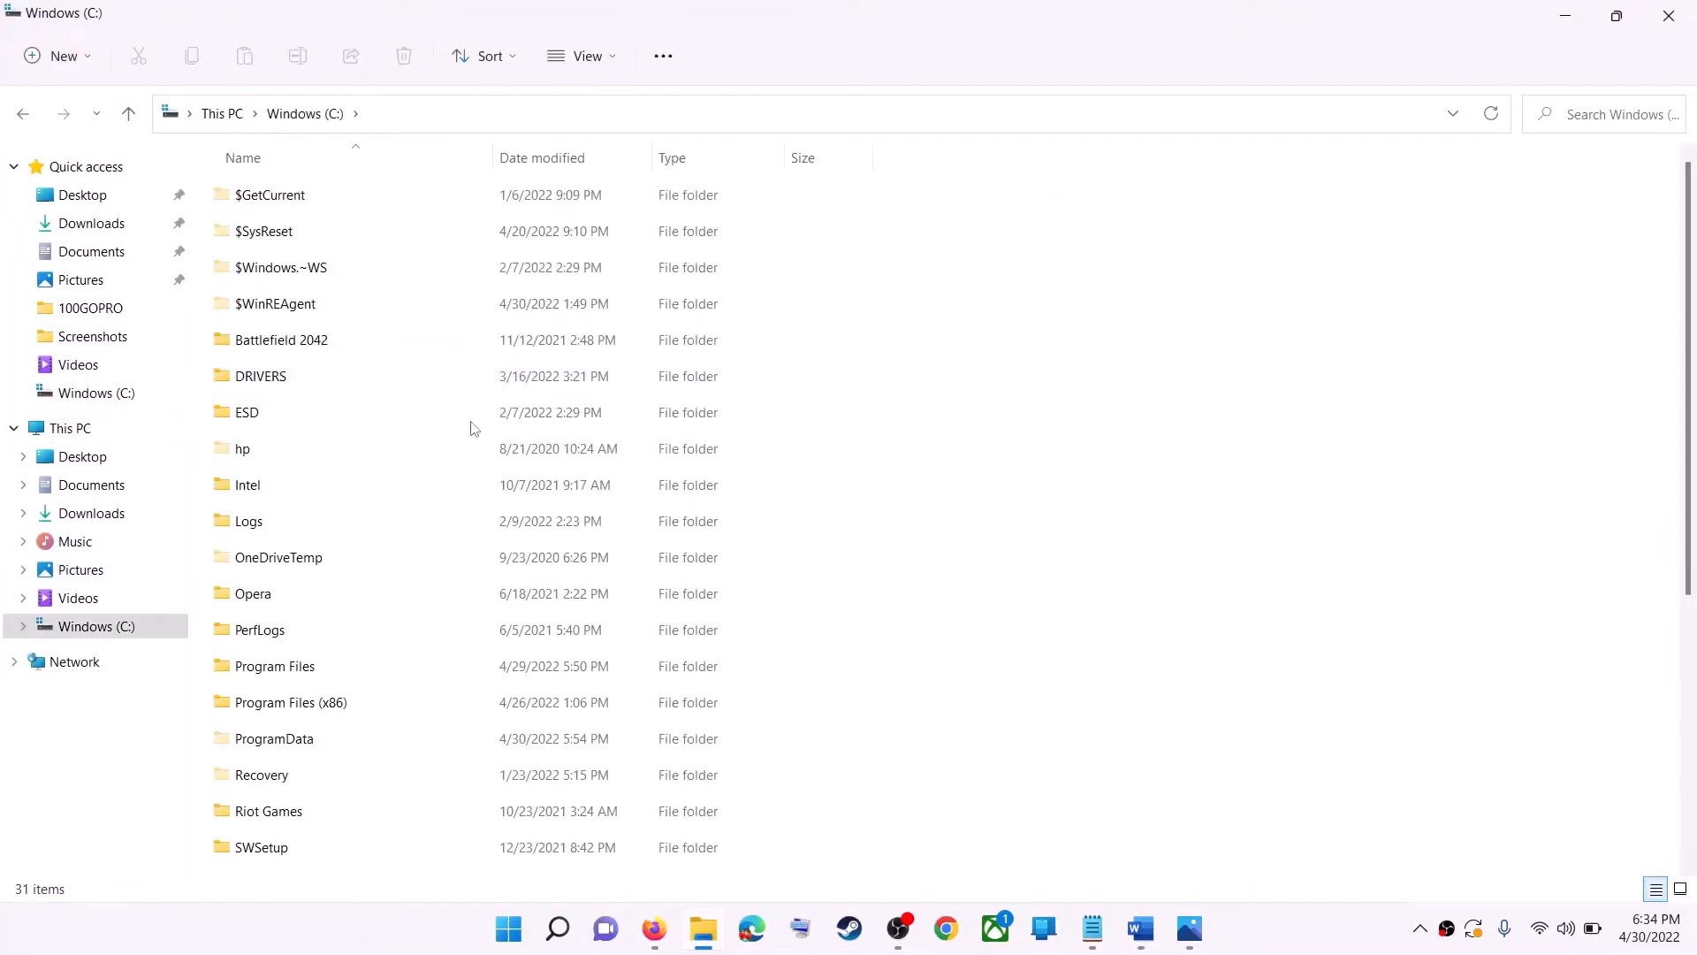
scroll(411, 681, "down", 4)
left_click(386, 581)
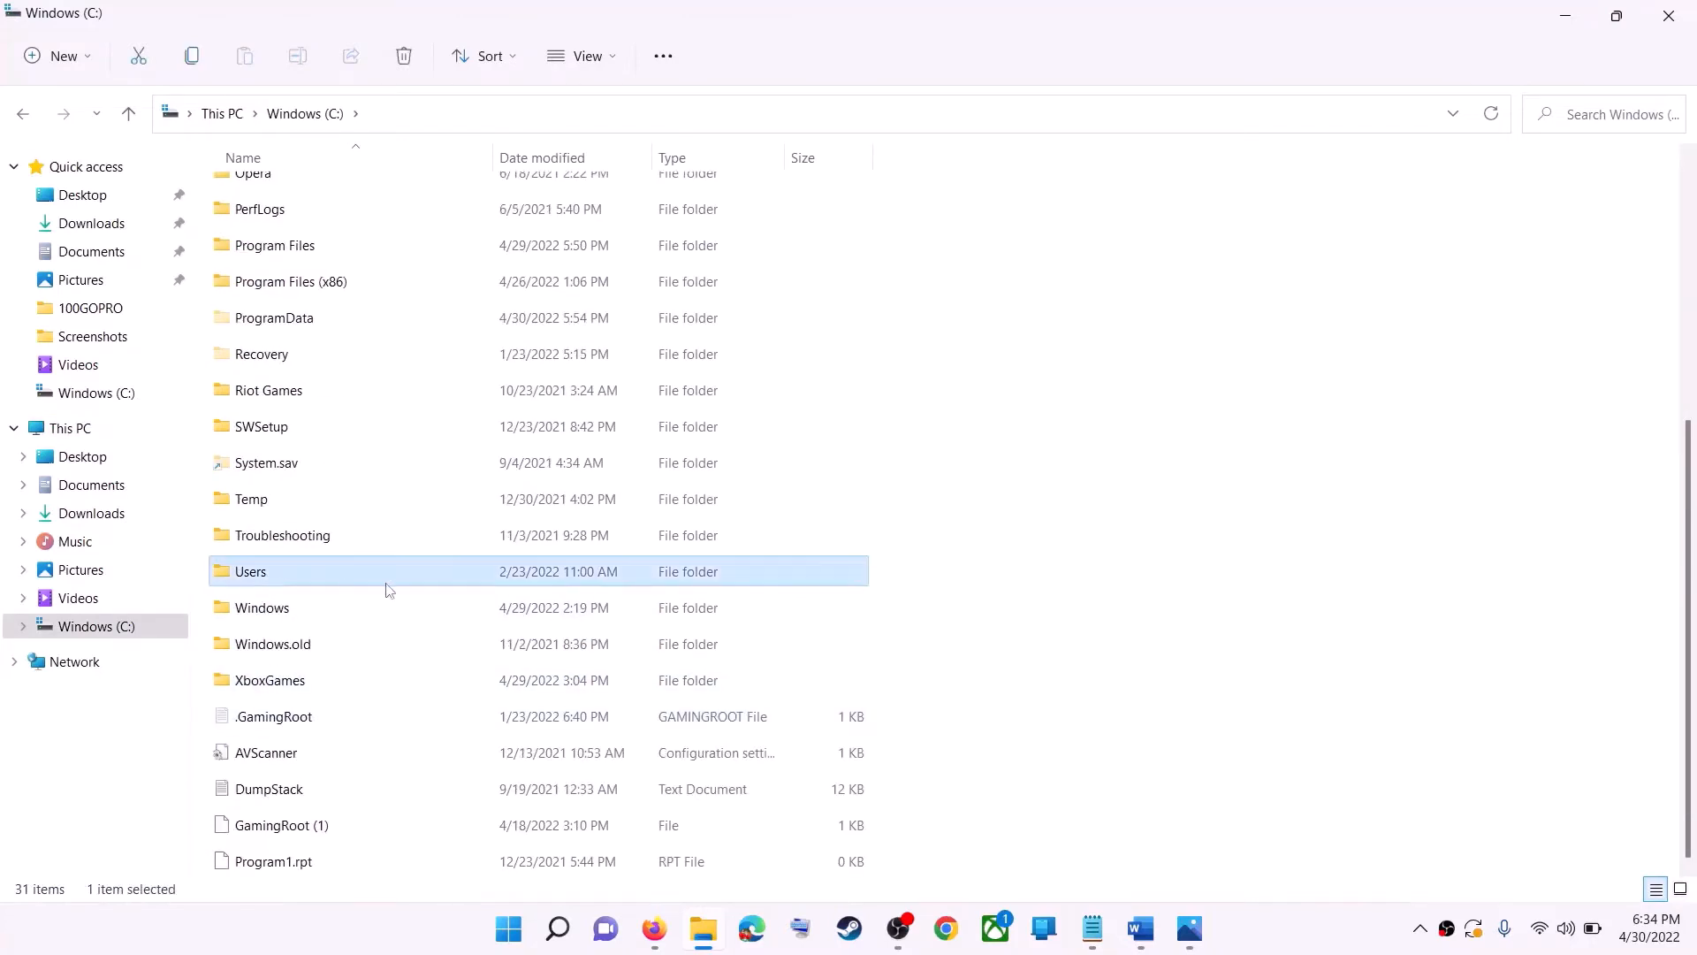
double_click(294, 571)
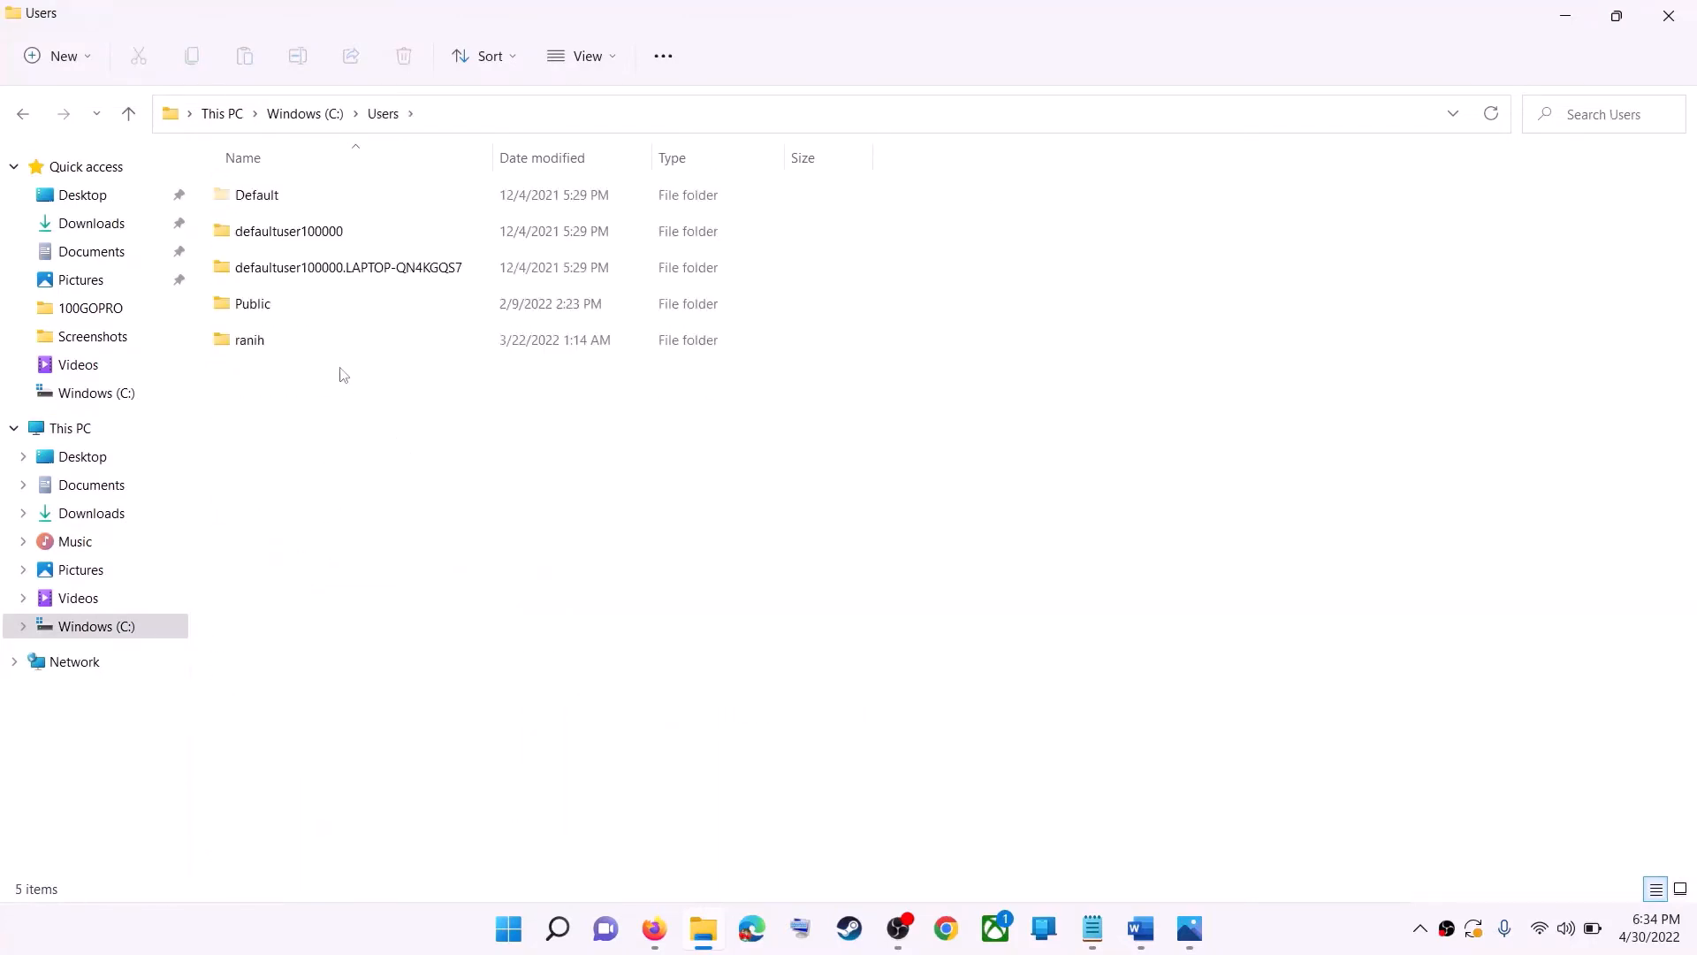
left_click(283, 352)
double_click(301, 343)
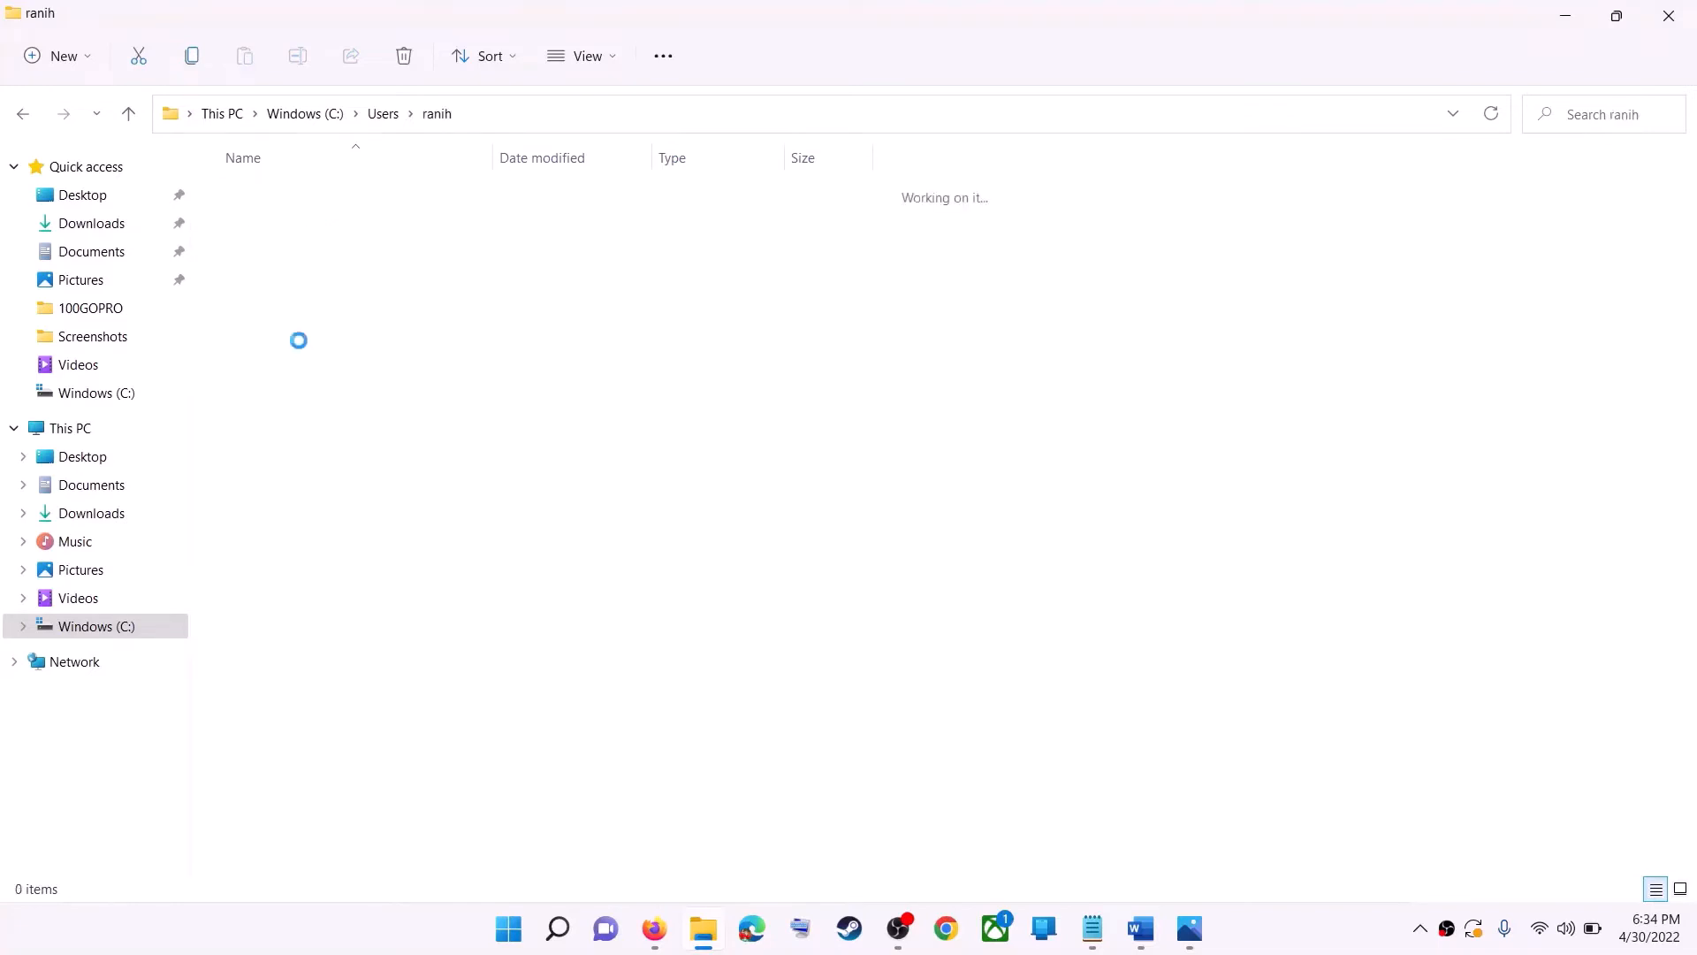
left_click(355, 422)
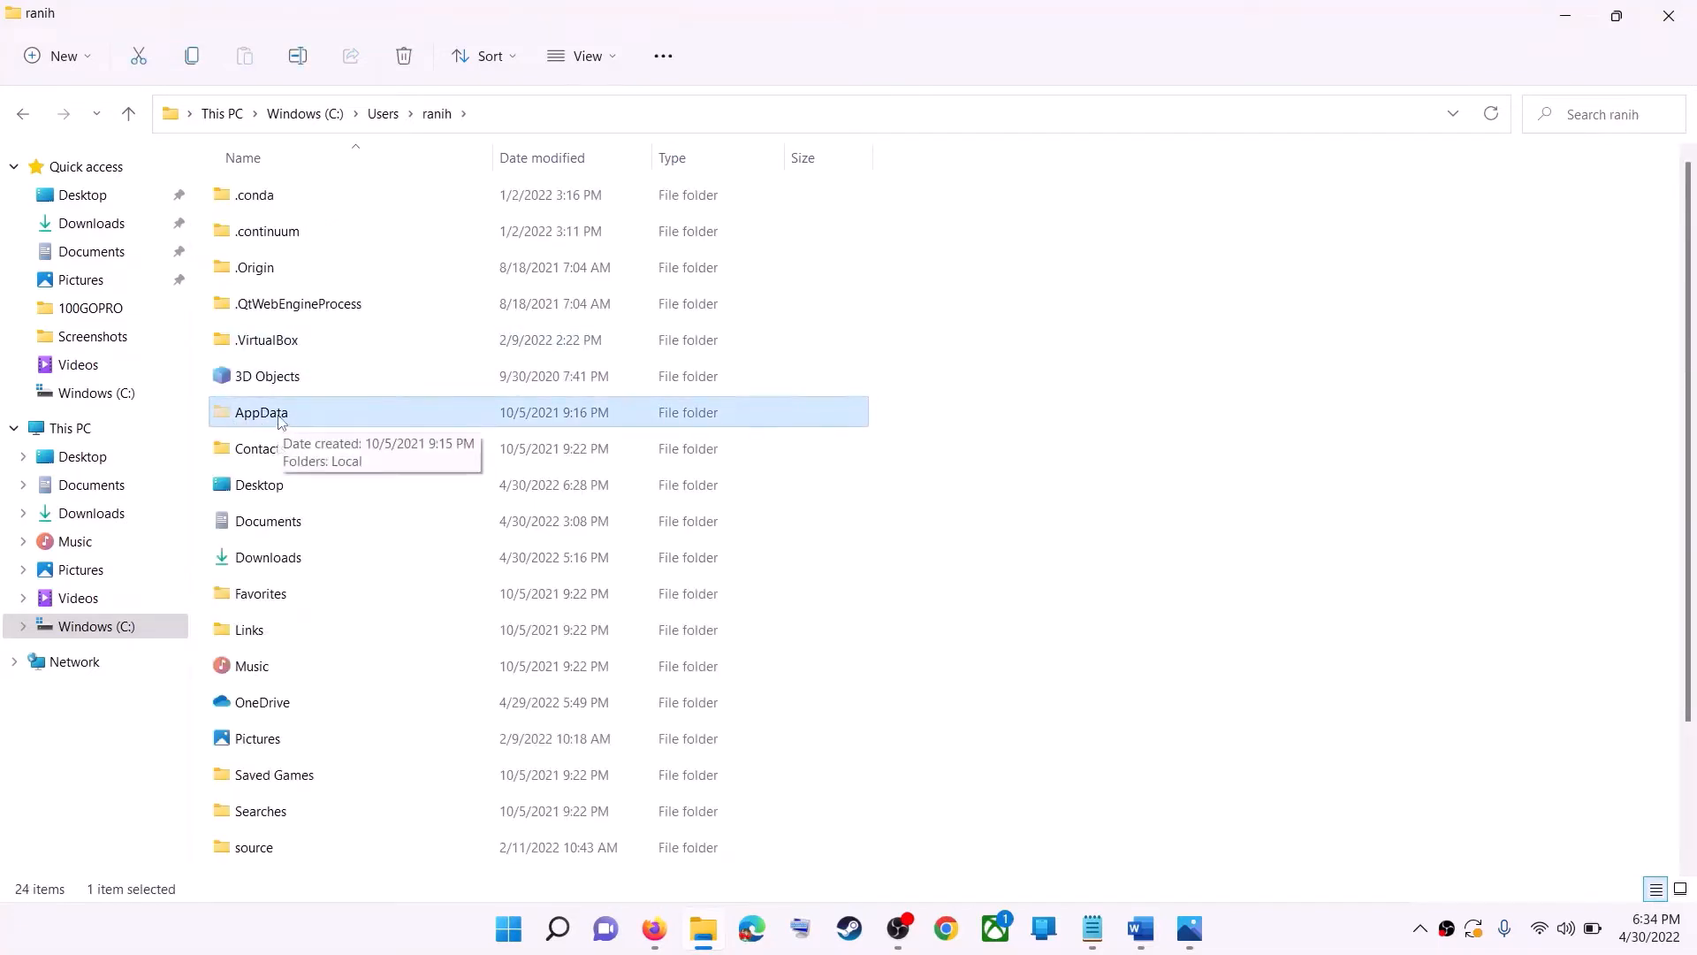
- Check that hidden items are shown in File Explorer's view options
left_click(616, 67)
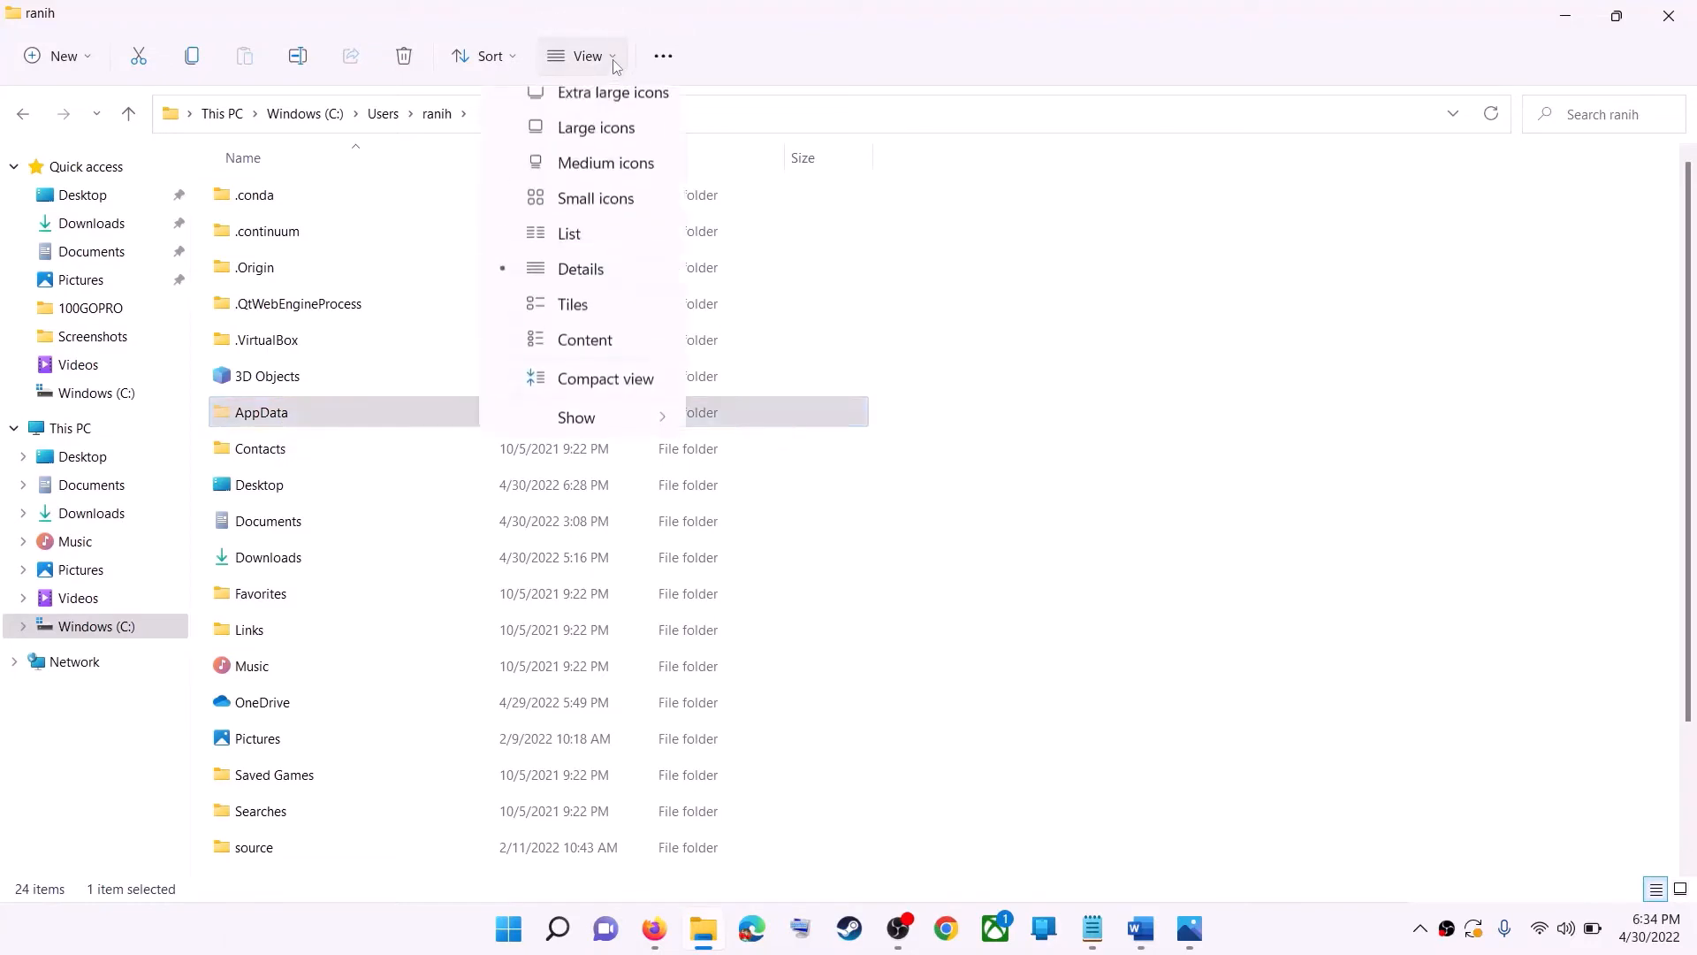
mouse_move(577, 441)
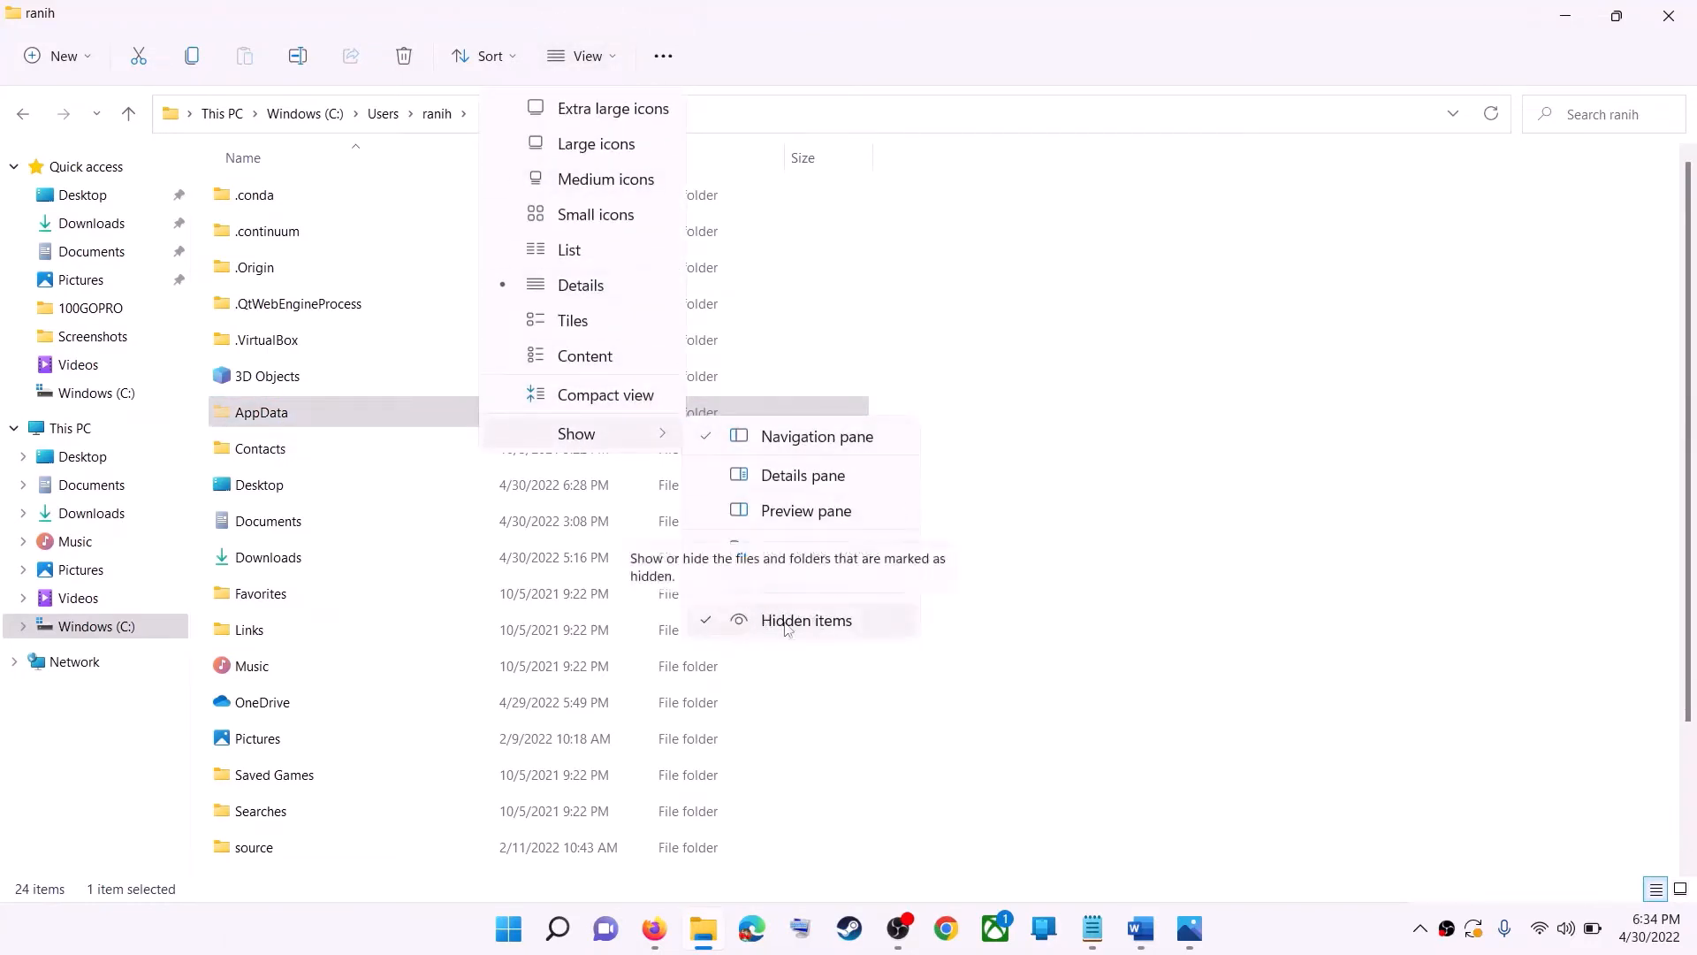
left_click(269, 421)
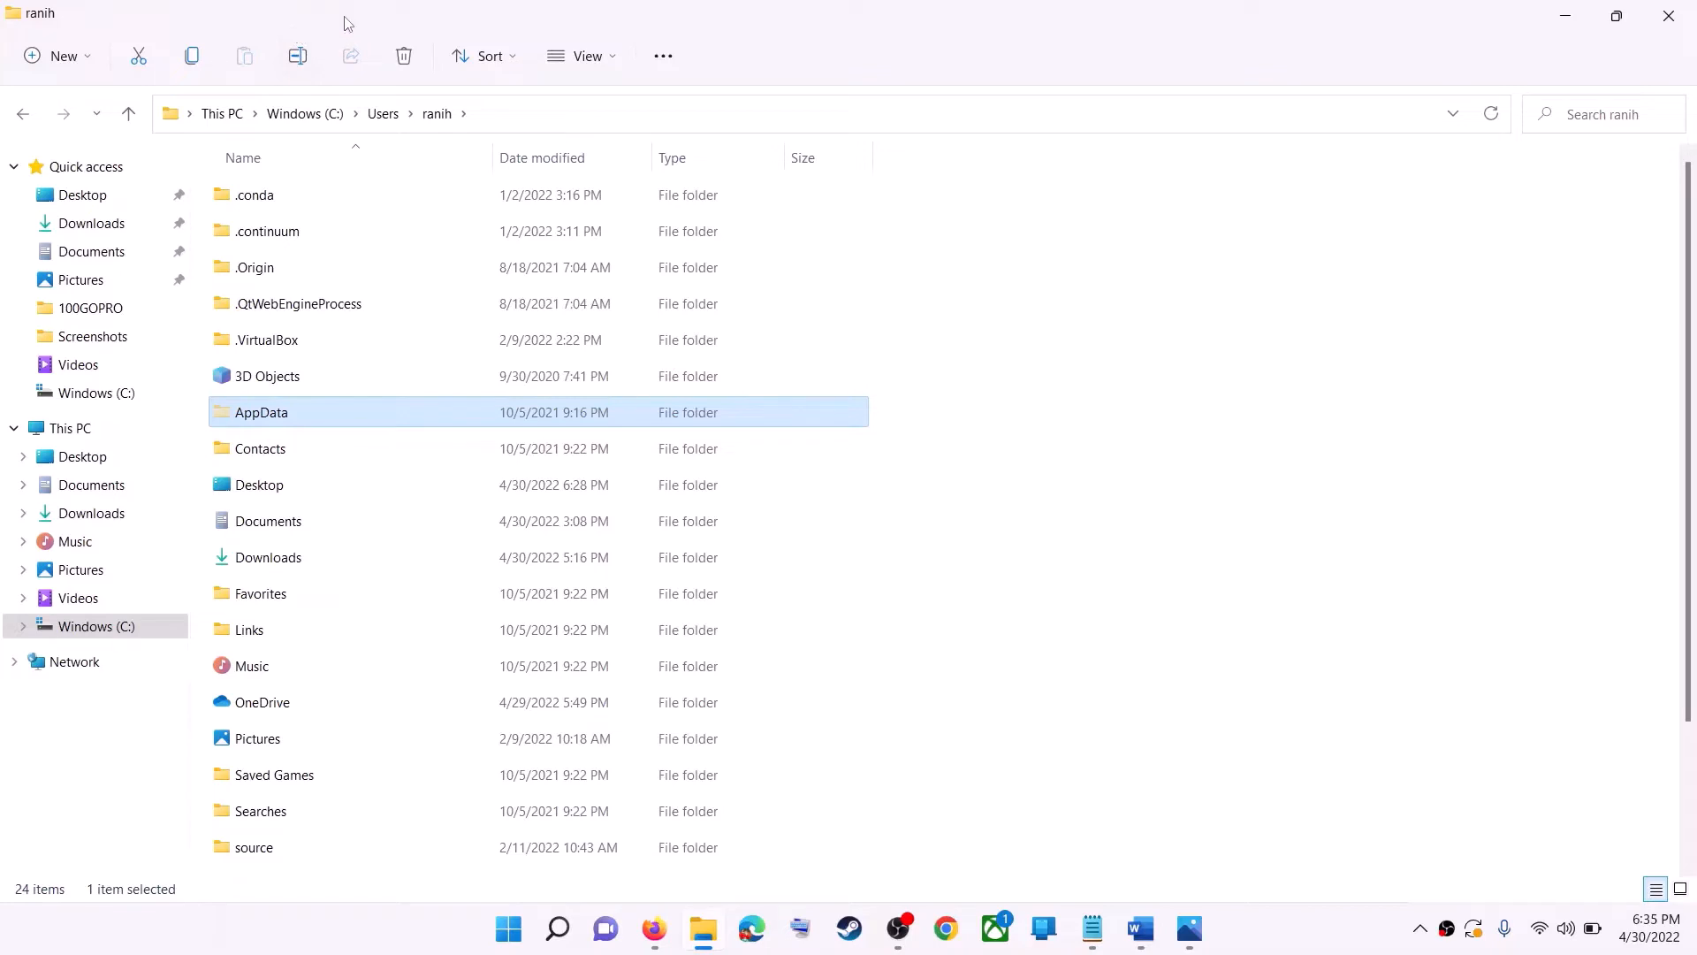
- Open AppData, then Local, and select the Packages folder
double_click(314, 414)
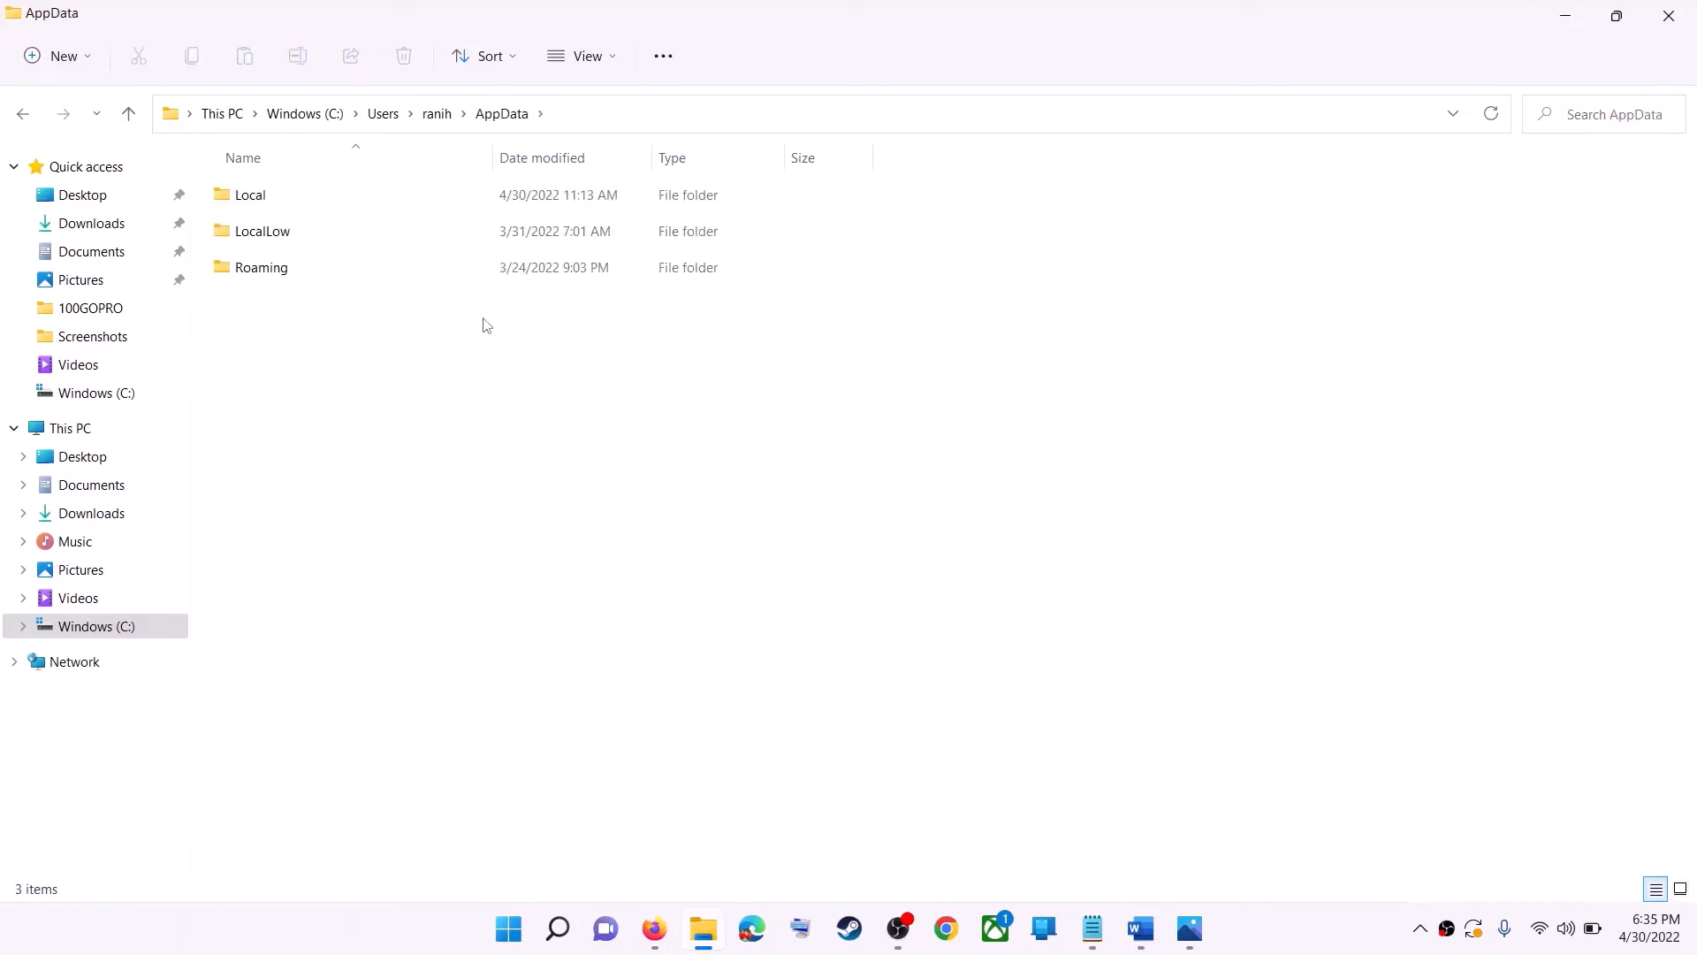
left_click(292, 209)
double_click(315, 204)
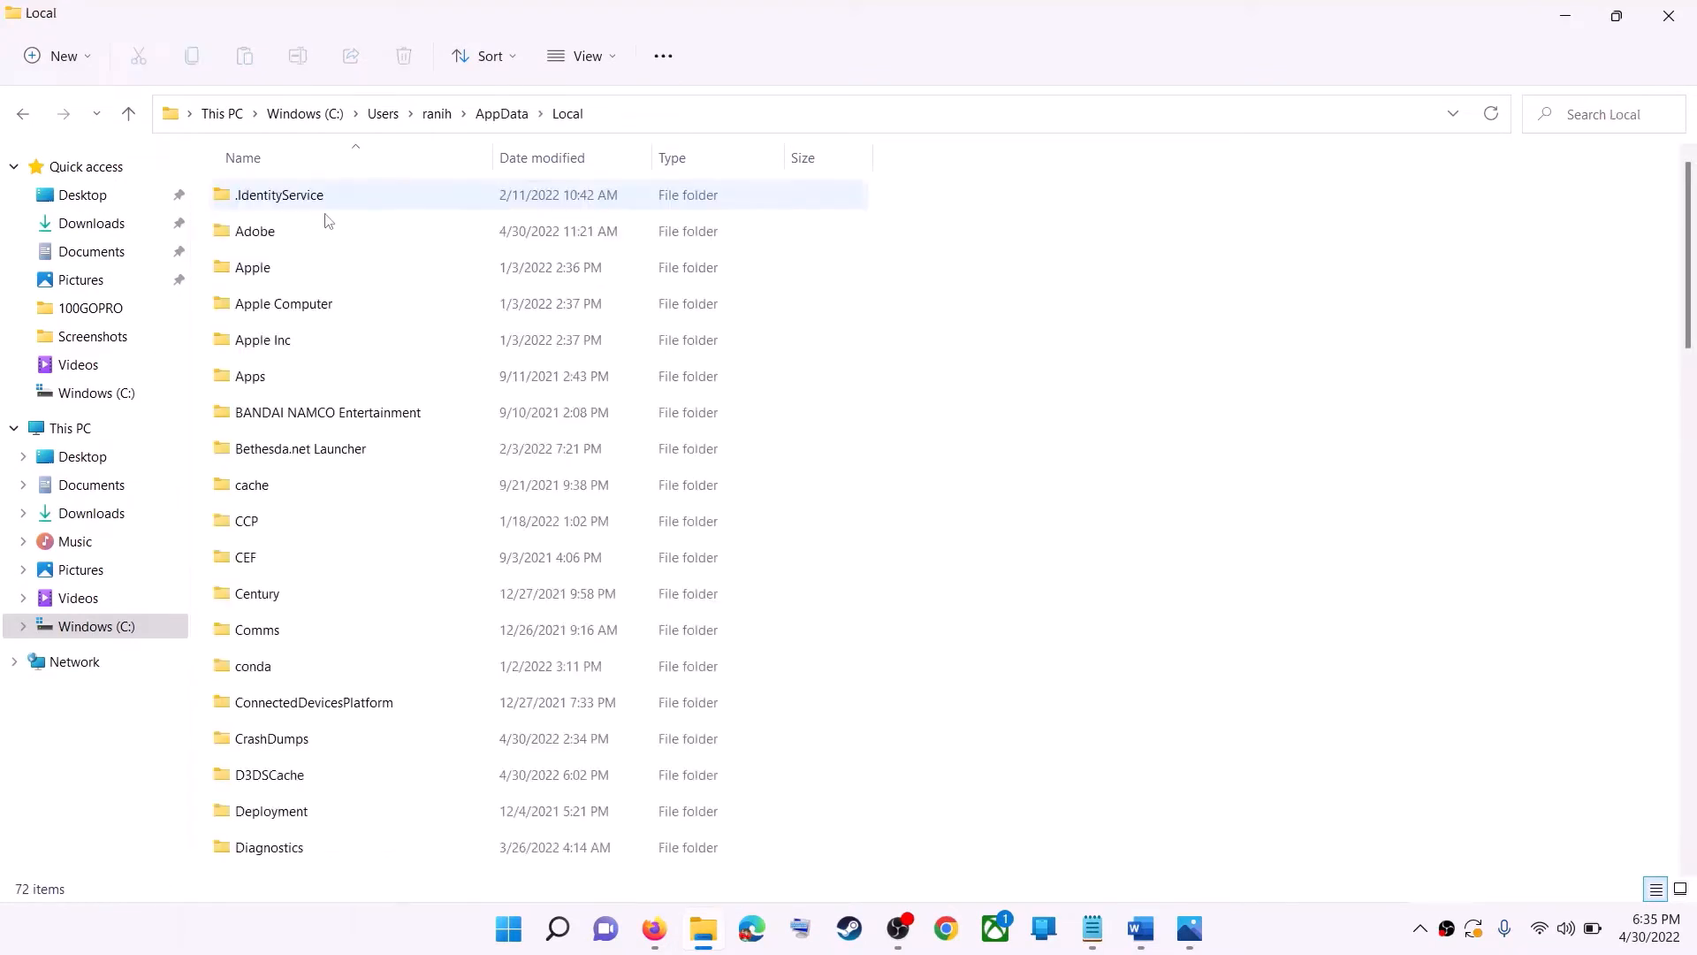
left_click(263, 343)
key("p")
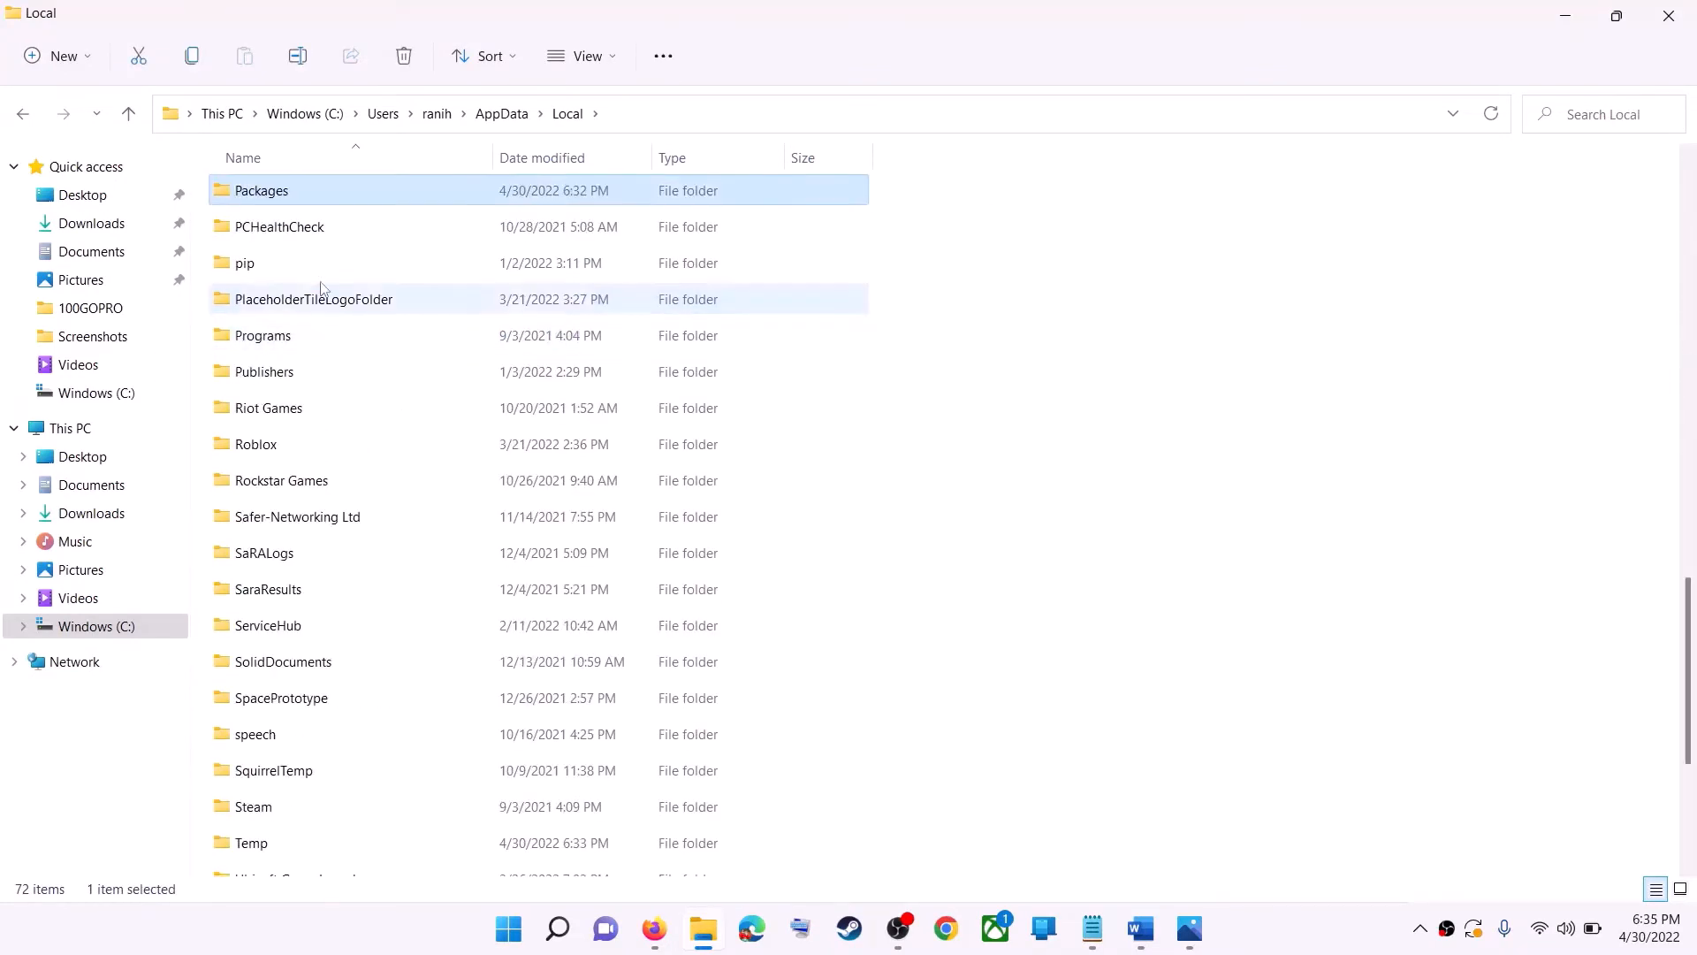
- Open the Packages folder and then the Microsoft.WindowsStore_8wekyb3d8bbwe folder
double_click(398, 203)
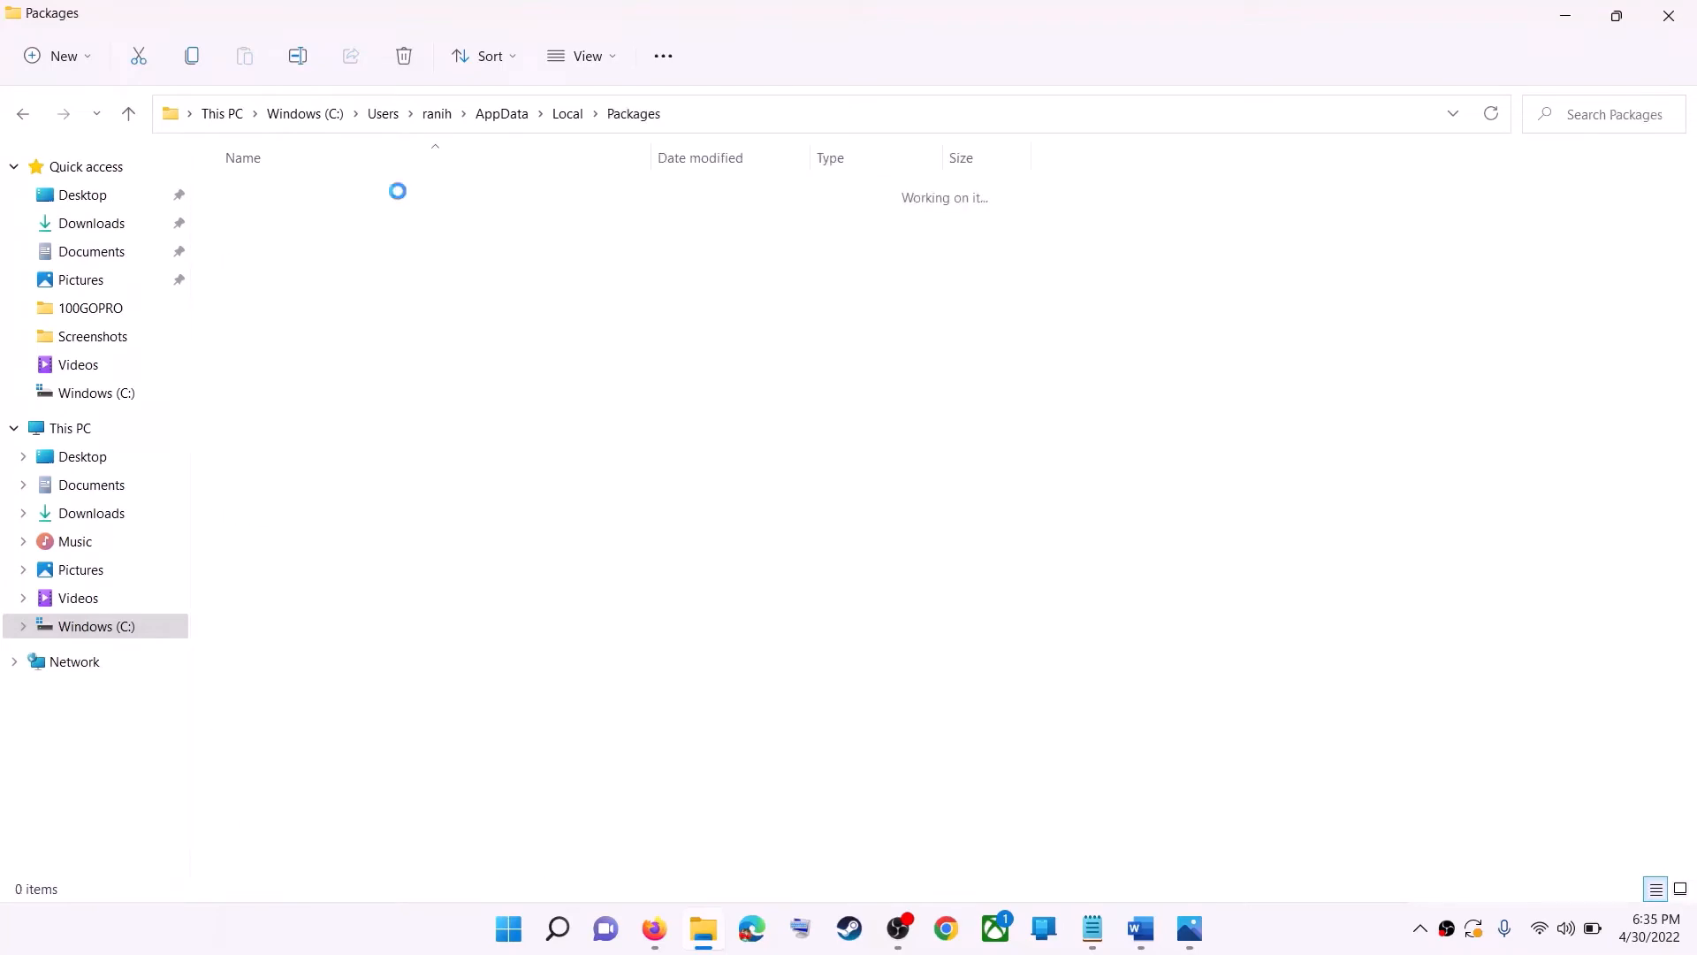
scroll(488, 556, "down", 5)
scroll(491, 558, "down", 10)
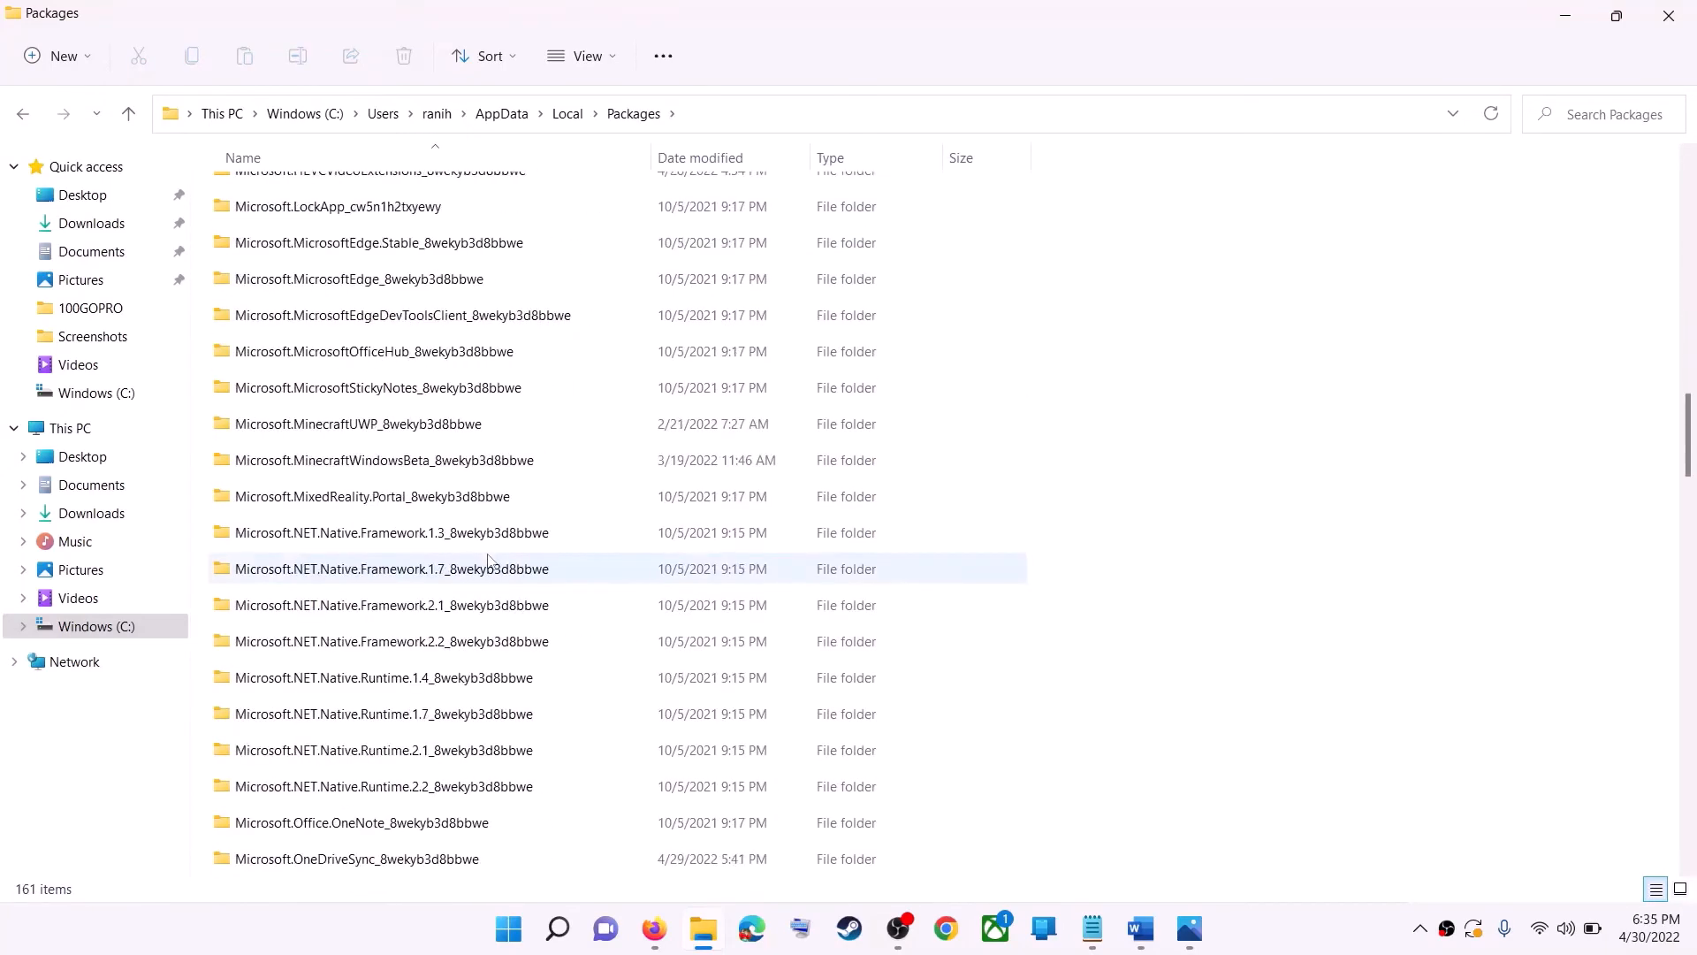
key("alt+Tab")
key("alt+Tab")
scroll(457, 605, "down", 12)
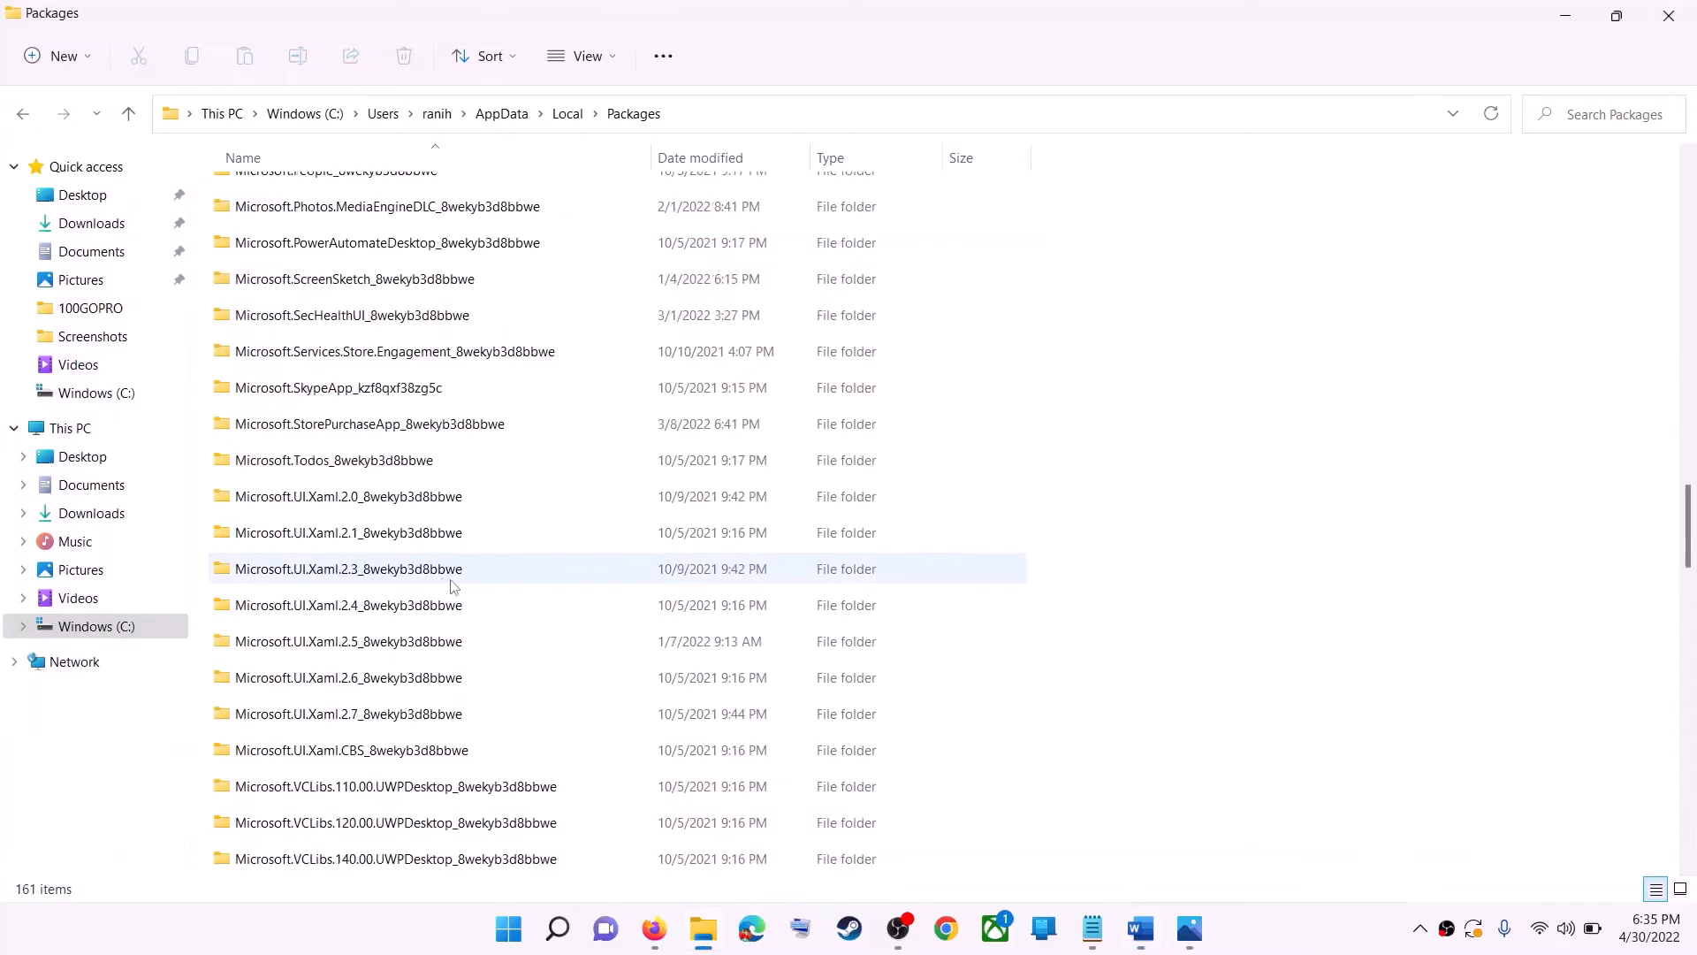
scroll(463, 591, "down", 3)
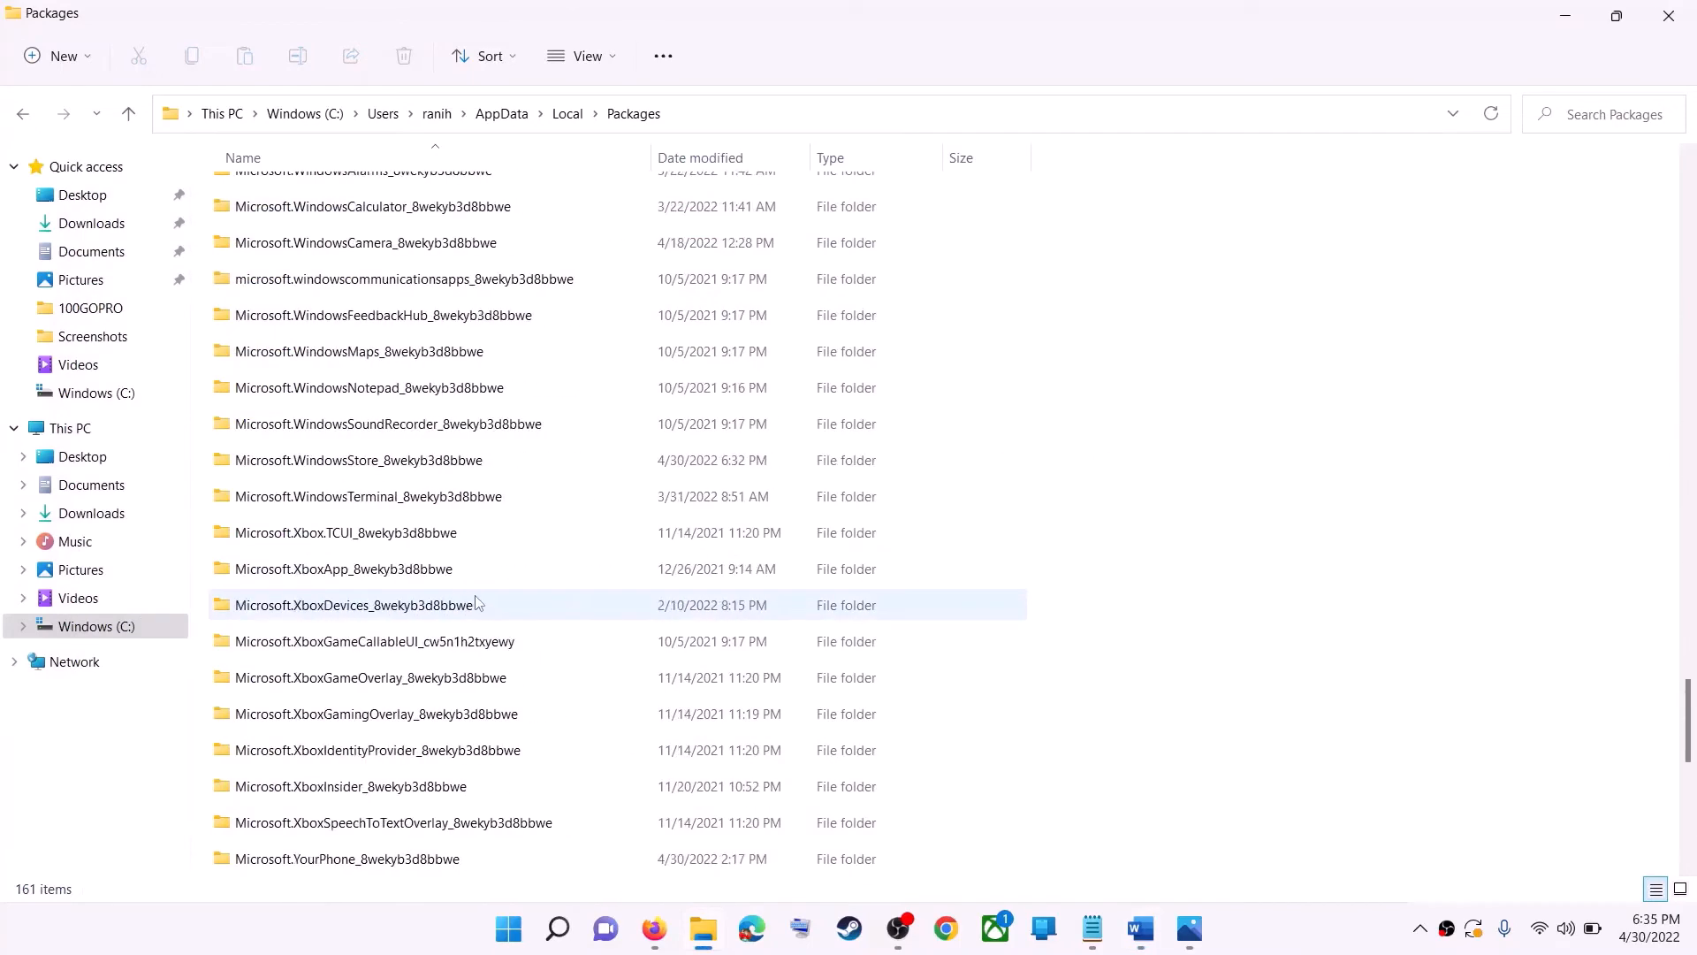
left_click(366, 465)
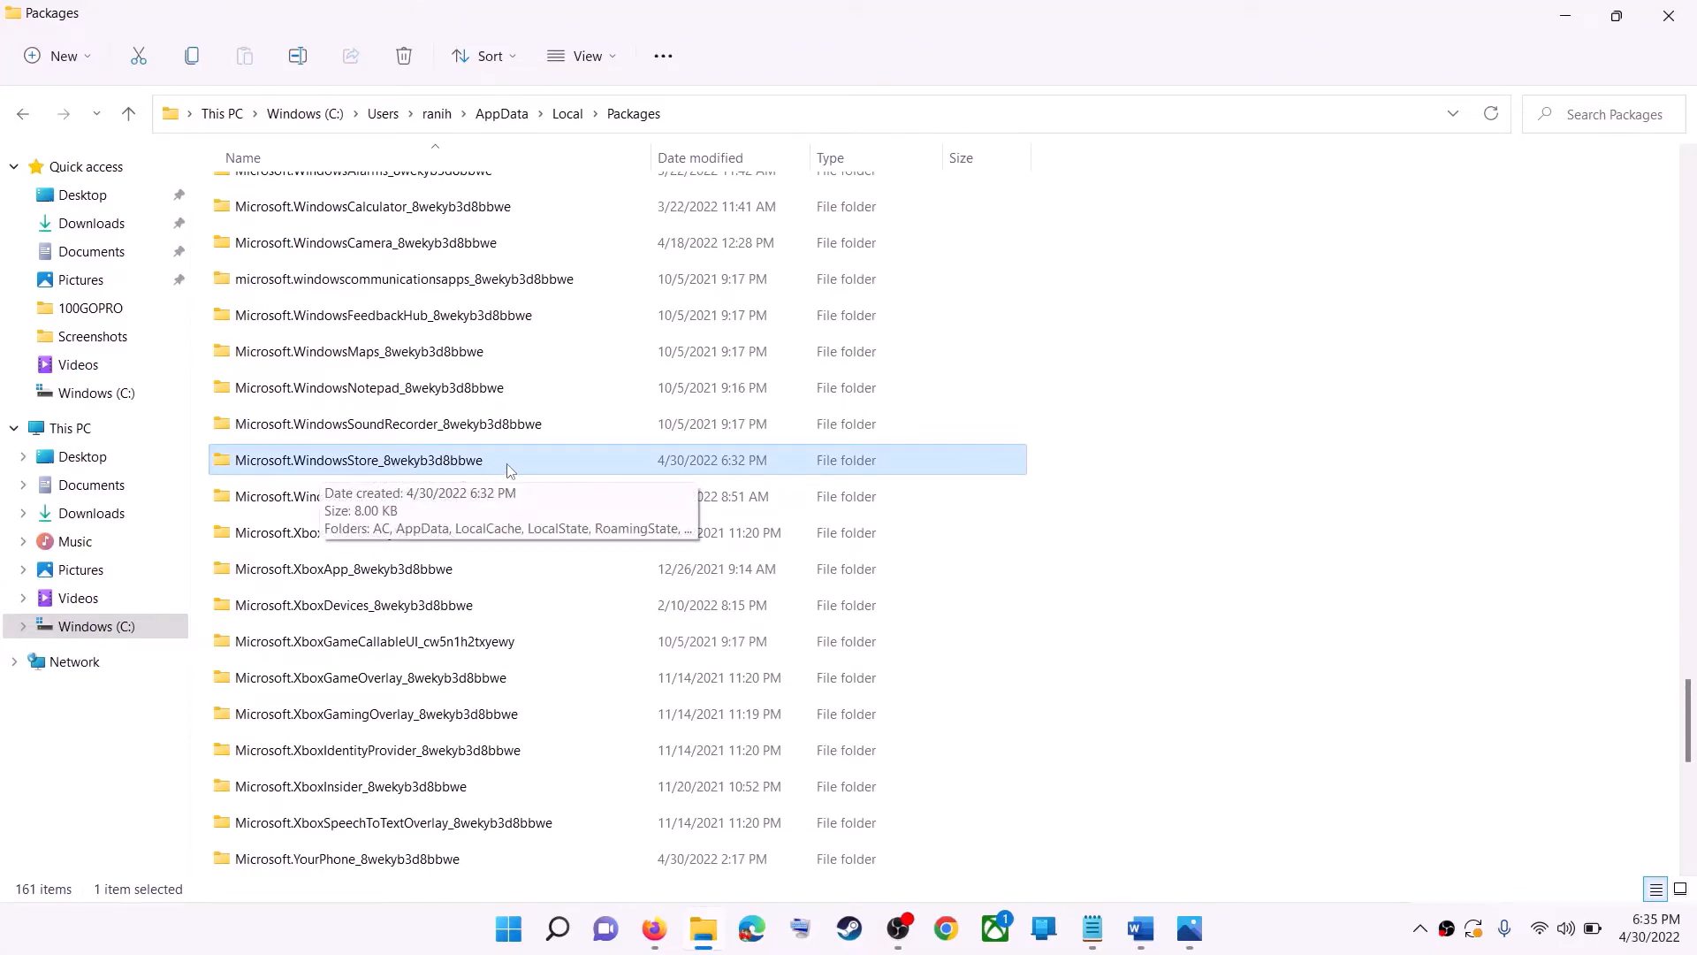
left_click(309, 460)
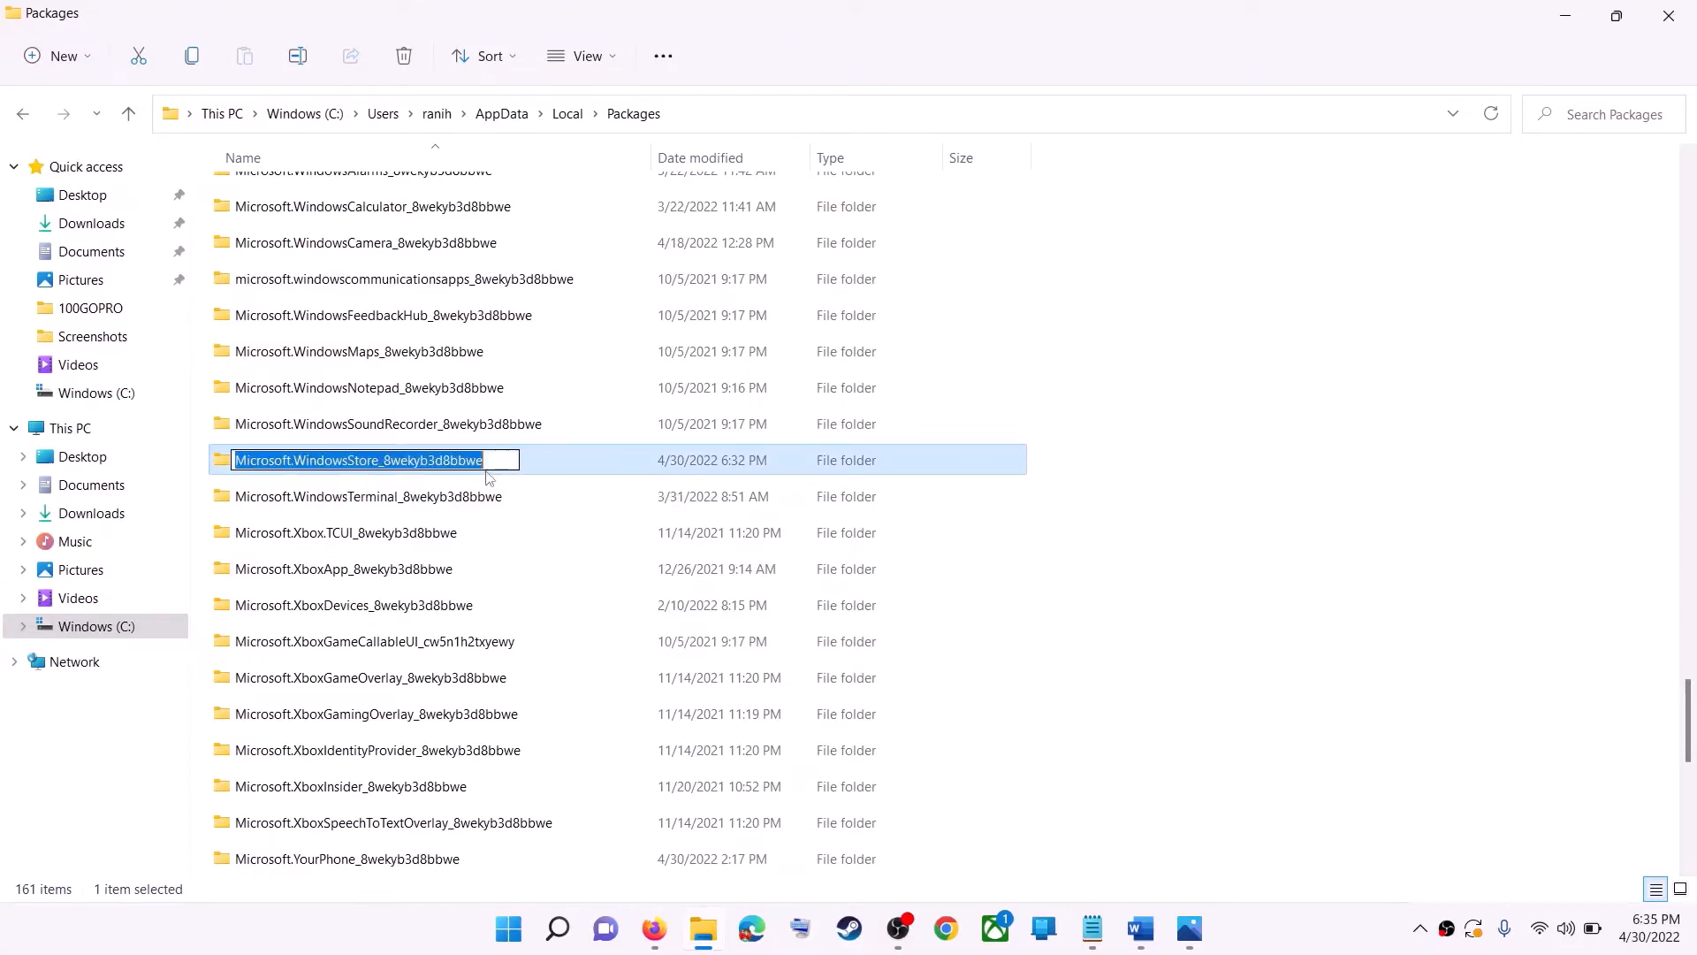
left_click(489, 461)
left_click(543, 457)
double_click(531, 461)
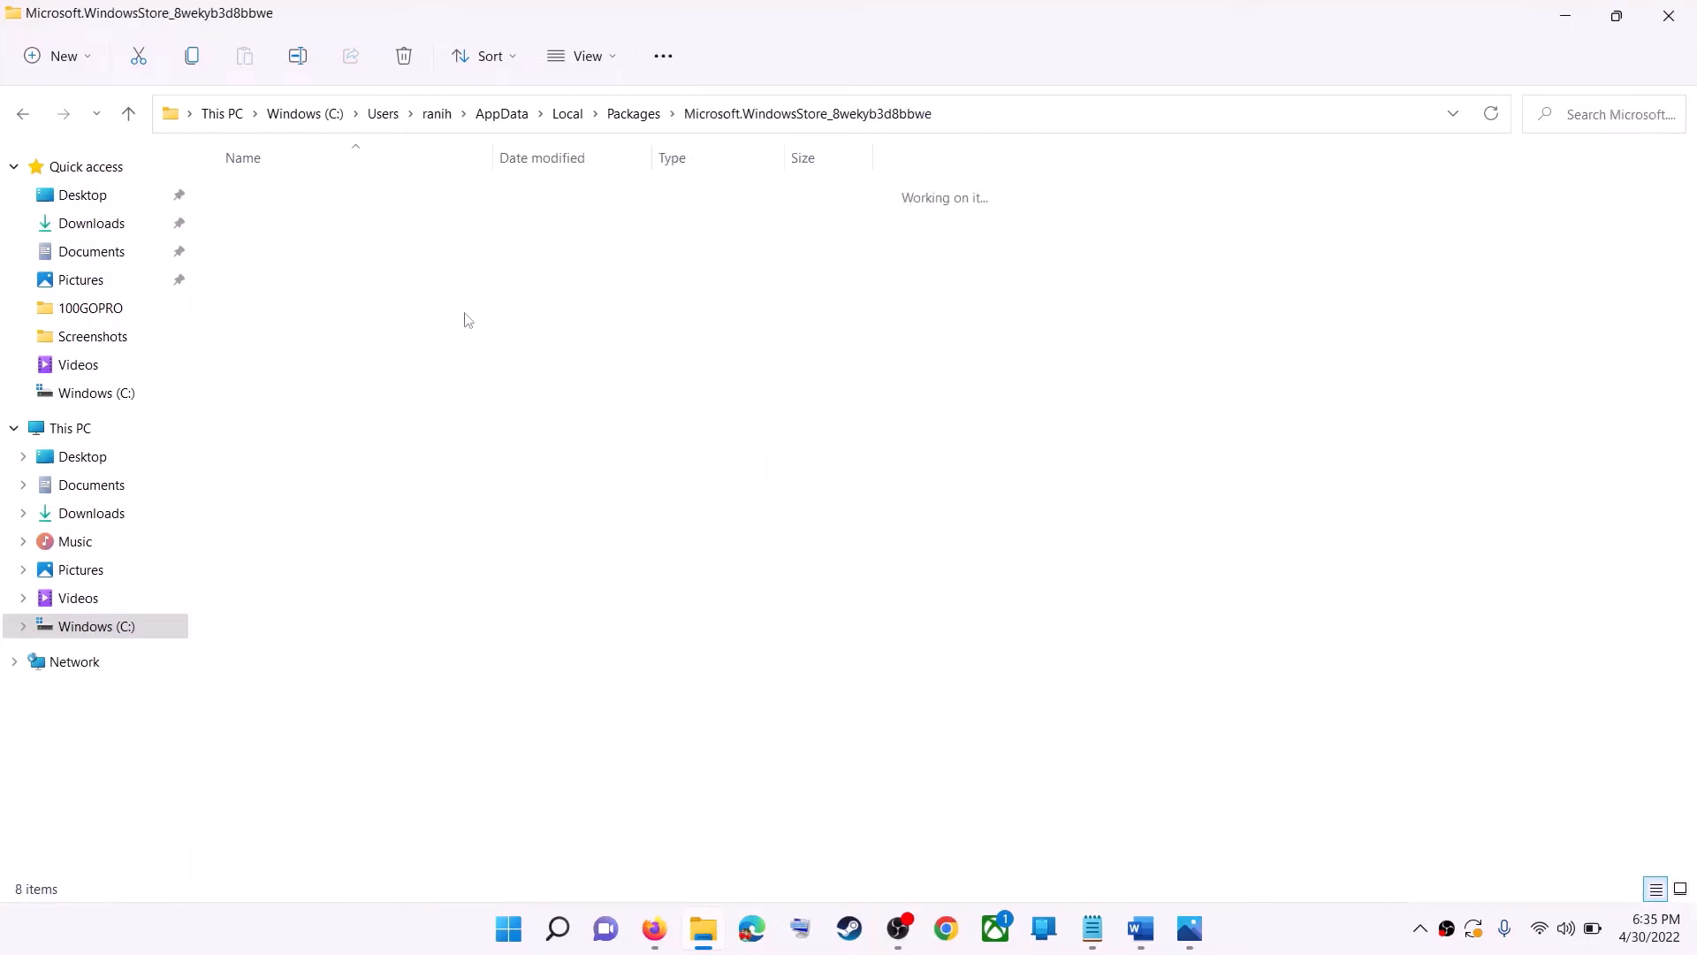
- Delete the LocalCache folder inside the Microsoft Store package folder
left_click(287, 271)
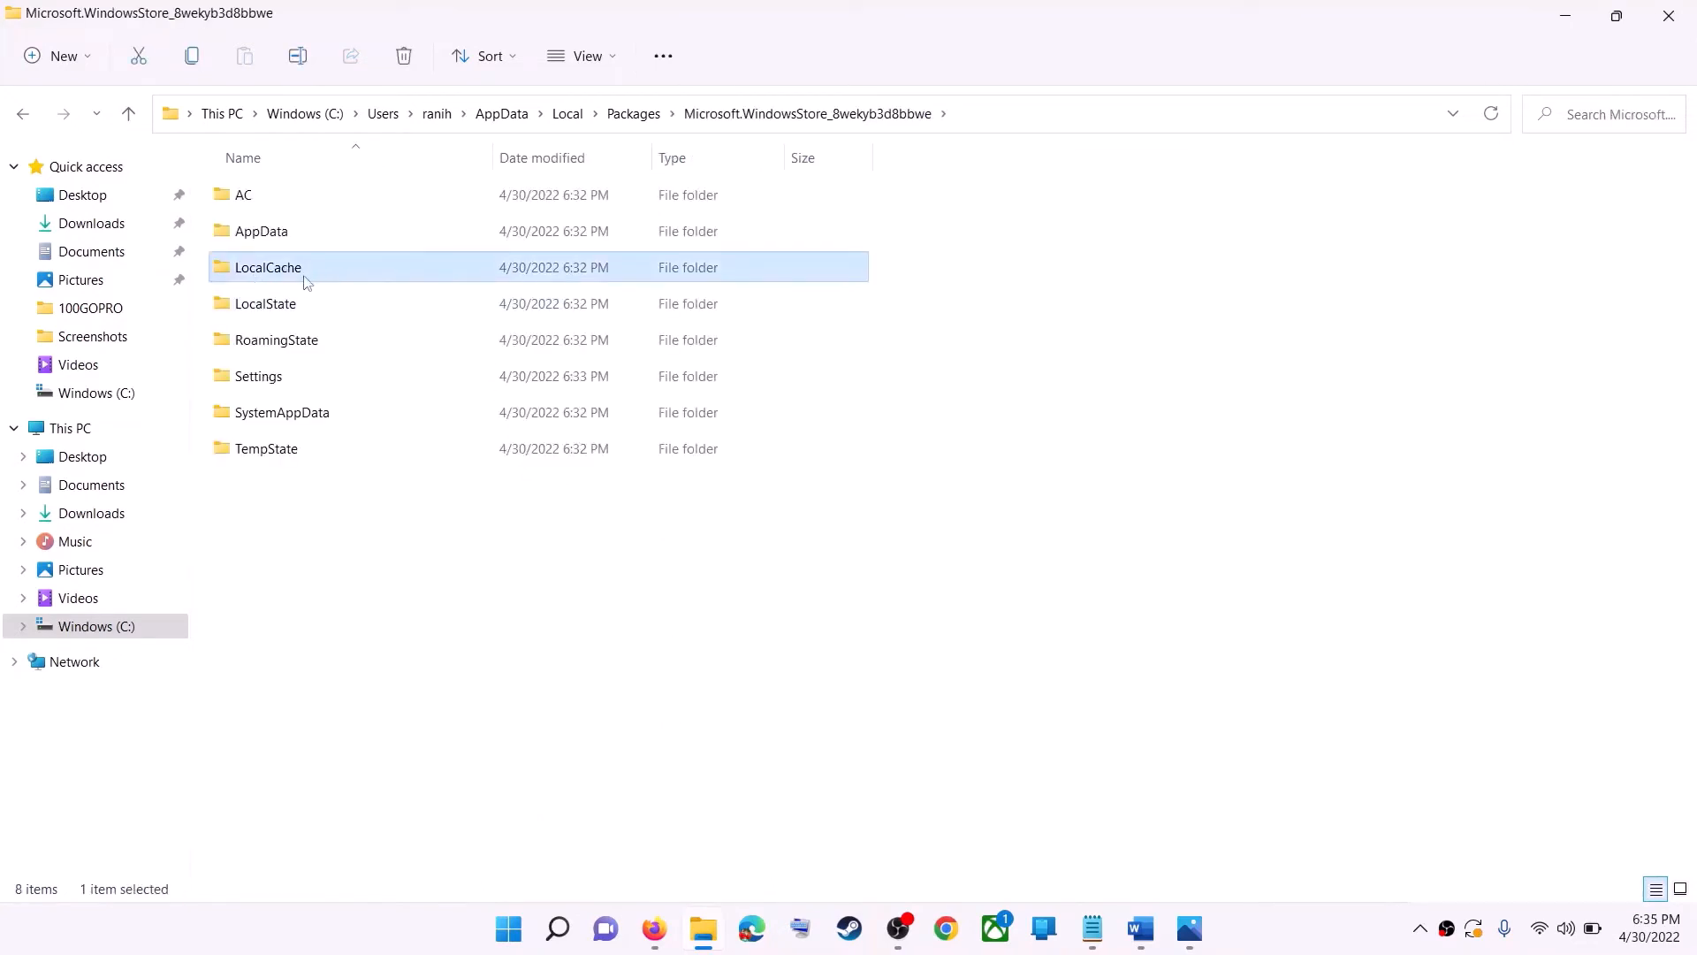
right_click(306, 281)
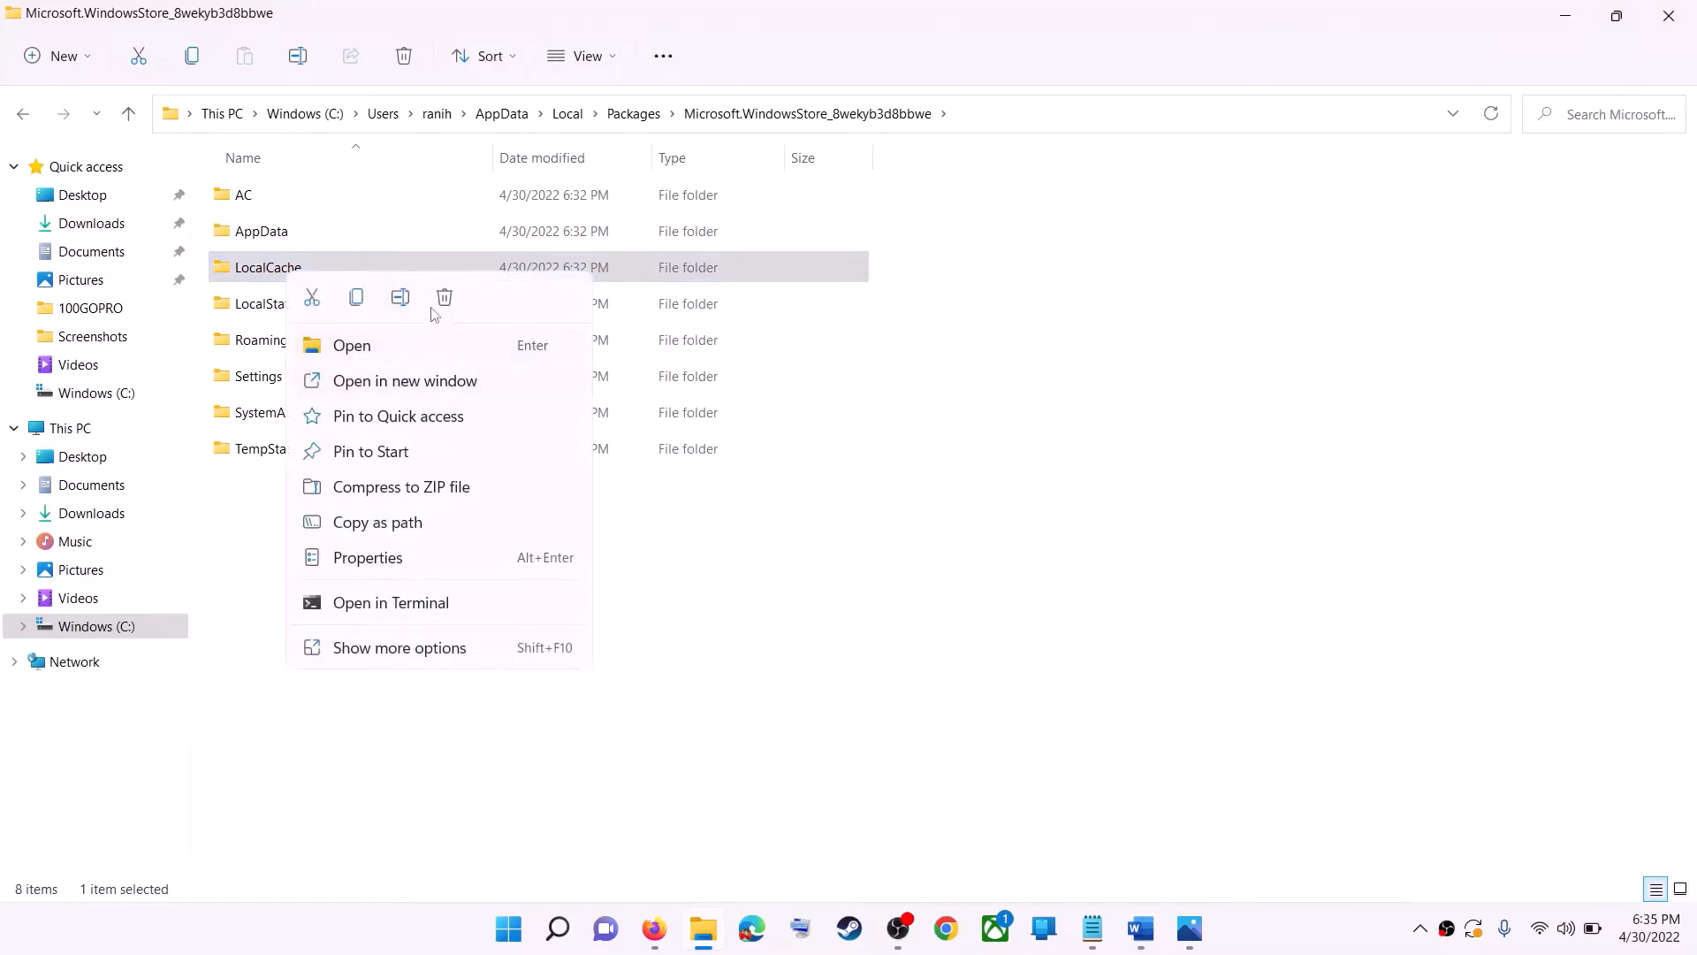
left_click(443, 298)
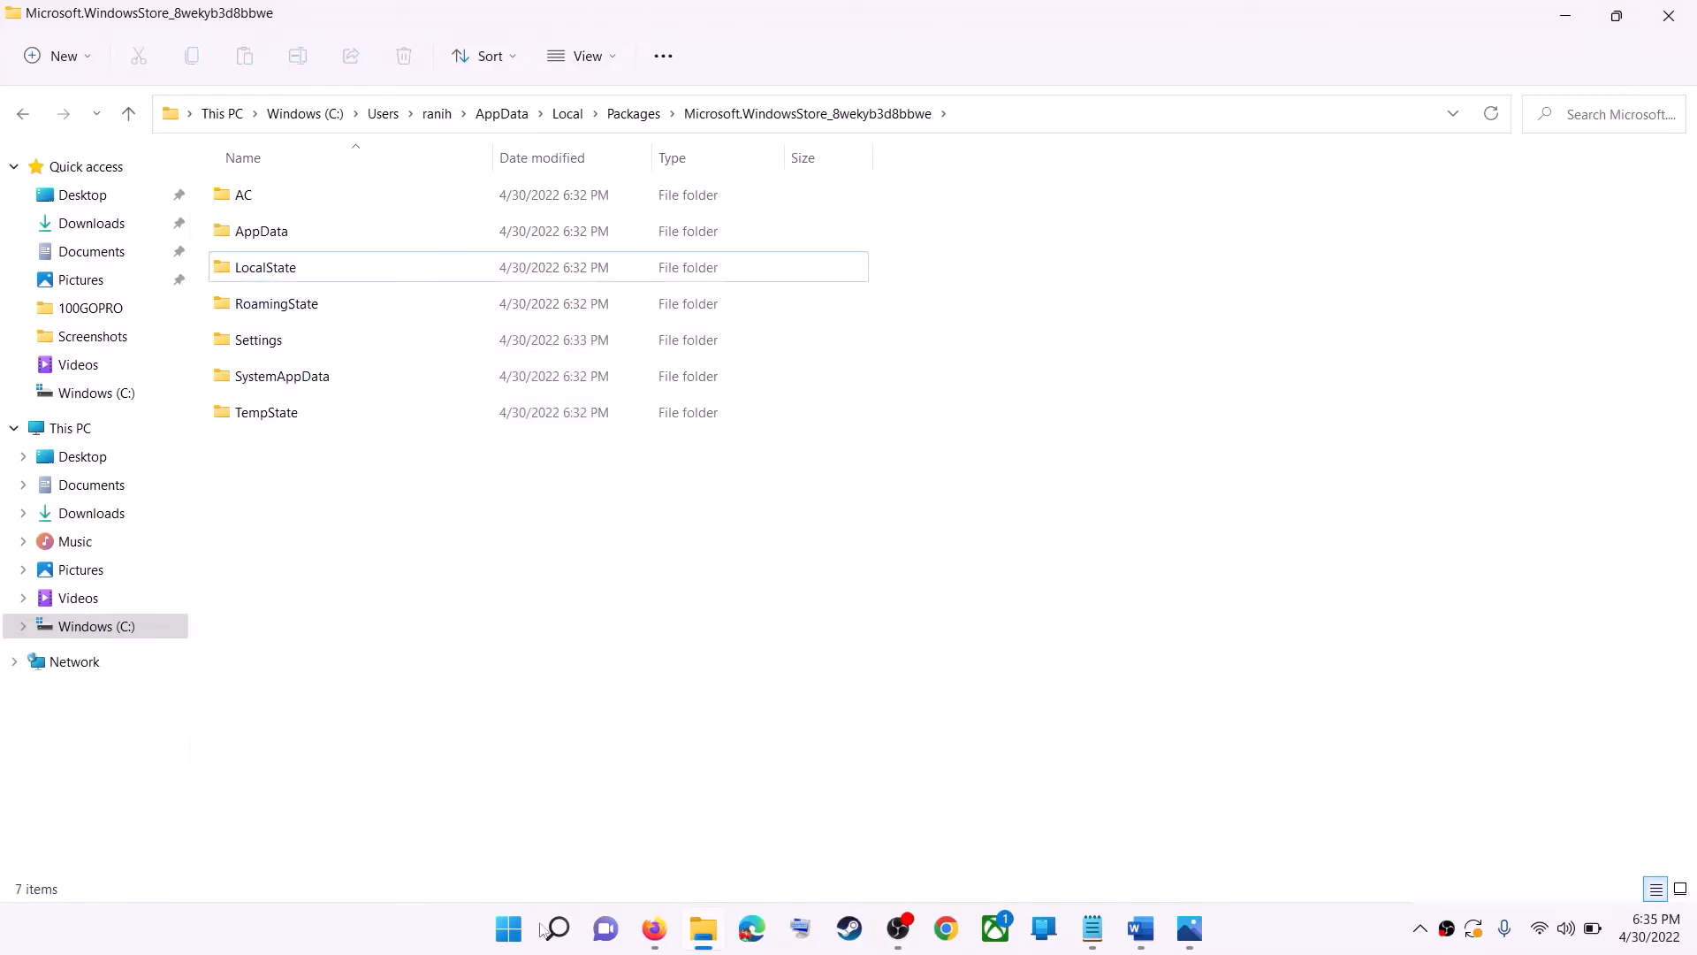
key("super")
left_click(1123, 852)
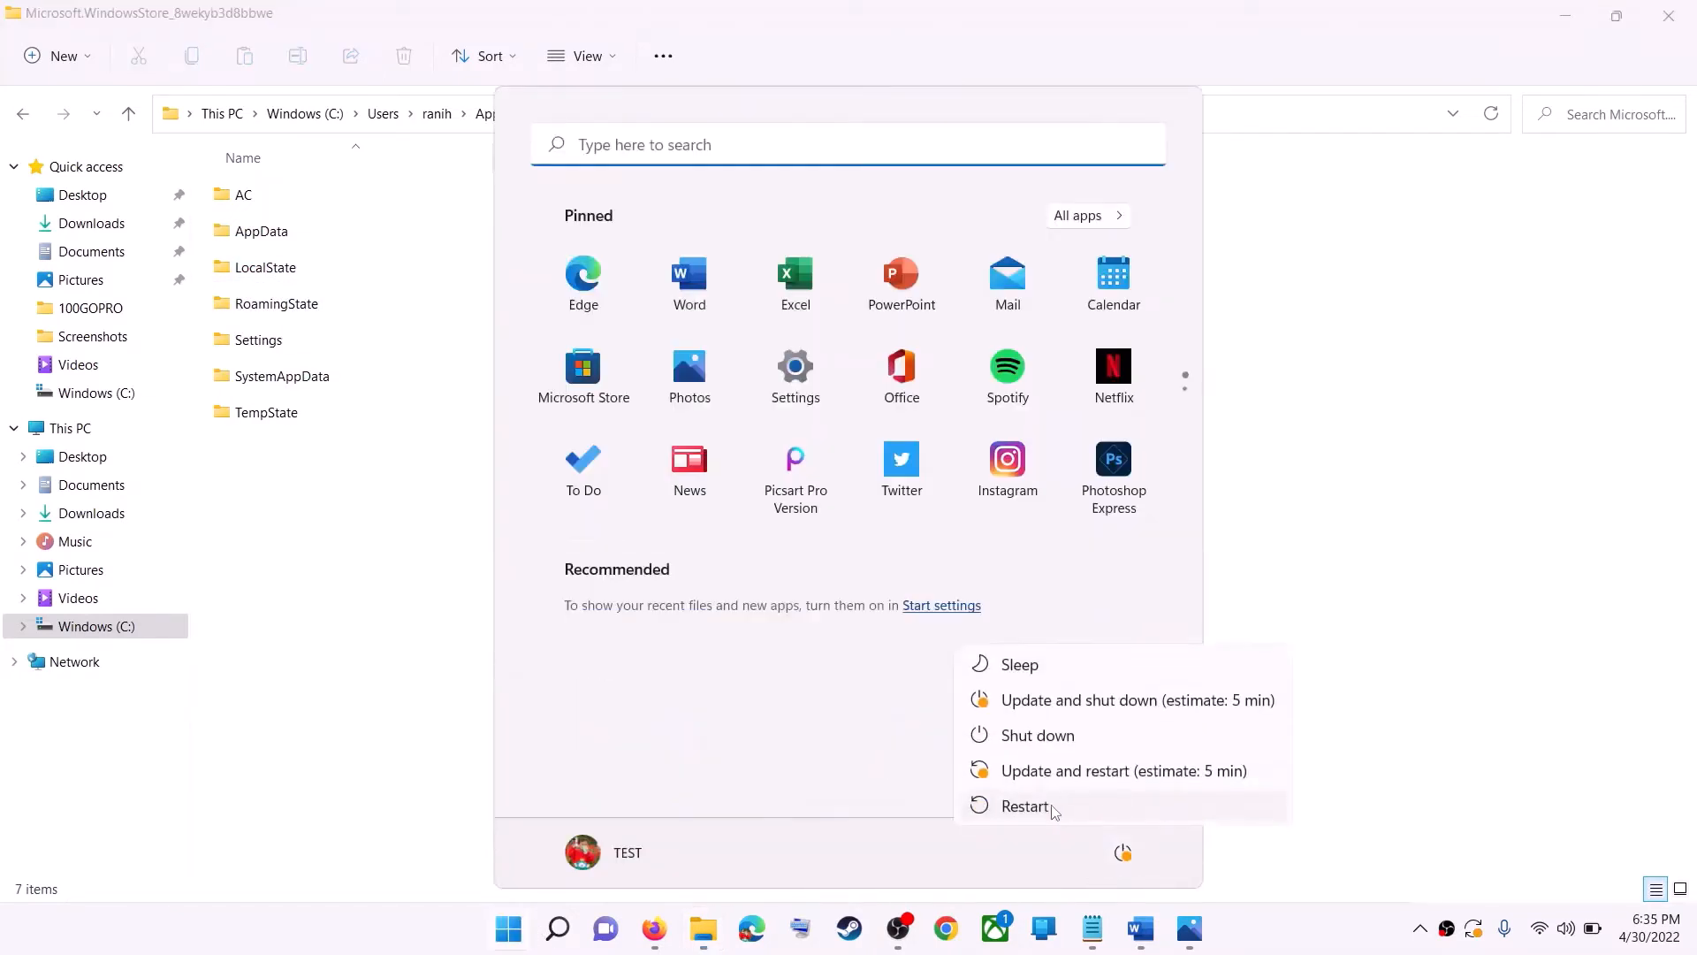
key("Escape")
- Close File Explorer and highlight the Step 6 Get Updates instruction in the notes document
left_click(1437, 468)
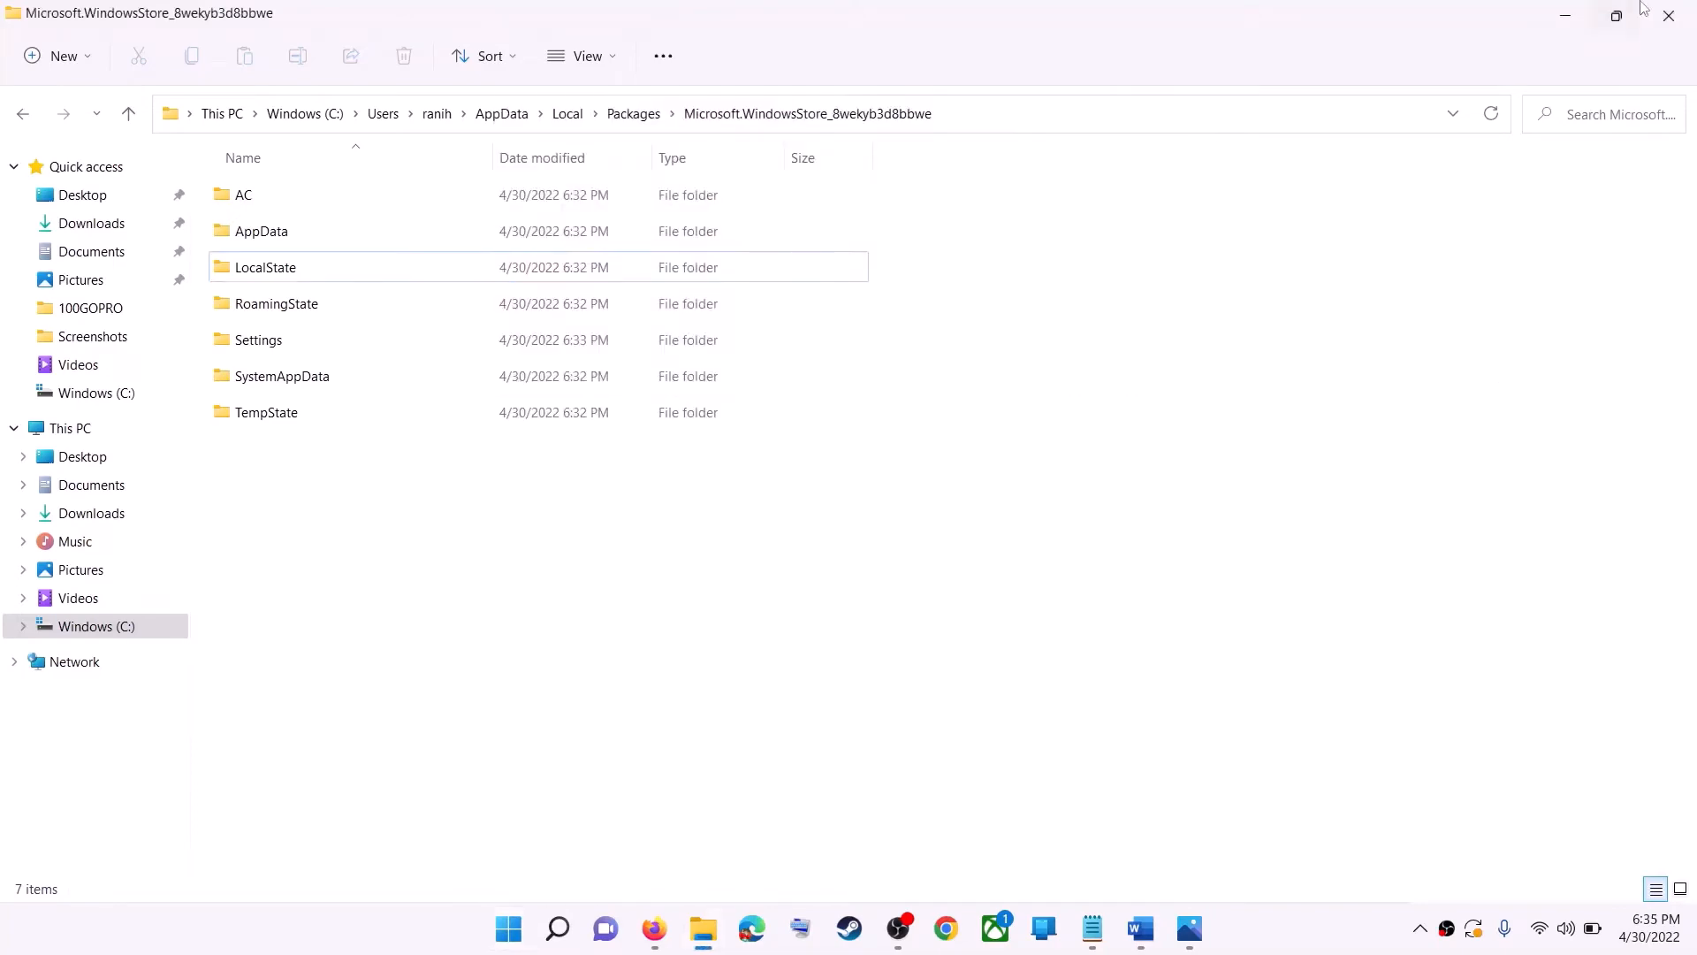
left_click(1667, 14)
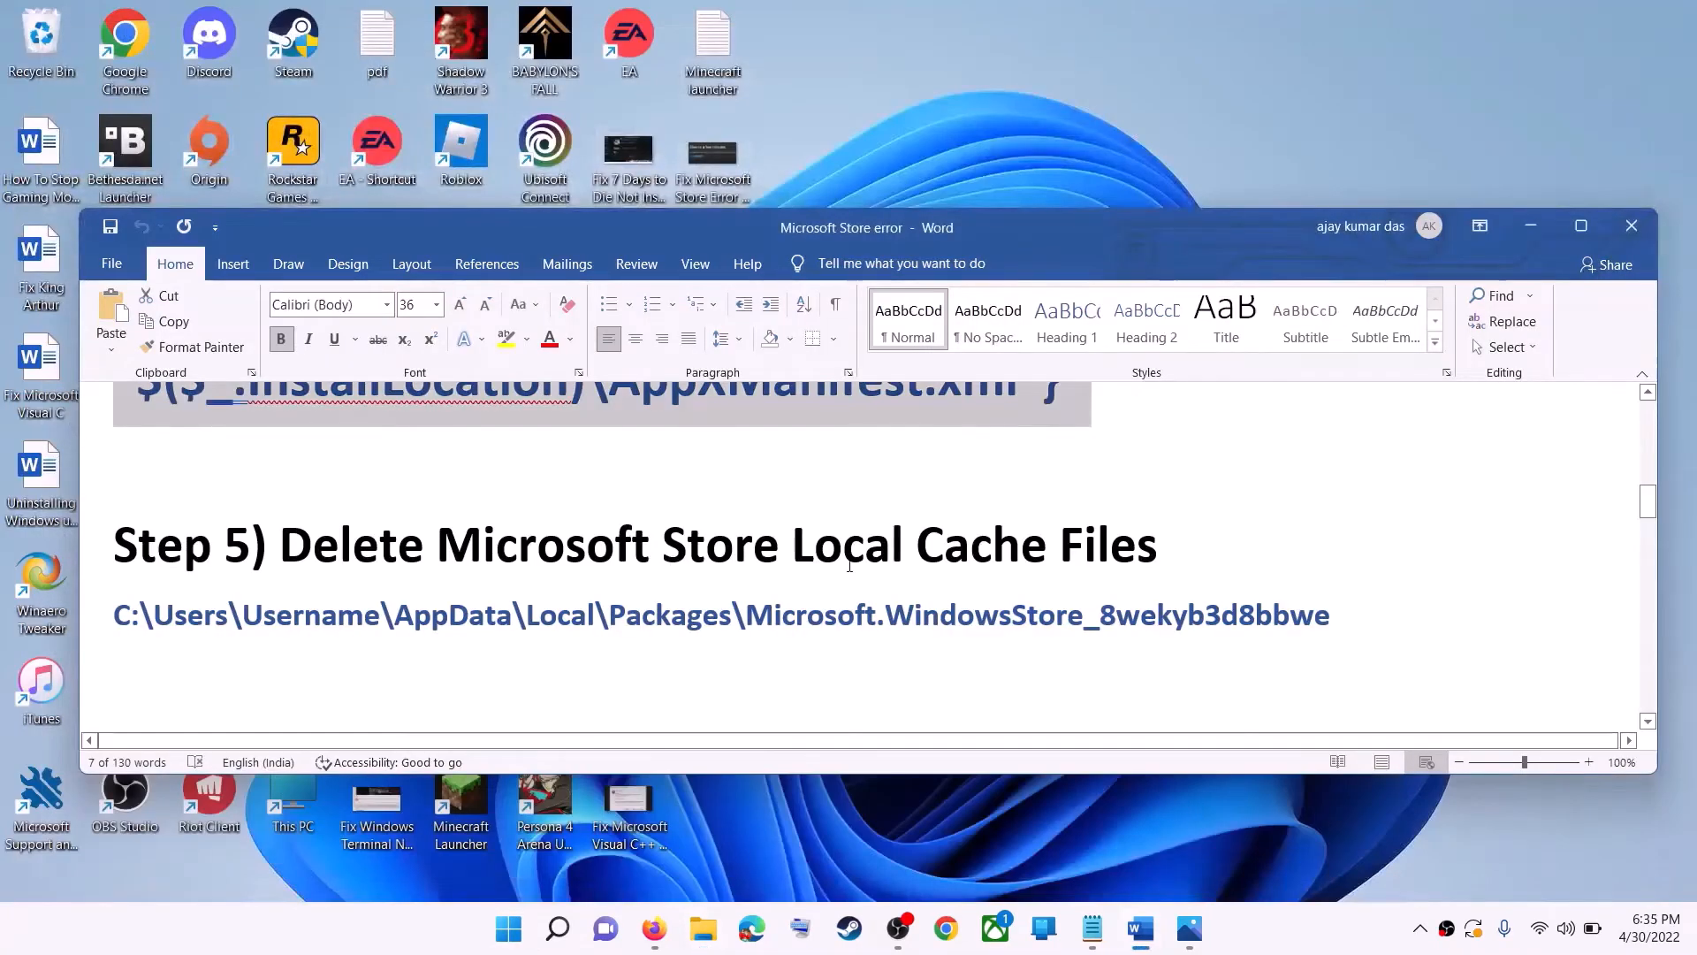
left_click(428, 552)
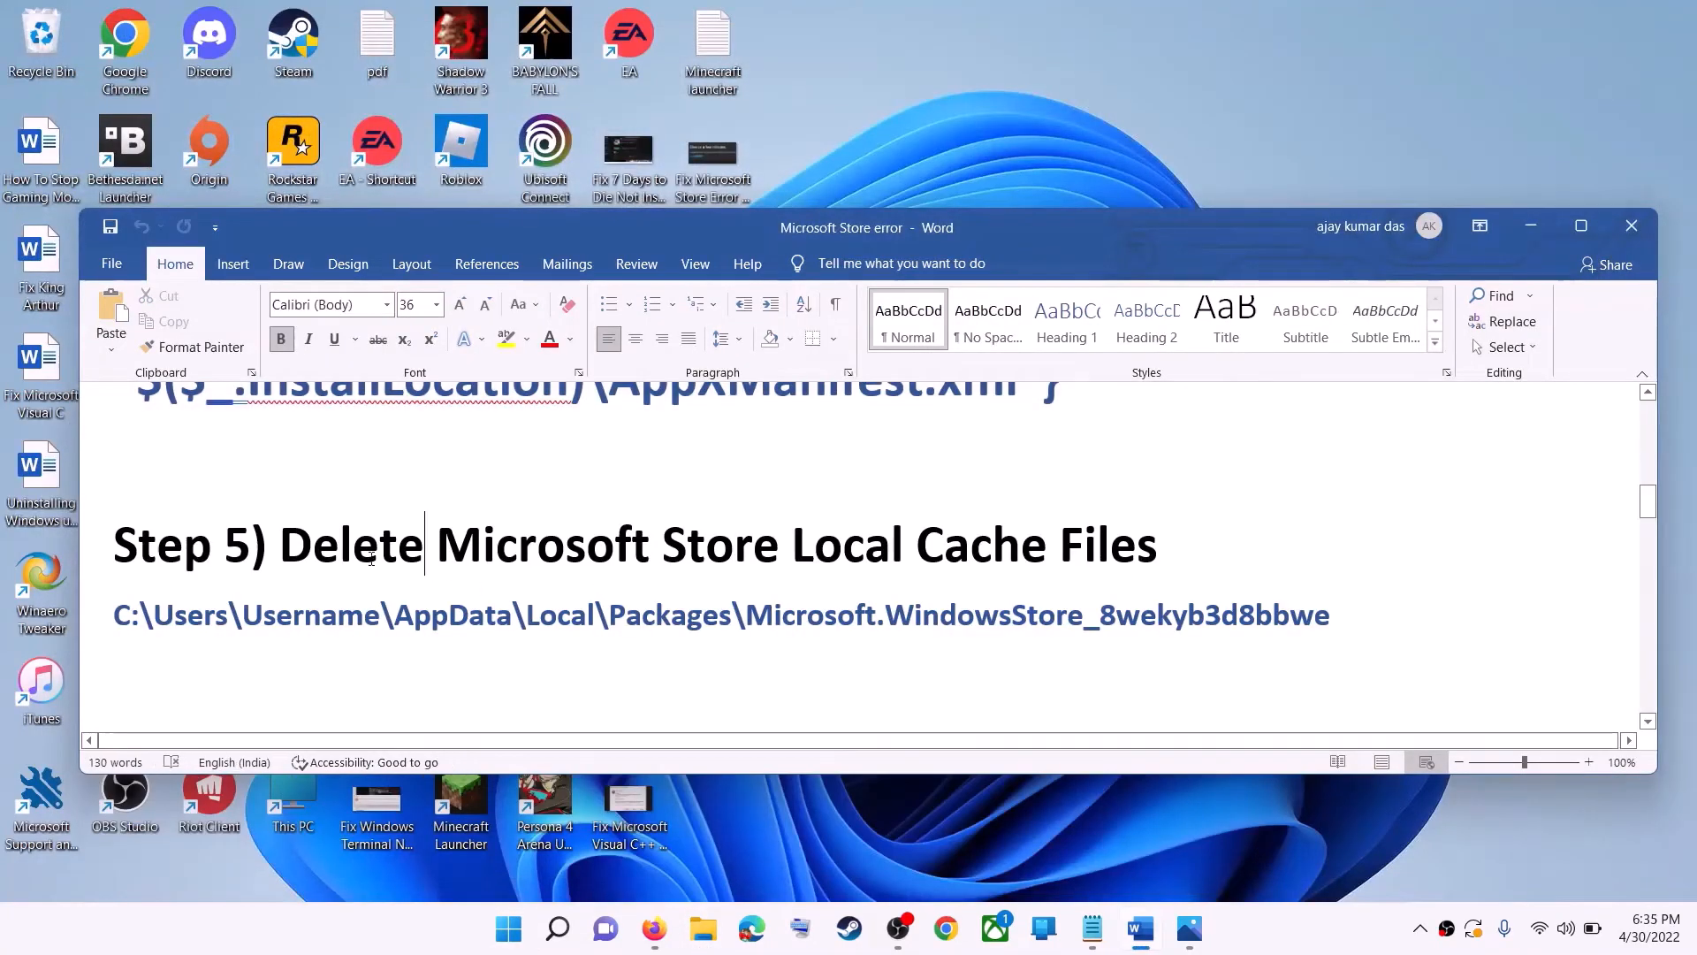
scroll(460, 557, "down", 1)
scroll(460, 557, "down", 2)
scroll(460, 557, "up", 1)
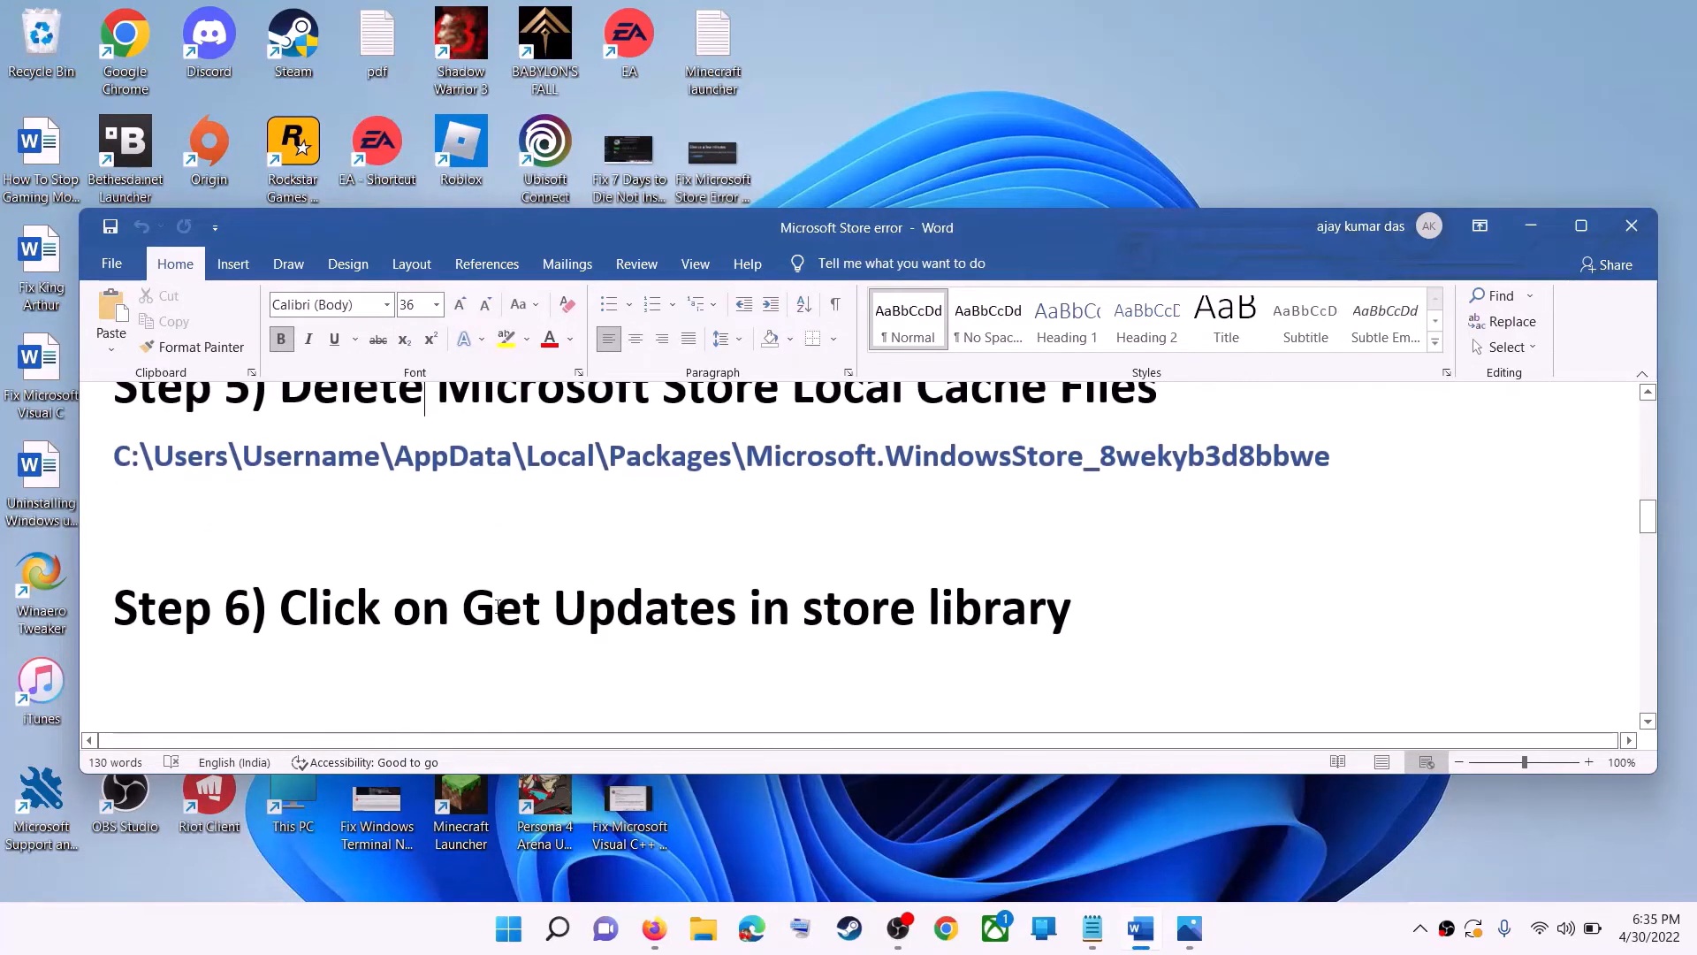
left_click_drag(495, 610, 1119, 605)
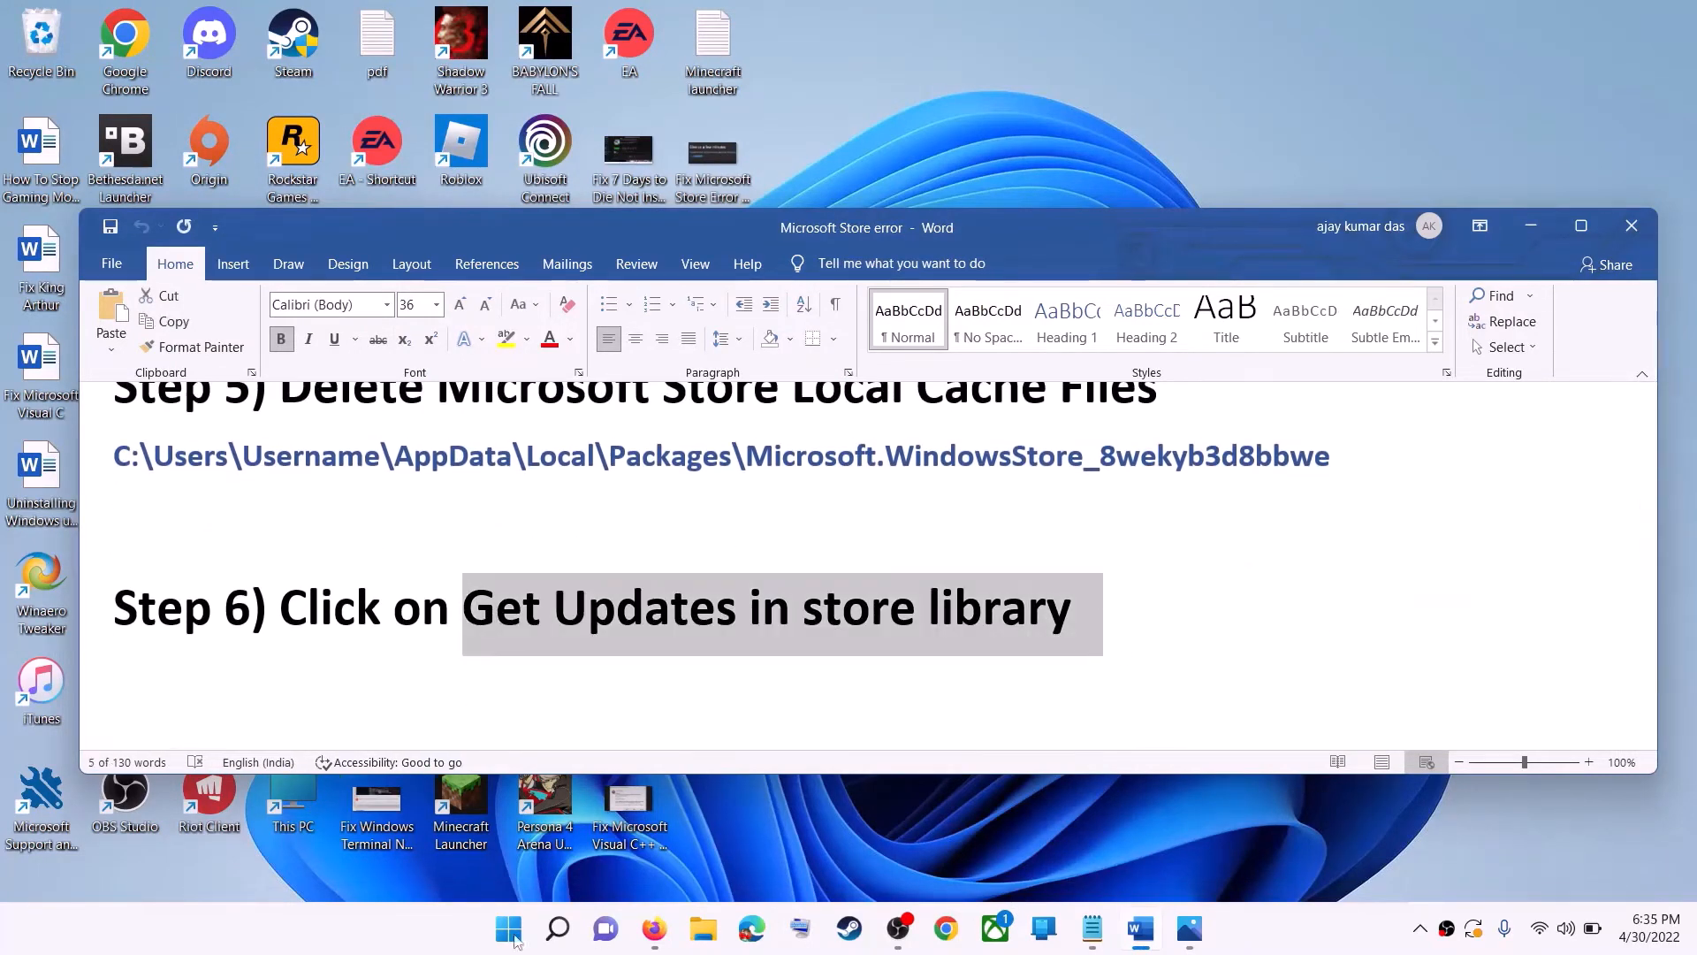
- Launch Microsoft Store from Start search, open its Library updates, then minimize it
left_click(517, 939)
type("store")
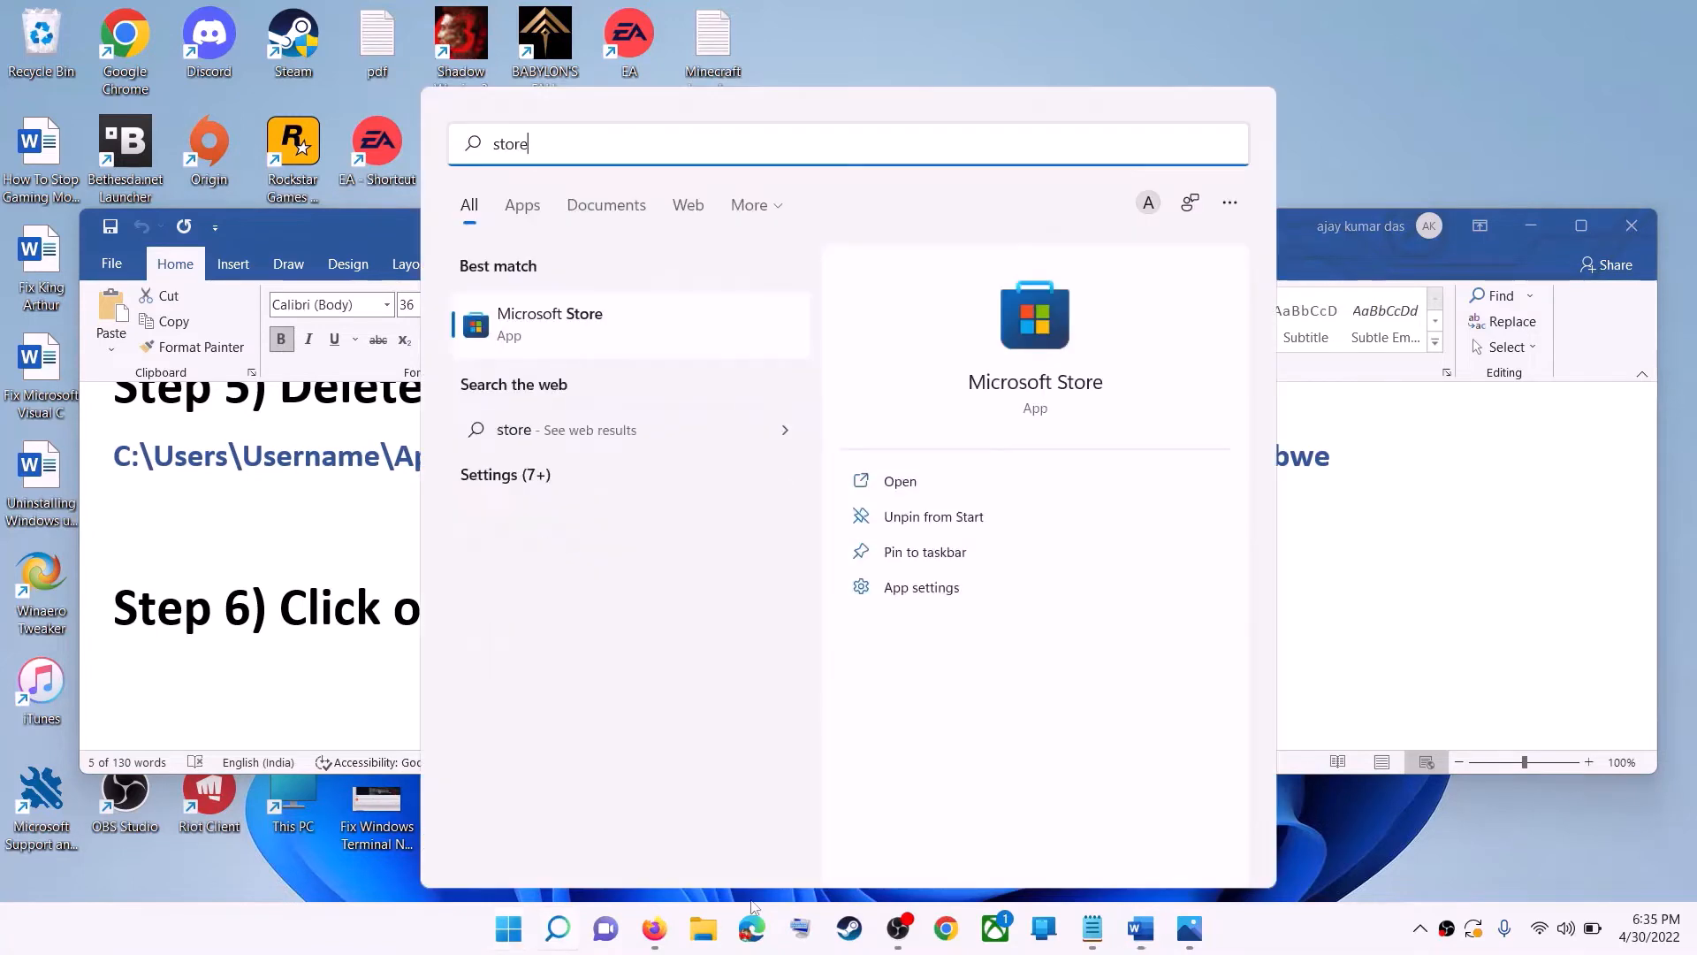
key("Return")
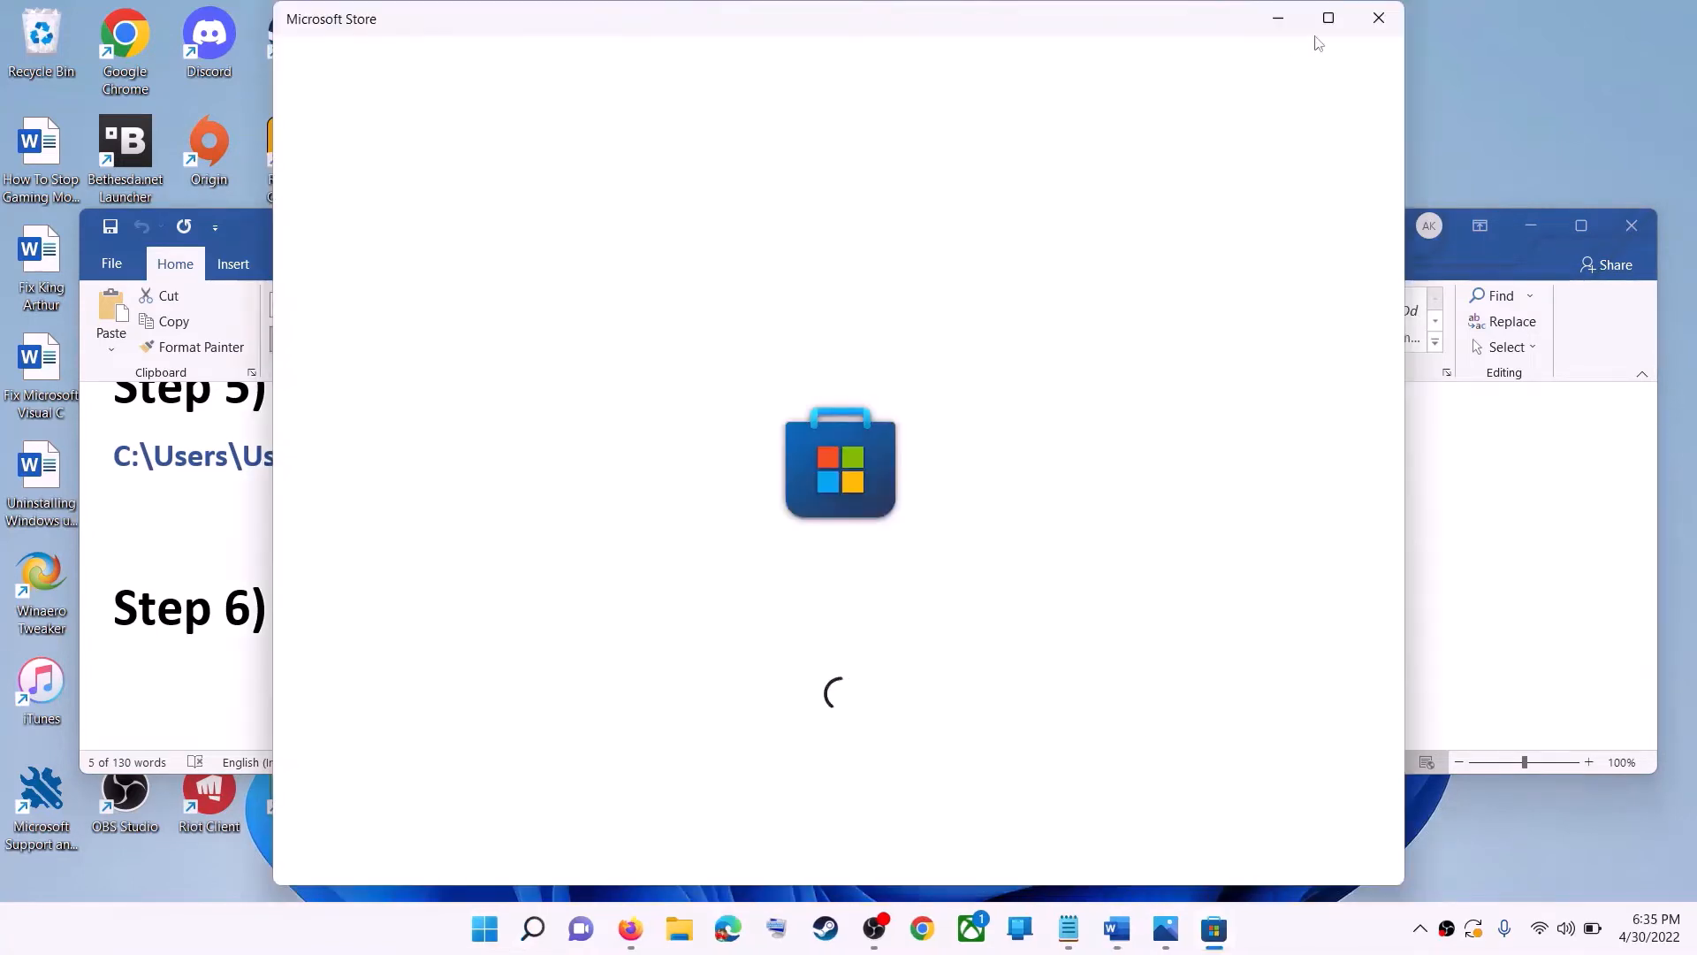
left_click(1326, 18)
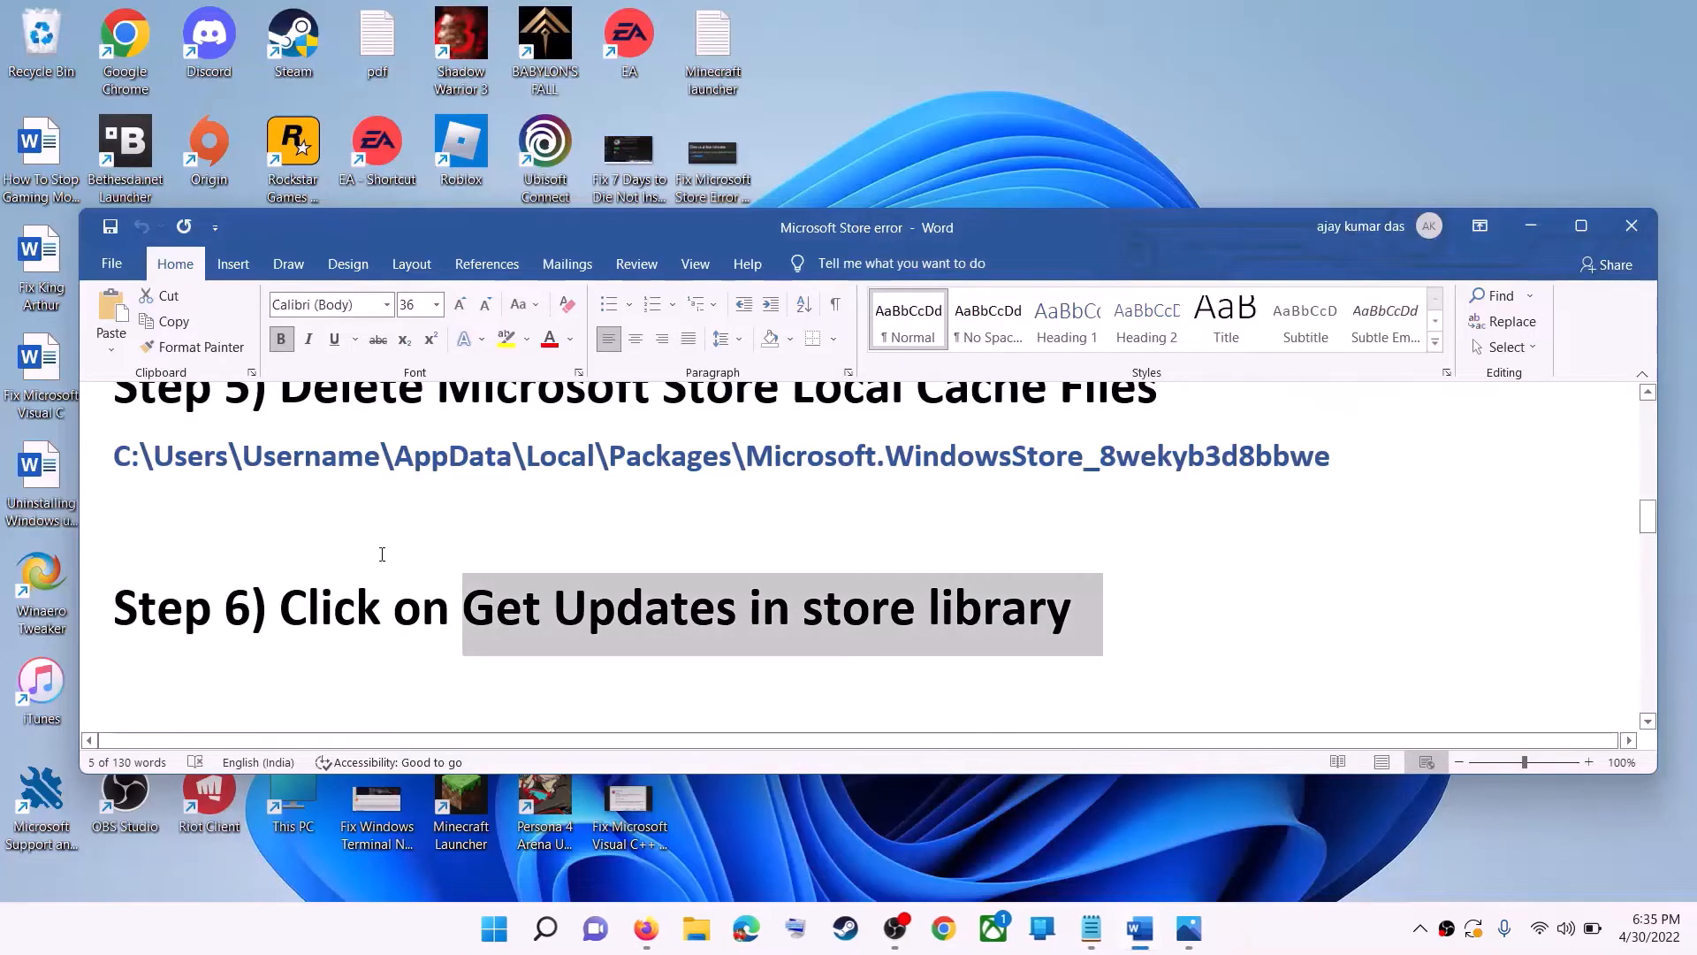
left_click(511, 928)
type("store")
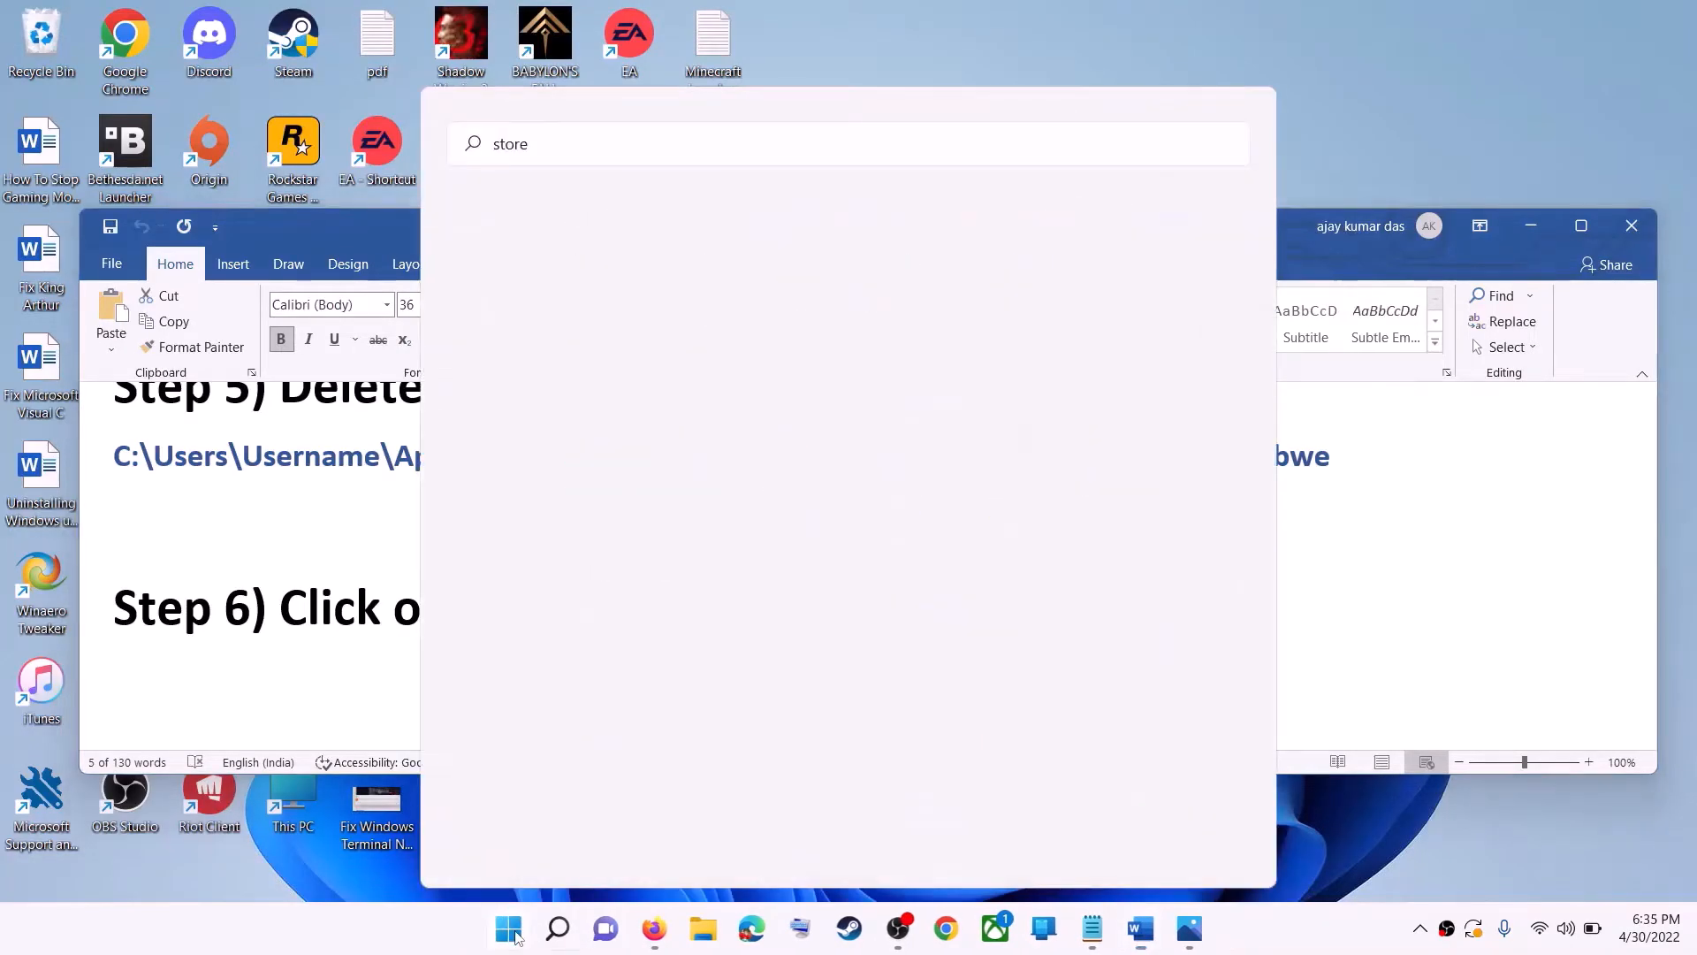
key("Return")
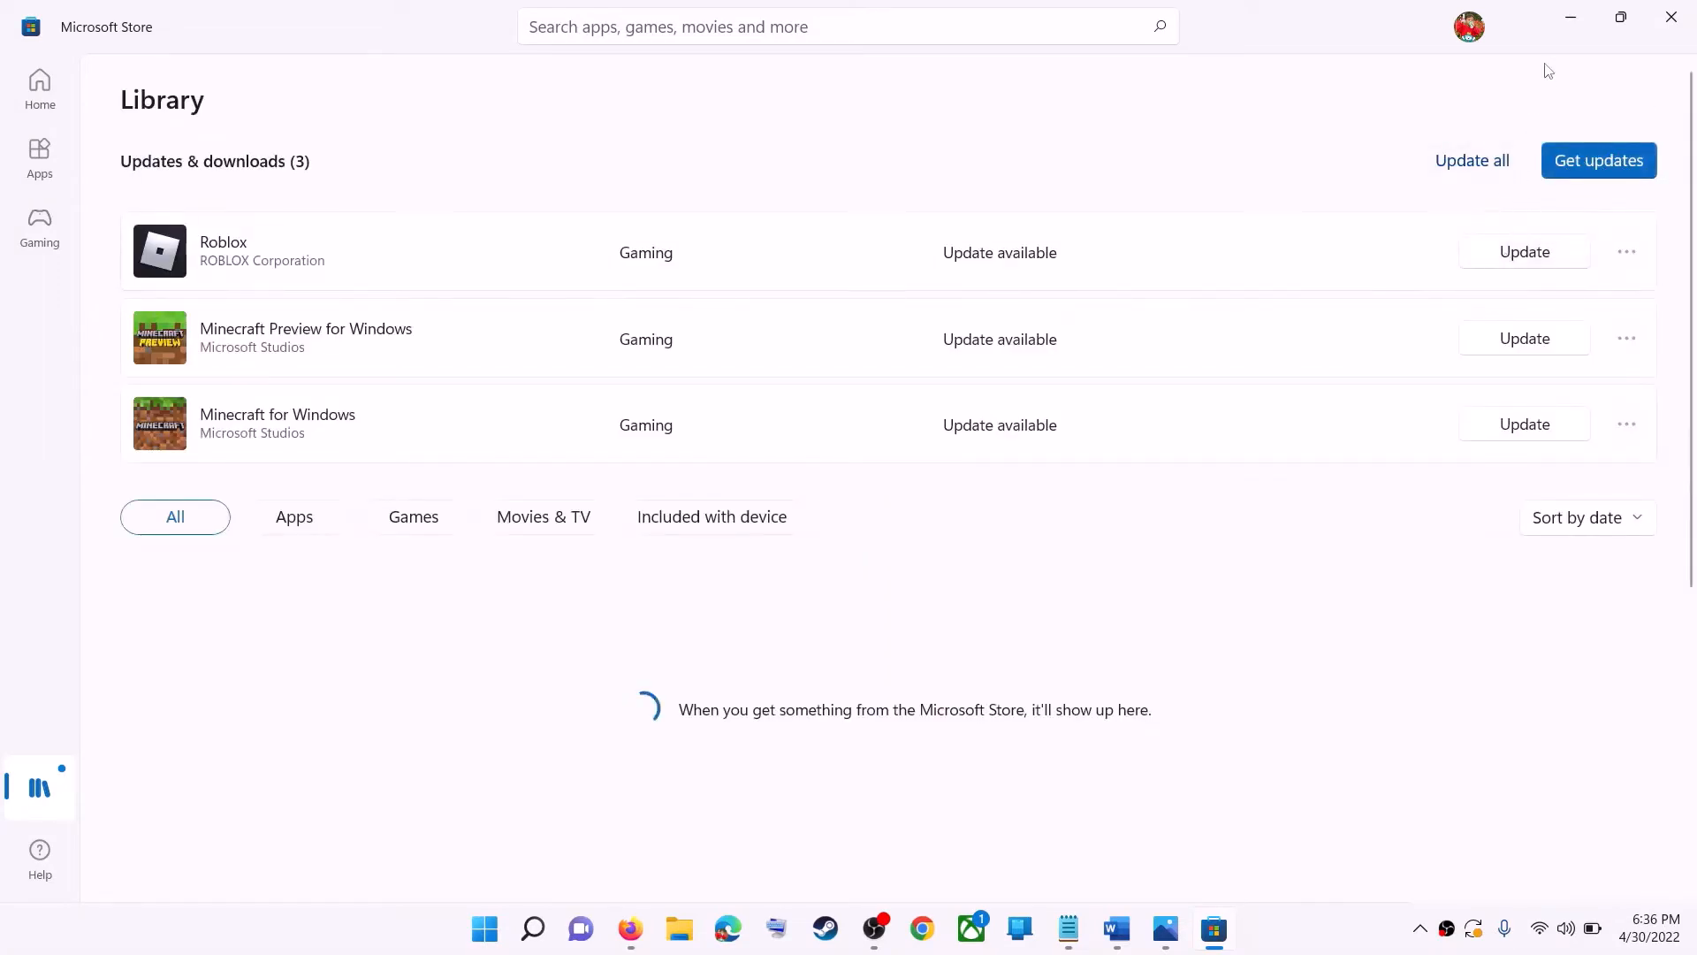
left_click(1572, 23)
- Highlight the Step 7 'Start all these services' instruction in the notes document
left_click(984, 614)
left_click_drag(984, 615, 999, 614)
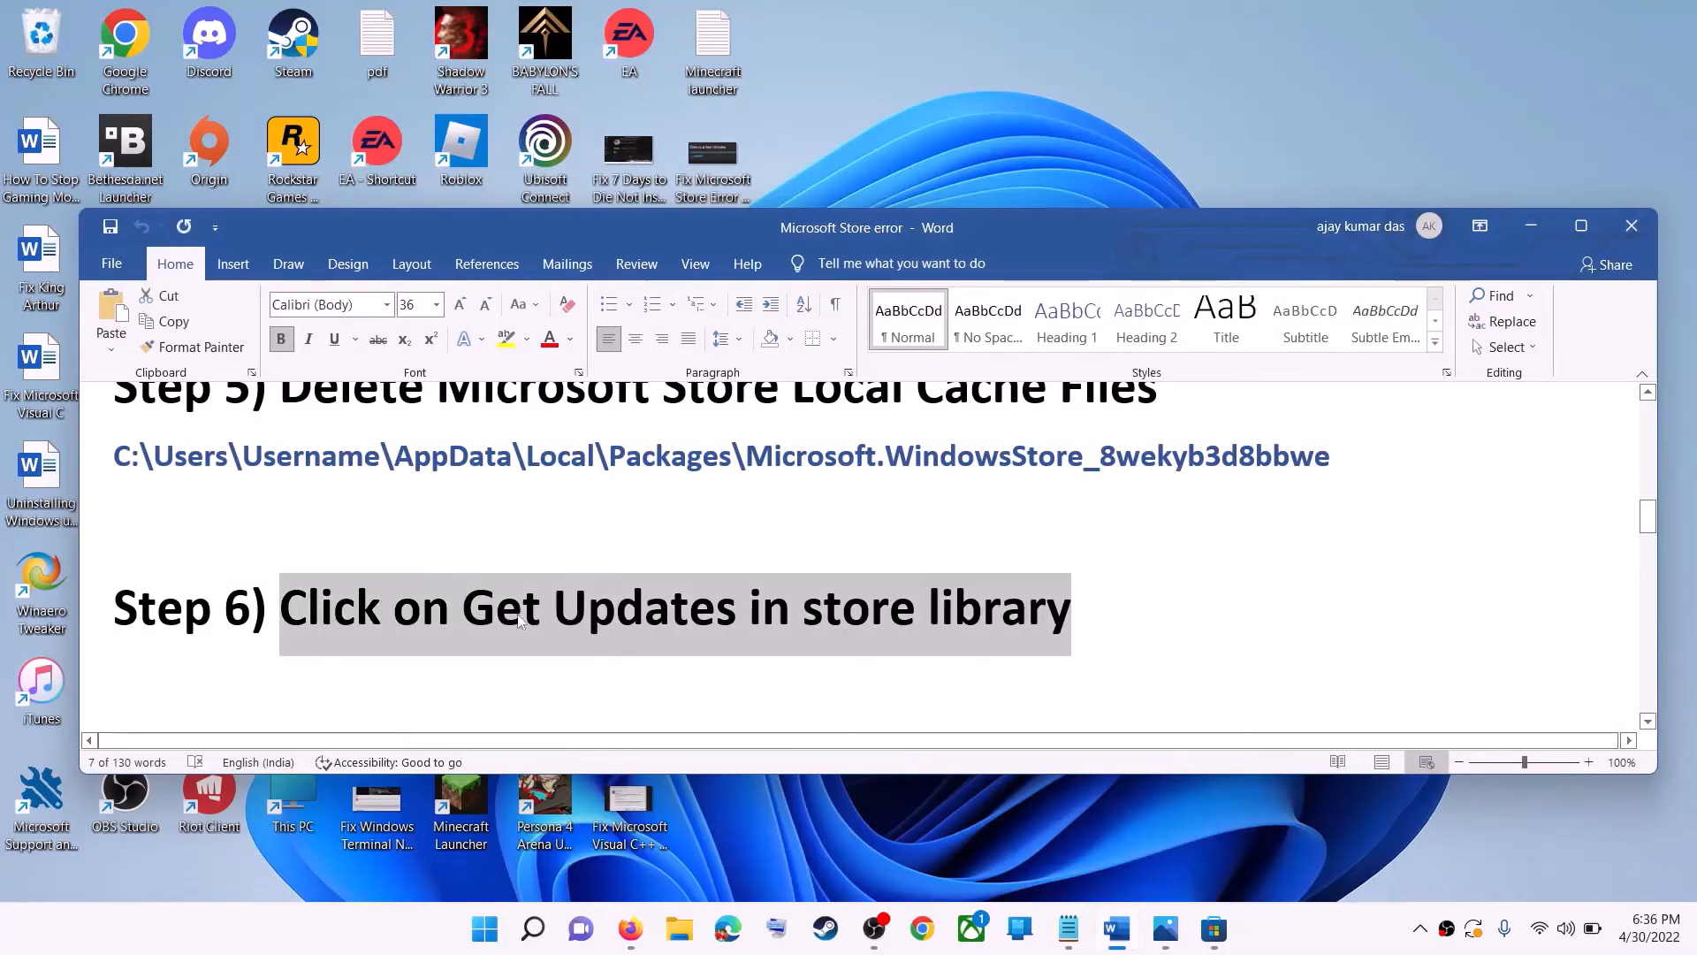
scroll(526, 612, "down", 5)
left_click_drag(281, 511, 770, 511)
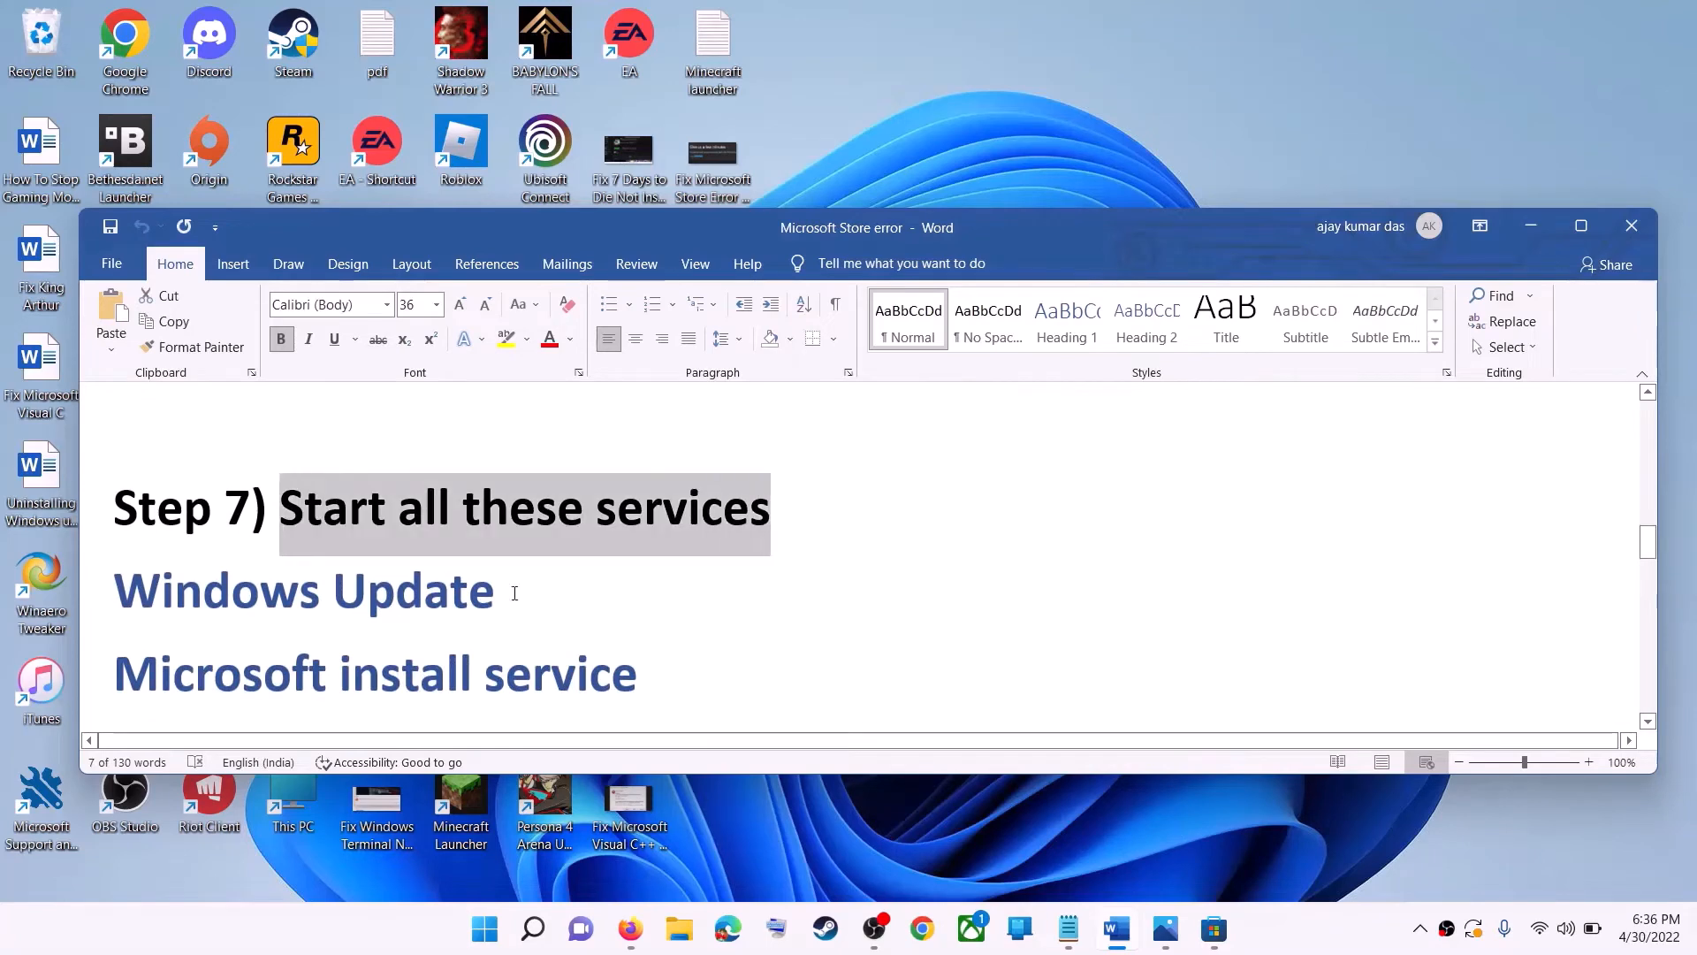
- Open the Services app from Start search
left_click(485, 929)
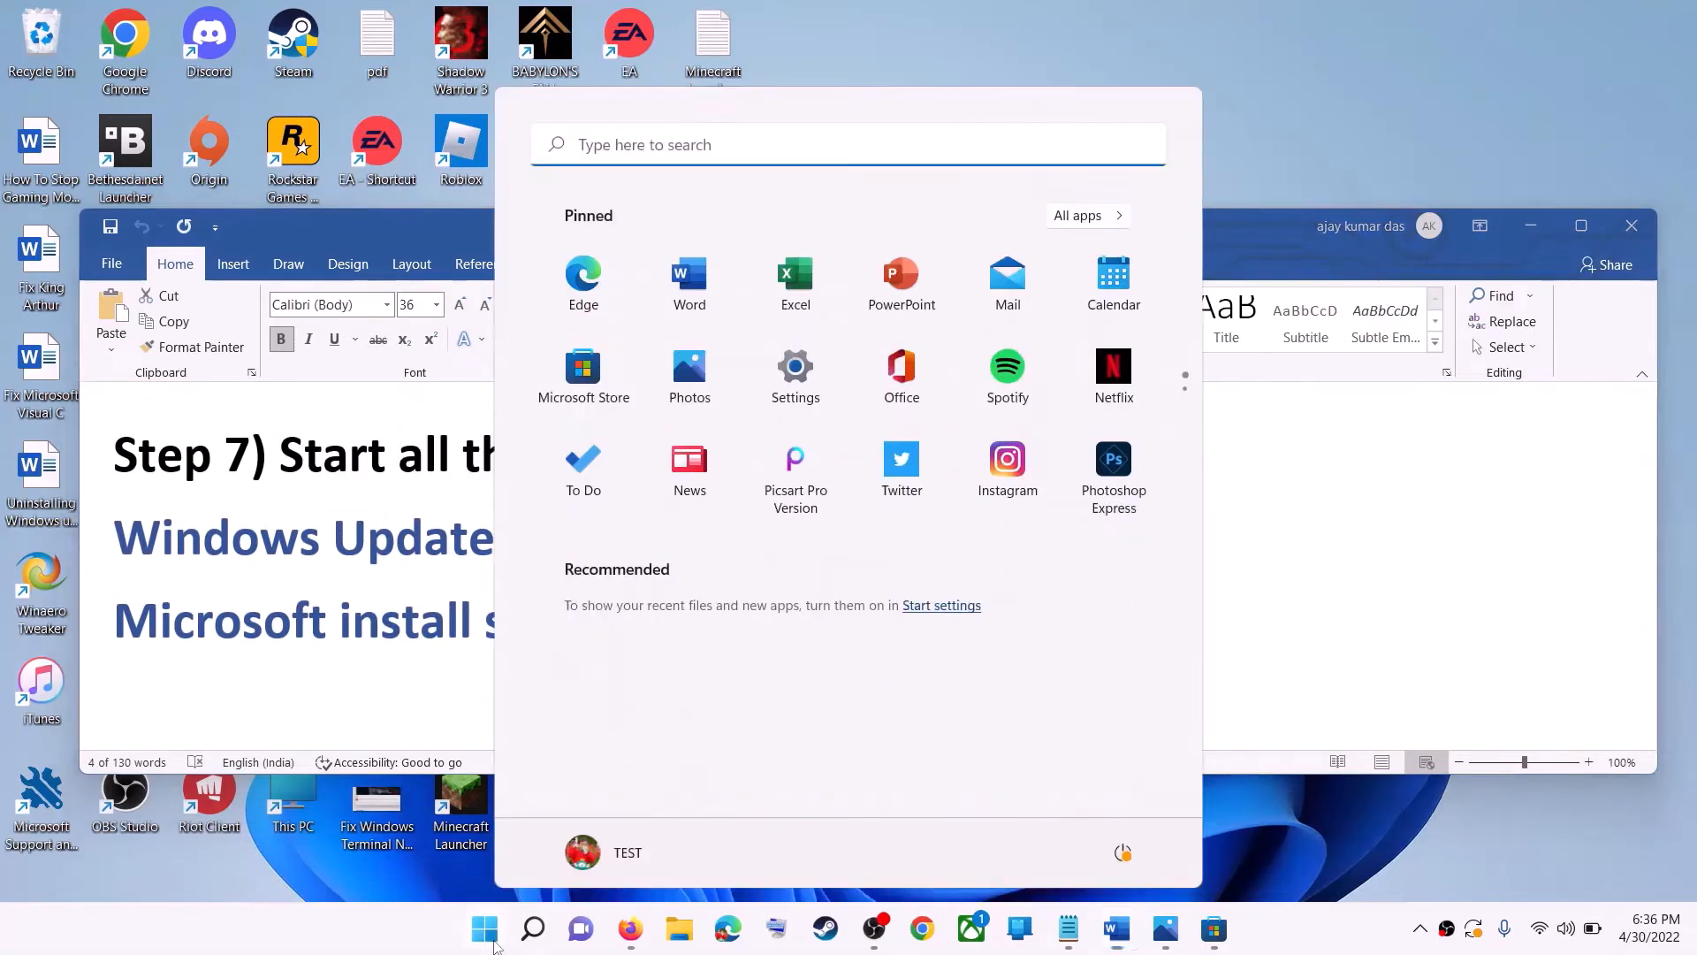
type("services")
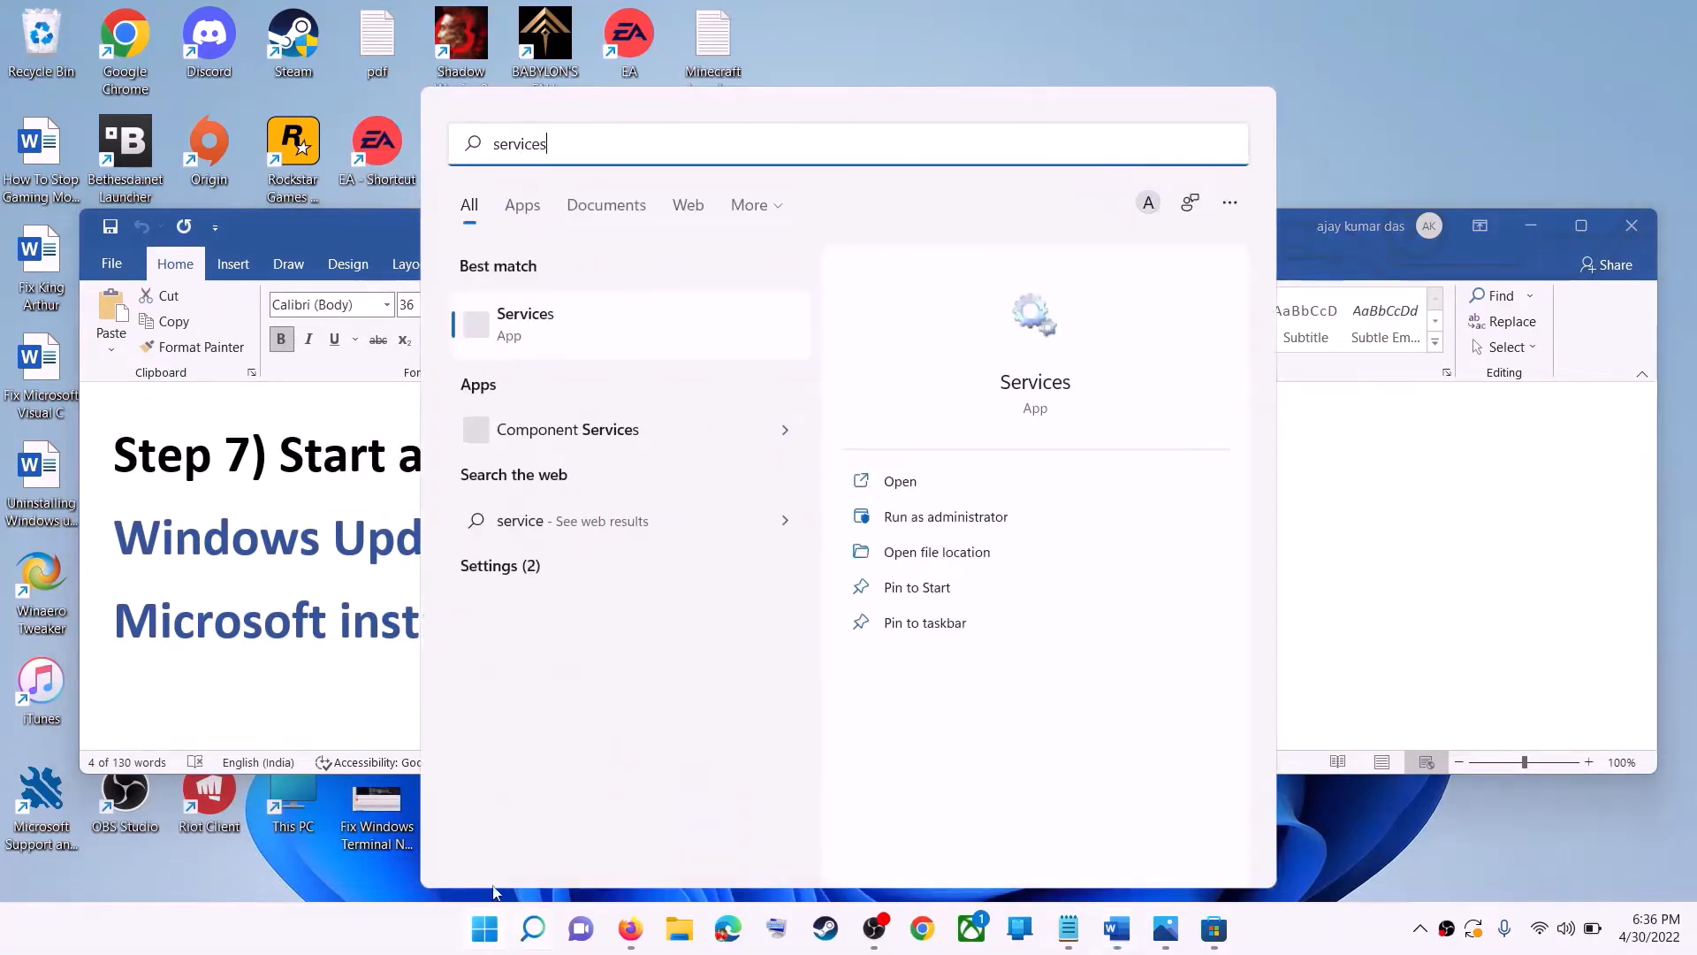
left_click(581, 331)
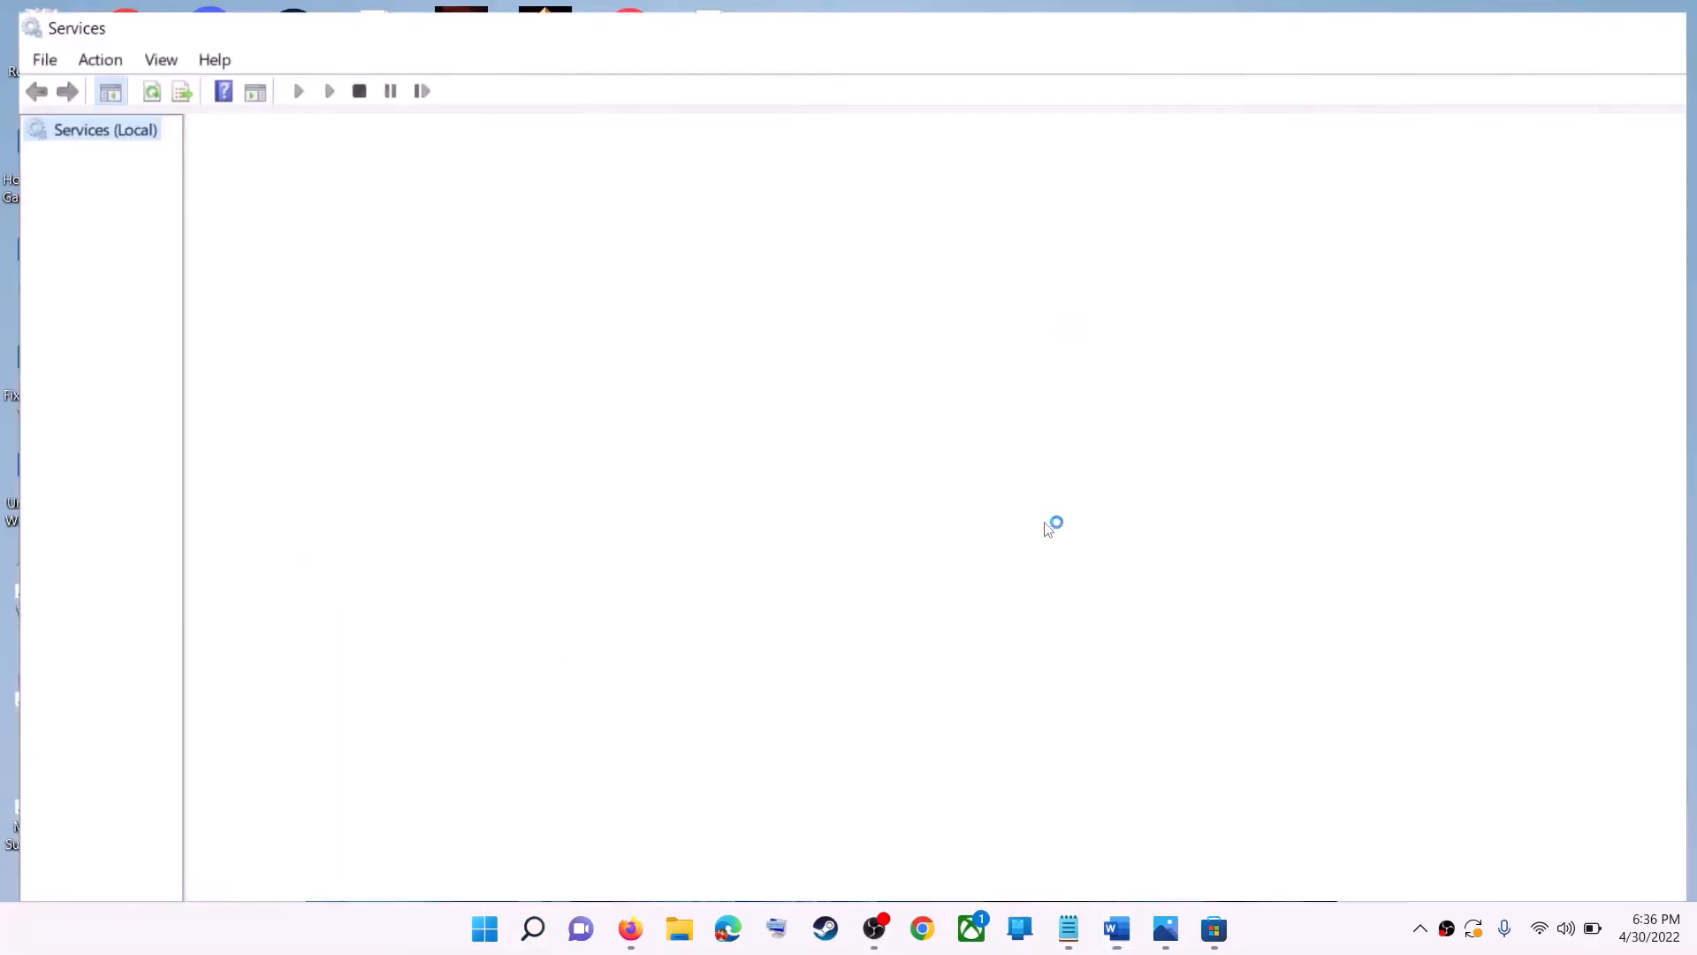
- Set the Windows Update service's startup type to Automatic, apply it, and restart the service
left_click(555, 675)
key("w")
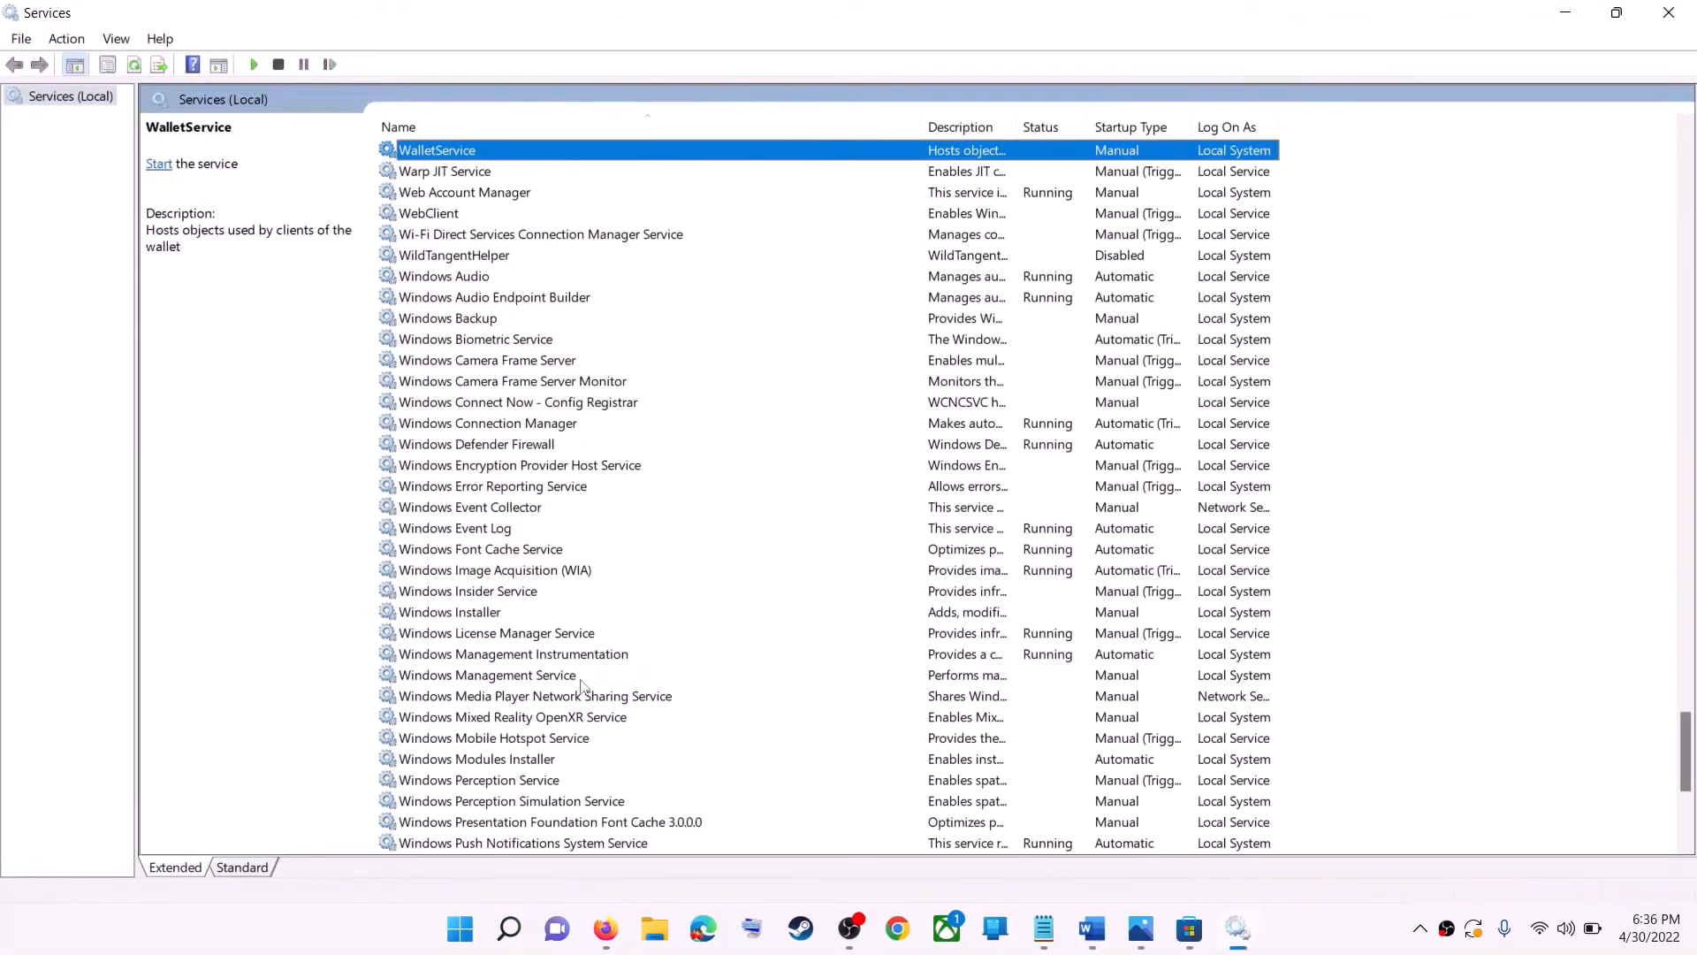
scroll(586, 774, "down", 6)
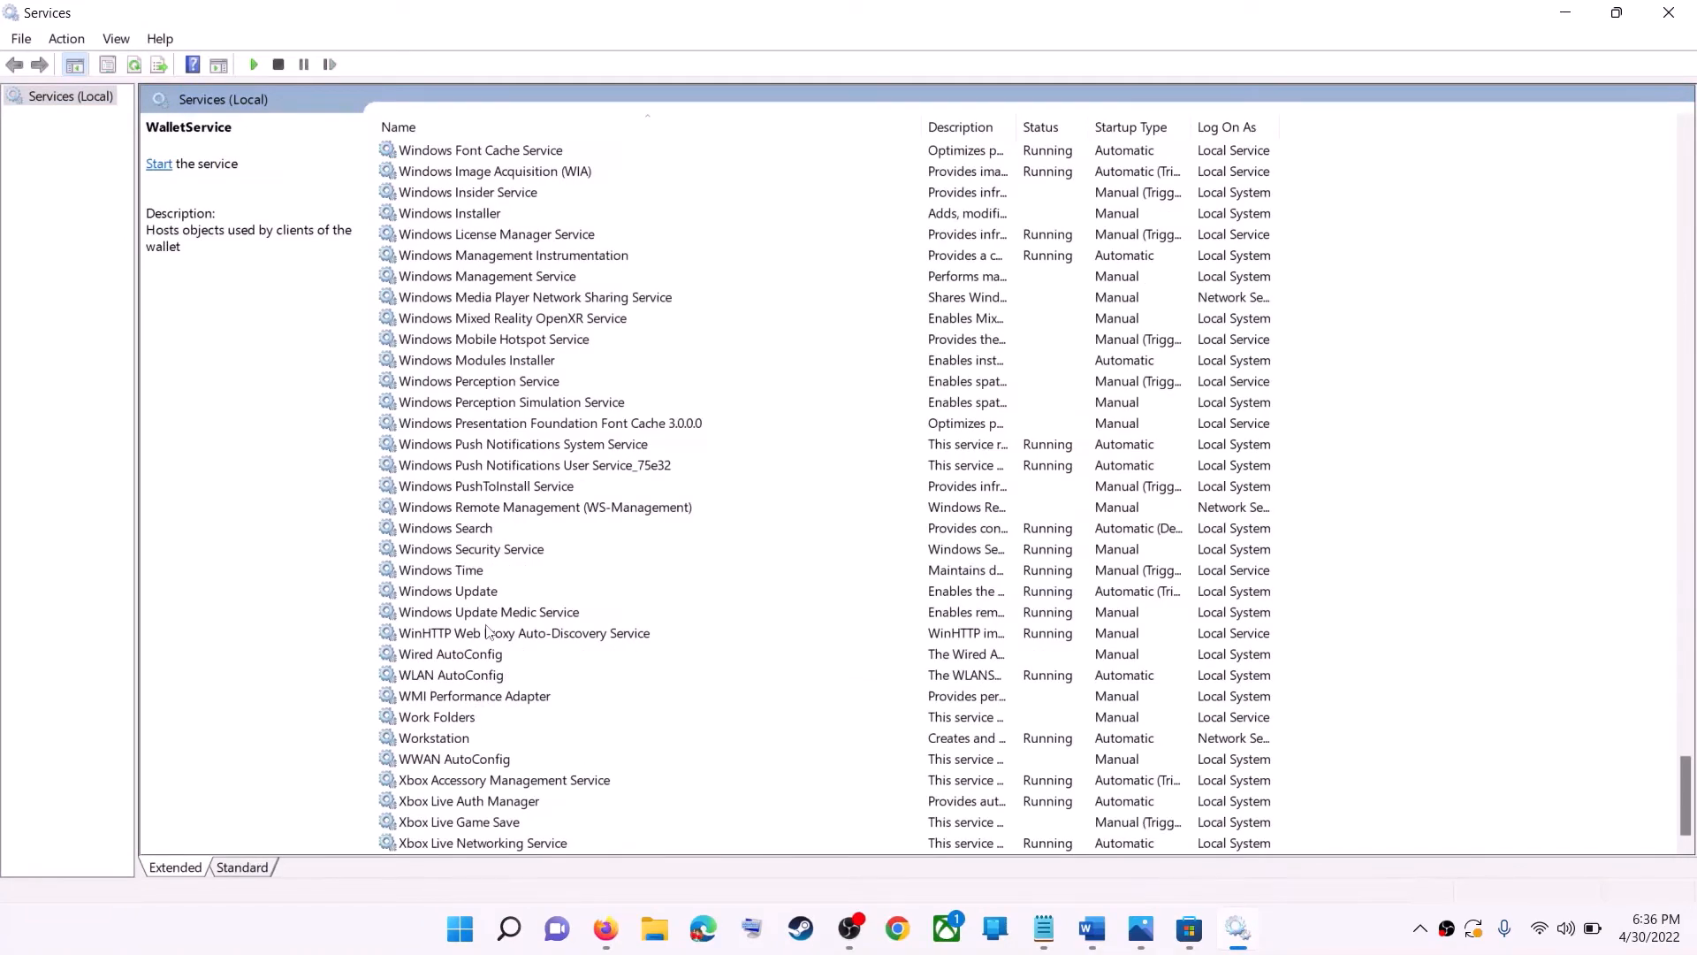
left_click(481, 593)
double_click(571, 600)
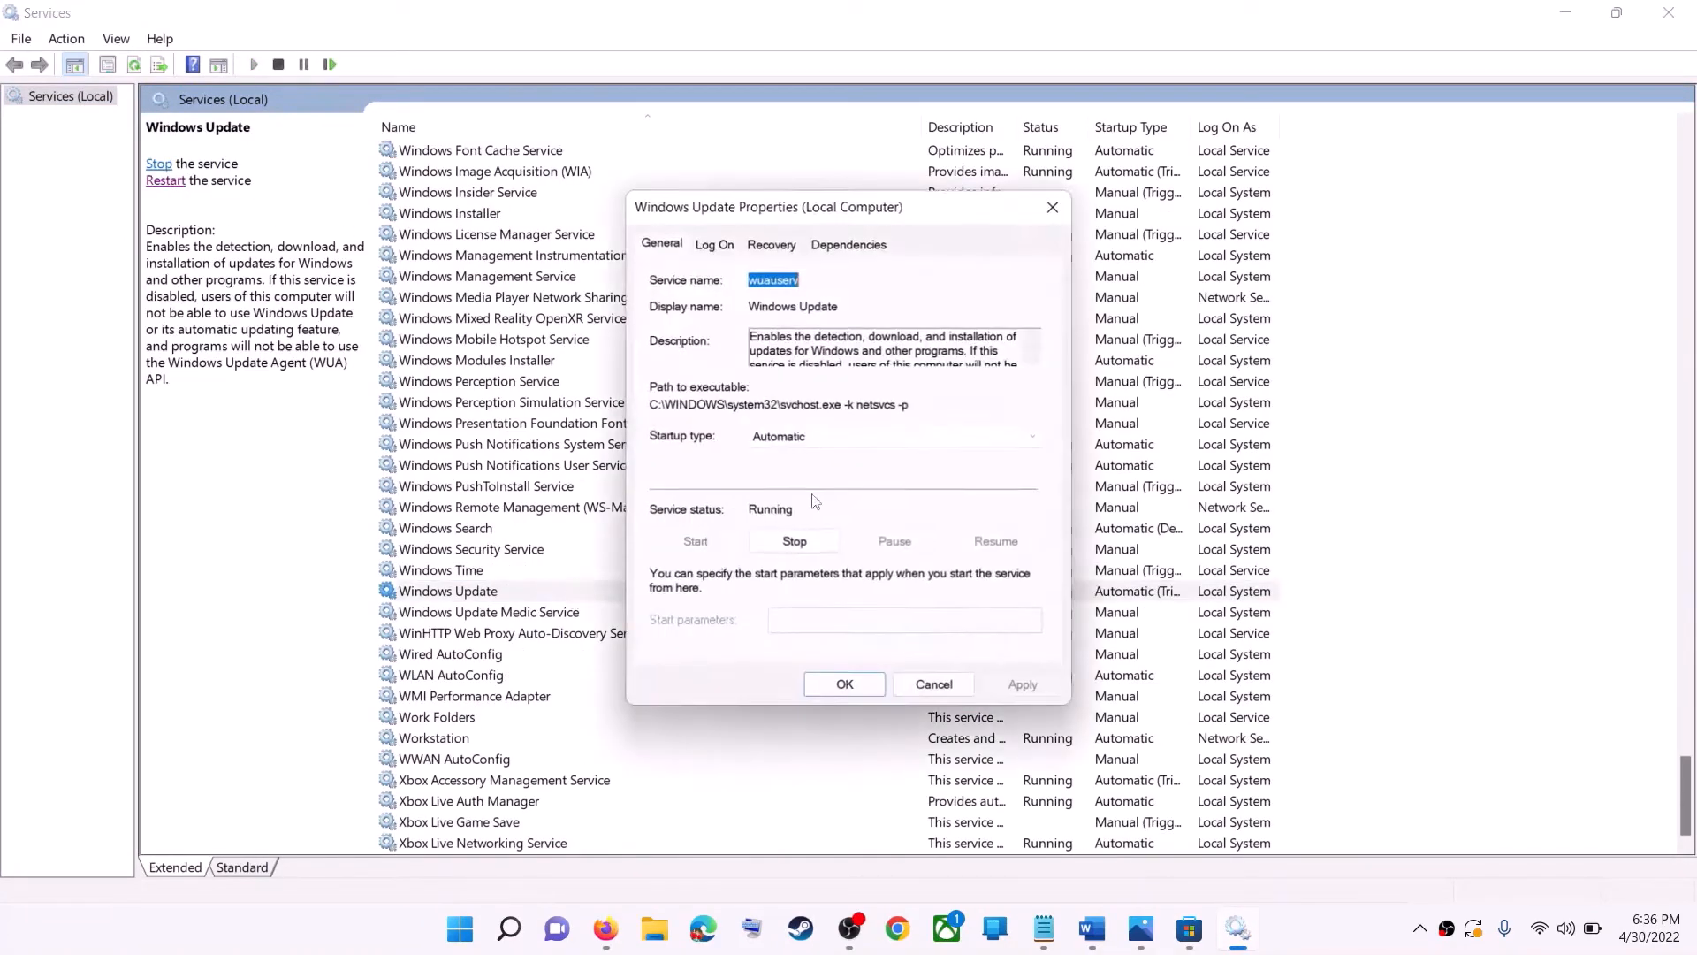
left_click(831, 442)
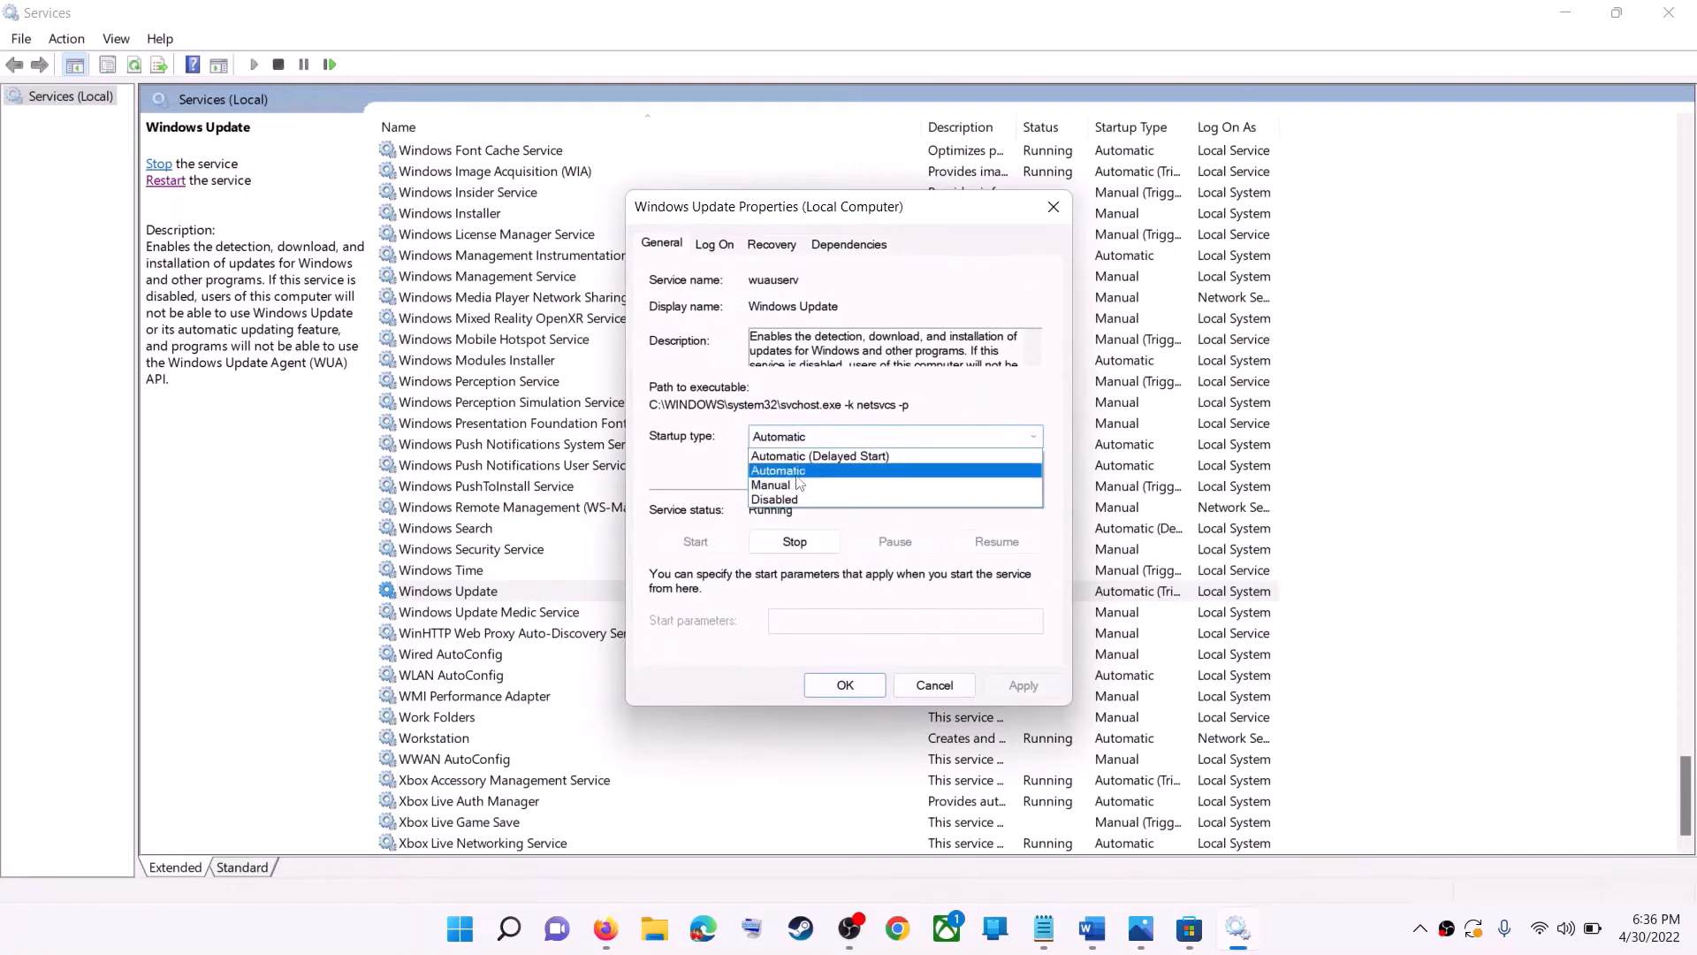
left_click(939, 559)
left_click(1004, 688)
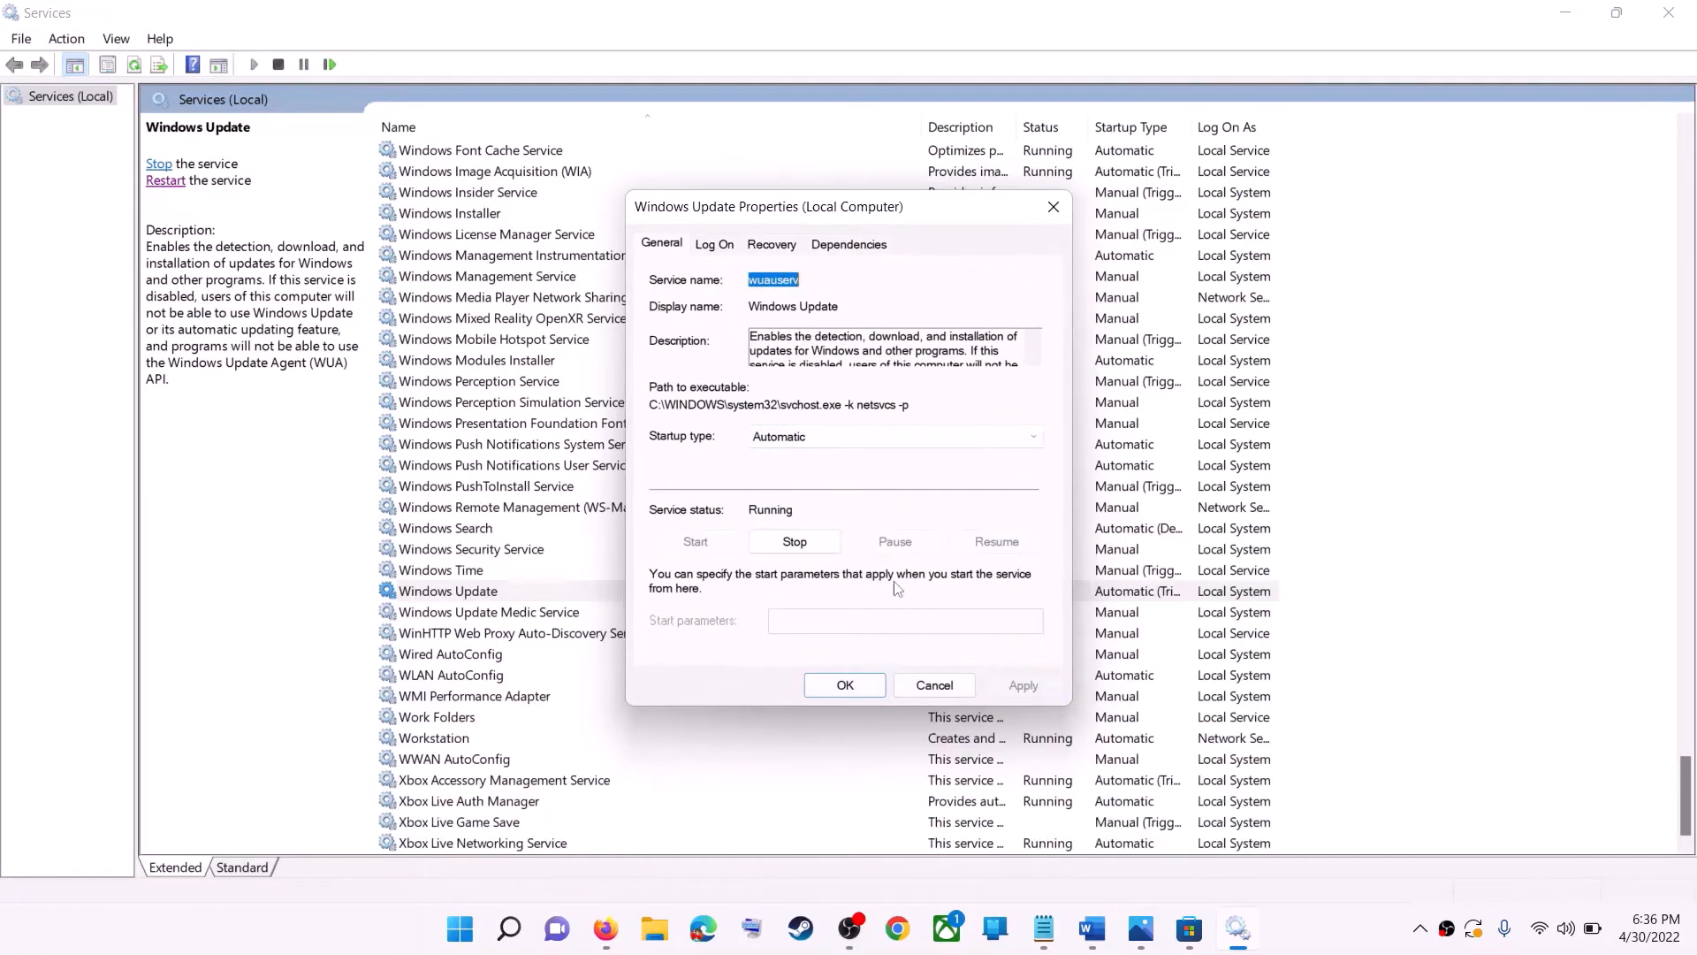
left_click(844, 685)
left_click(433, 594)
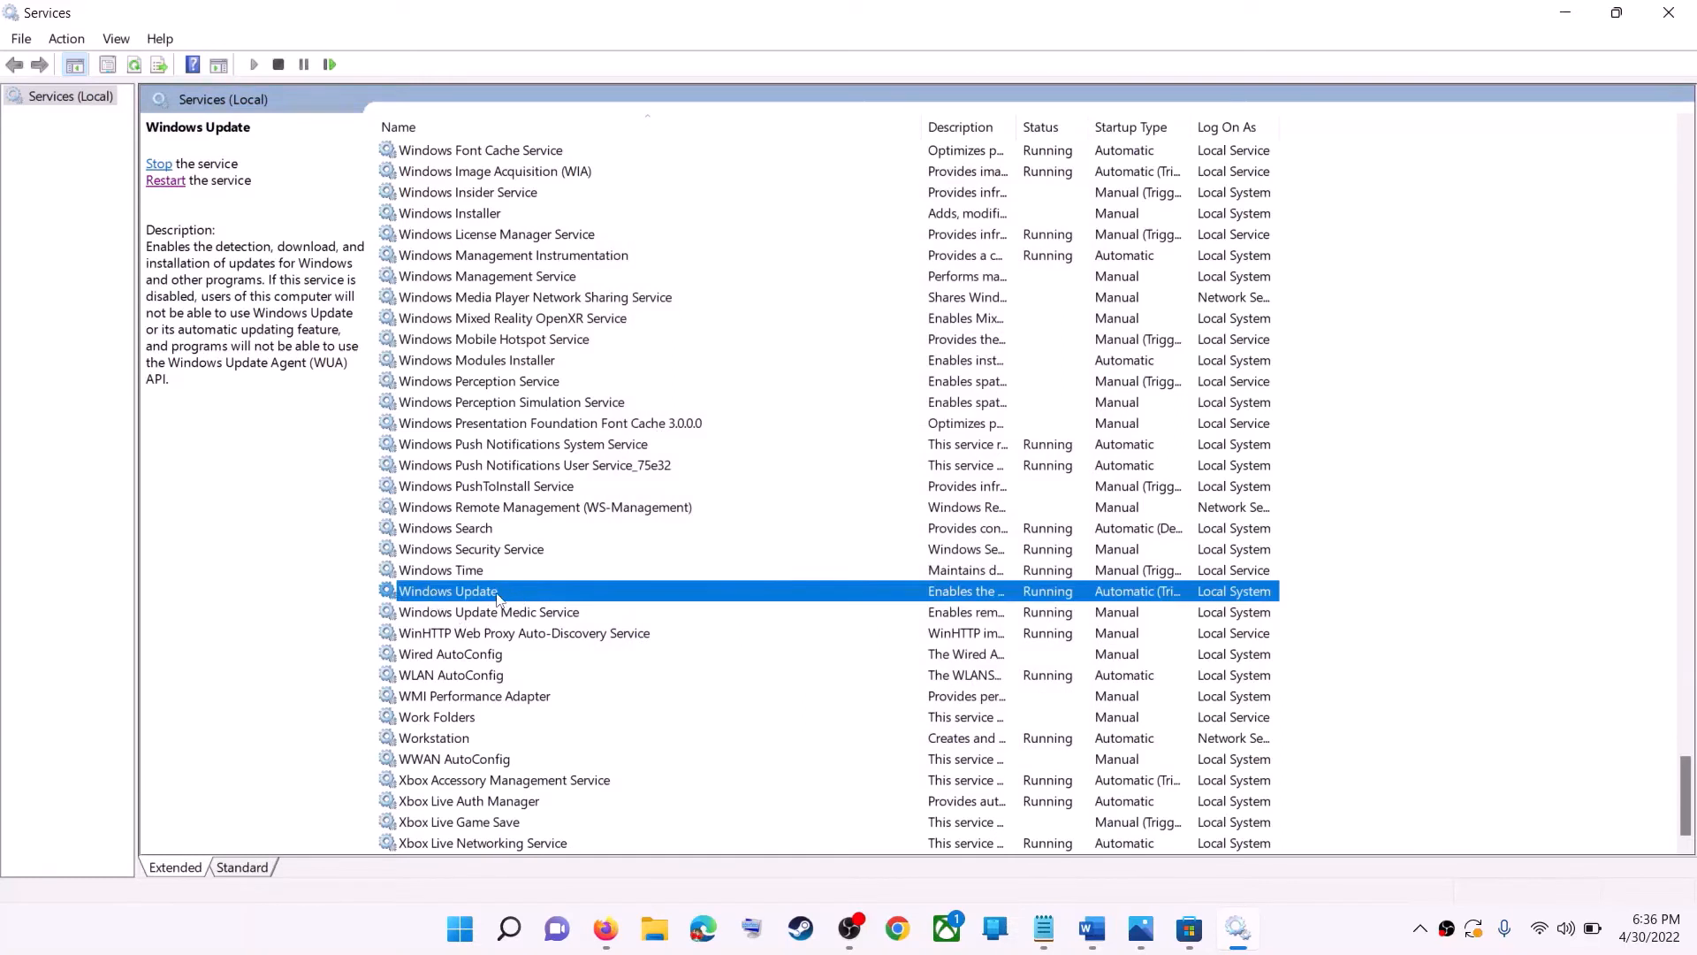
left_click(166, 182)
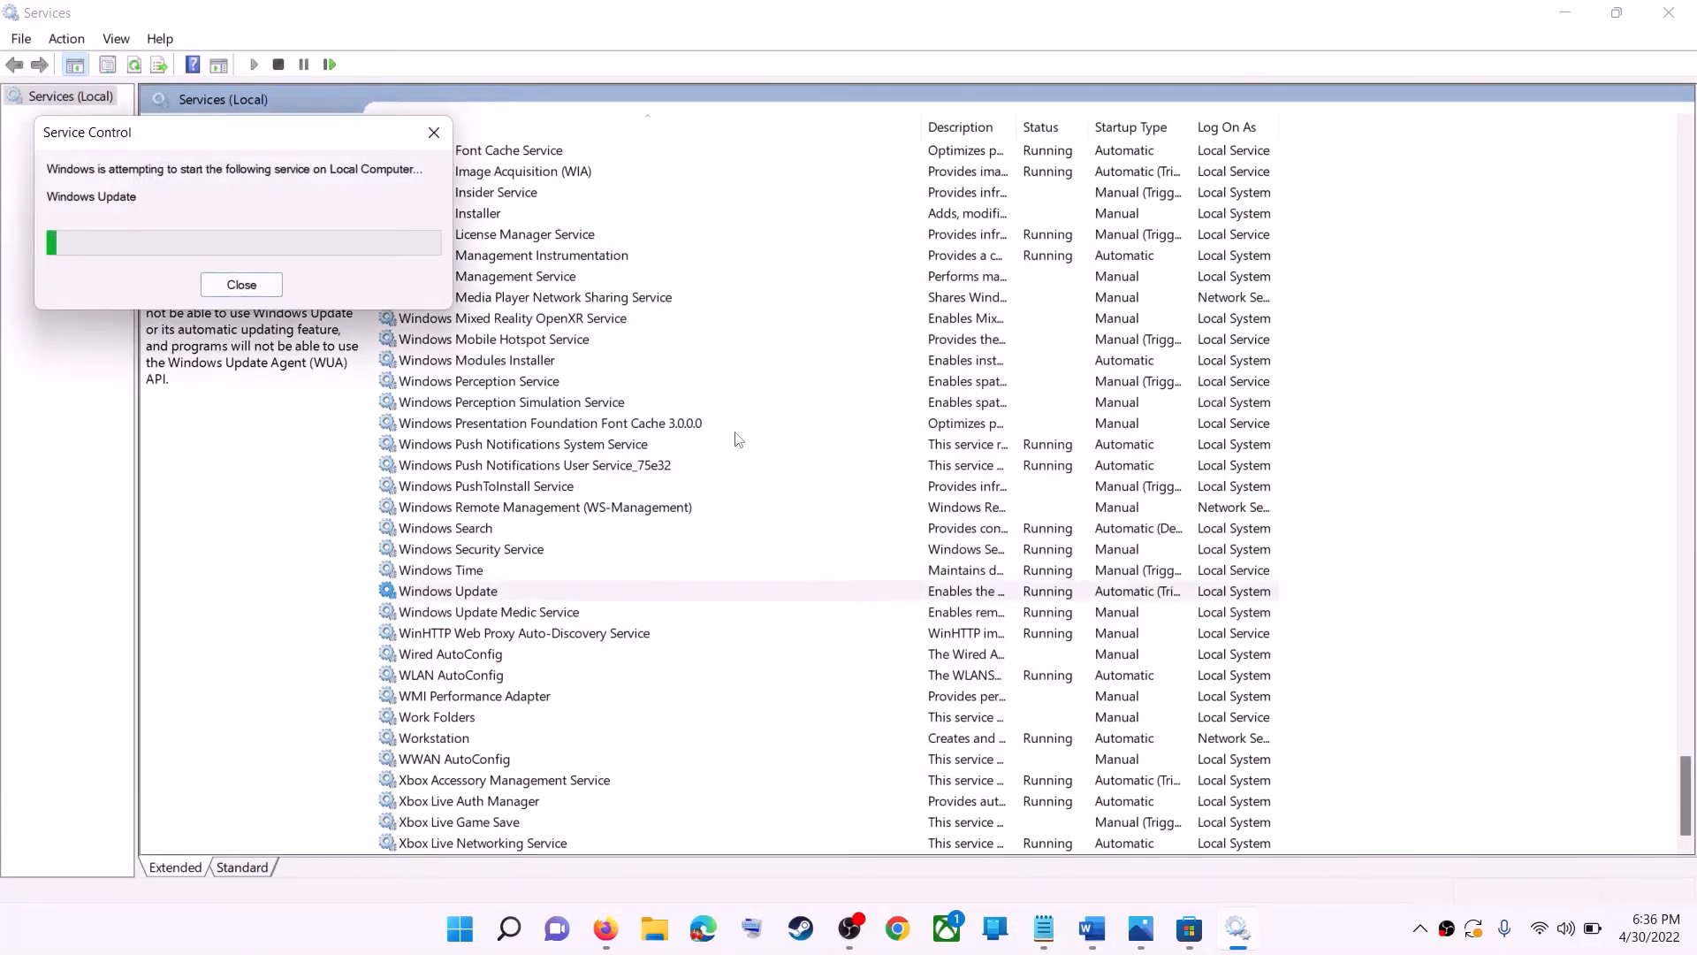
- Set the Microsoft Store Install Service's startup type to Automatic, apply it, restart the service, and close Services
left_click(544, 451)
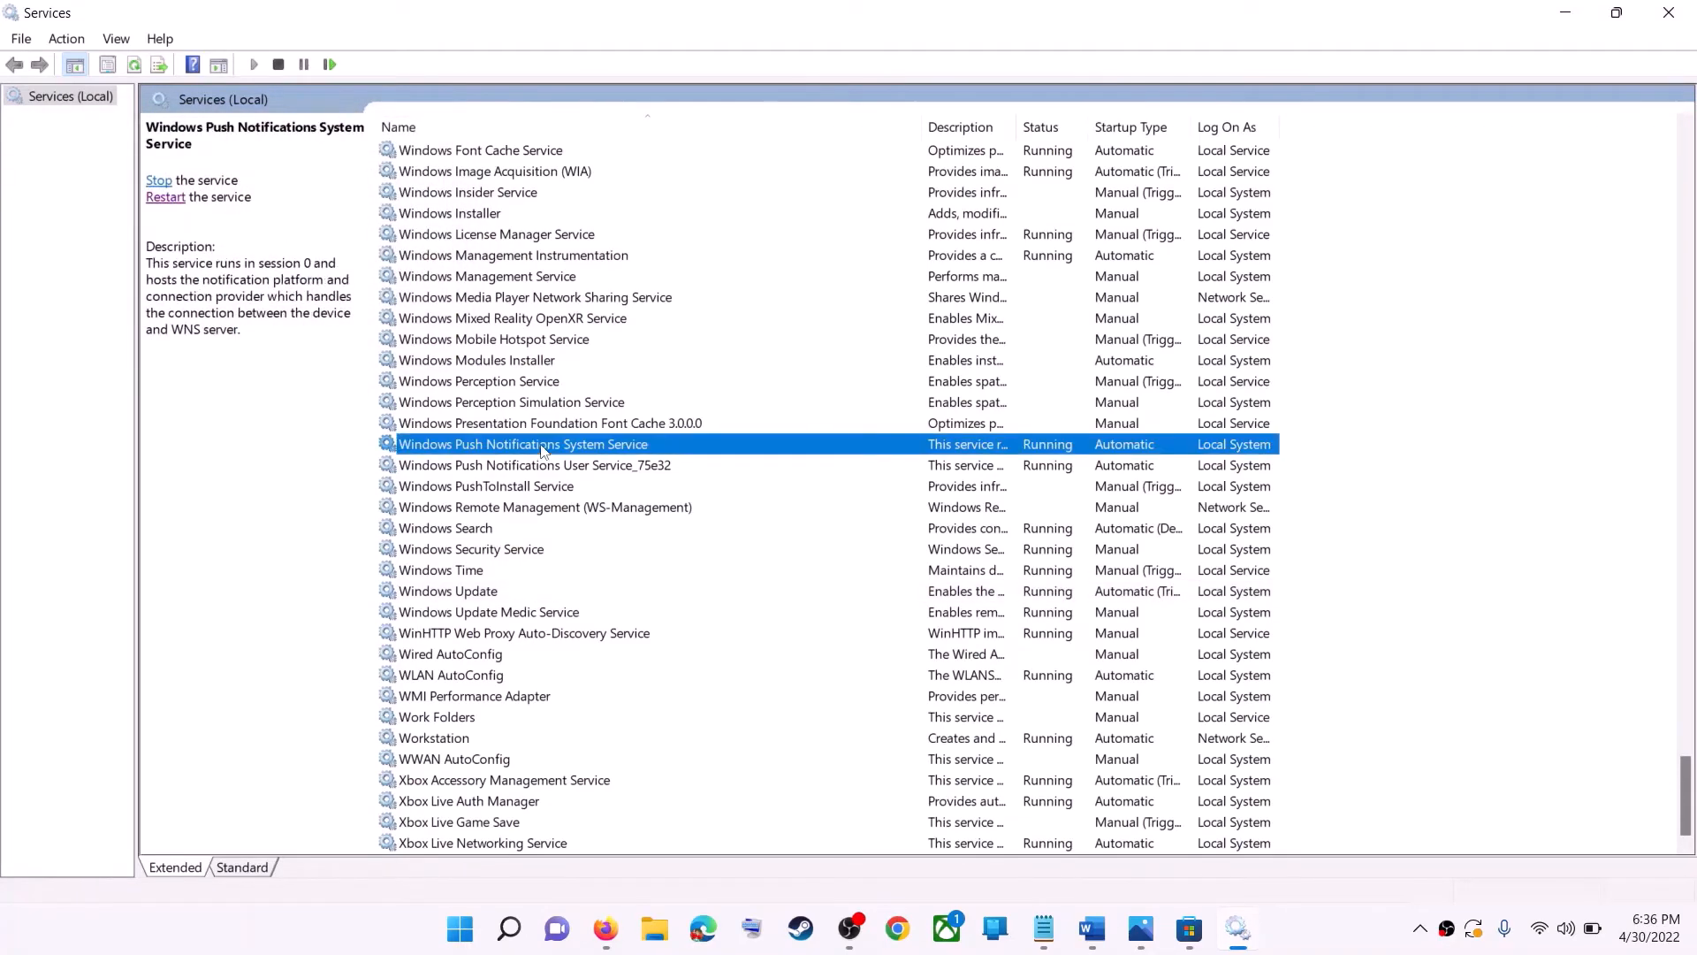
key("m")
left_click(547, 471)
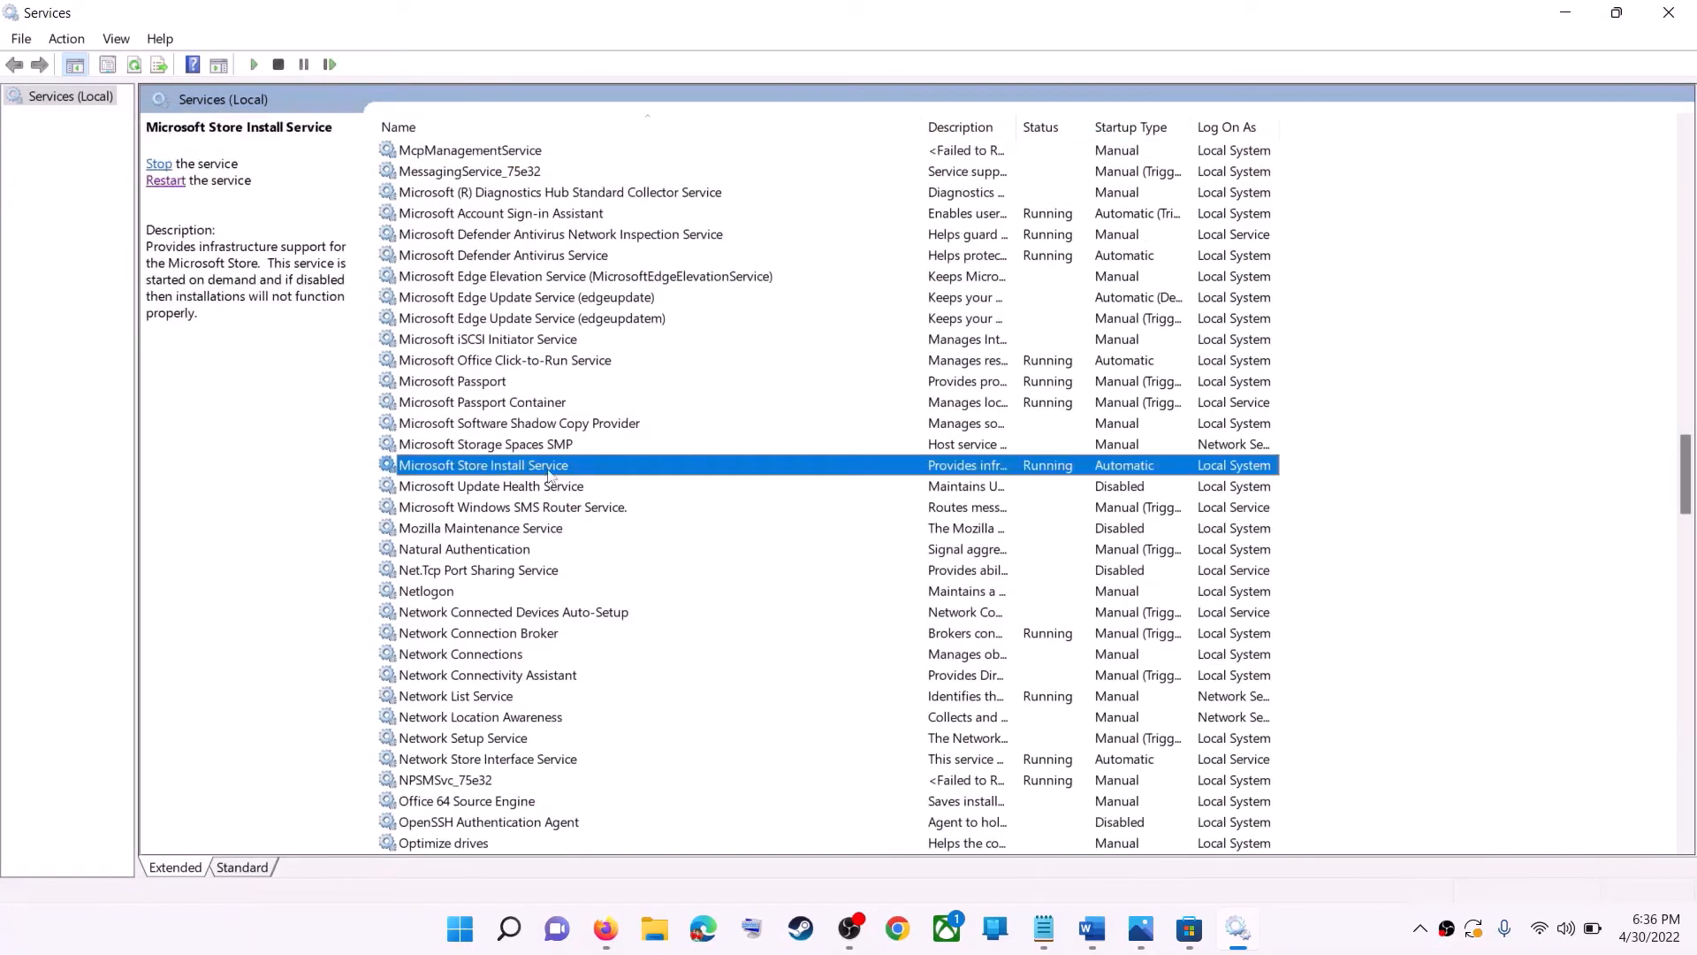
double_click(788, 476)
left_click(800, 437)
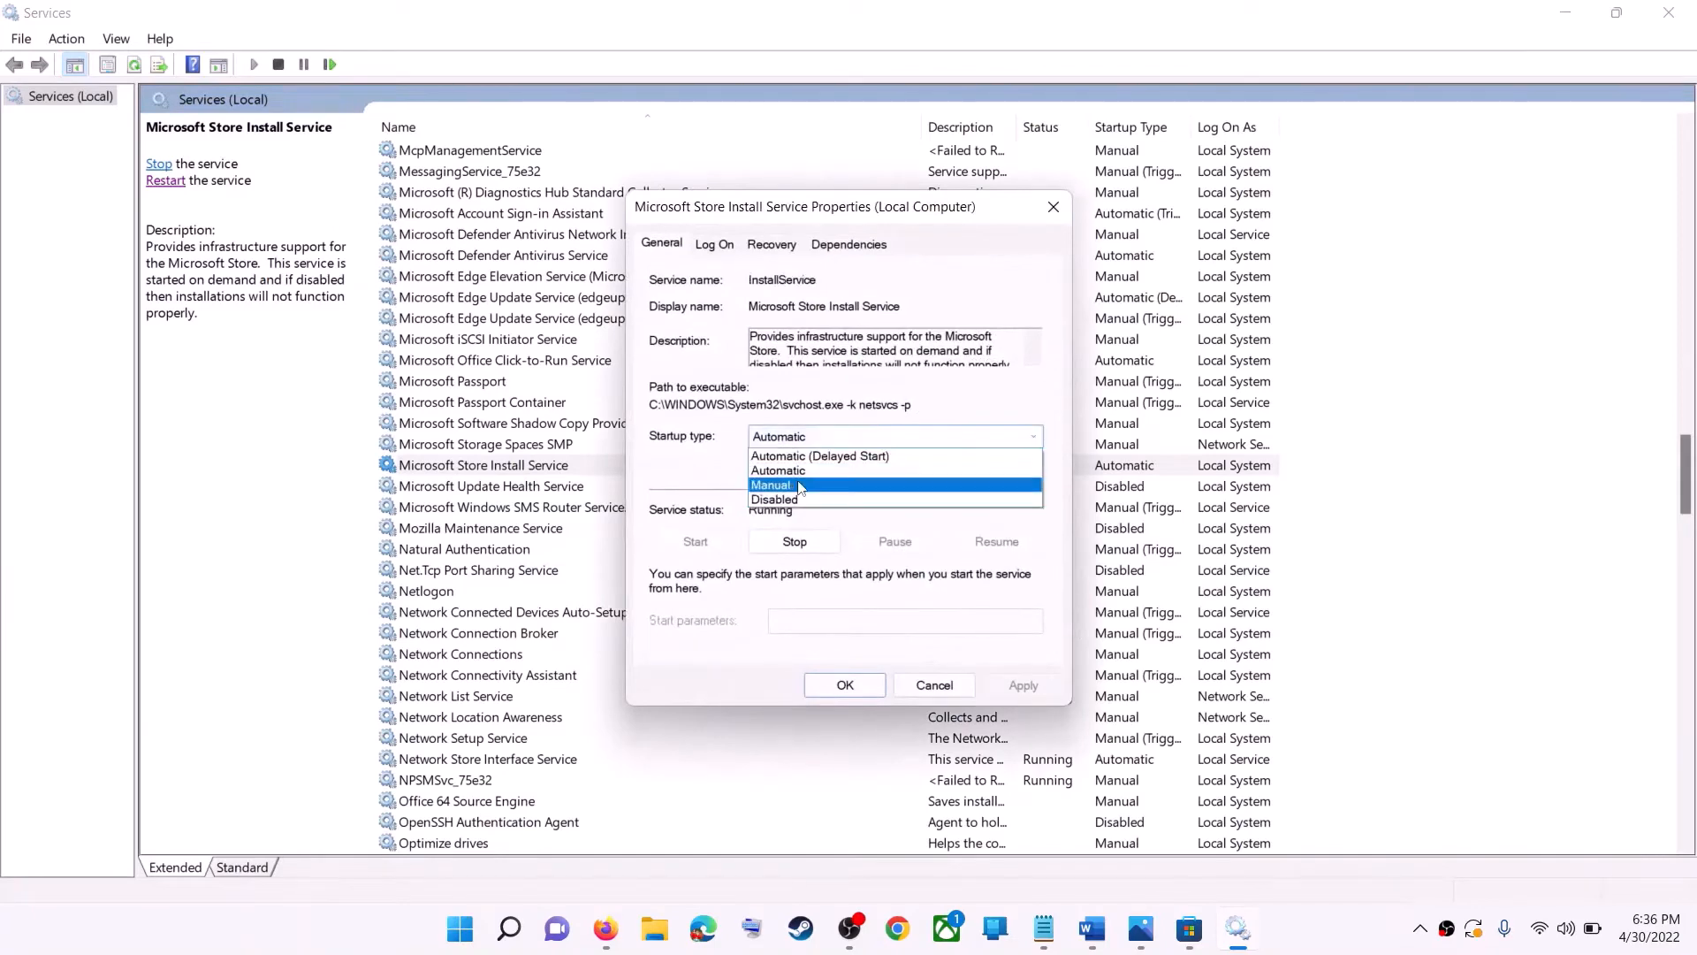
left_click(788, 476)
left_click(1022, 689)
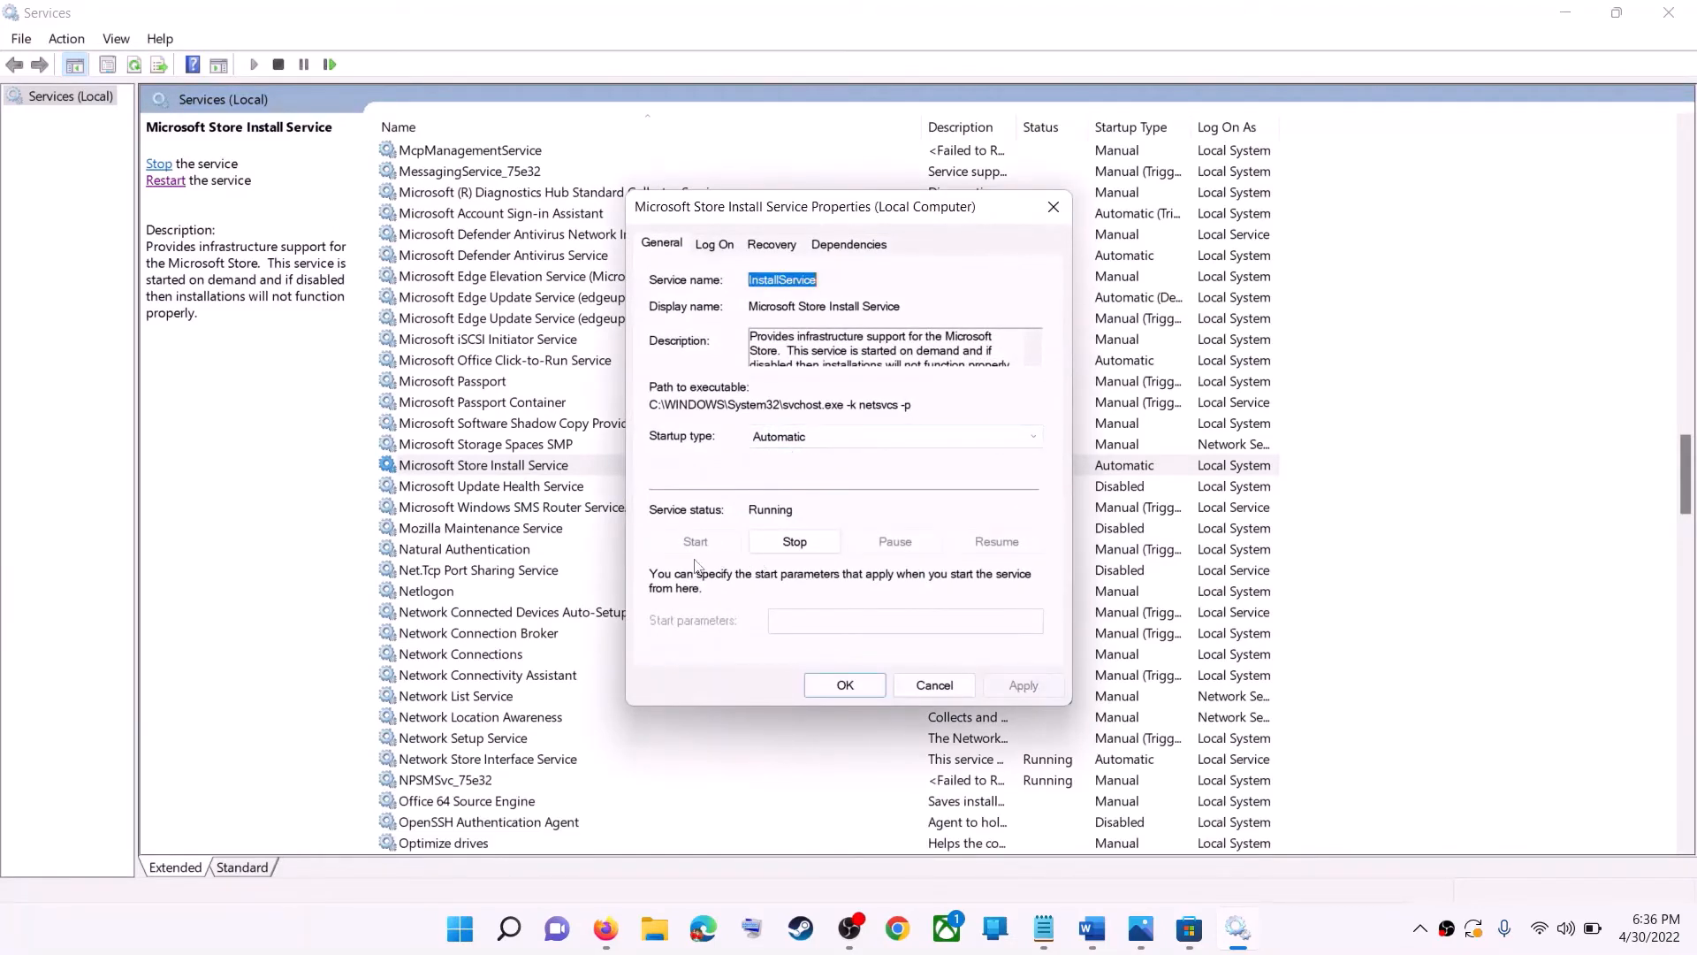
left_click(845, 685)
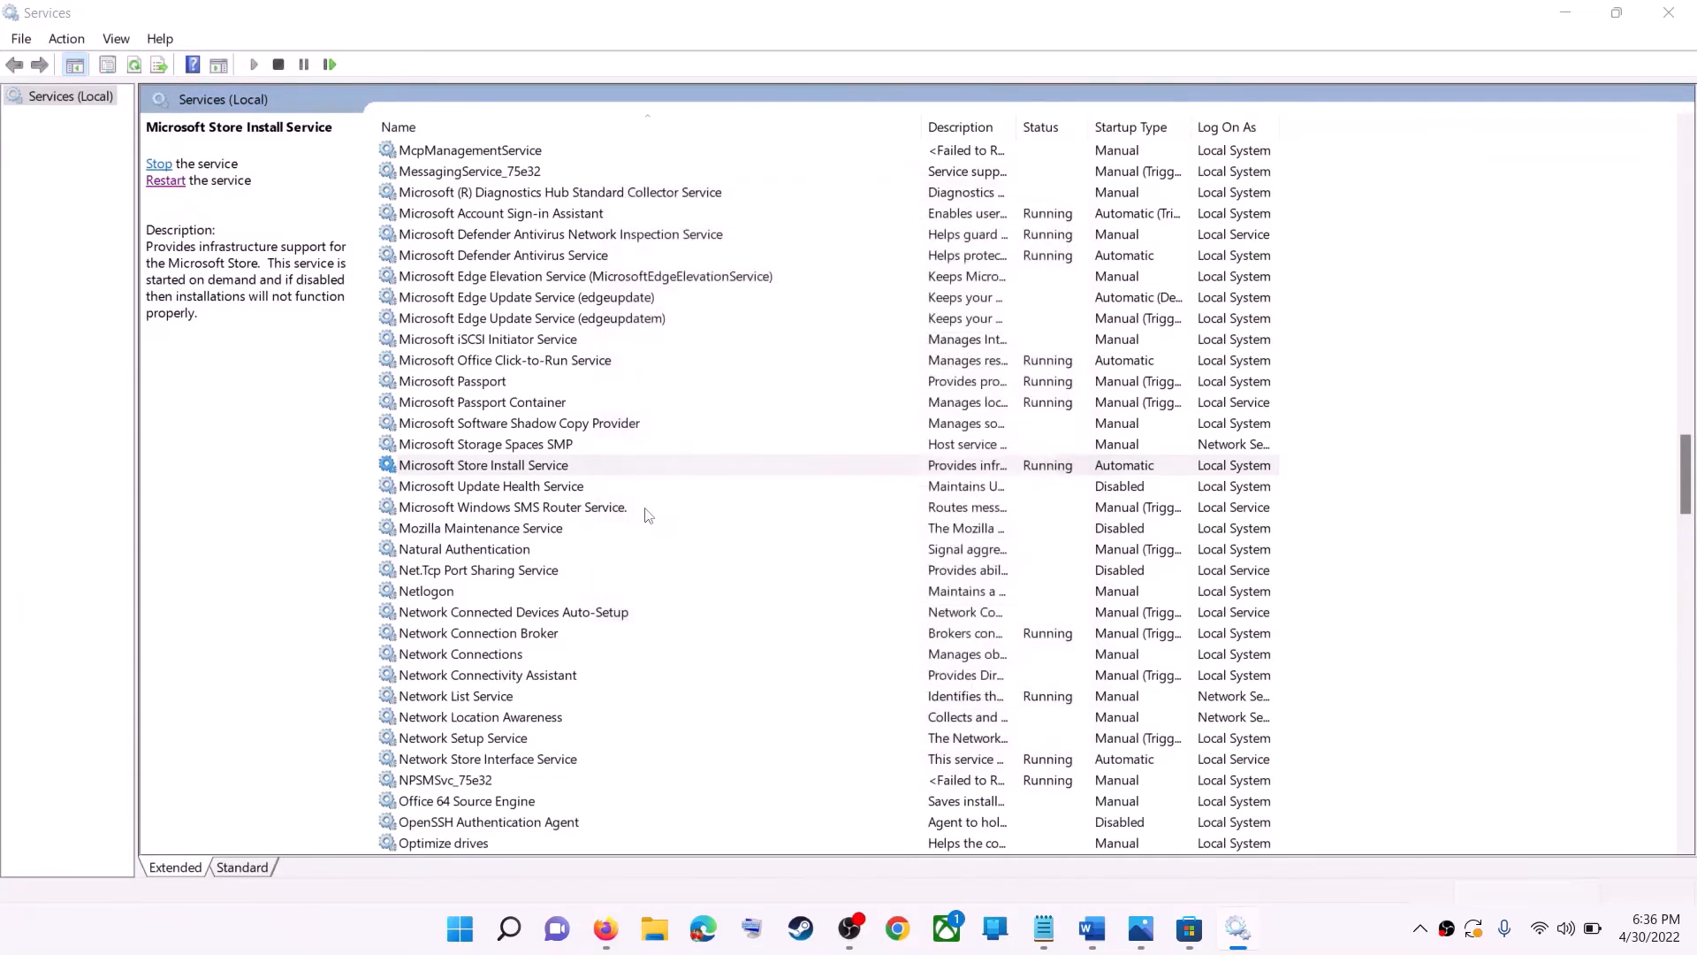
left_click(156, 186)
left_click(1668, 13)
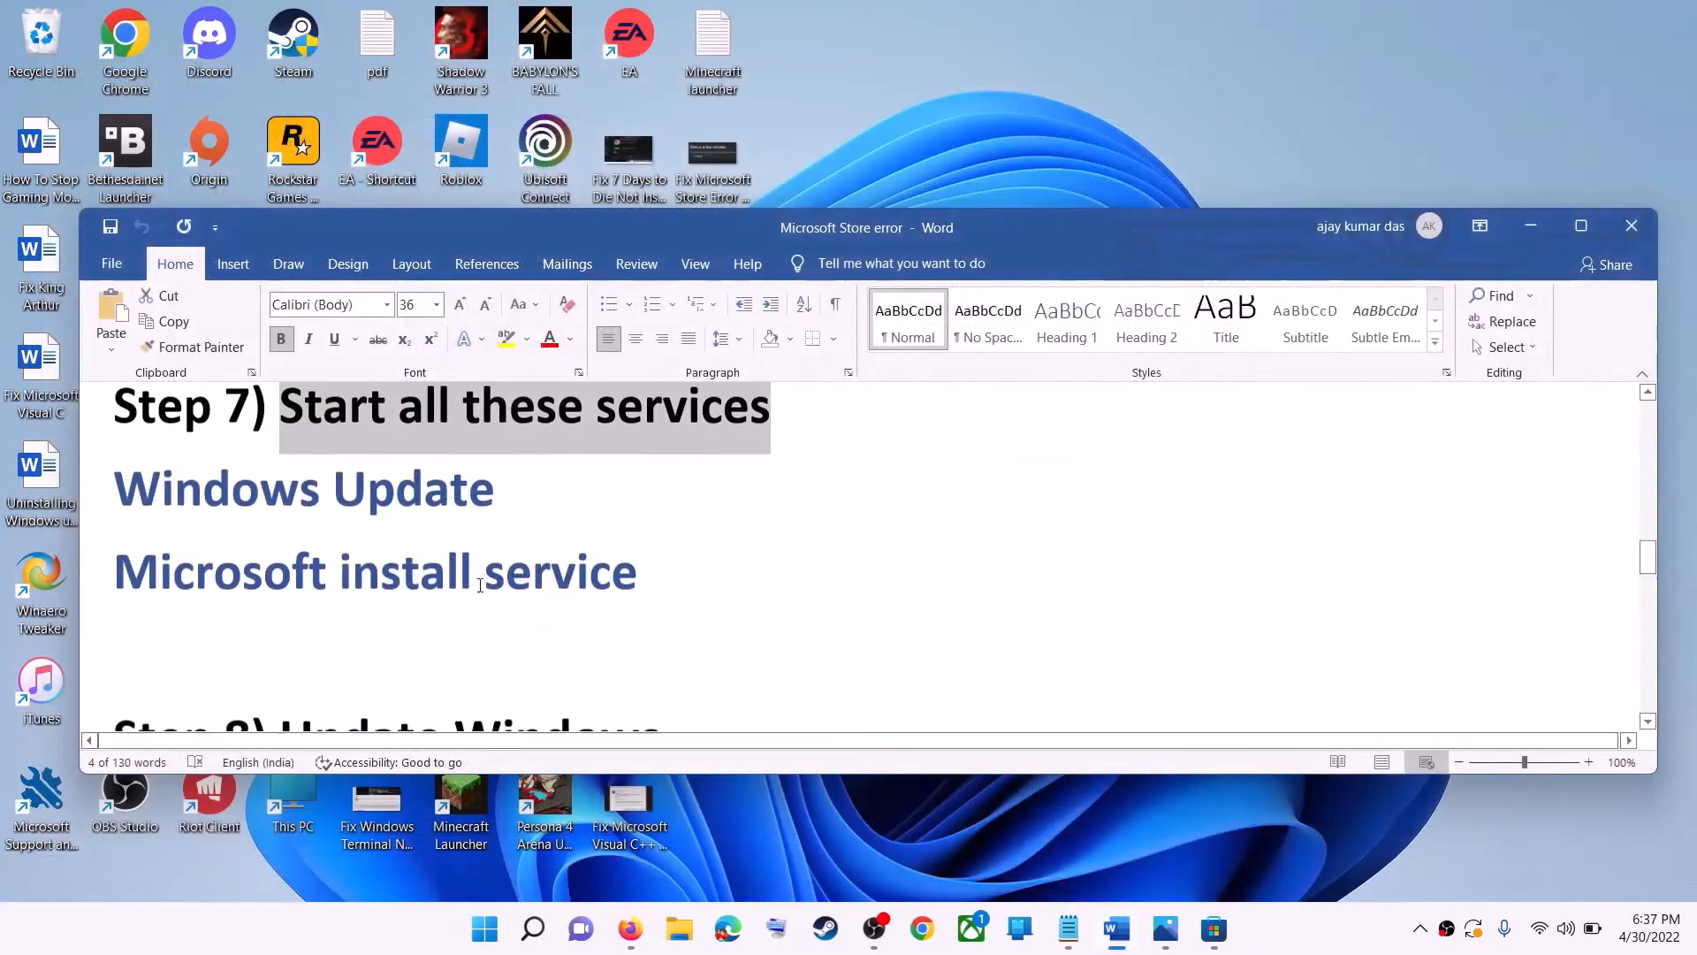
- Highlight the Step 8 'Update Windows' instruction in the notes document
scroll(480, 585, "down", 4)
scroll(523, 555, "up", 1)
left_click_drag(396, 579, 680, 594)
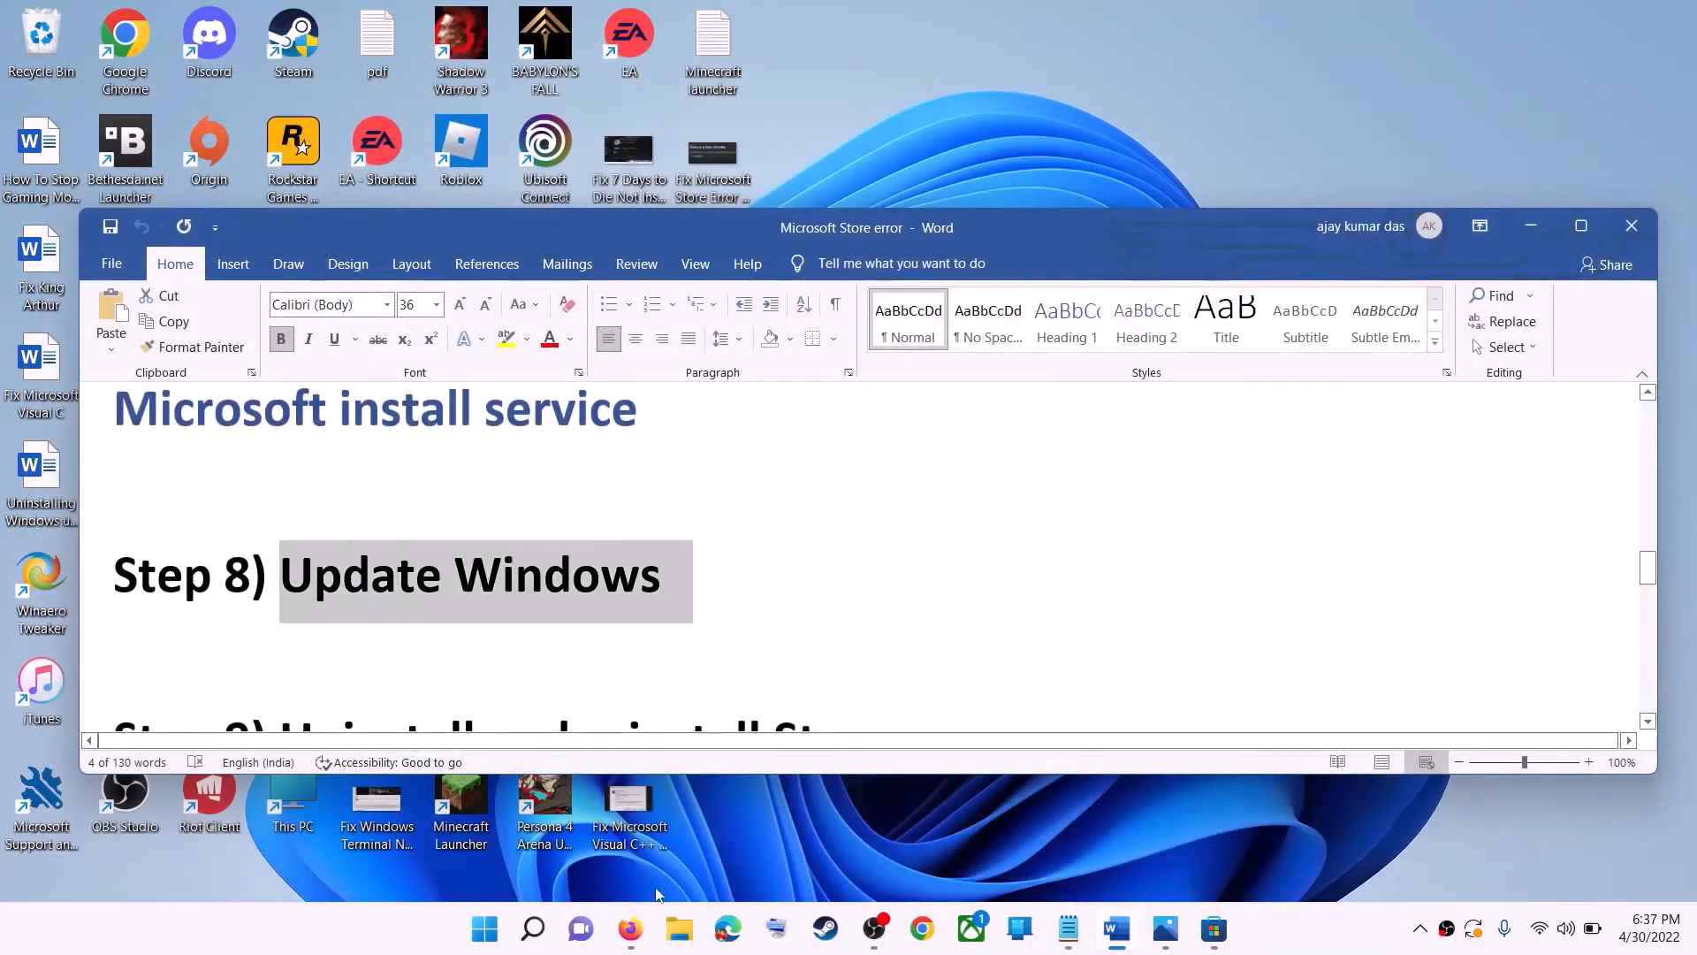
- Open the Windows Update page in Settings from Start, then minimize Settings
left_click(484, 928)
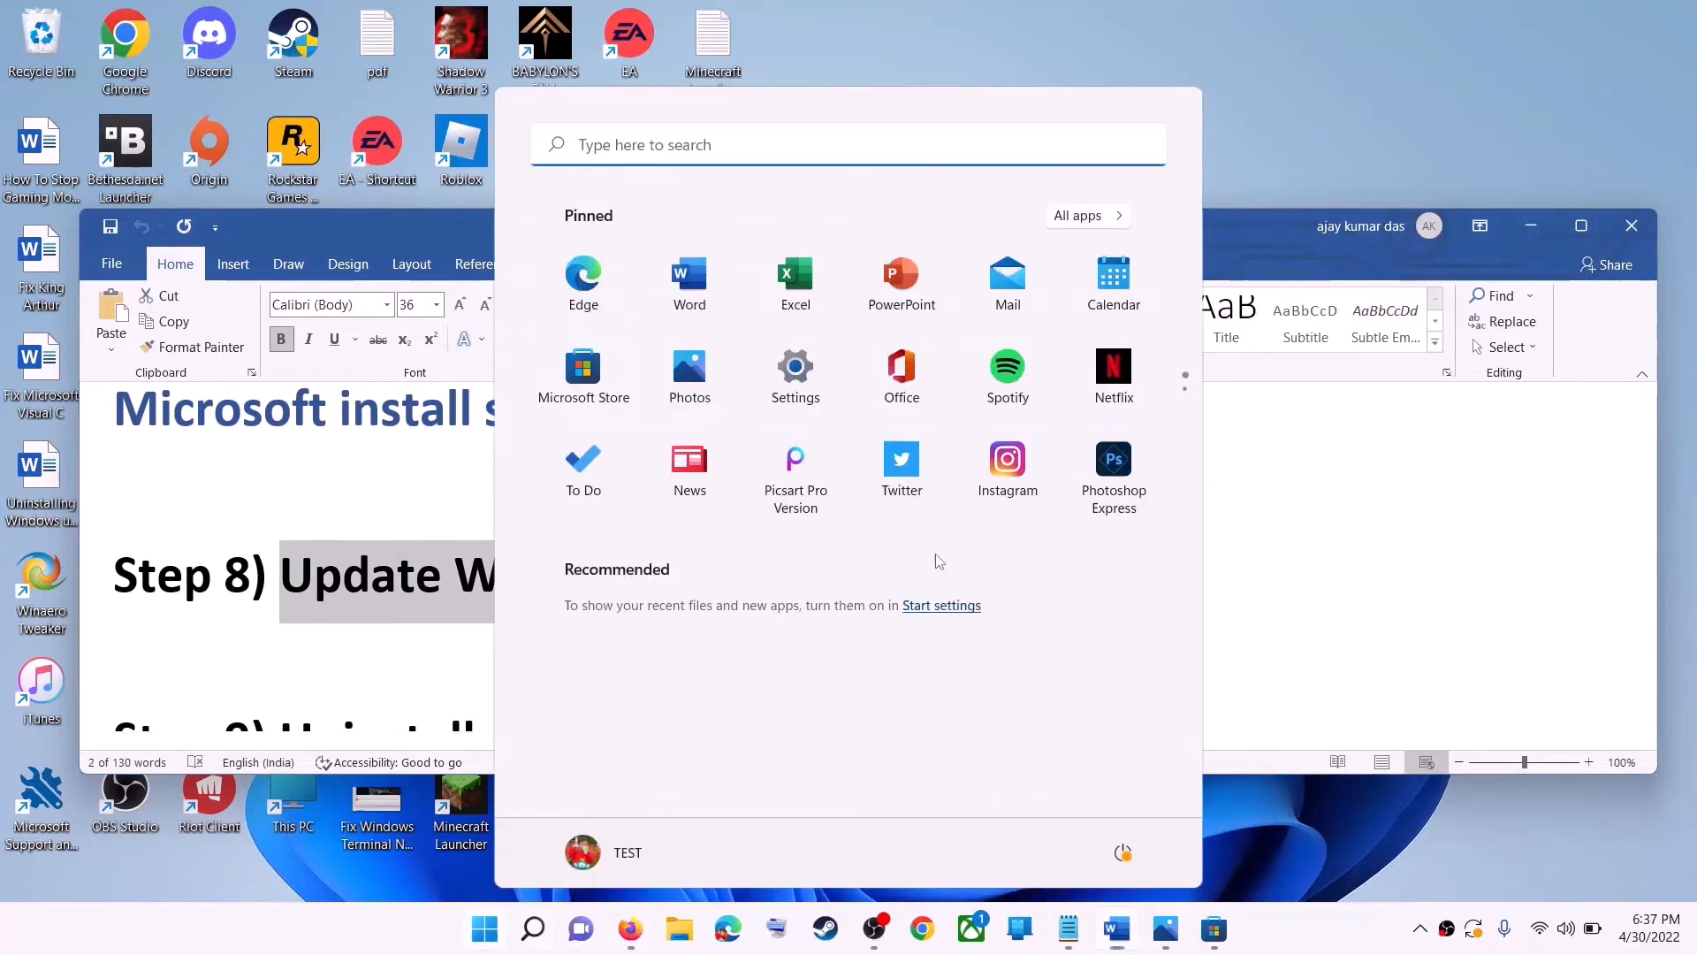
left_click(792, 386)
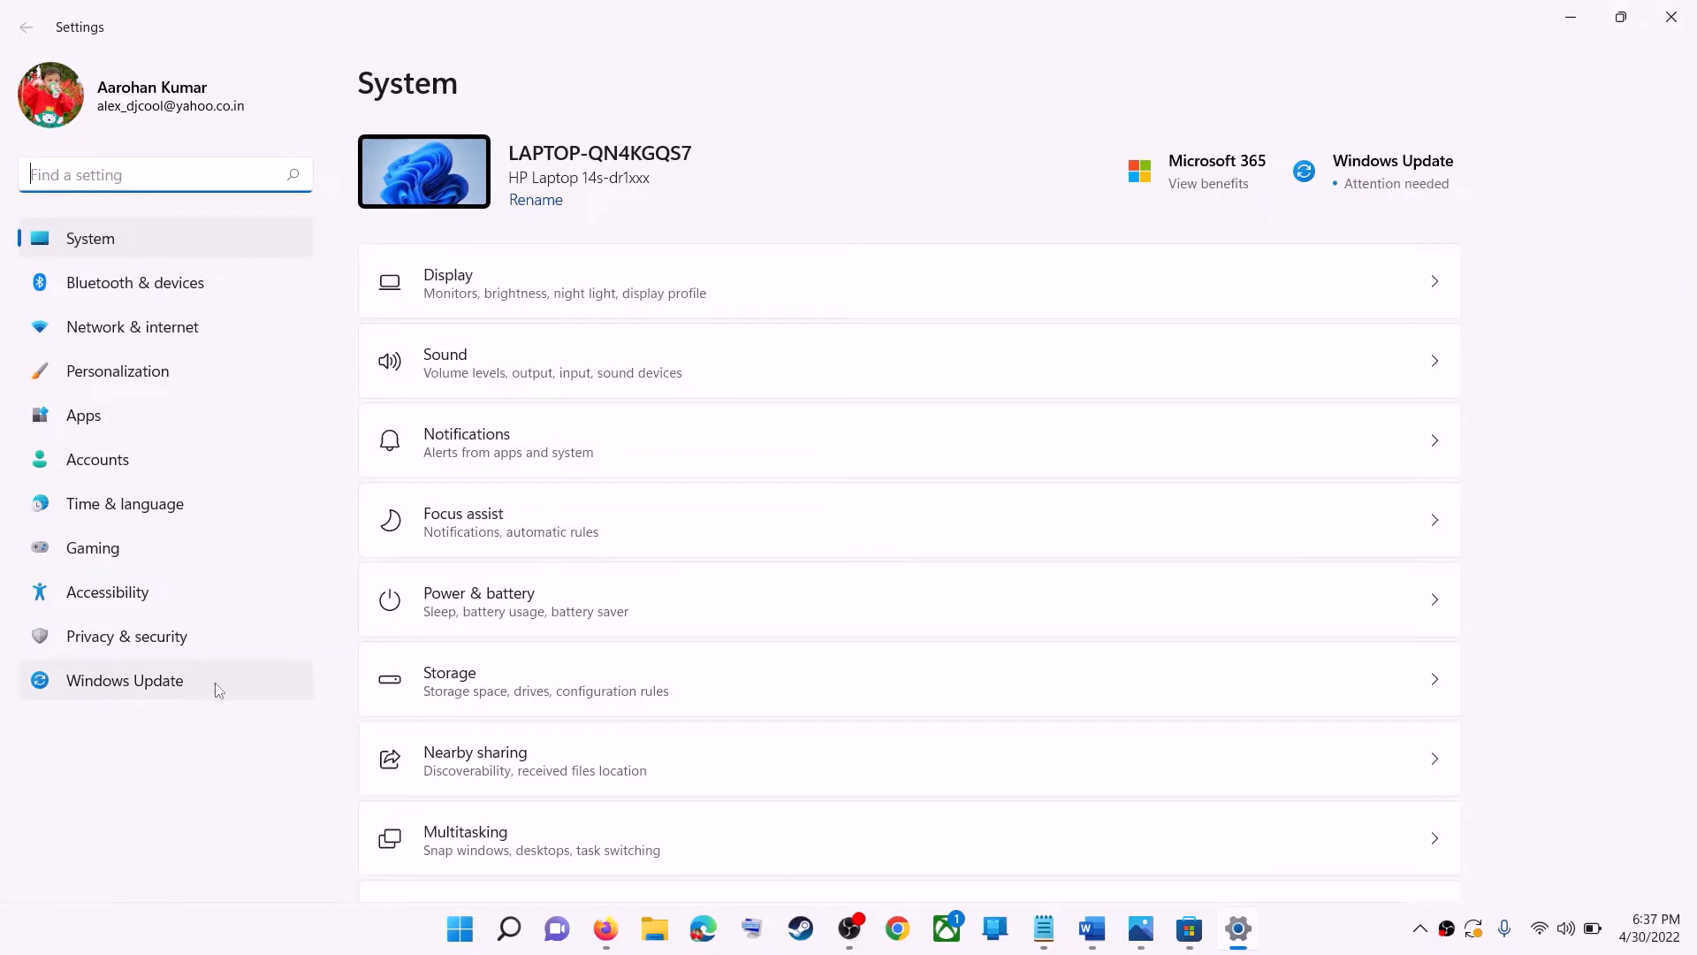
left_click(135, 688)
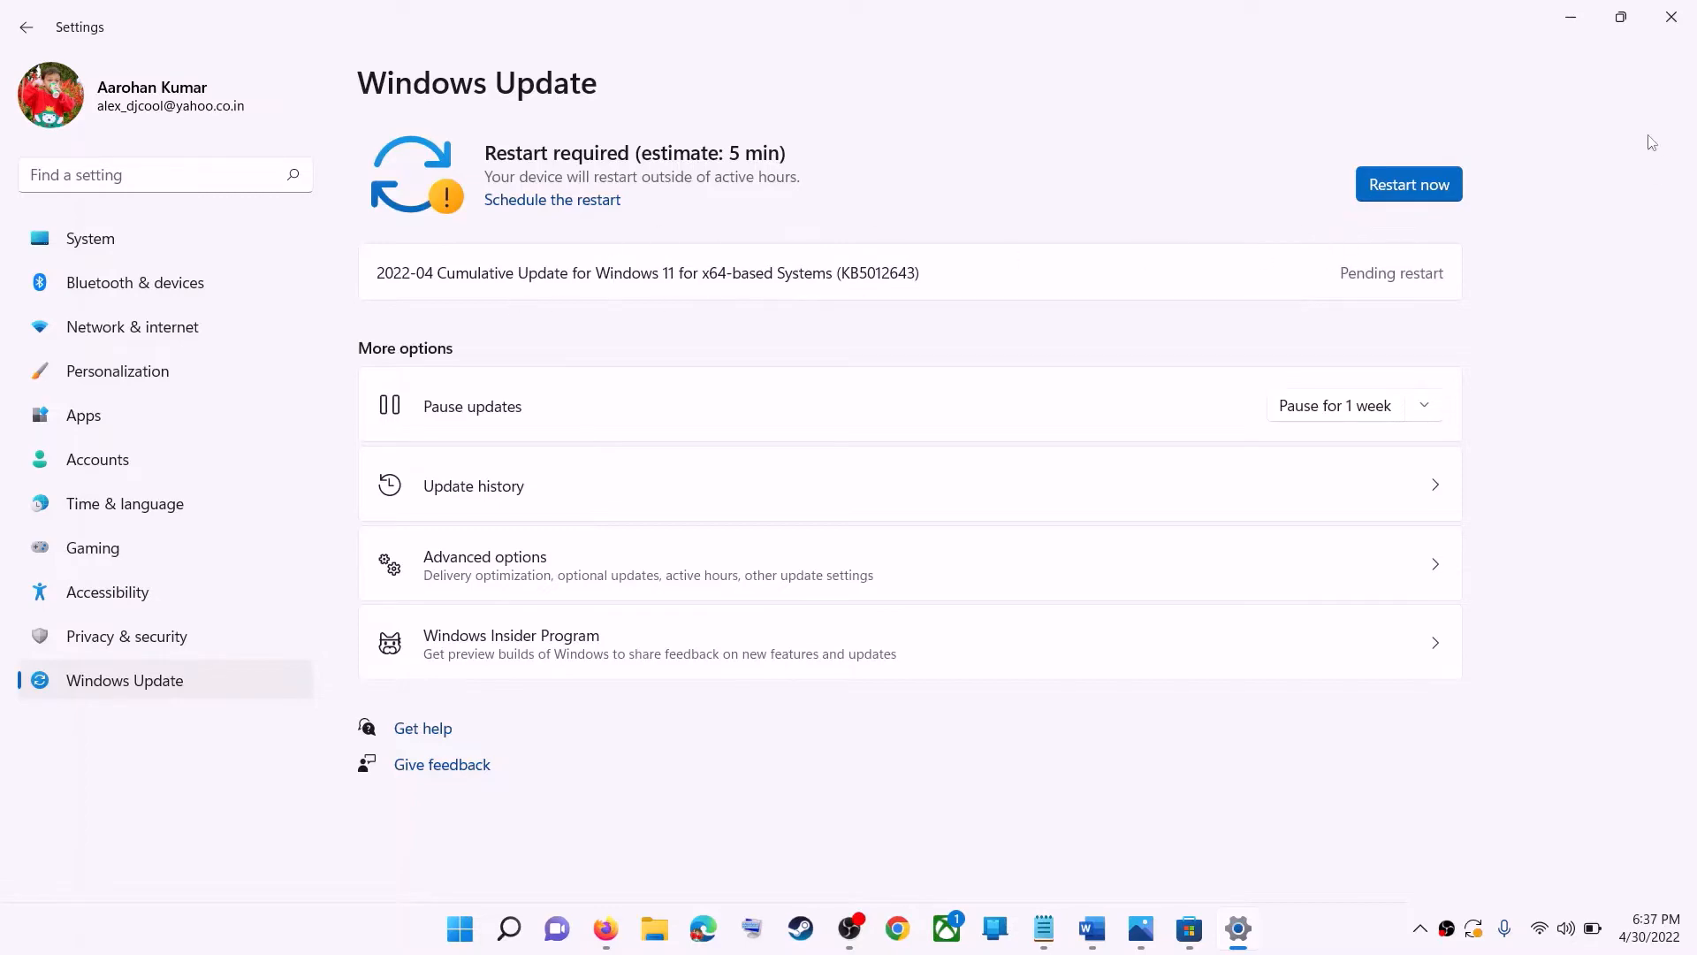
left_click(1570, 21)
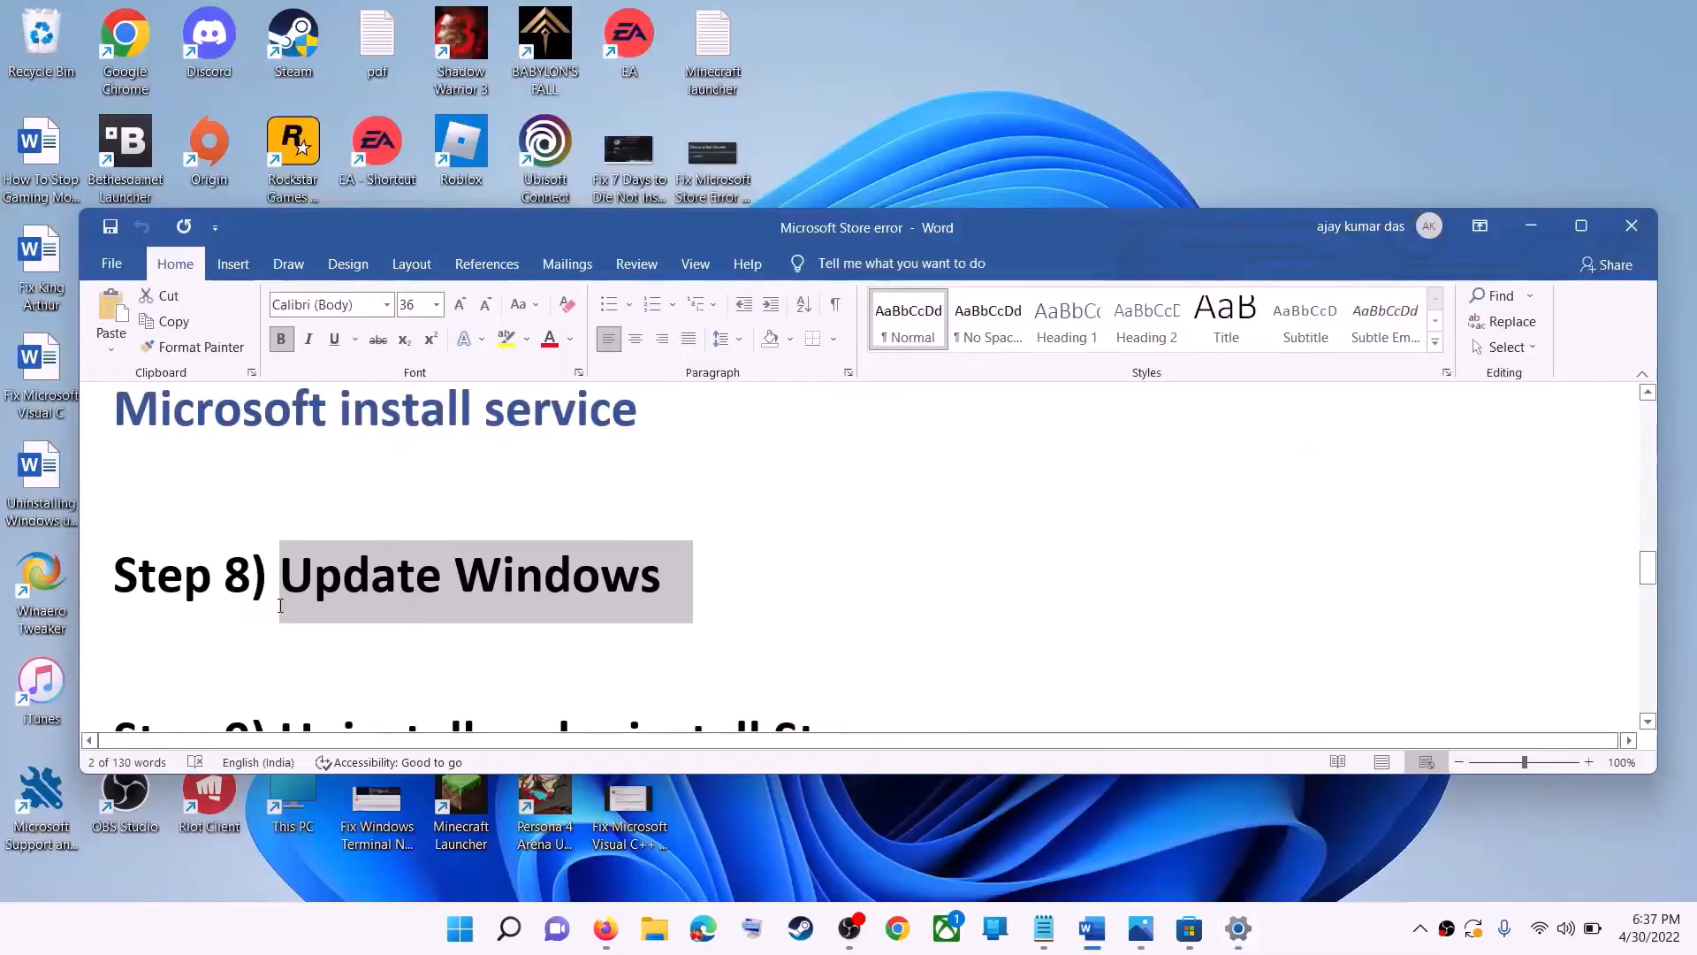
- Copy the Step 9 command 'Get-AppxPackage -allusers *WindowsStore* | Remove-AppxPackage' from the notes document
scroll(500, 592, "down", 3)
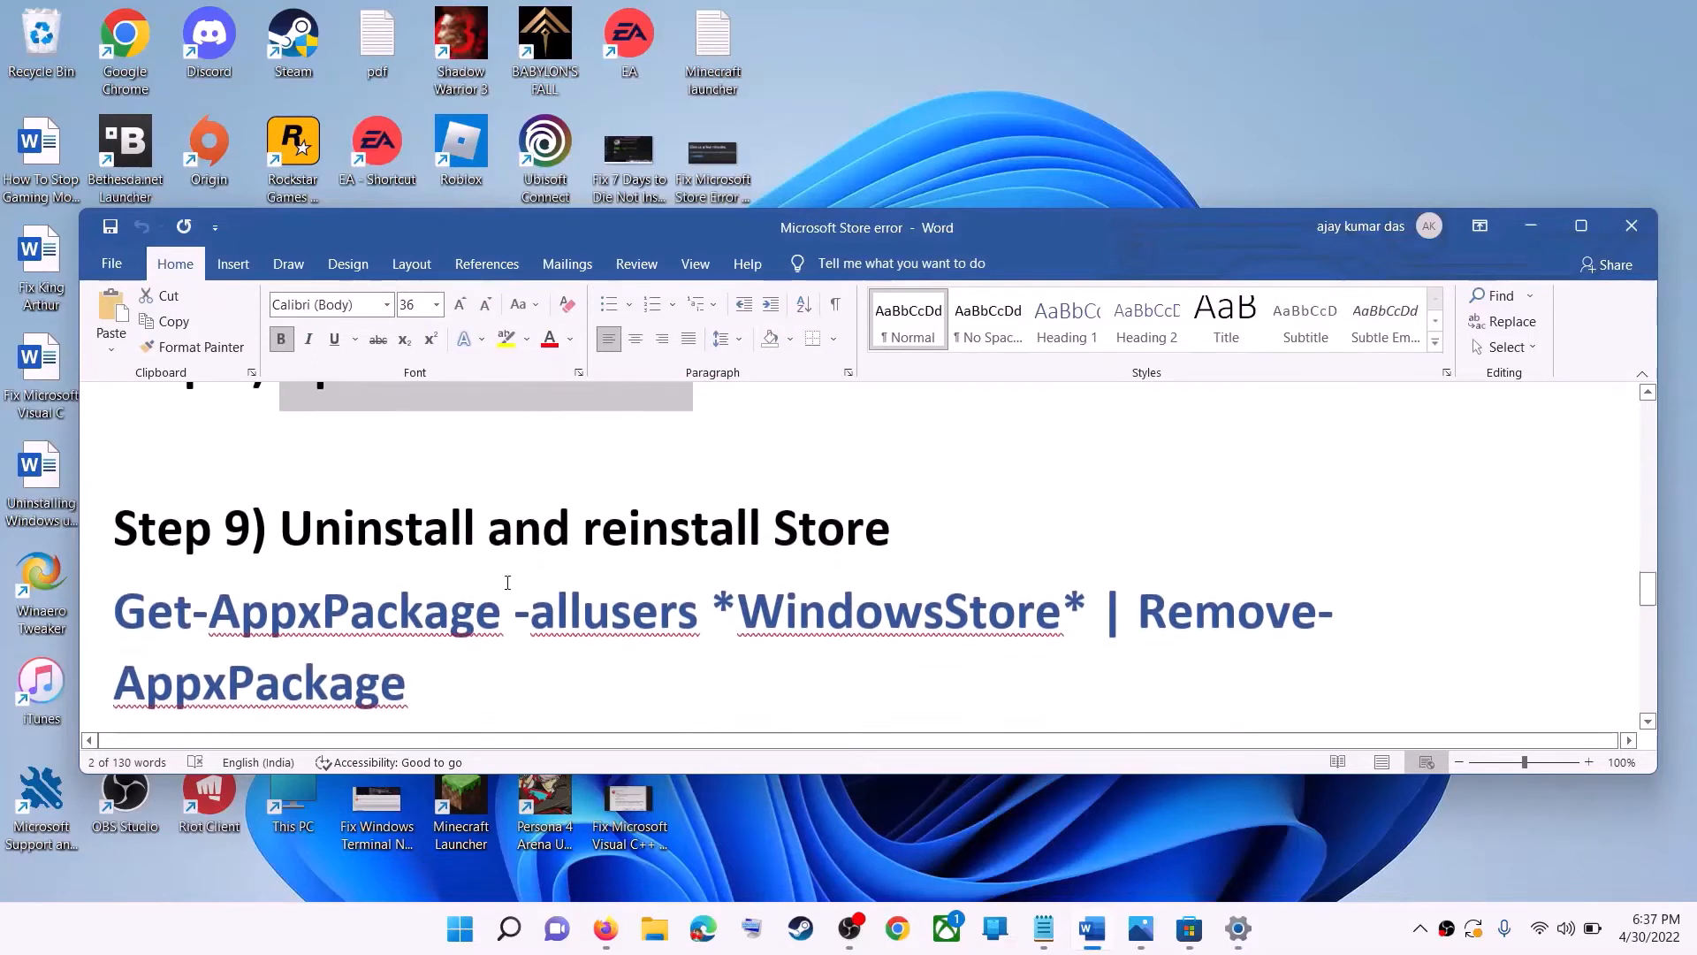
scroll(507, 582, "down", 1)
left_click_drag(447, 632, 149, 579)
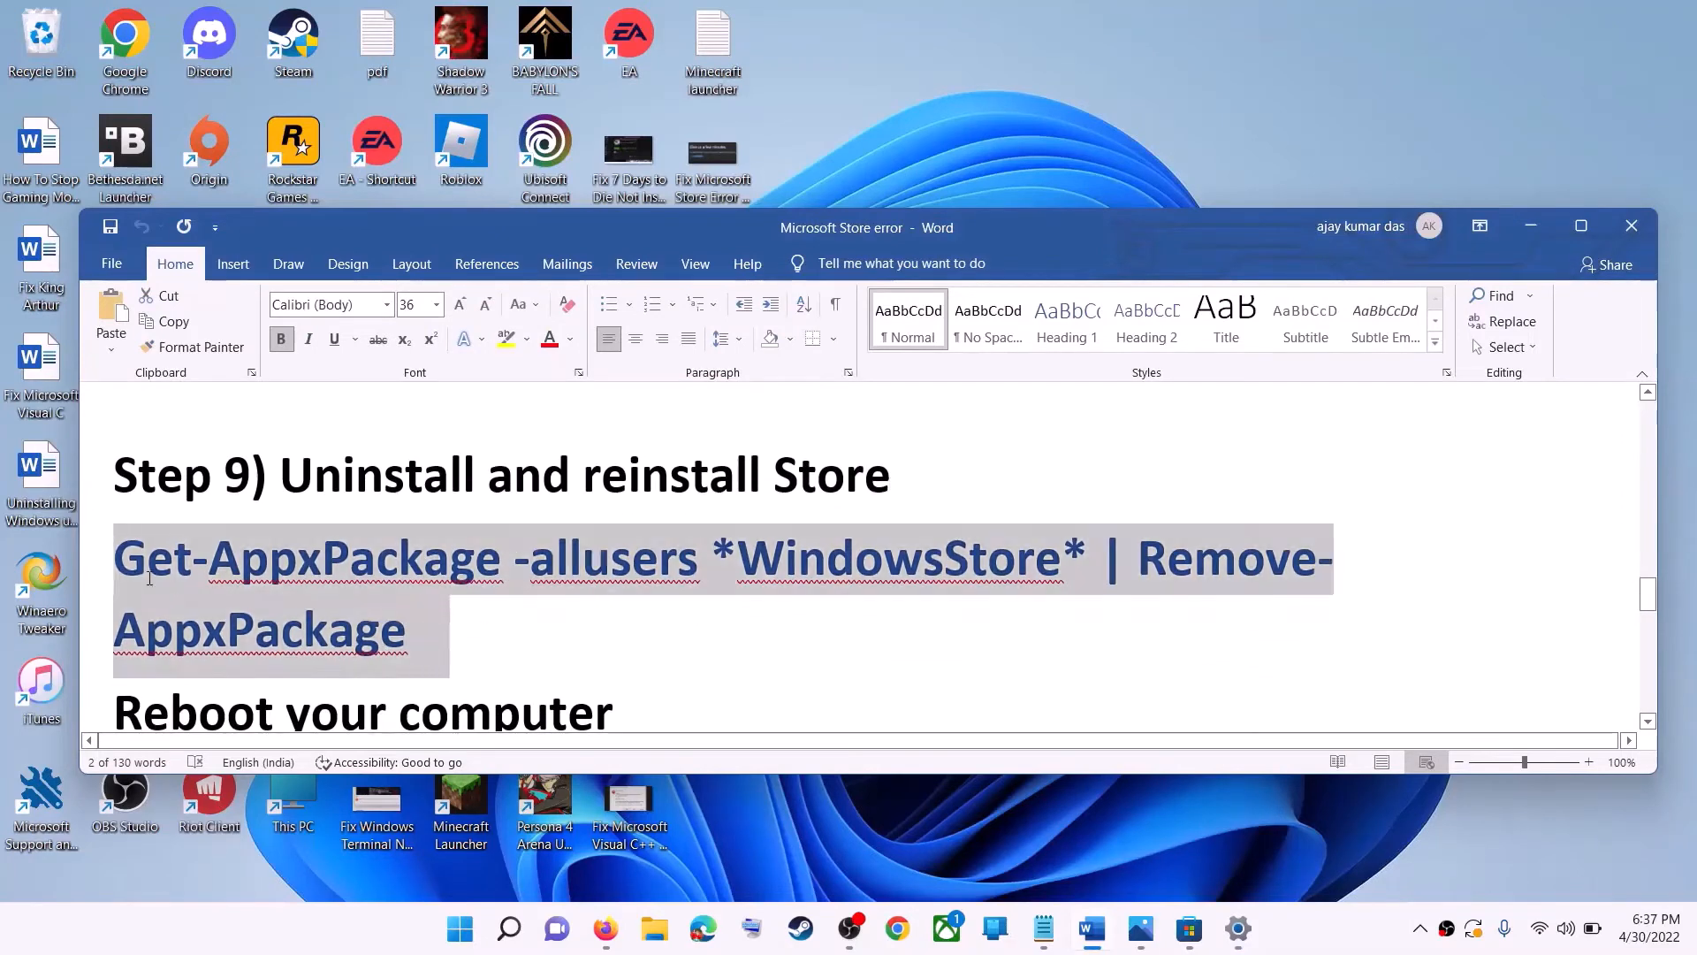
right_click(256, 597)
left_click(340, 338)
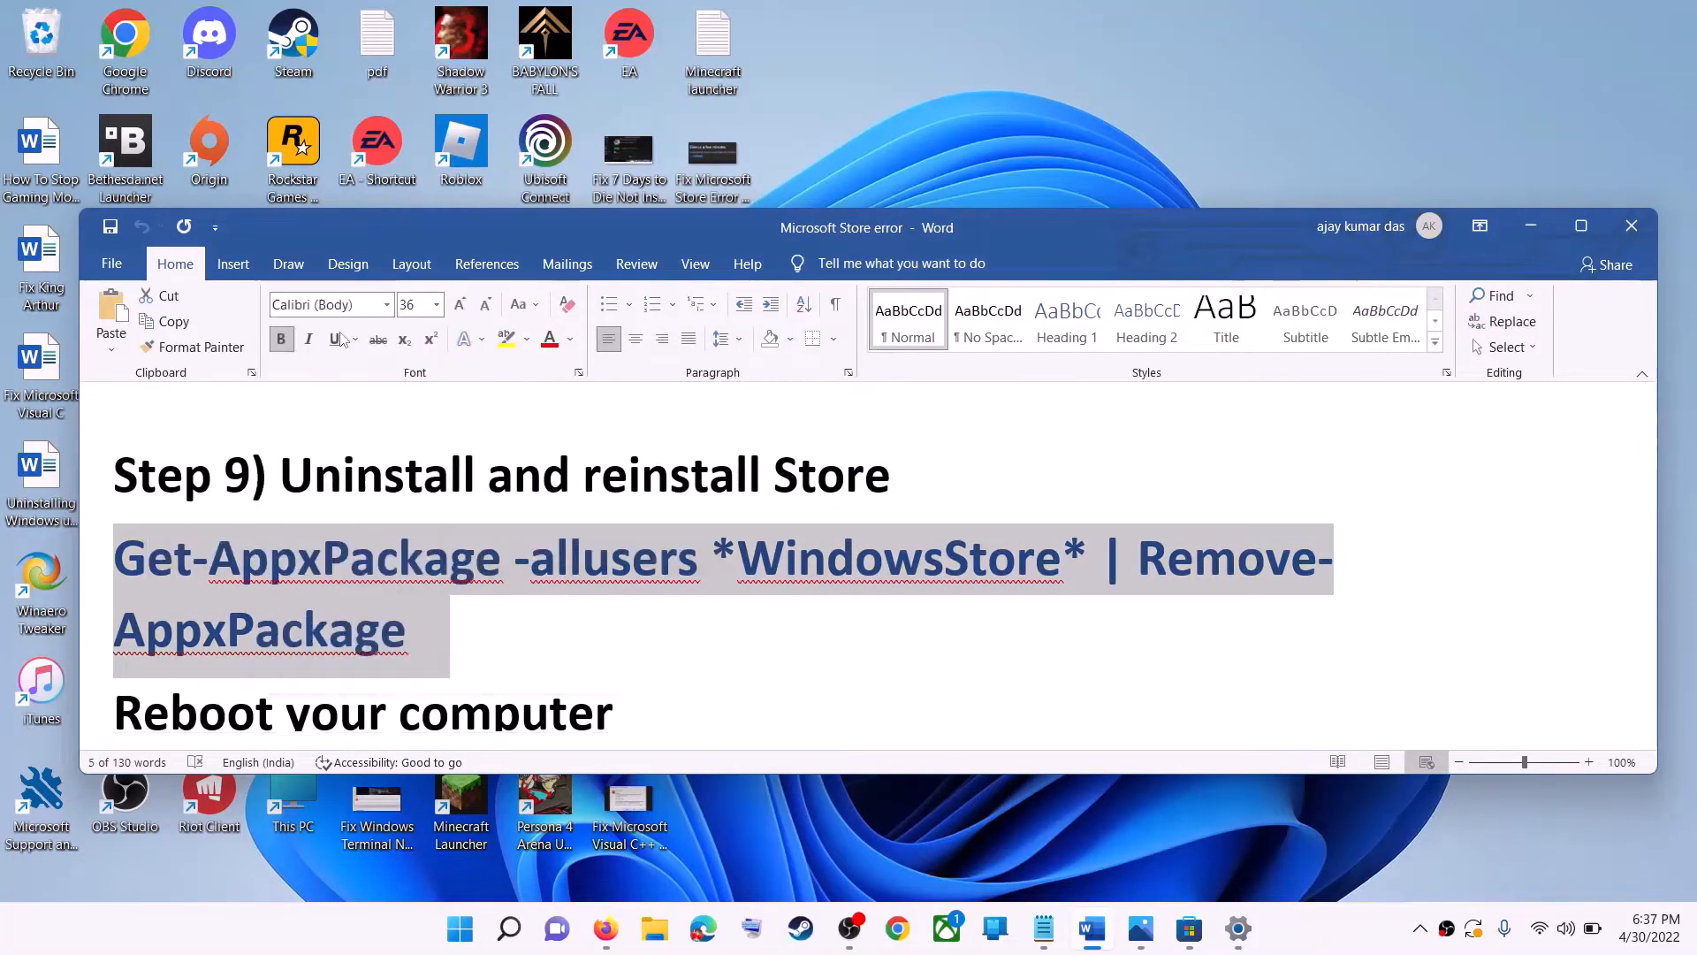
- Open Windows PowerShell as administrator and run the copied Remove-AppxPackage command in it
left_click(466, 937)
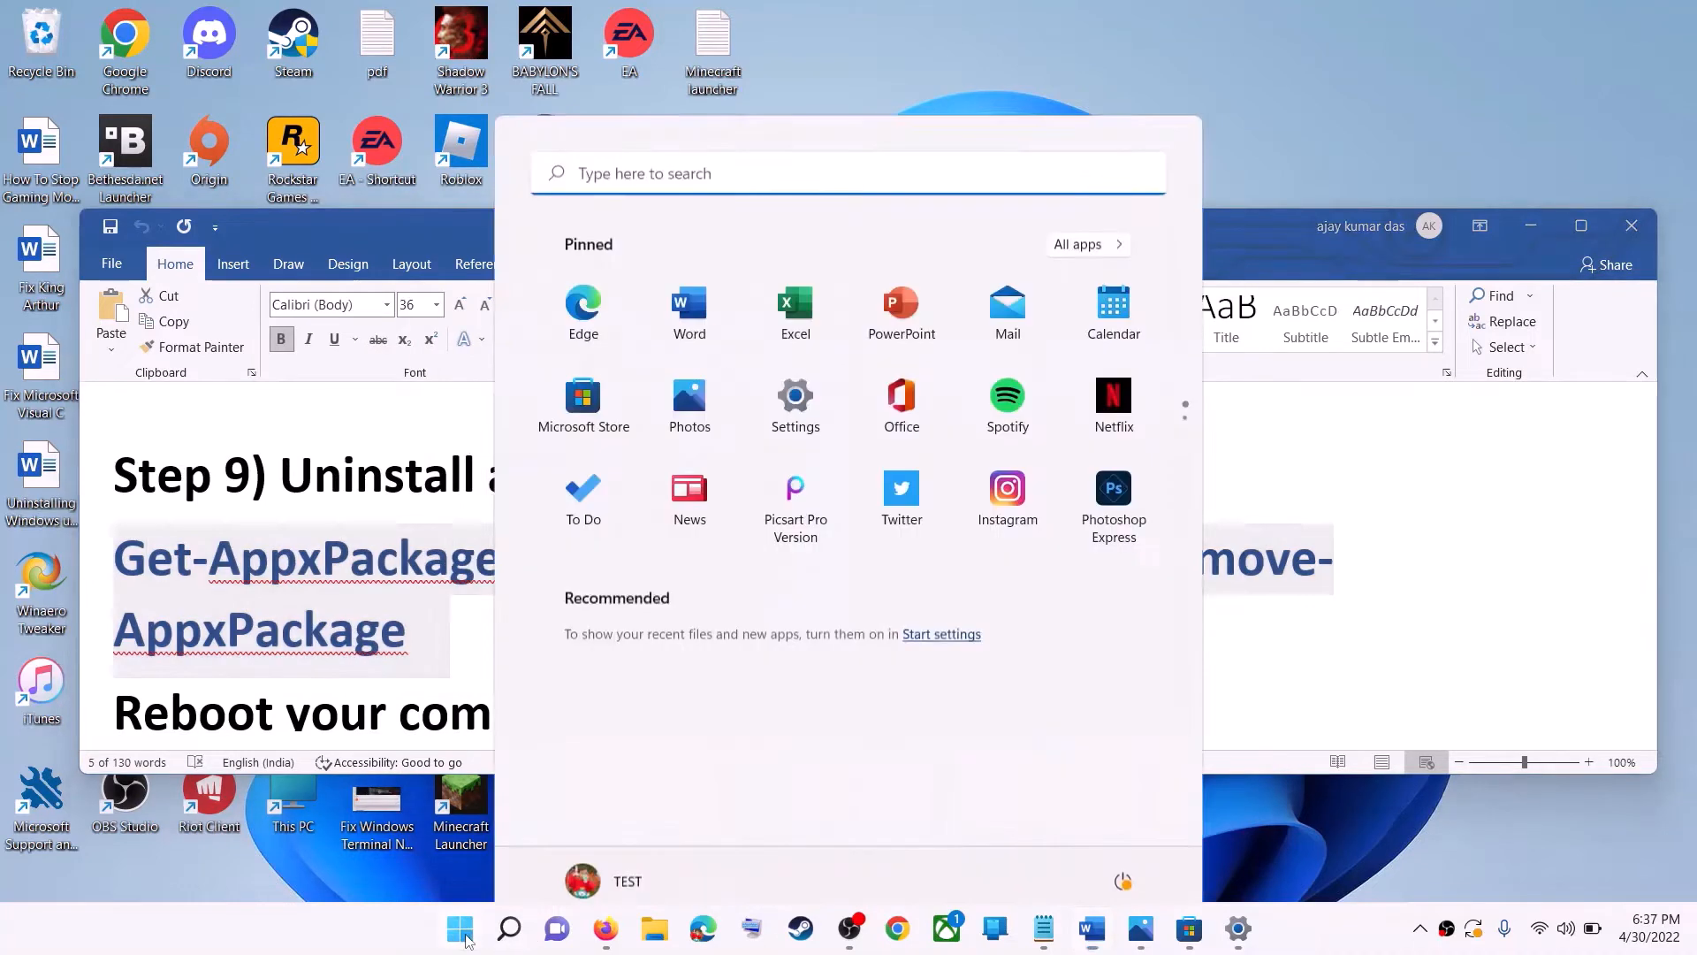
type("powe")
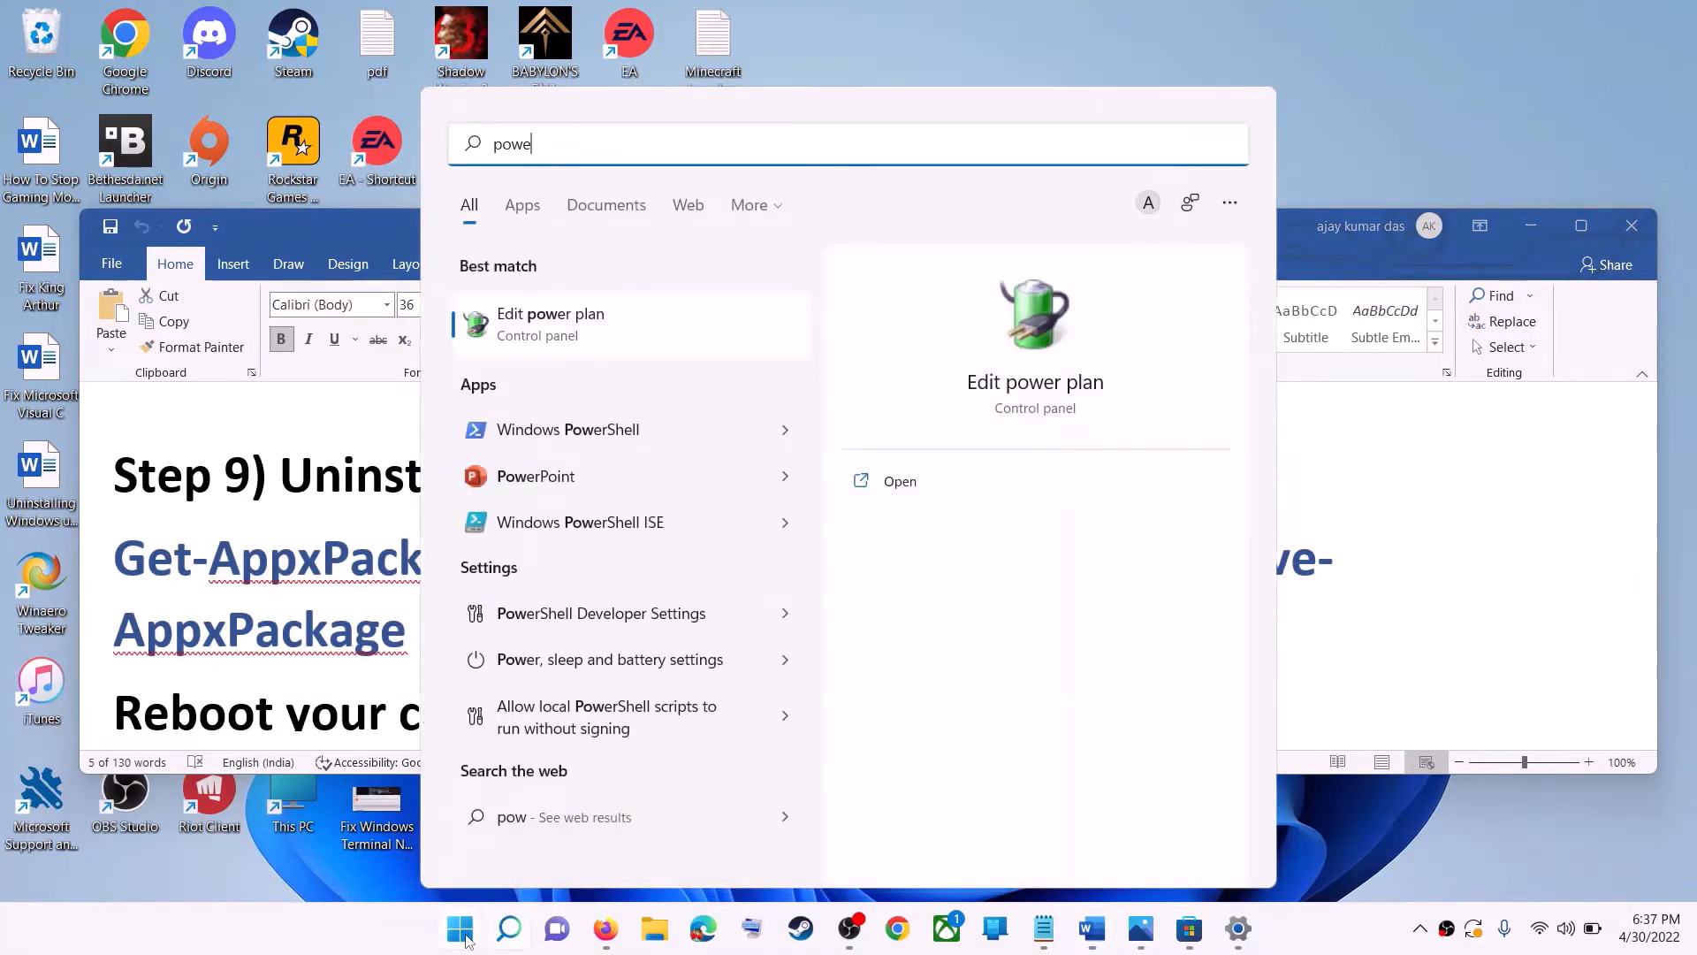
type("rshell")
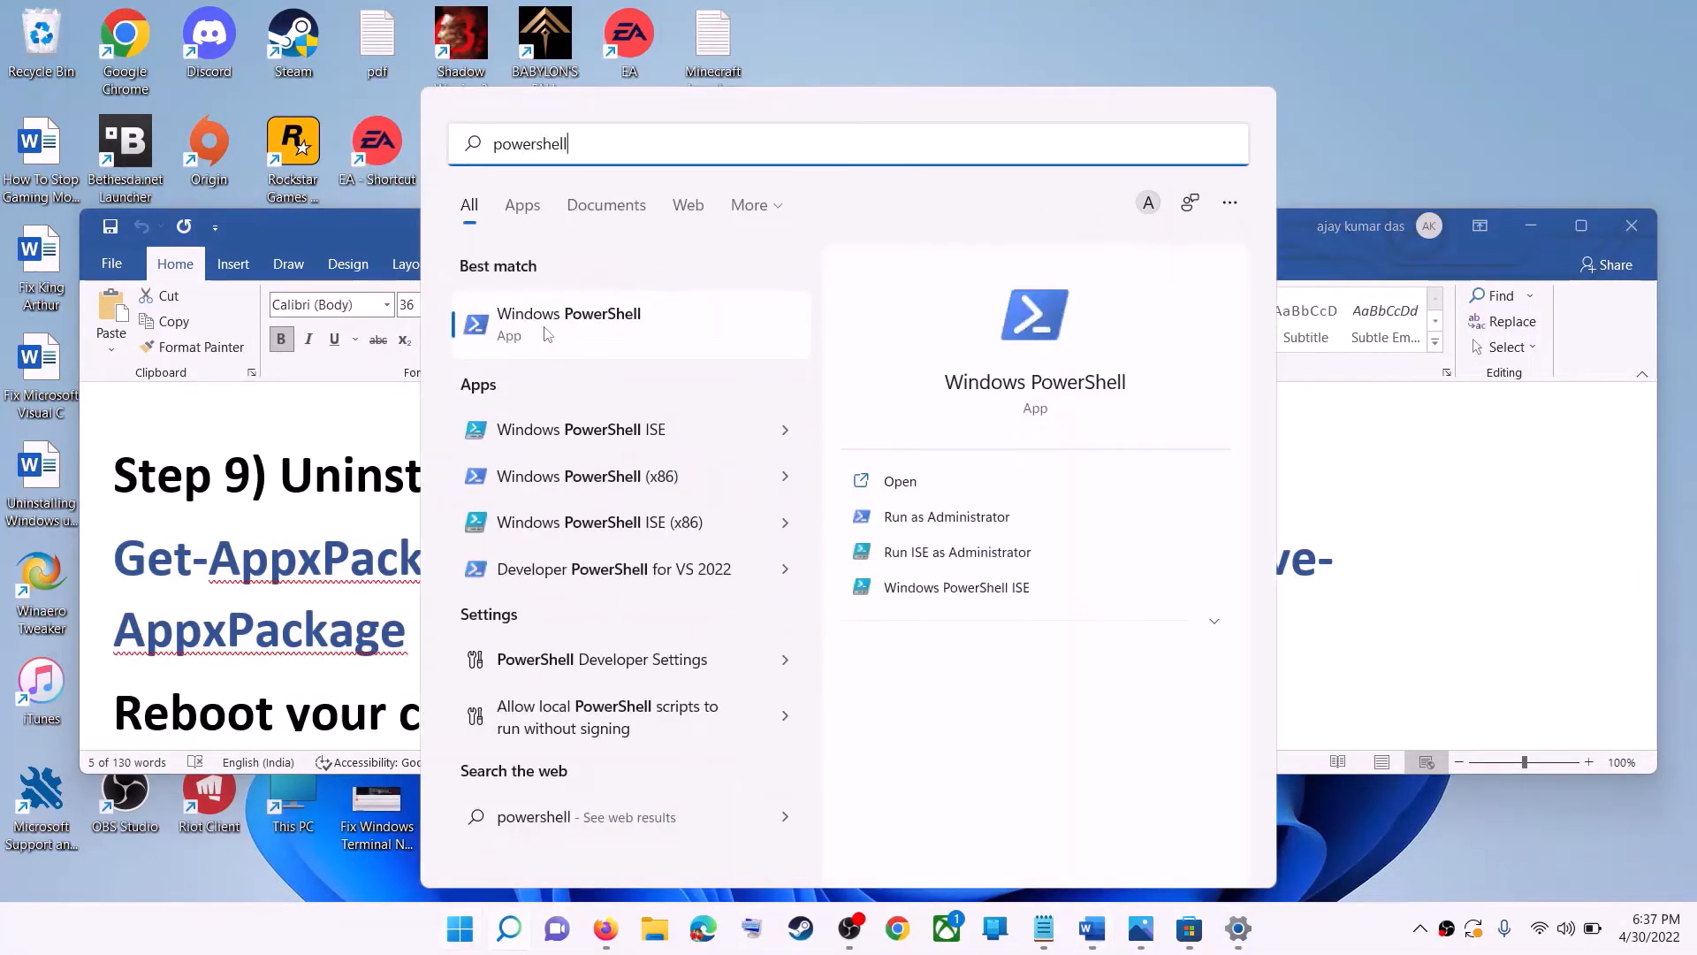
right_click(546, 326)
left_click(695, 361)
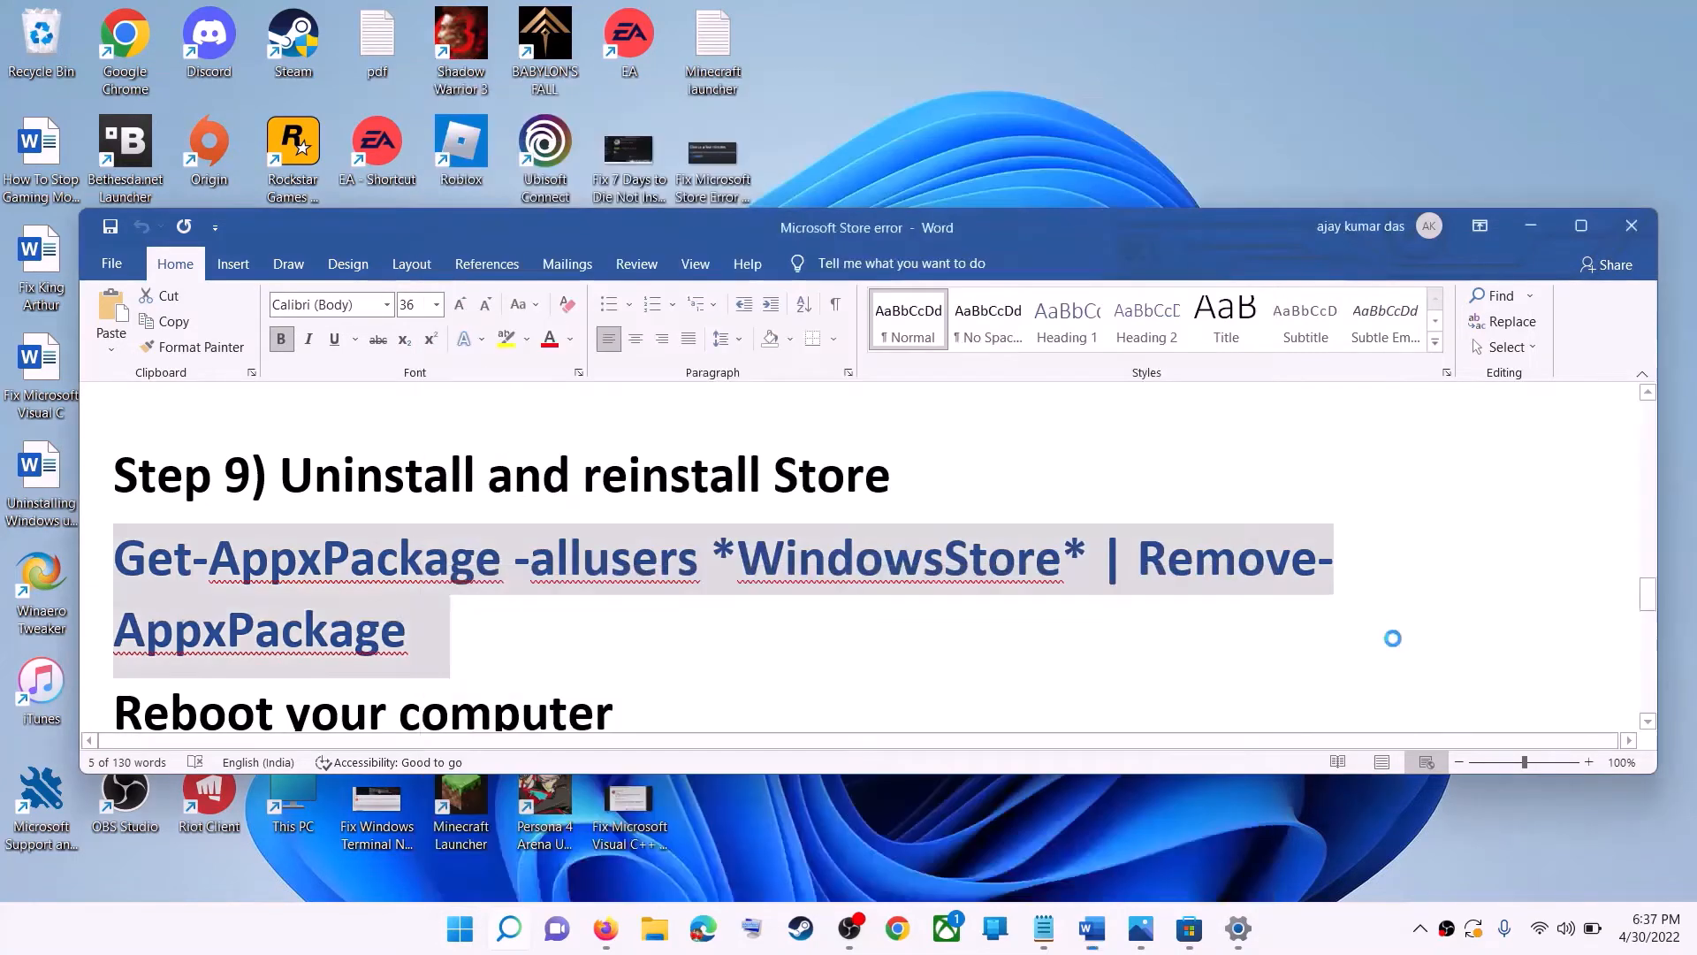
left_click(734, 633)
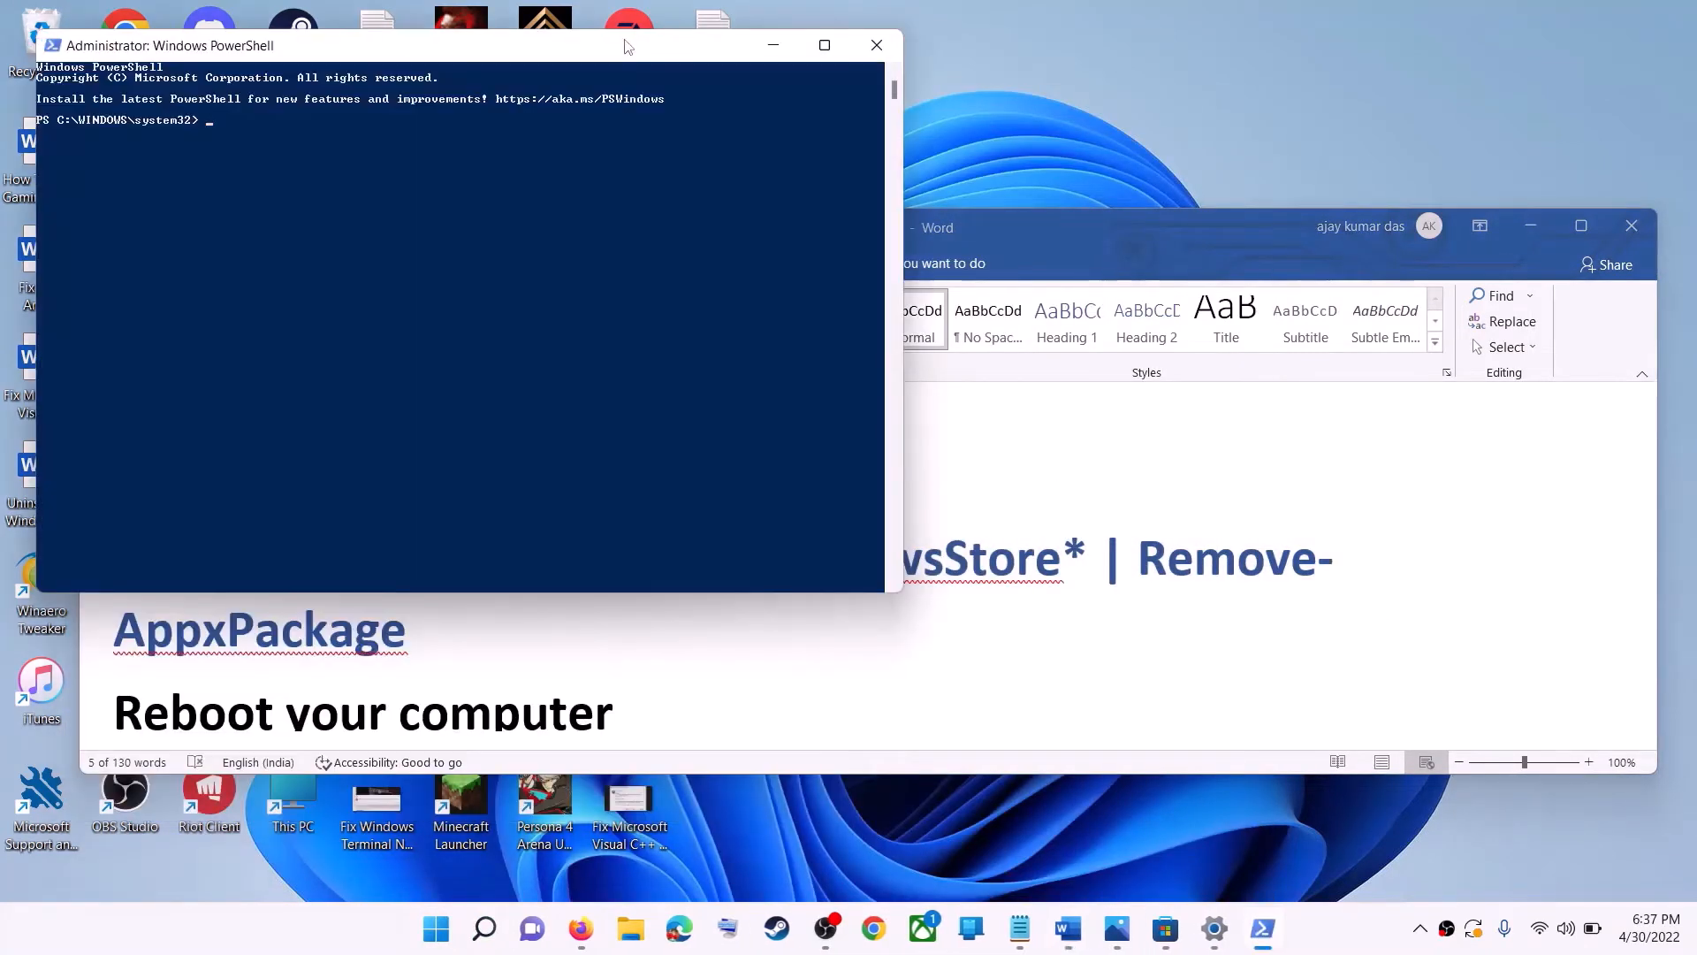
left_click_drag(628, 46, 864, 227)
key("ctrl+v")
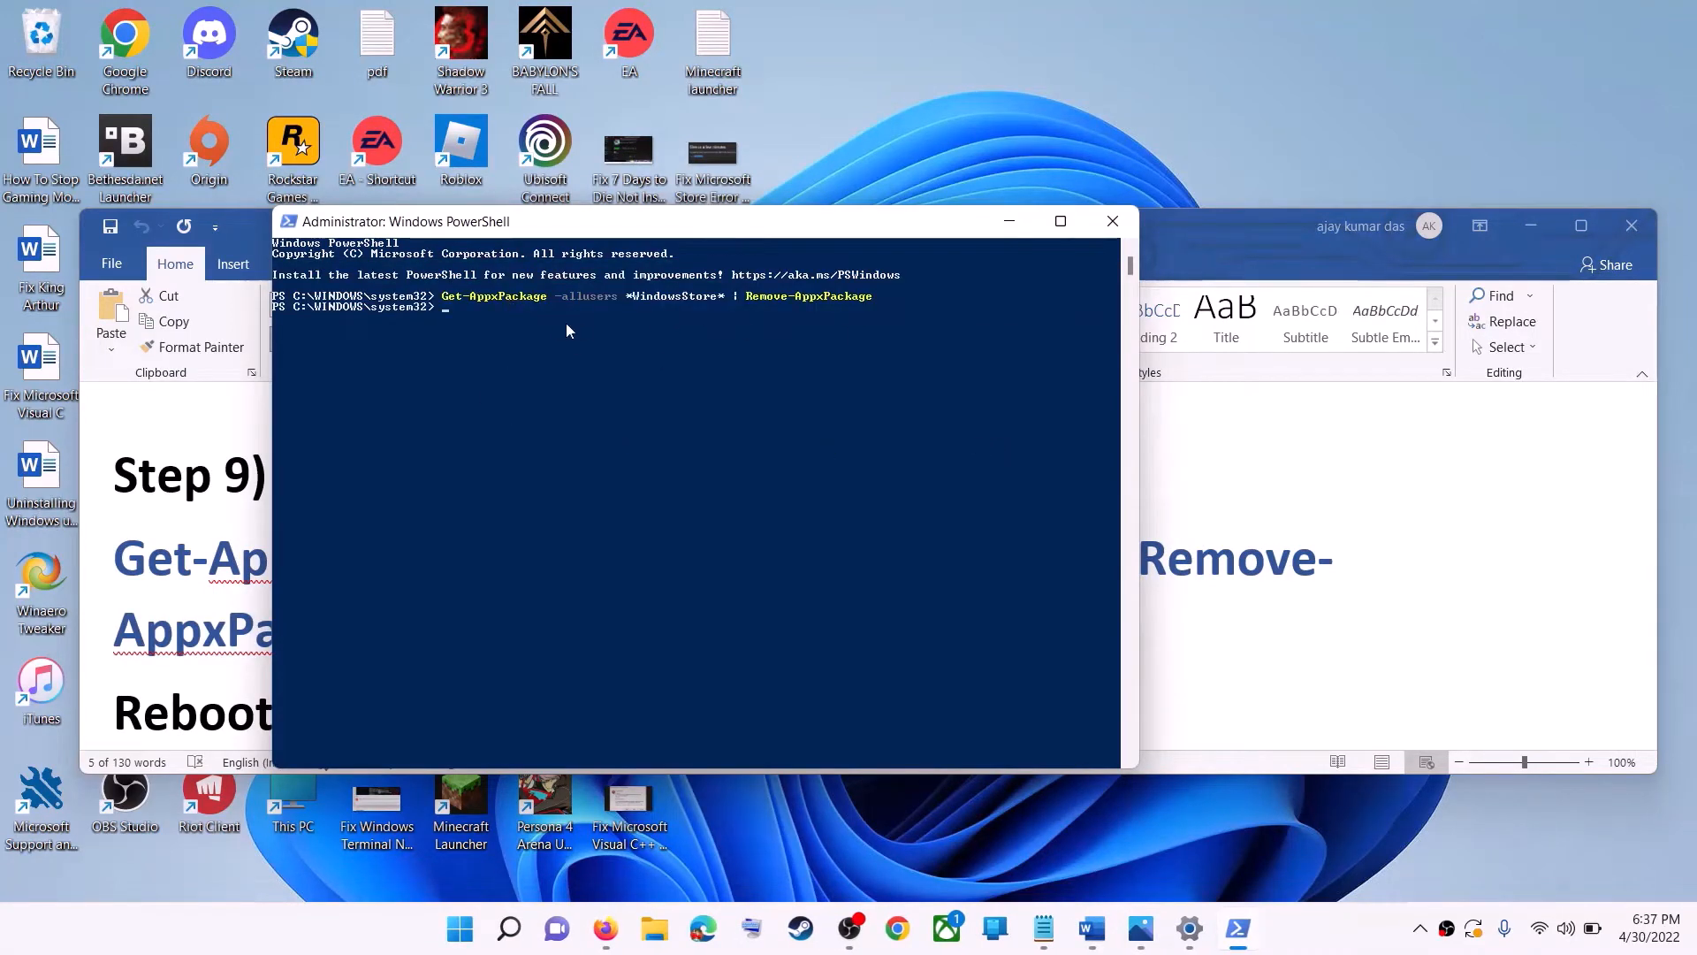
- Highlight the 'Reboot your computer' instruction in the notes document
left_click(209, 610)
scroll(383, 625, "down", 1)
scroll(383, 625, "down", 1)
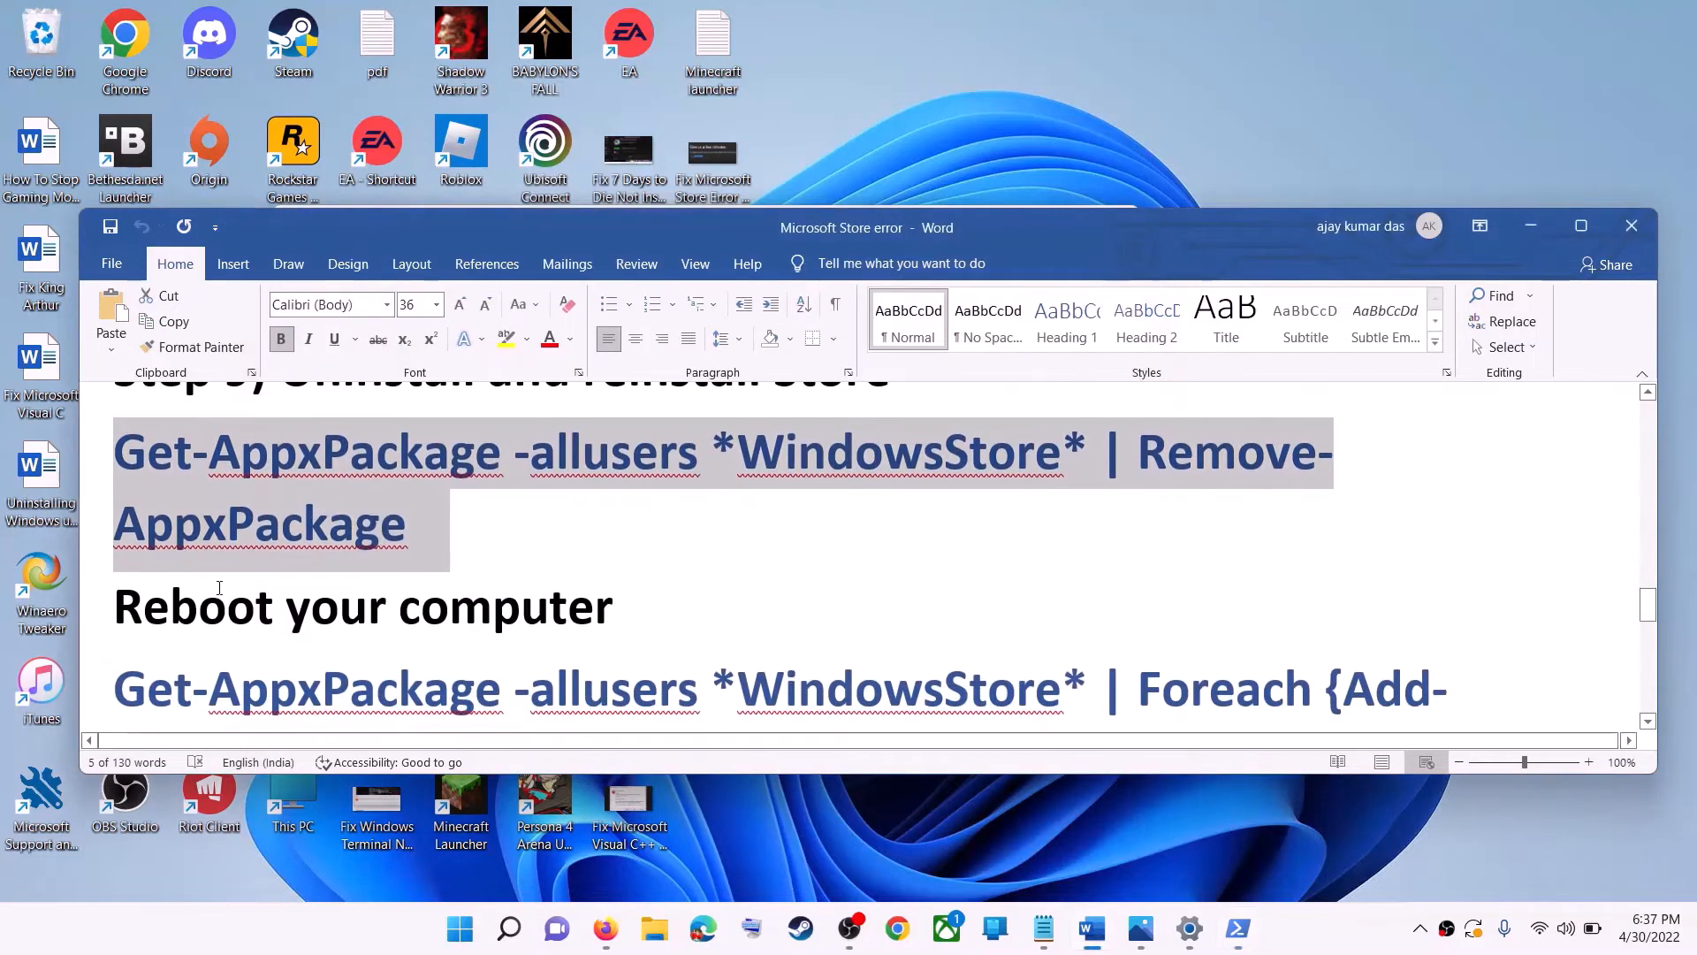
triple_click(383, 619)
key("super")
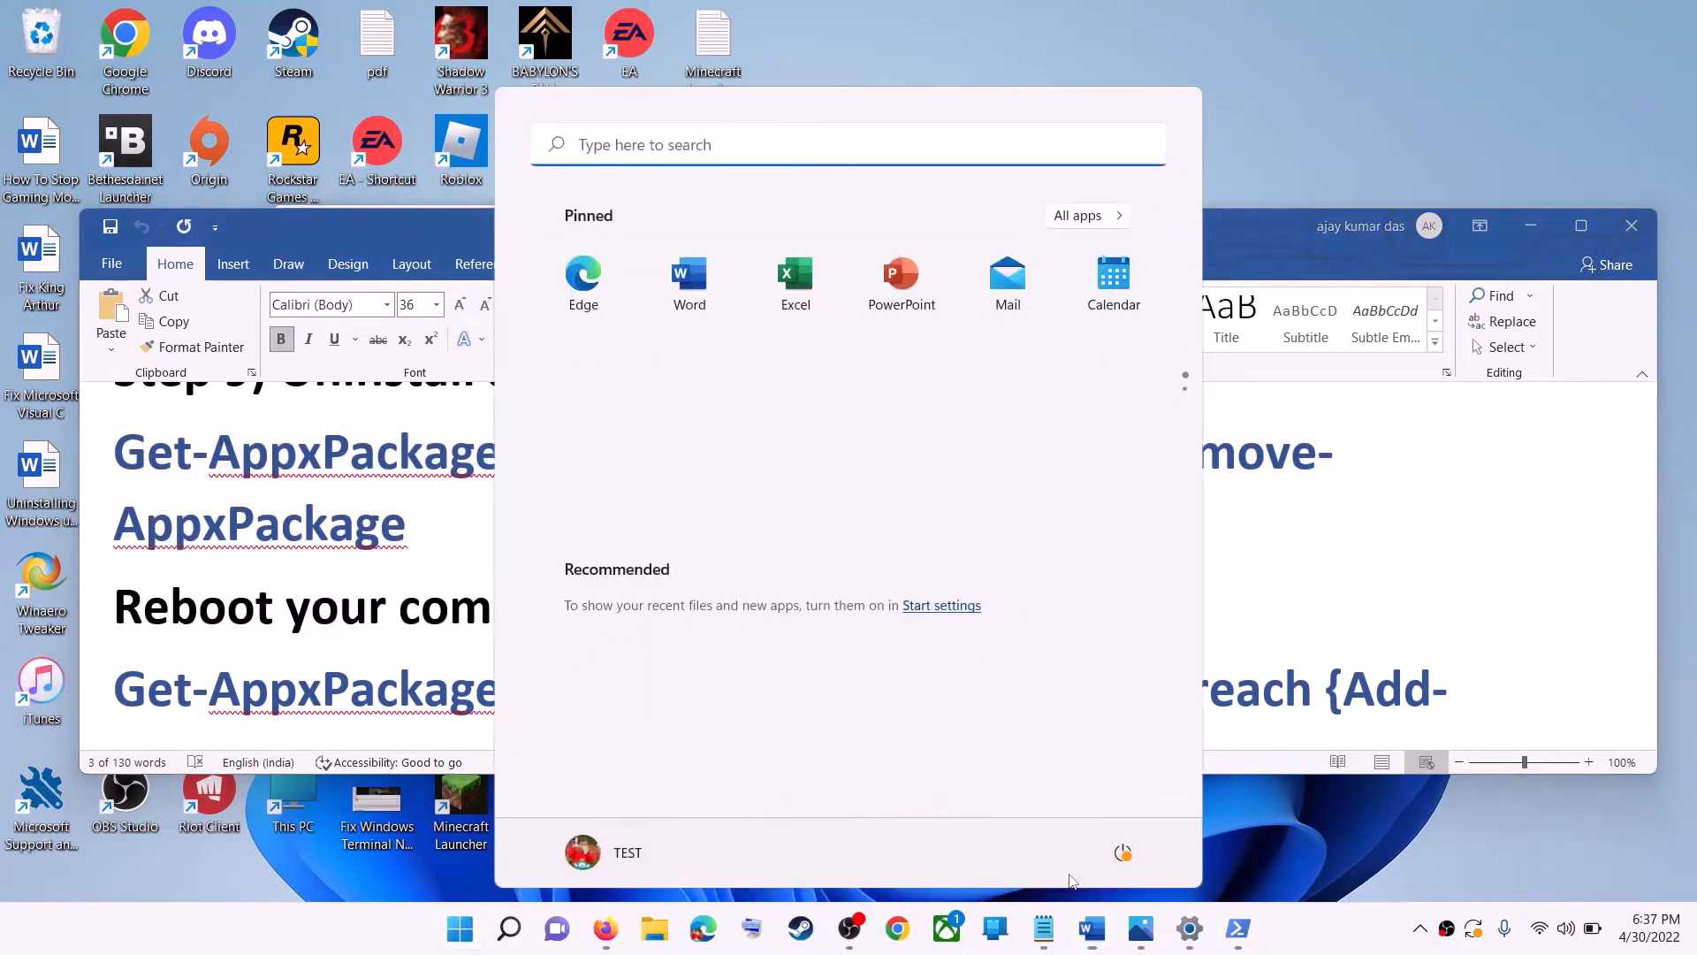
left_click(1123, 852)
key("Escape")
- Open Windows PowerShell as administrator again from Start search
left_click(354, 611)
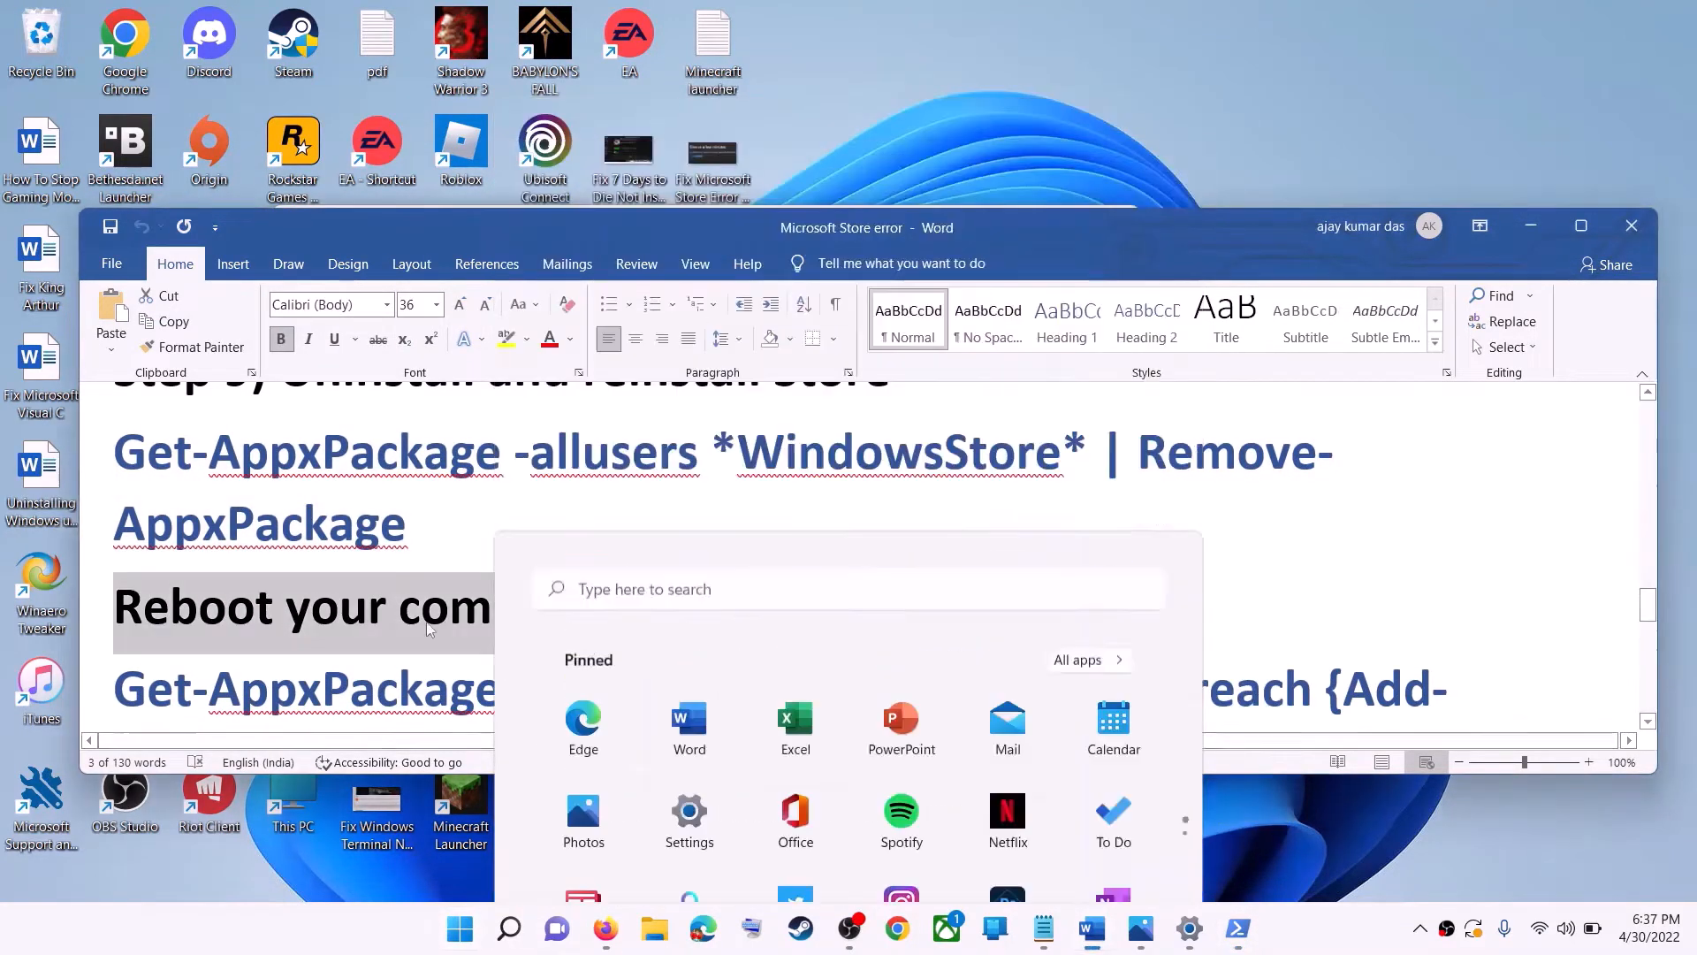
scroll(355, 611, "down", 1)
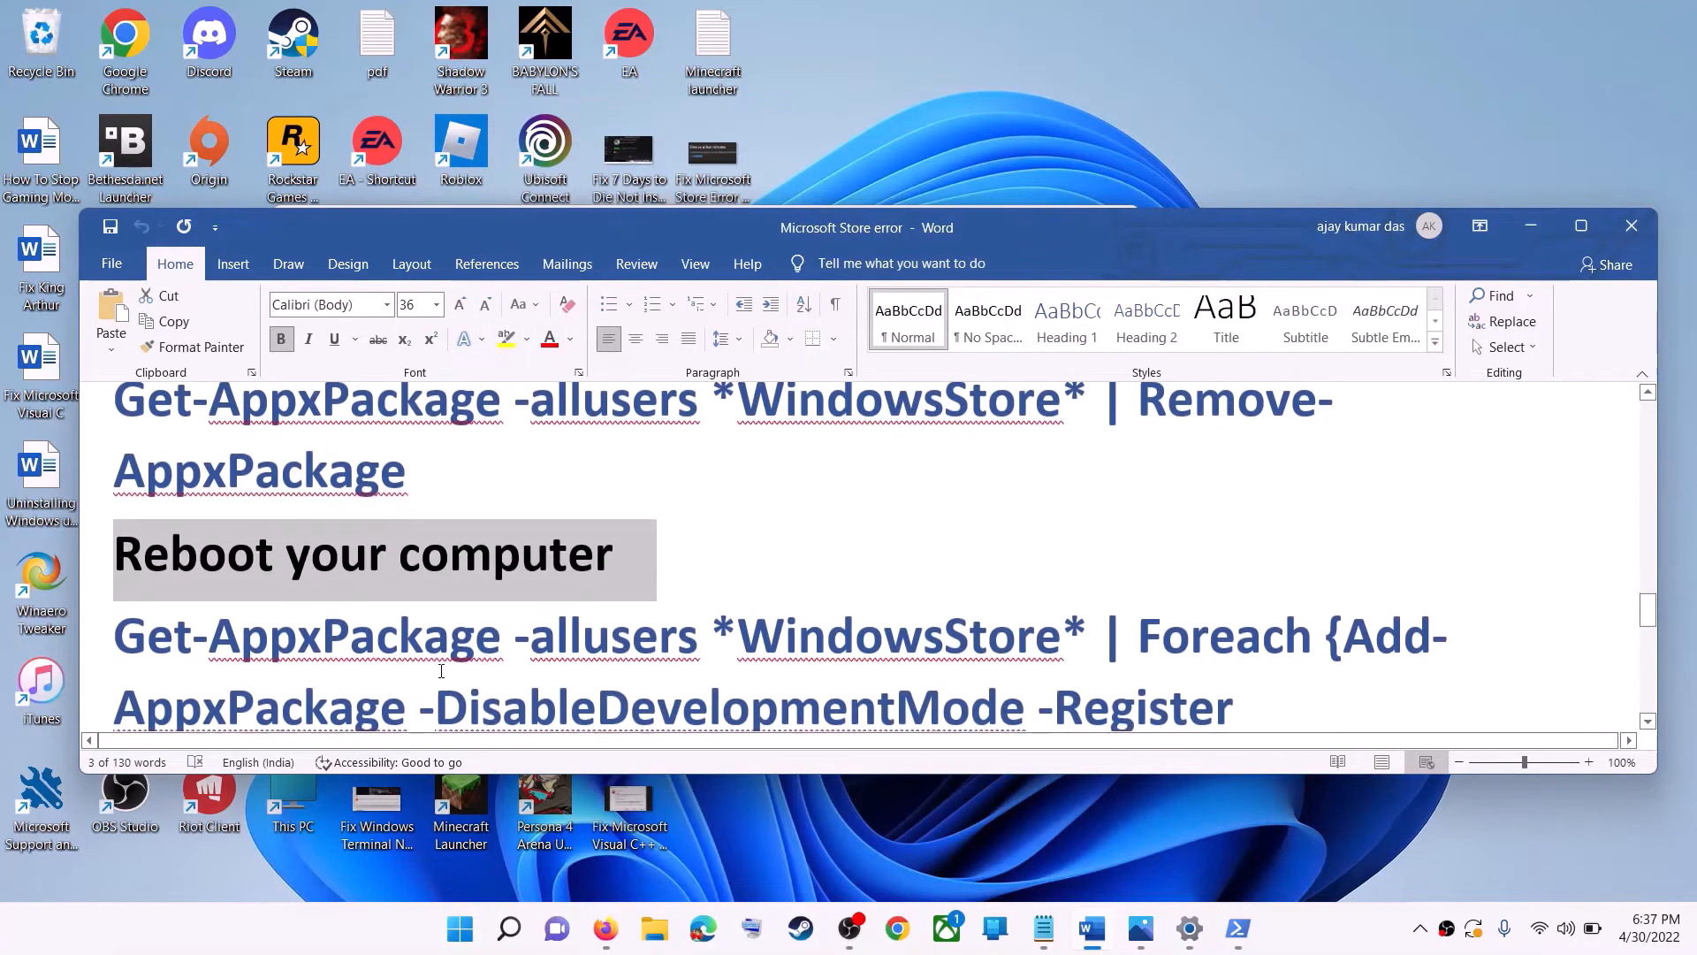
left_click(457, 948)
type("powe")
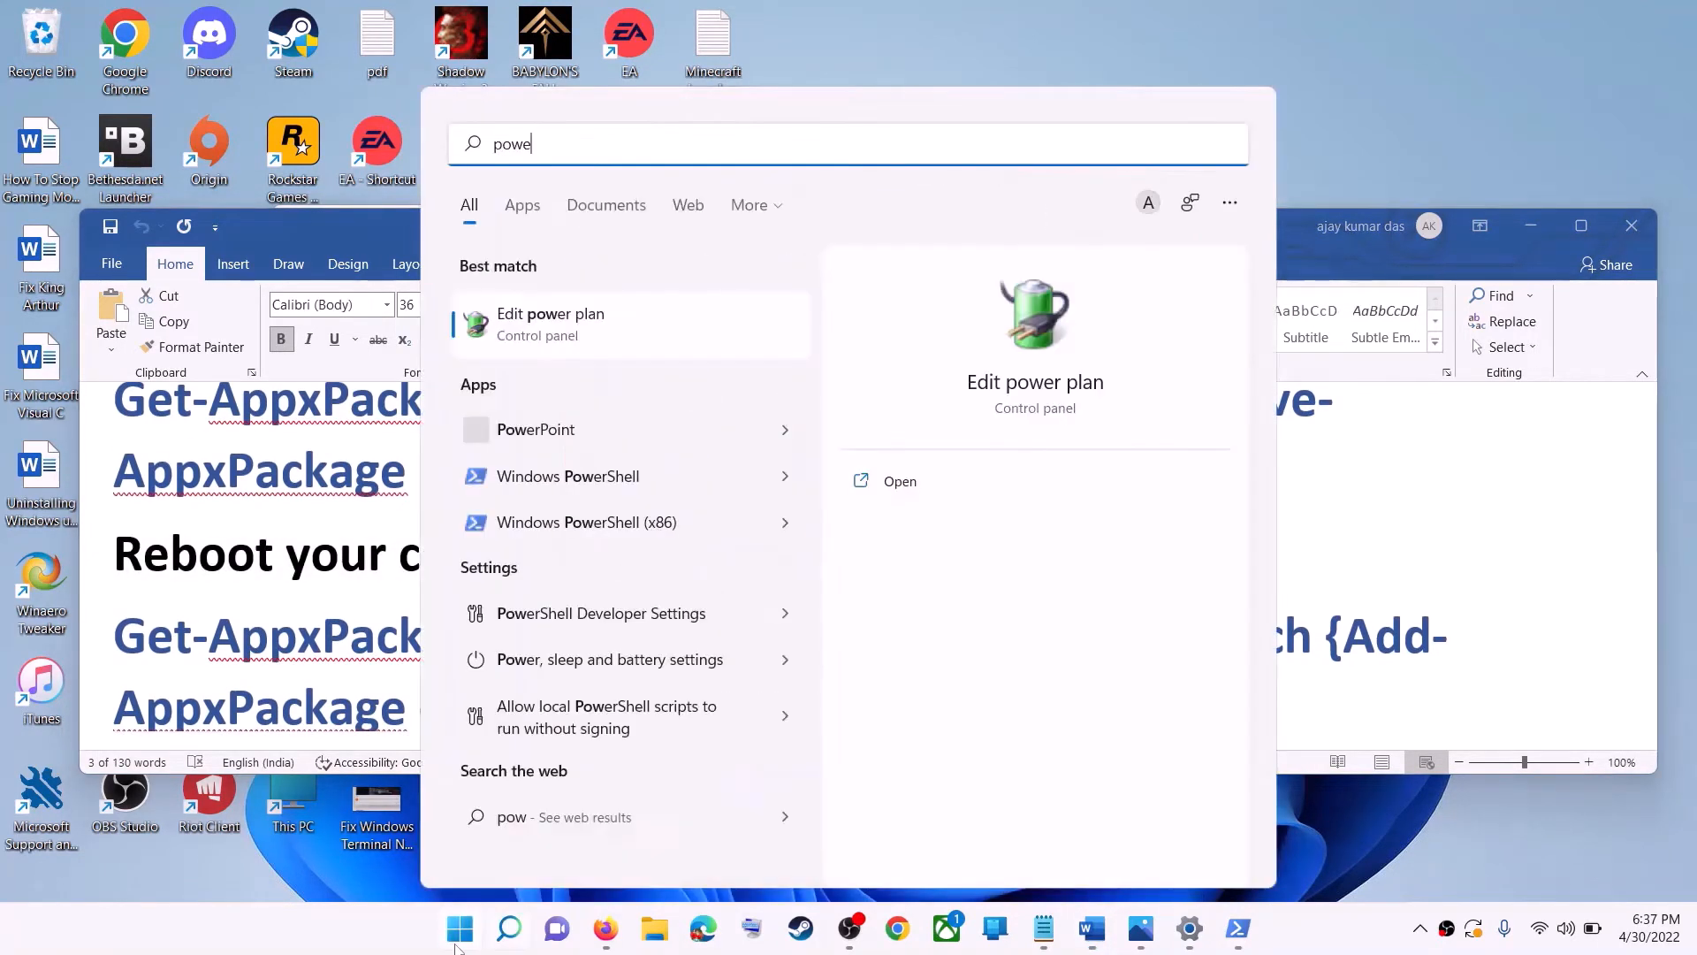
type("rshell")
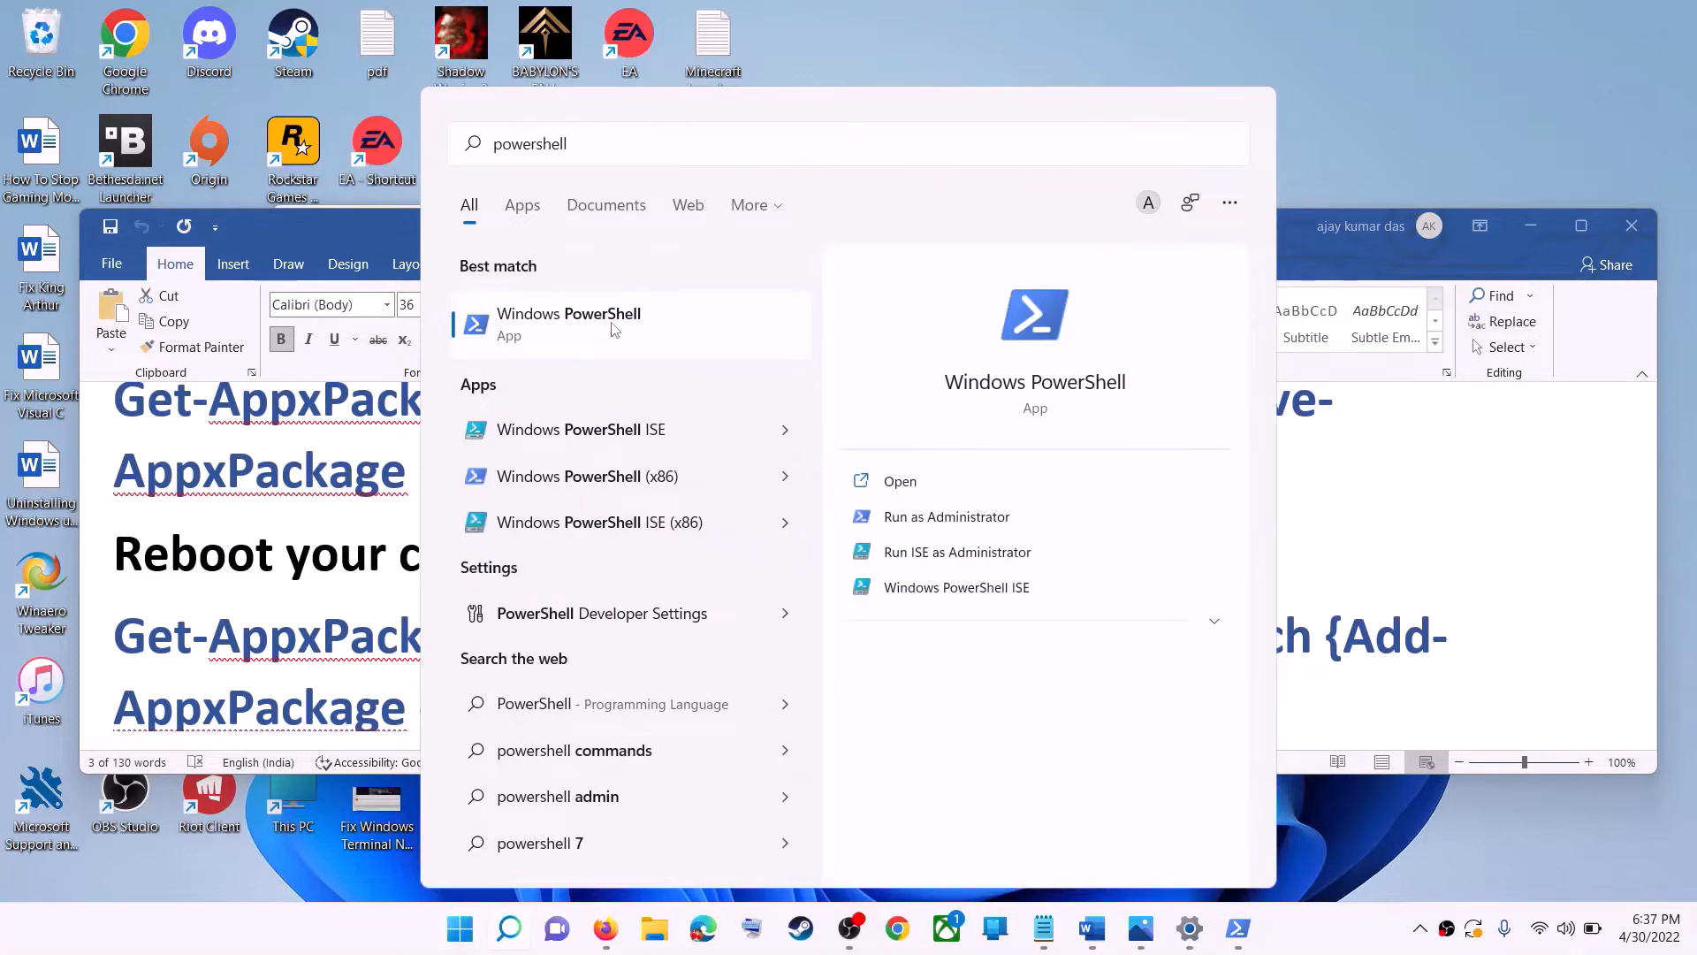
right_click(610, 324)
left_click(732, 356)
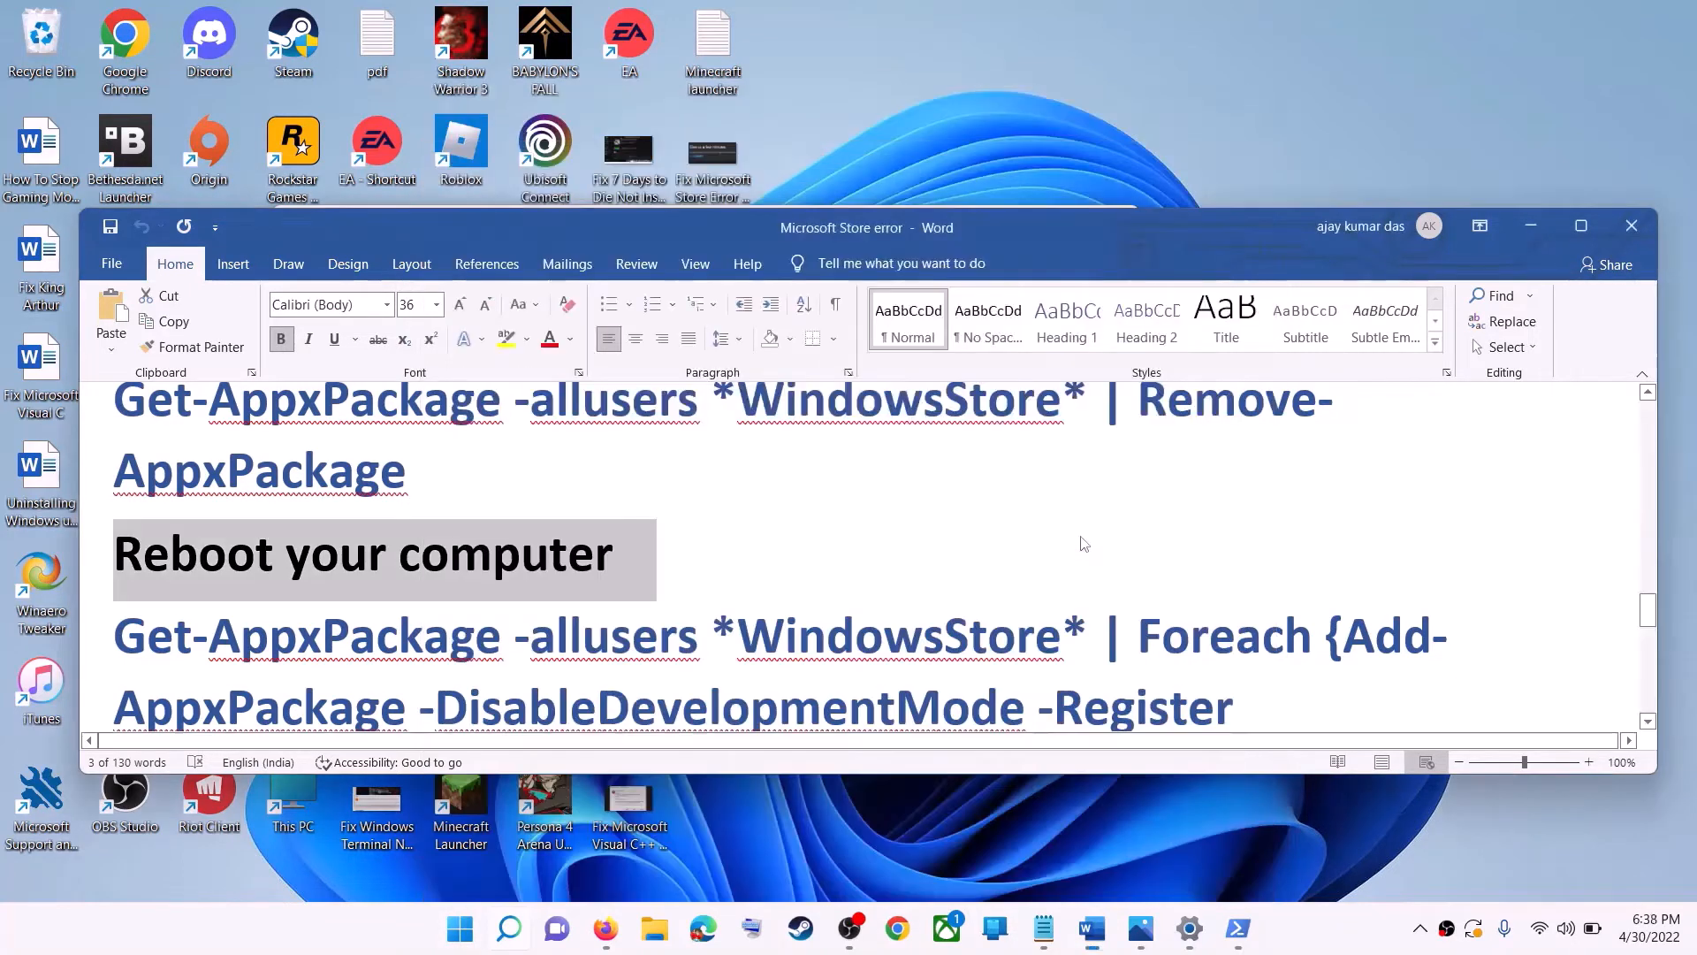
left_click(818, 632)
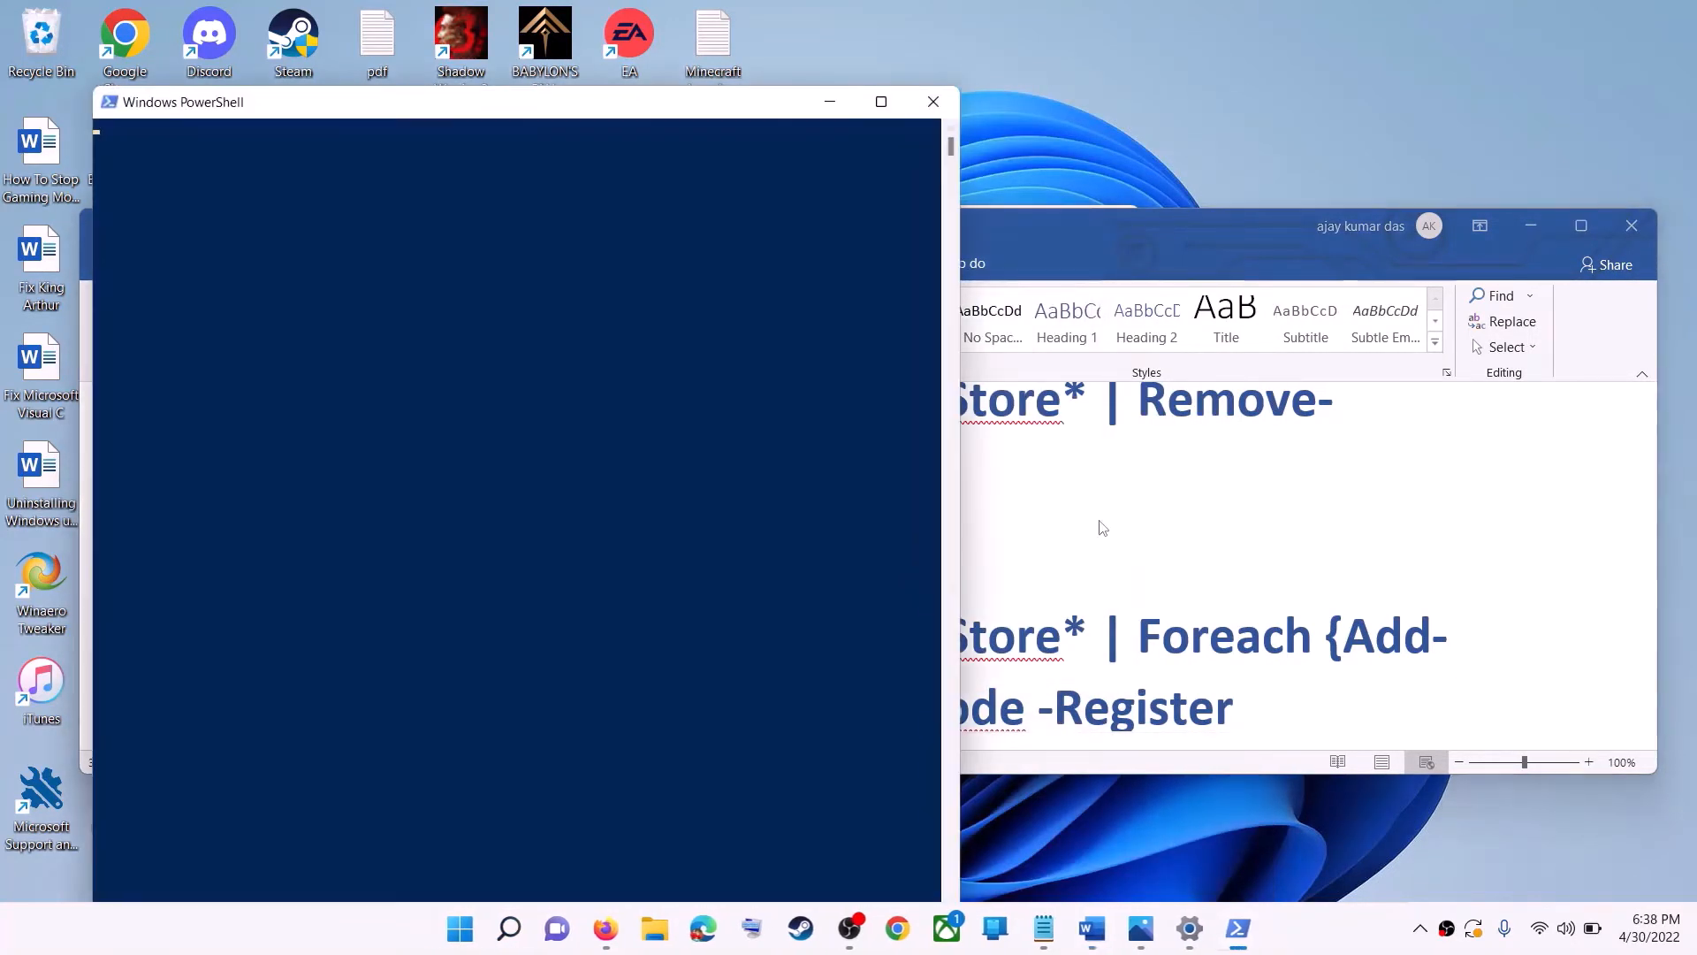
- Copy the 'Get-AppxPackage -allusers *WindowsStore* | Foreach {Add-AppxPackage -DisableDevelopmentMode -Register ...}' command from the notes
left_click(1103, 529)
scroll(1103, 528, "down", 3)
left_click_drag(1140, 657, 115, 531)
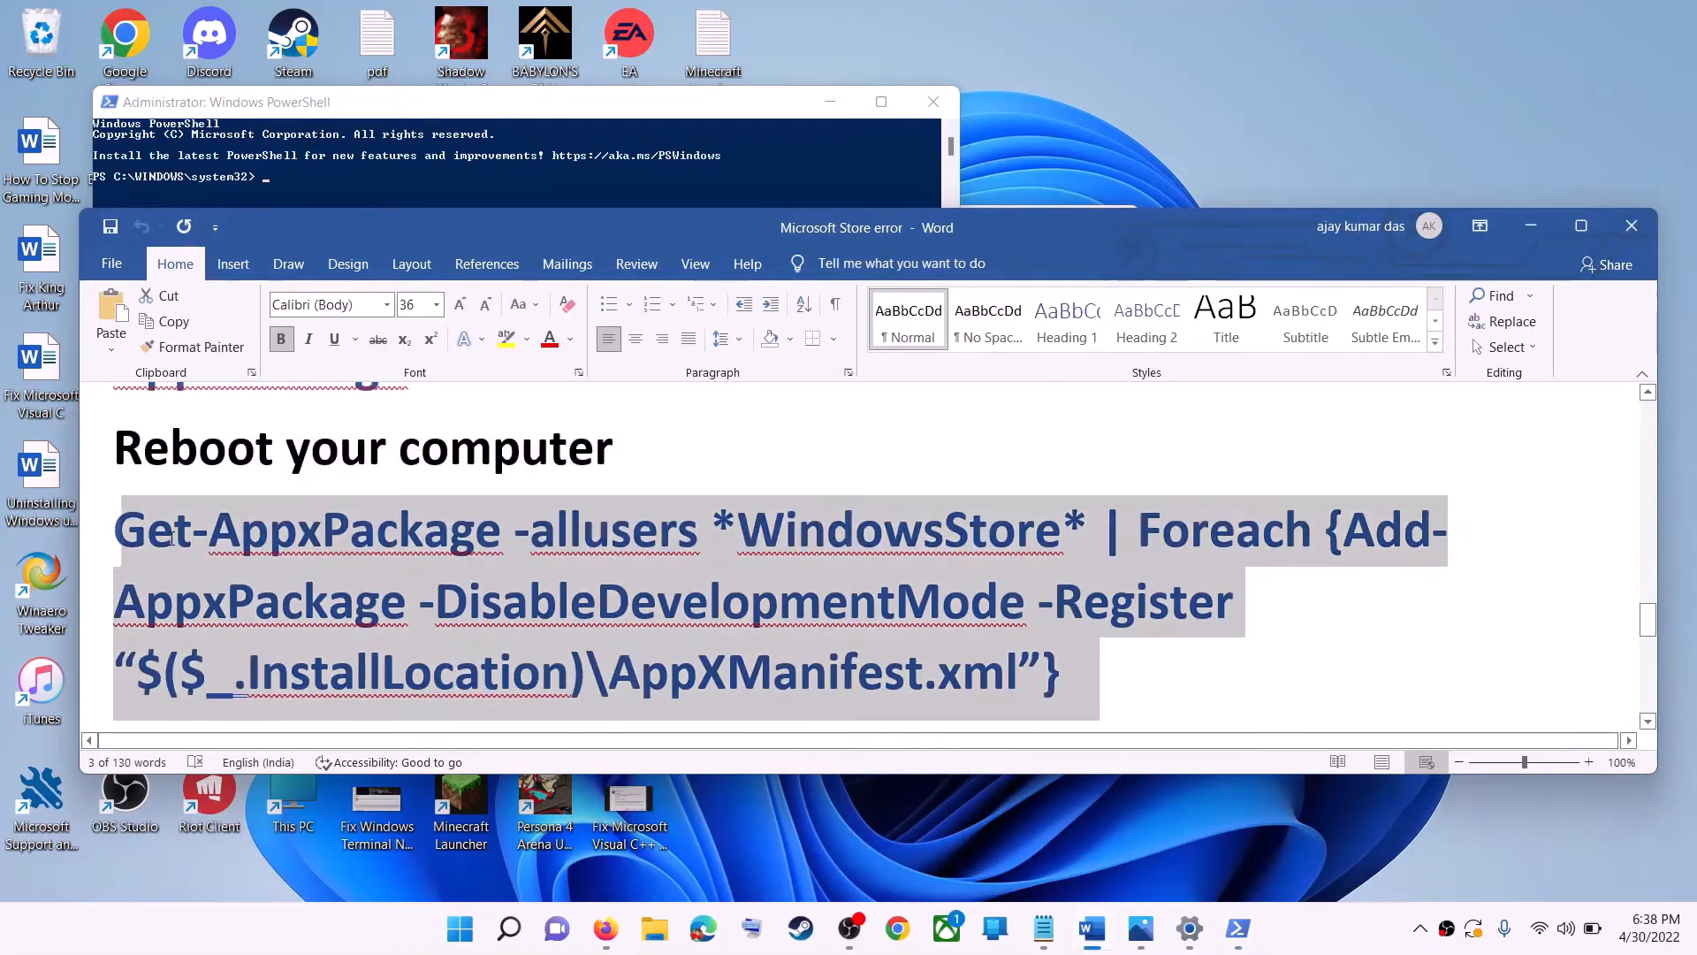
right_click(195, 567)
left_click(248, 607)
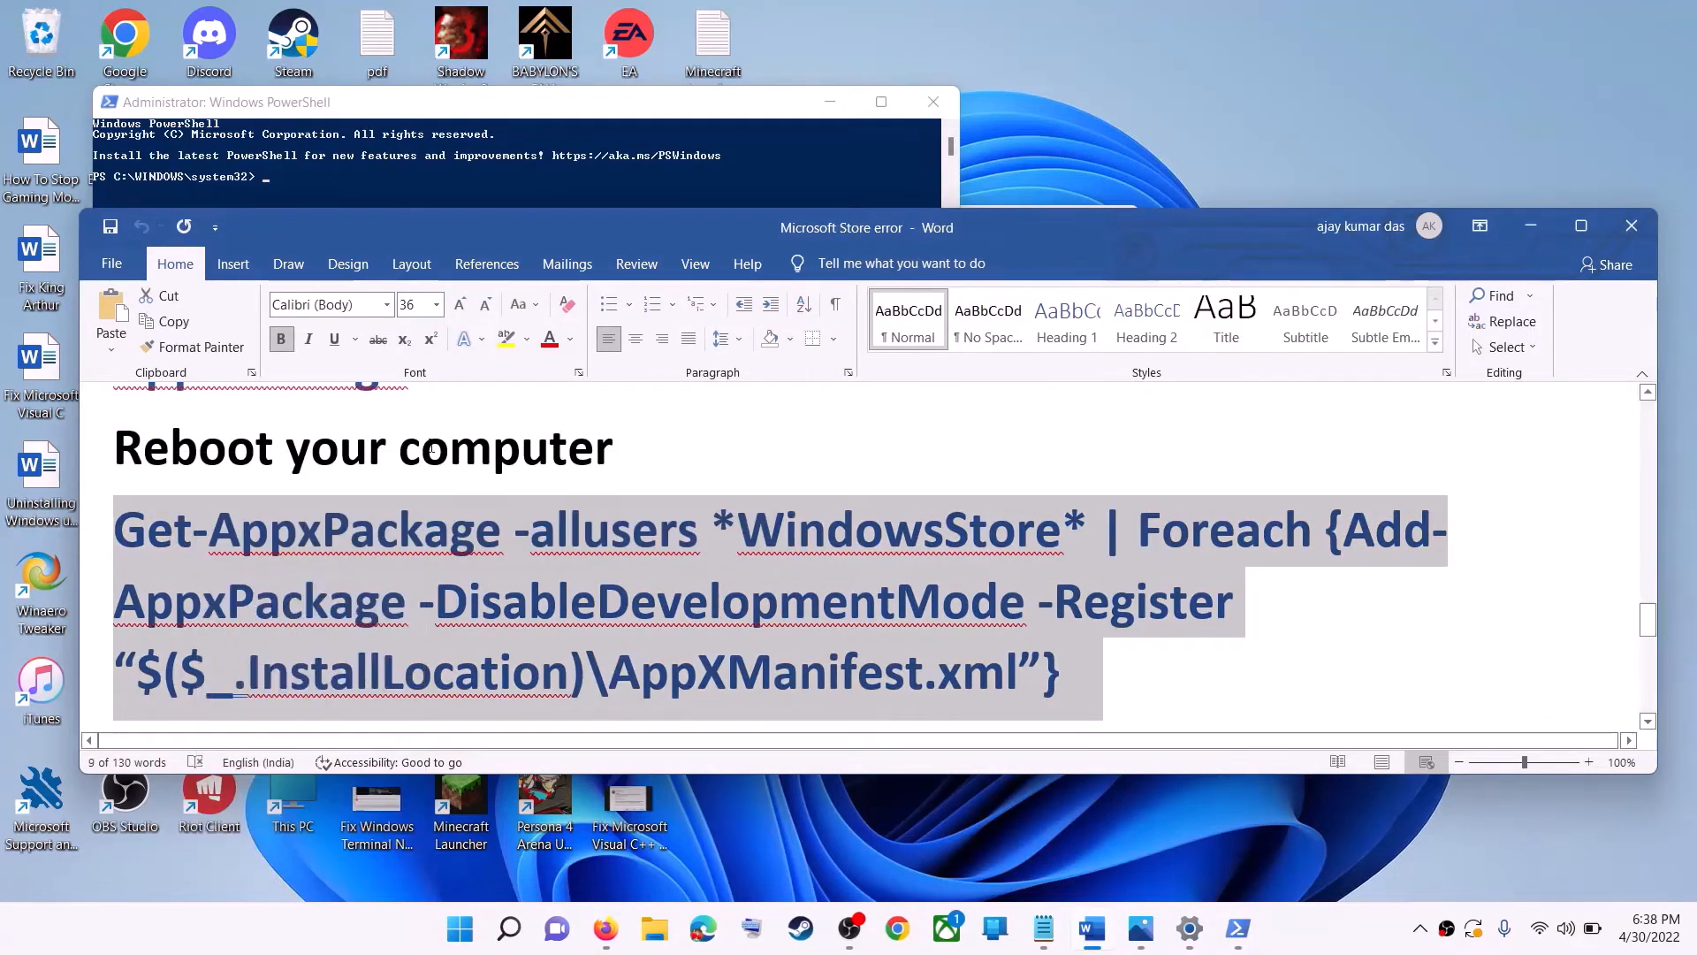
- Paste and run the Store re-register command in the administrator PowerShell window
left_click(548, 190)
left_click(513, 357)
right_click(514, 361)
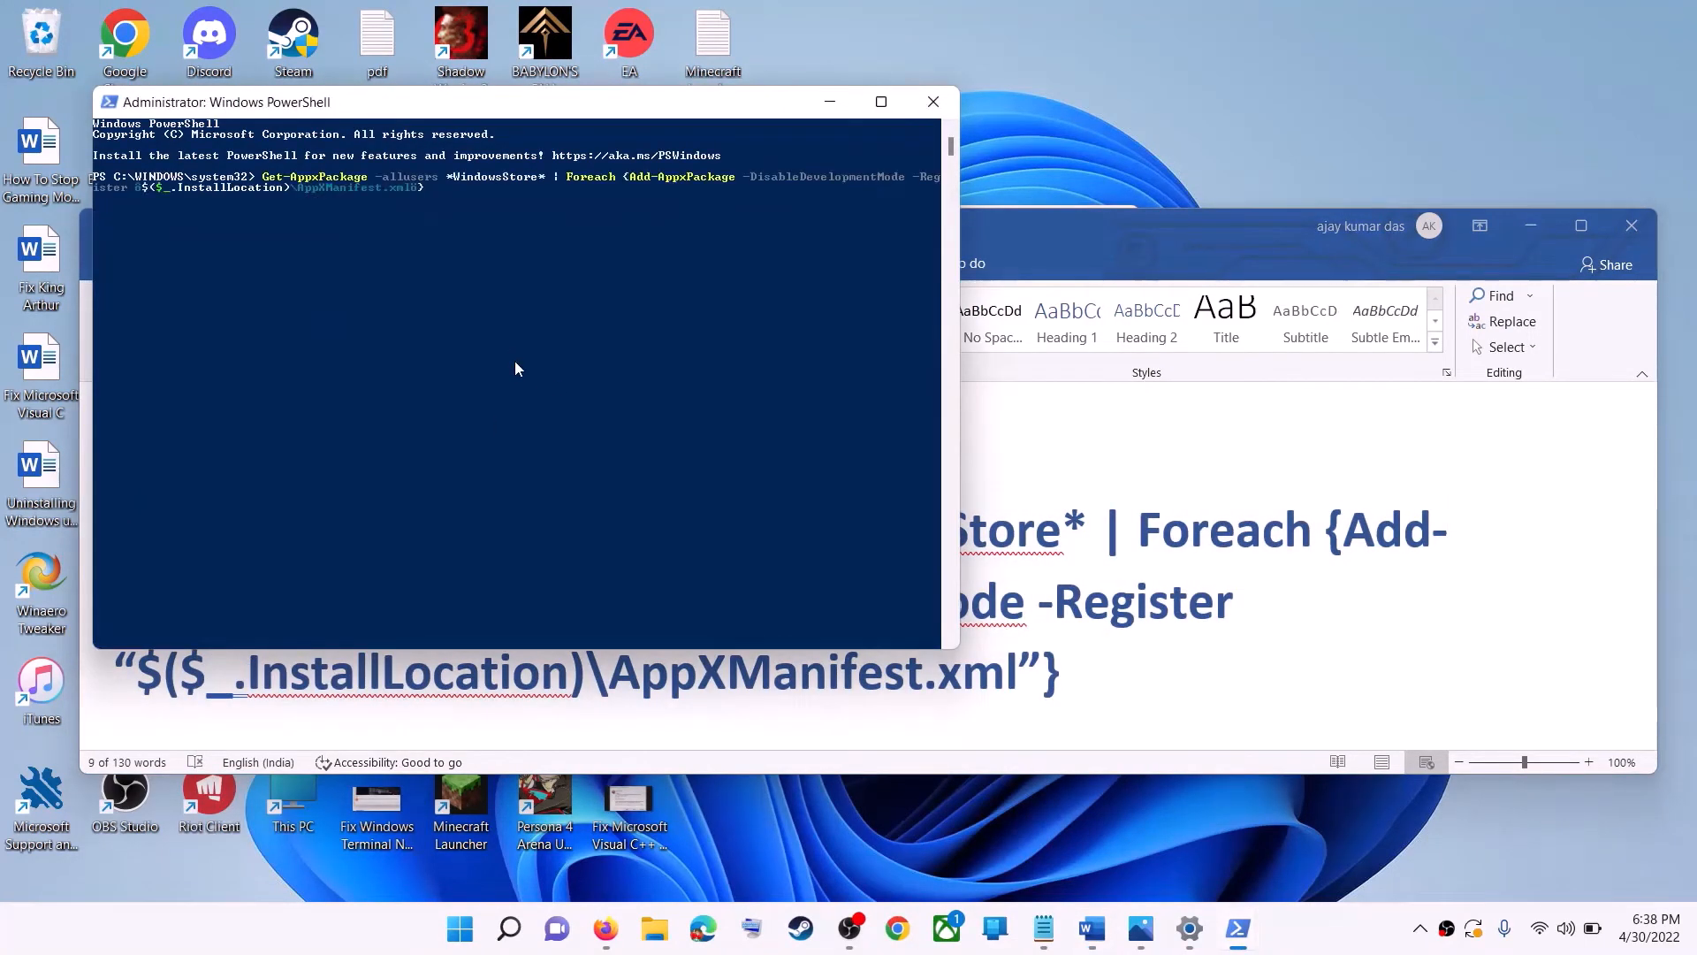
key("Return")
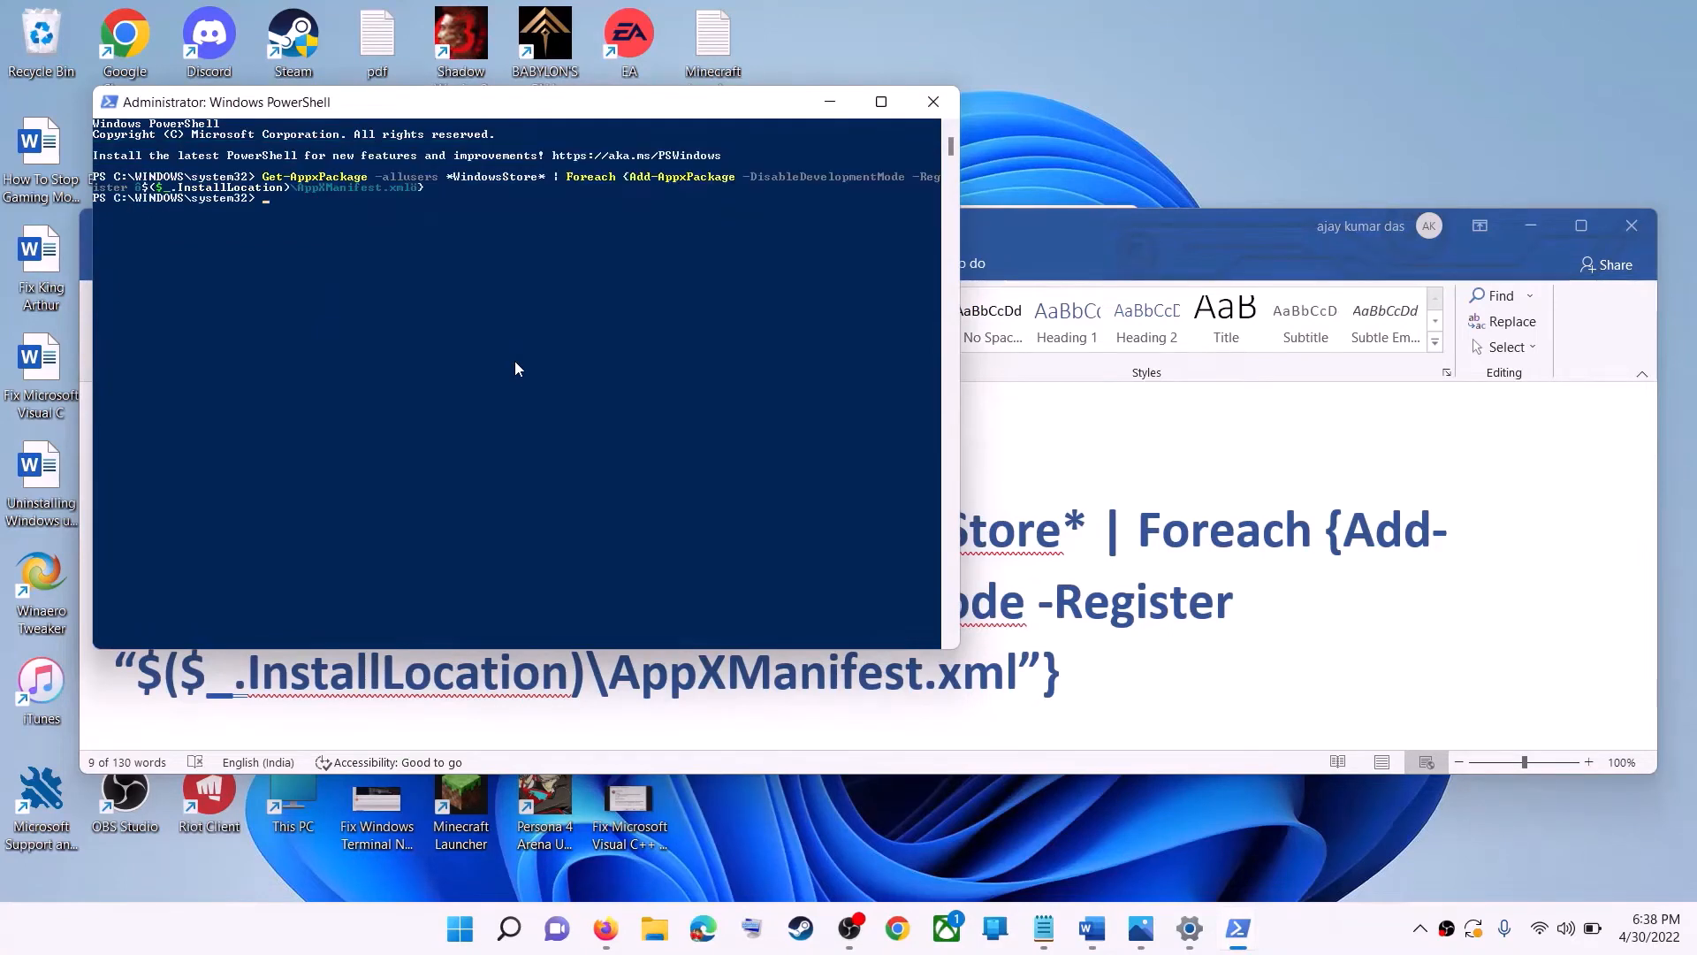
- Open the Microsoft Store app from Start search
left_click(463, 937)
type("s")
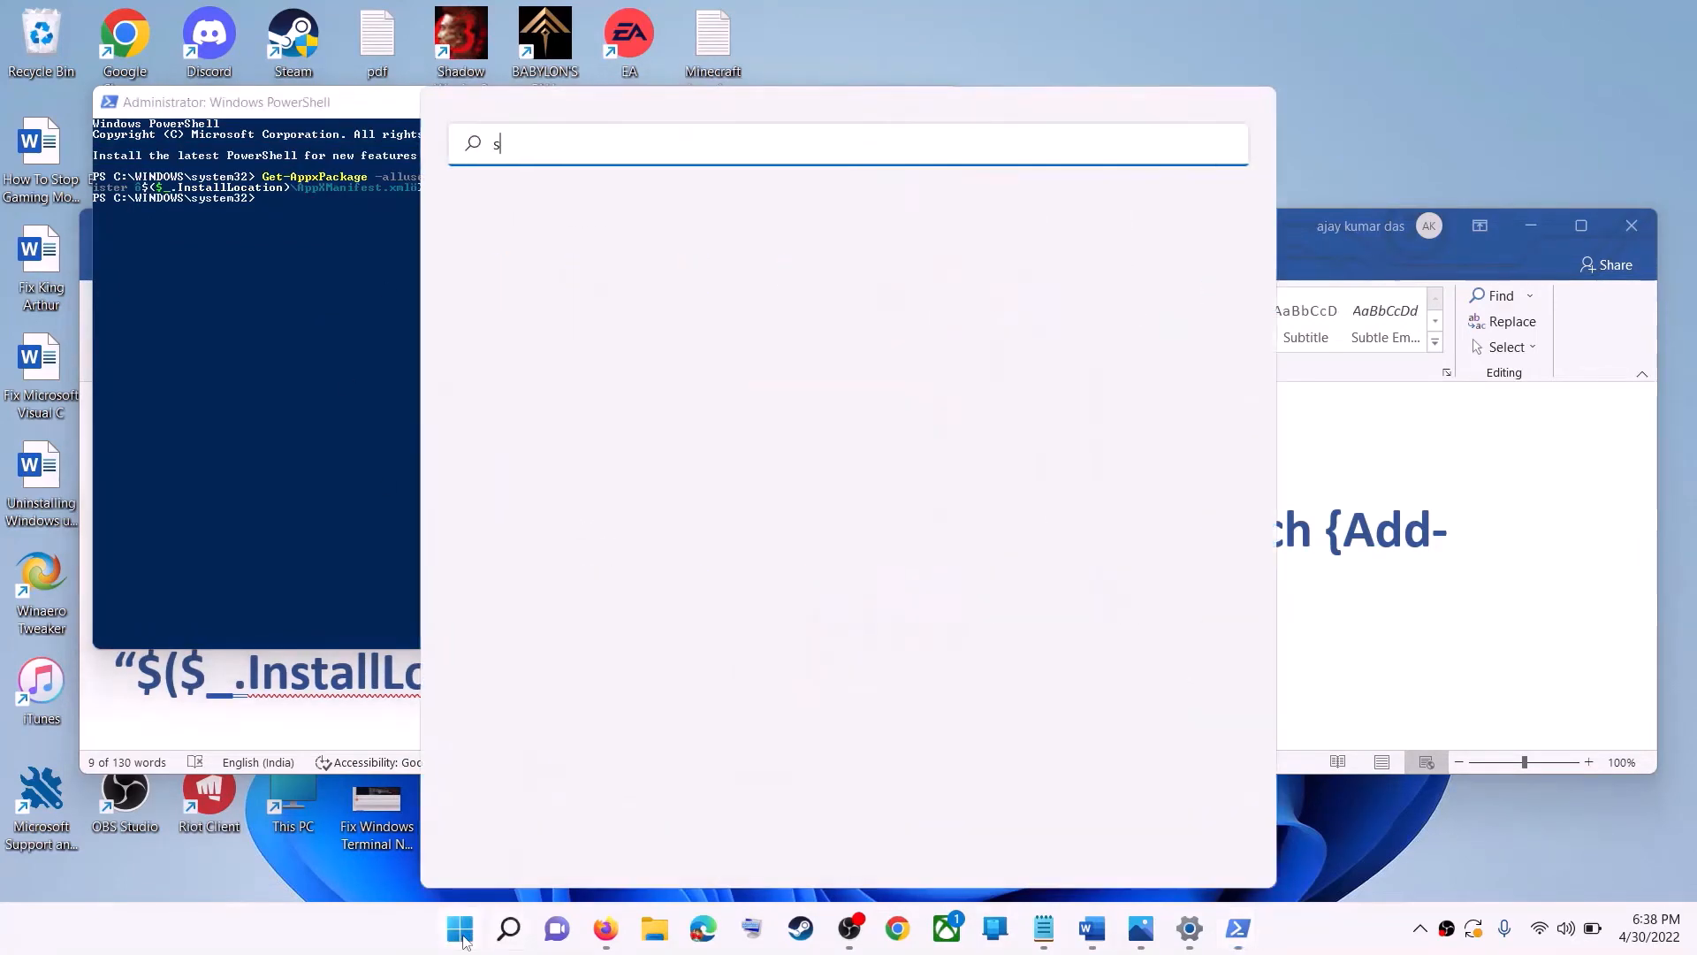
type("tore")
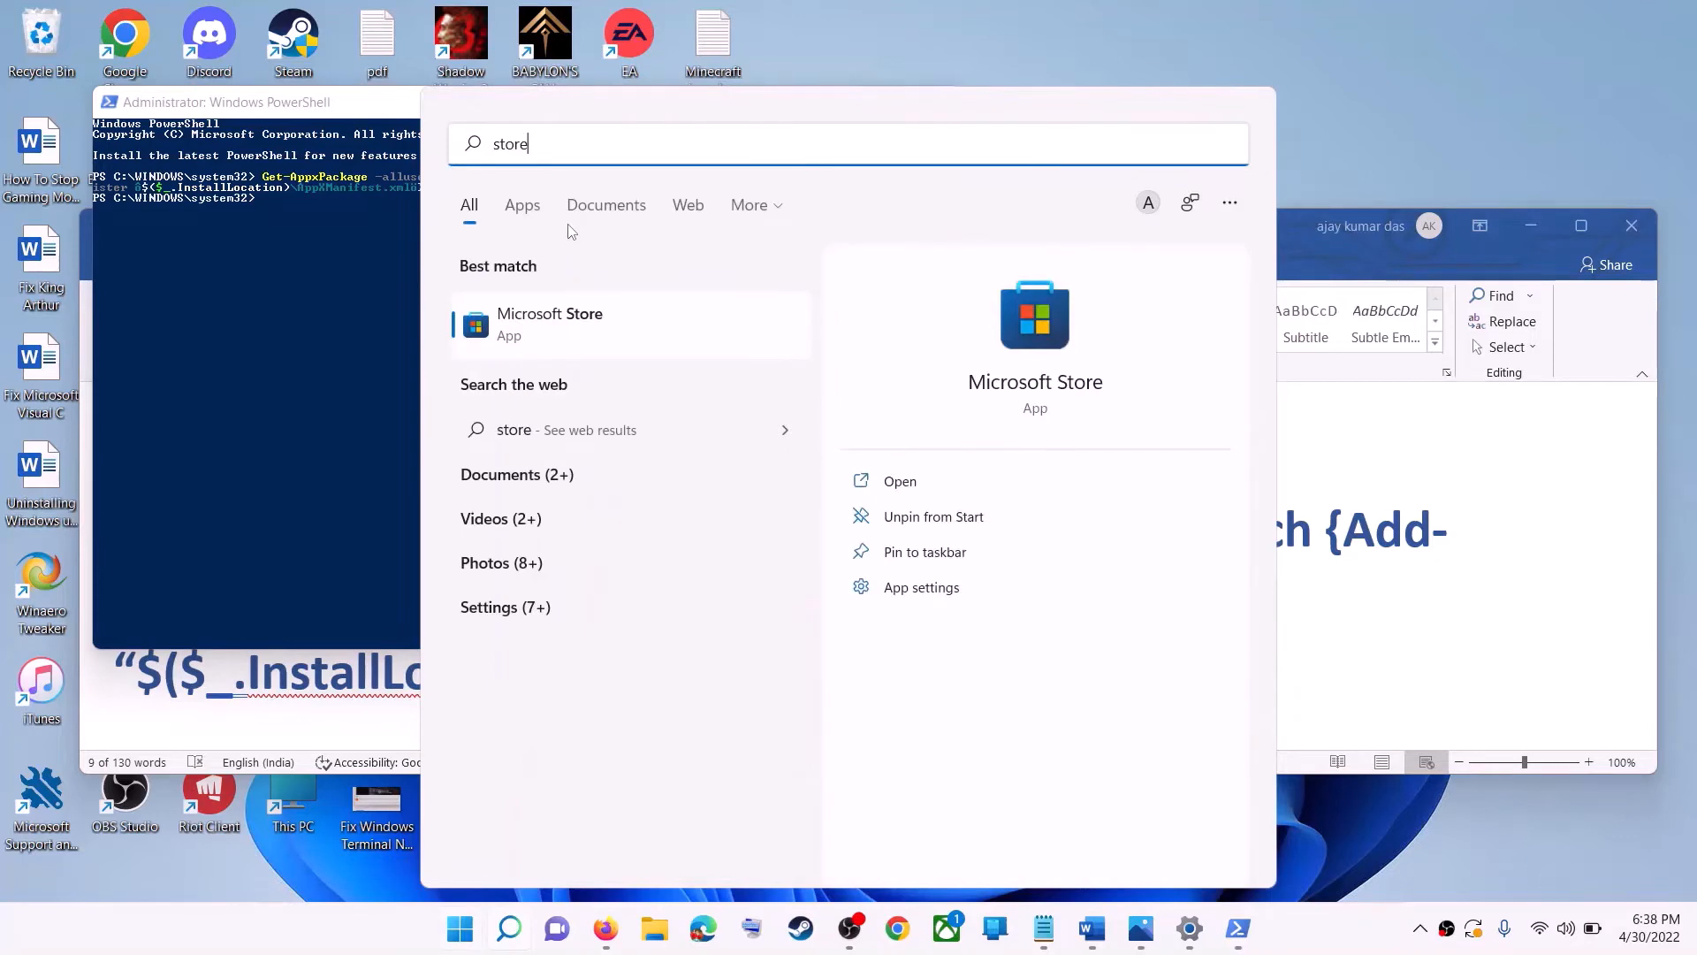
key("Return")
- Highlight 'Try installing to C drive/Different Drive' in the Step 10 heading of the notes document
left_click(1579, 572)
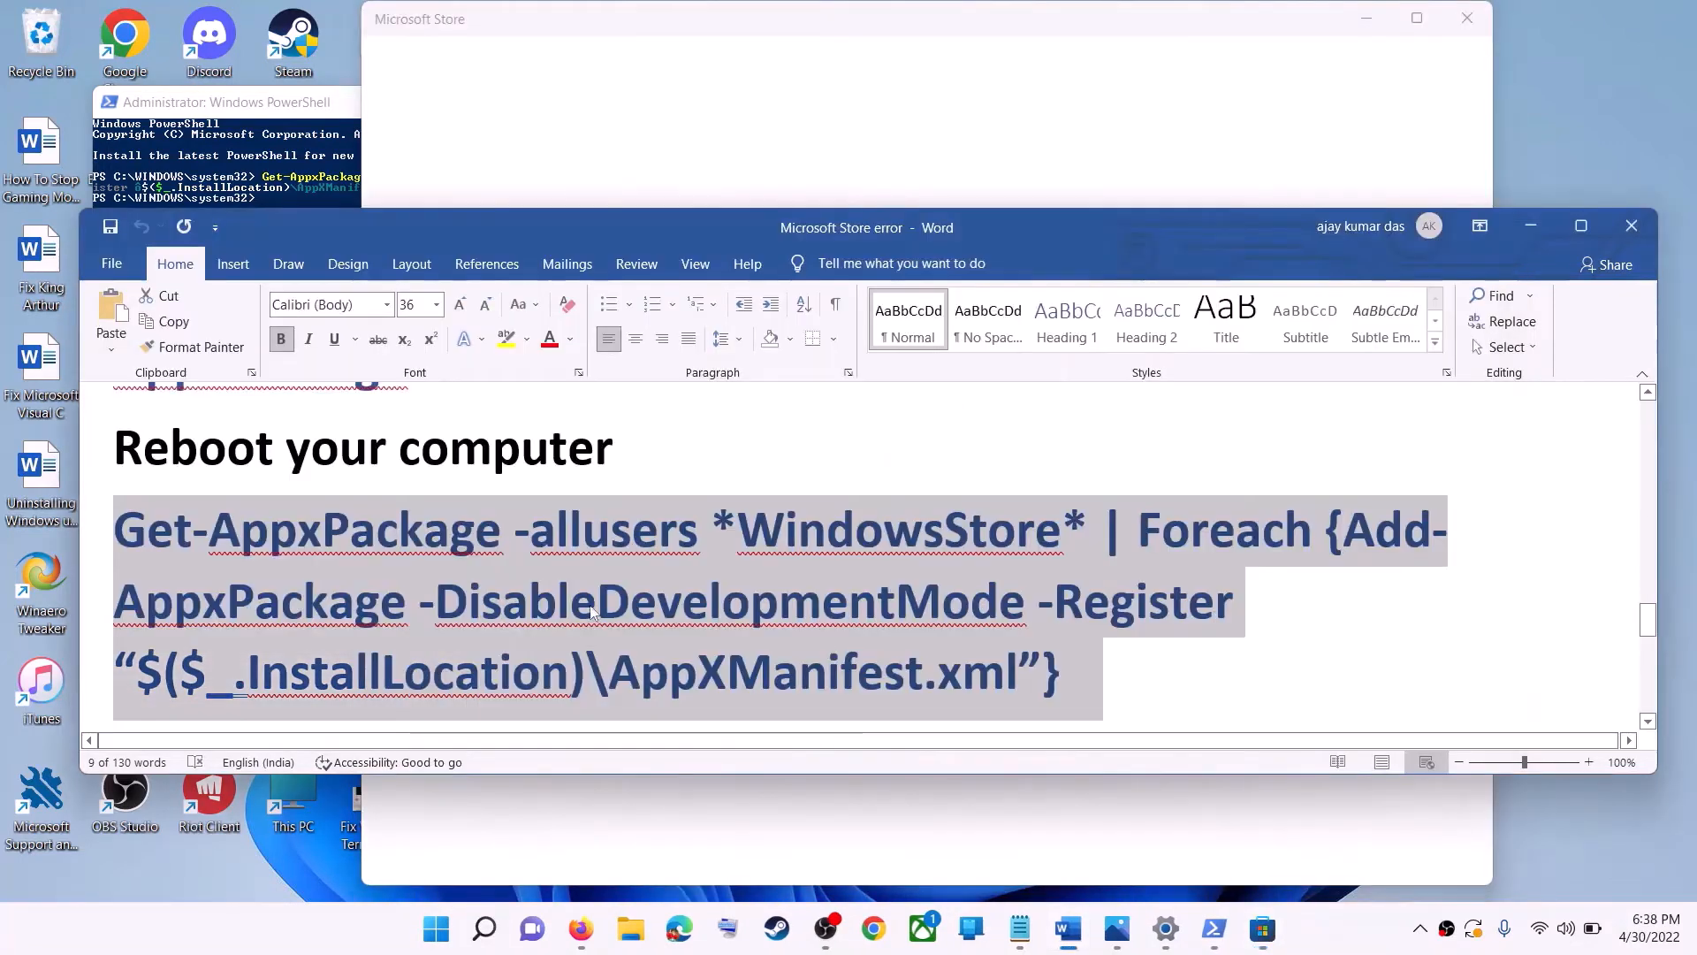
scroll(592, 594, "down", 2)
scroll(592, 594, "down", 2)
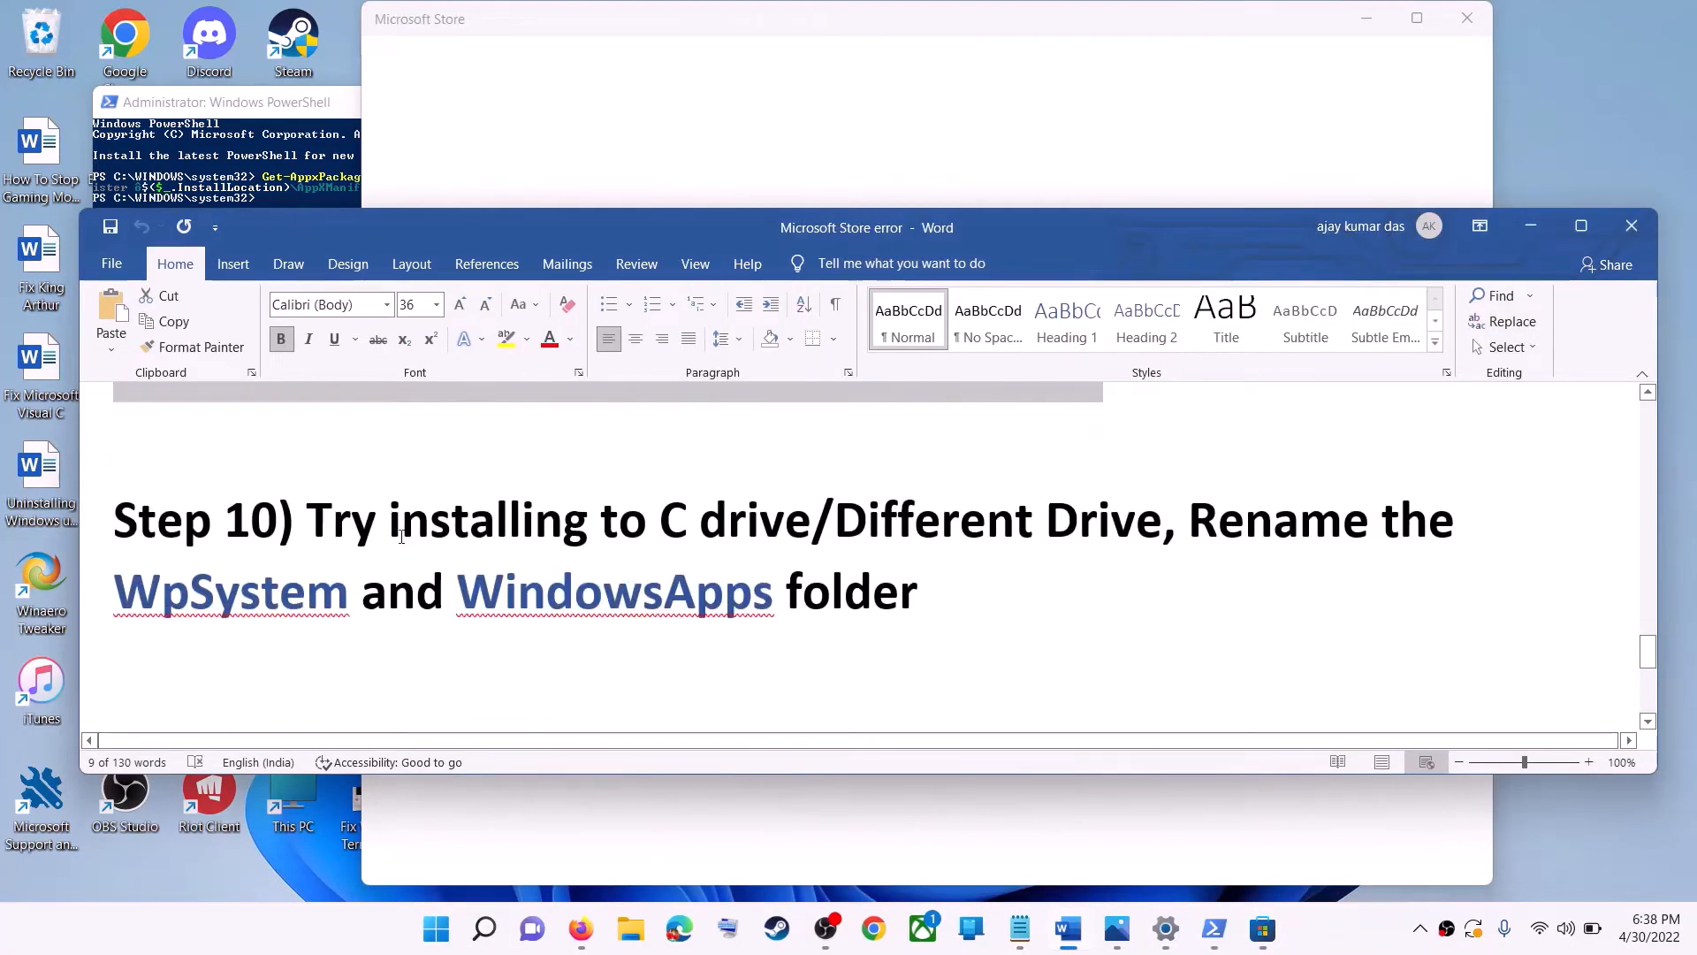
left_click_drag(371, 516, 1162, 521)
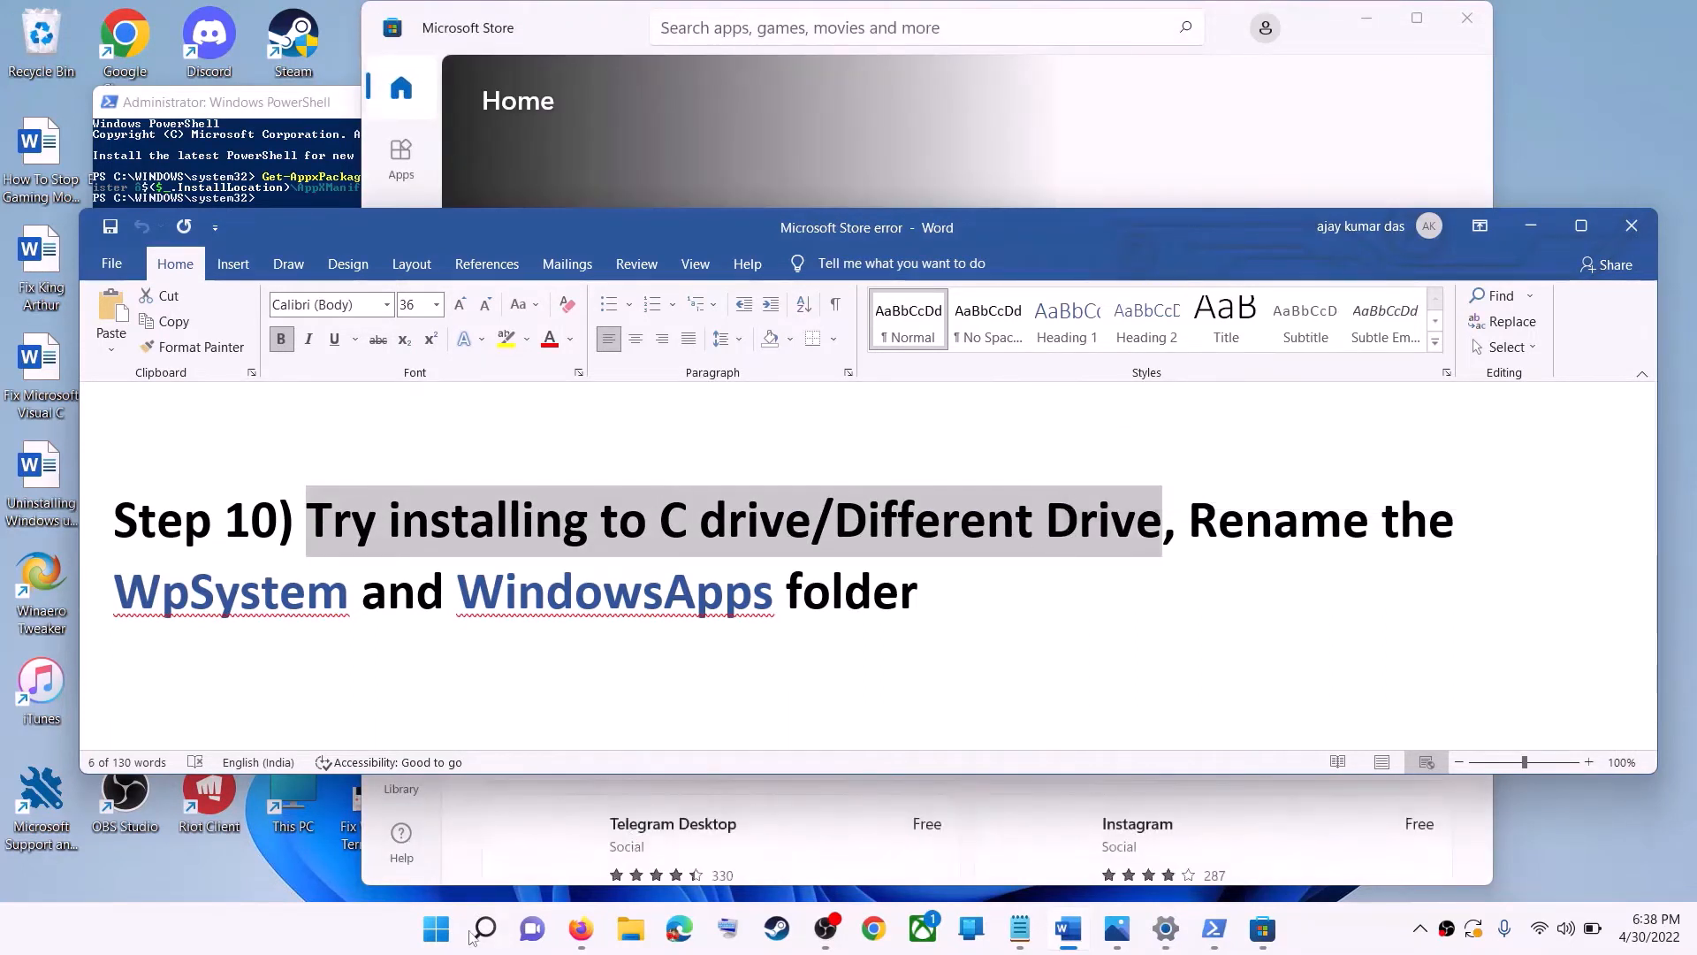
- Open the Storage page under System in the Settings app
left_click(442, 935)
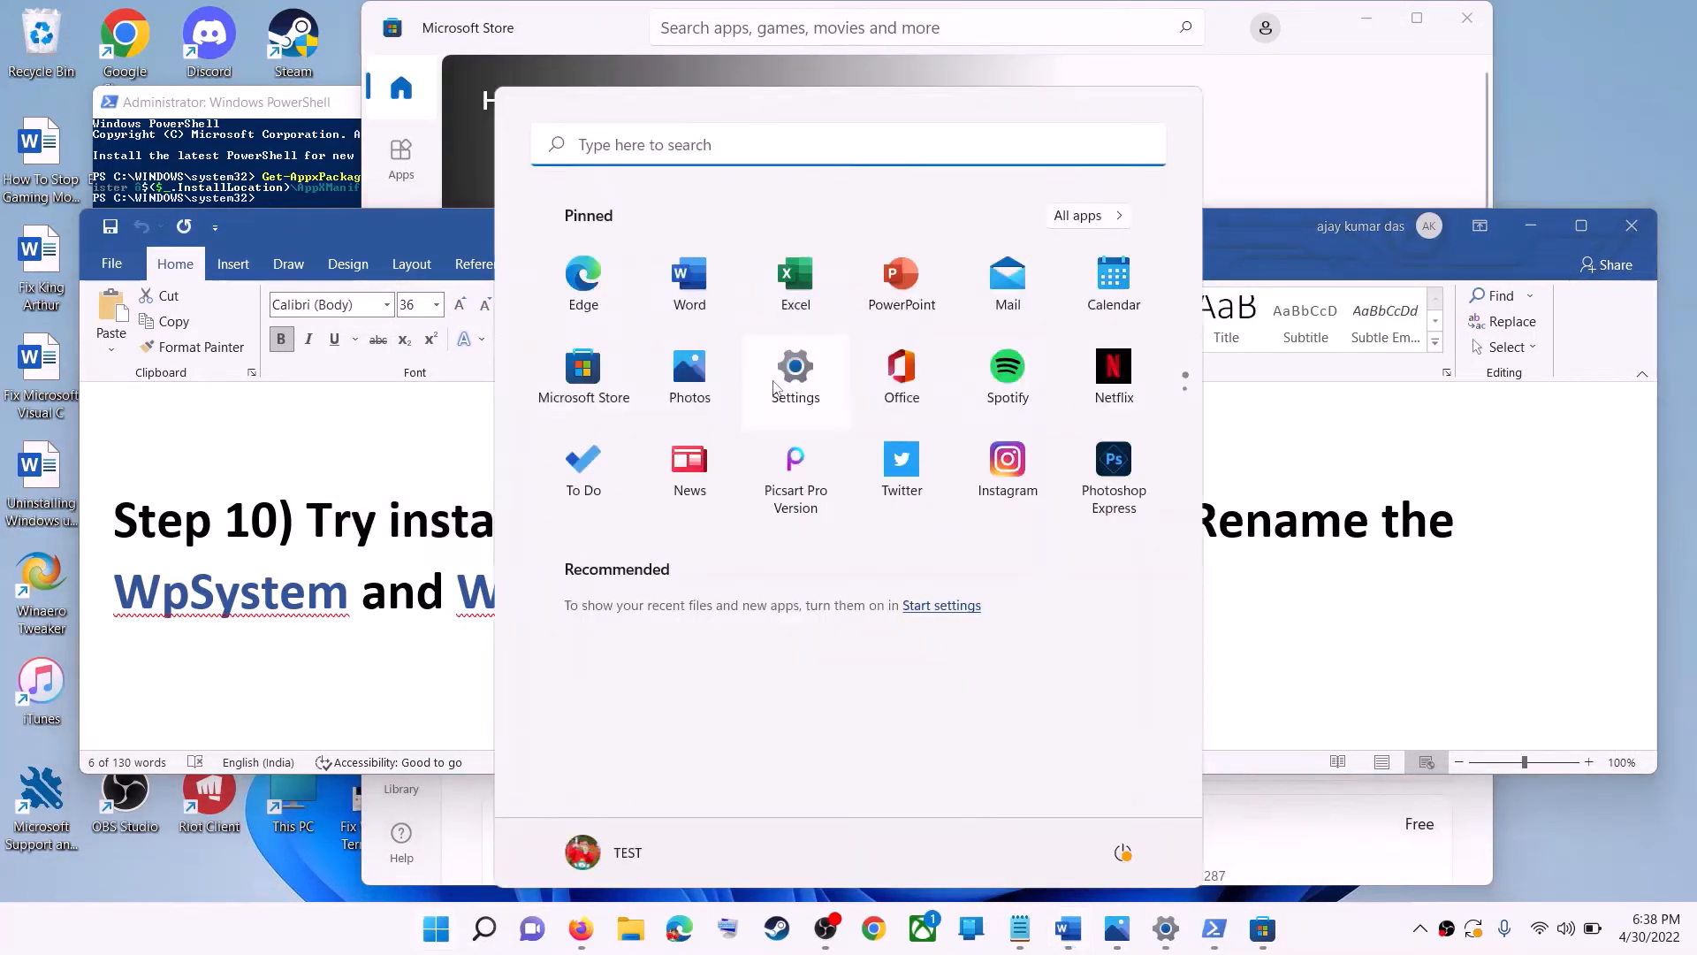
left_click(778, 376)
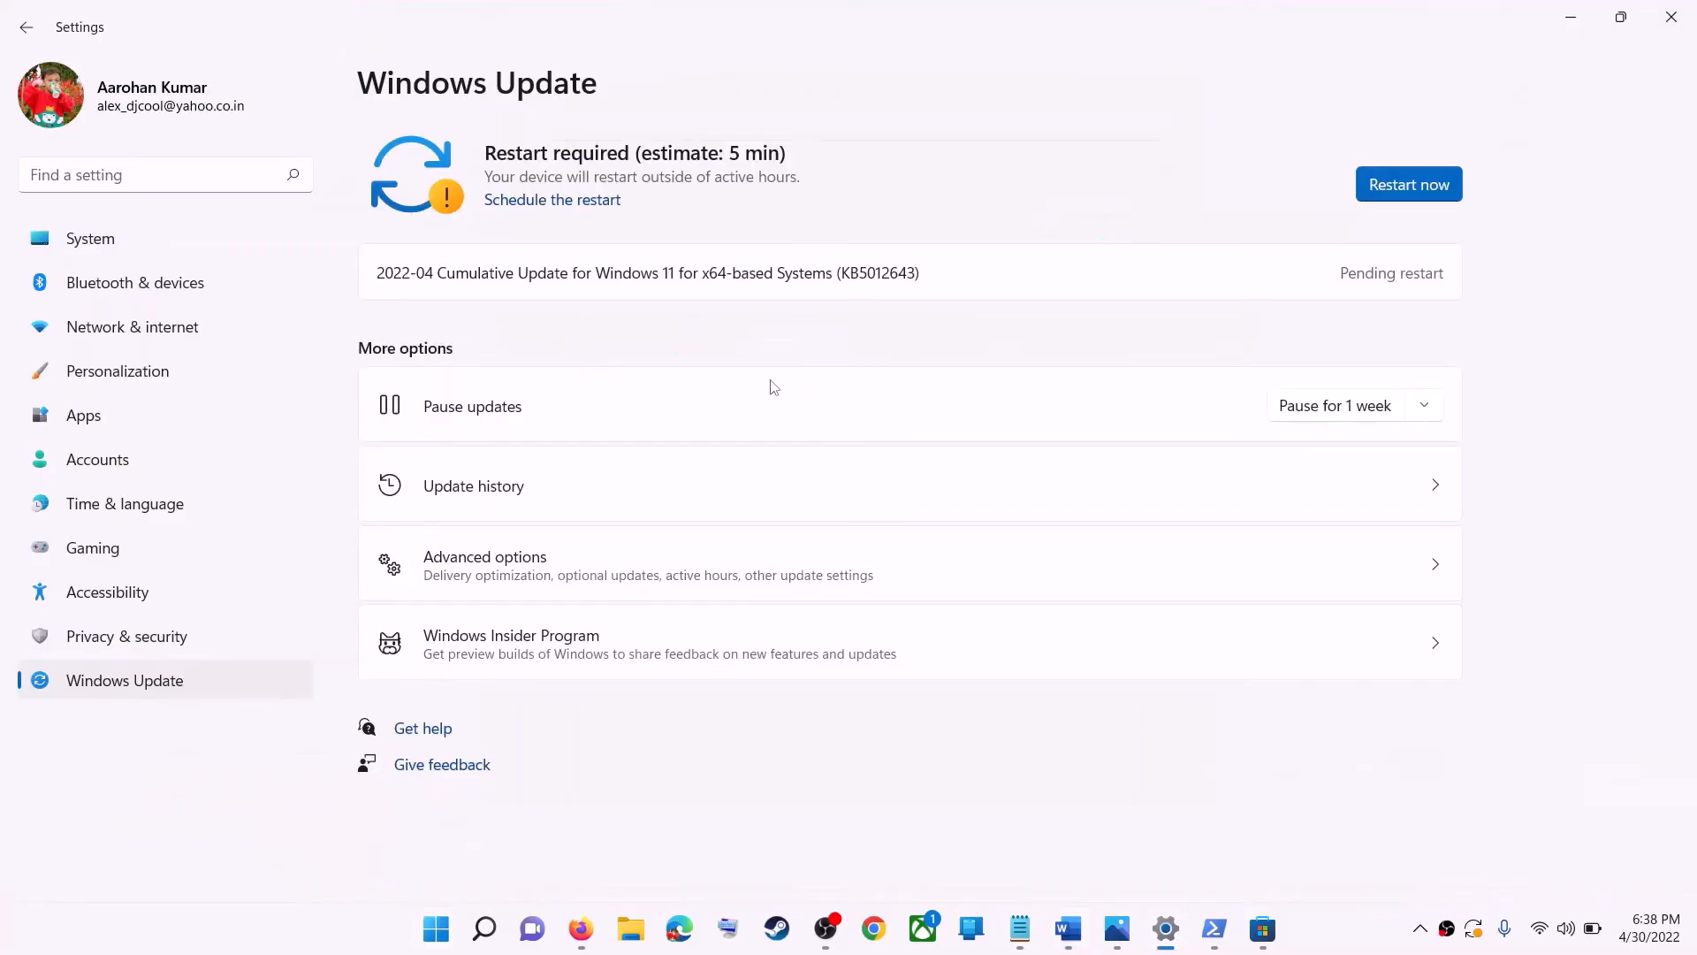
left_click(107, 247)
scroll(517, 548, "down", 3)
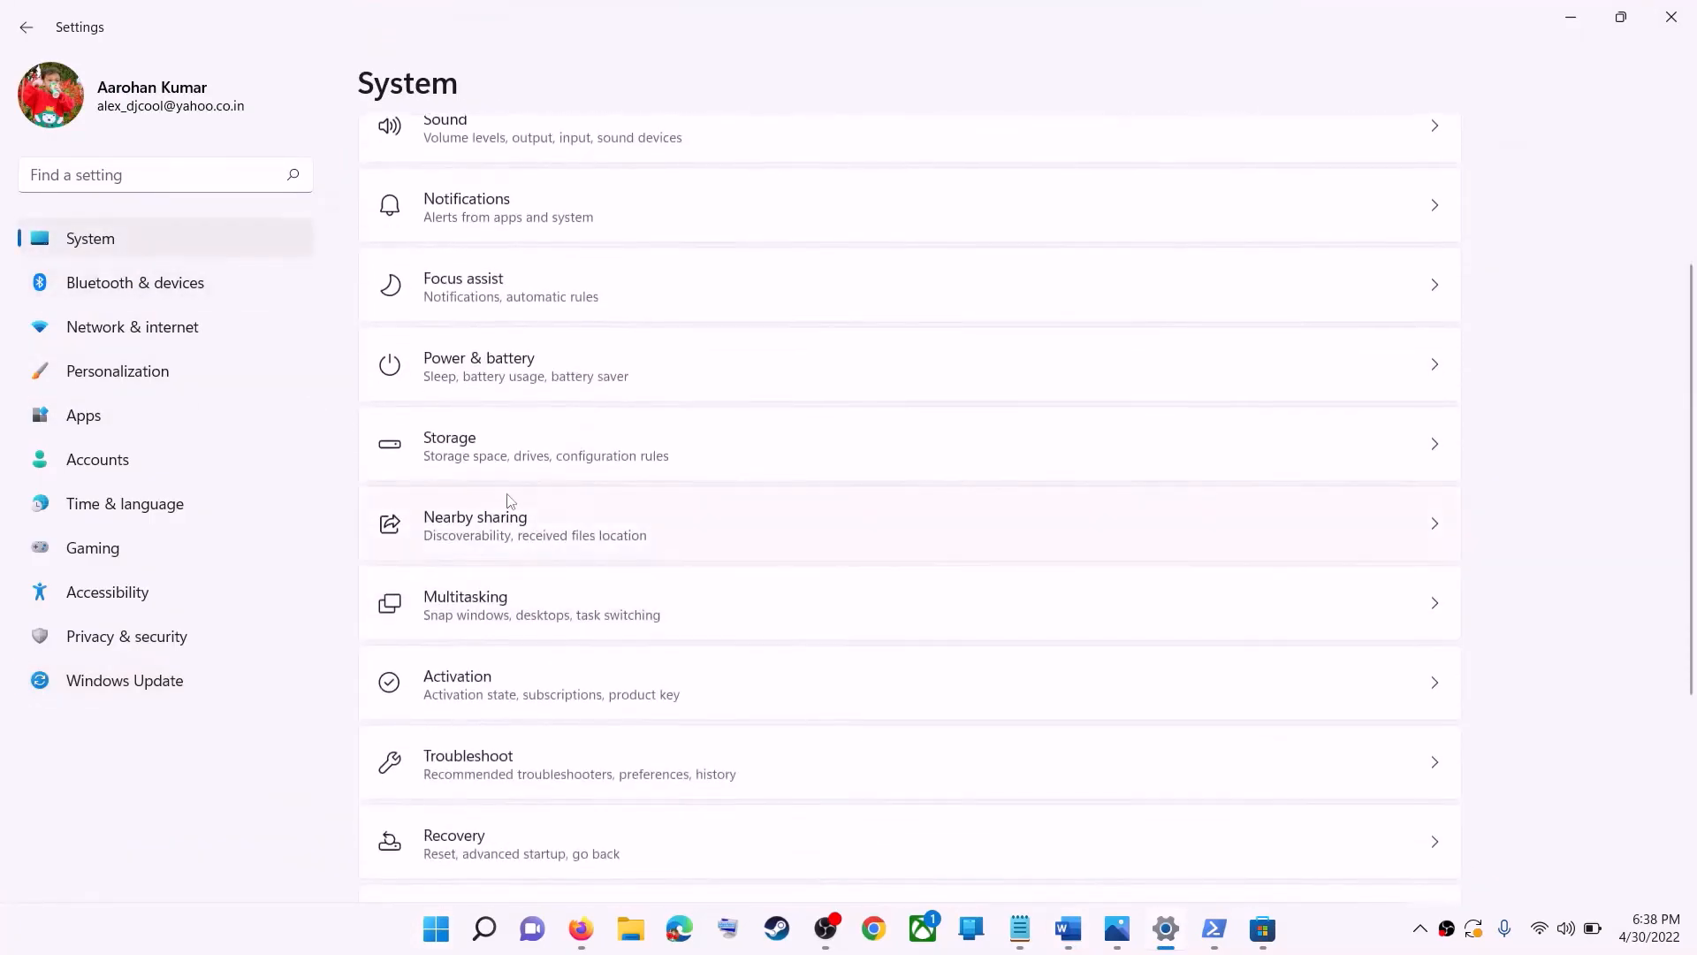
left_click(485, 457)
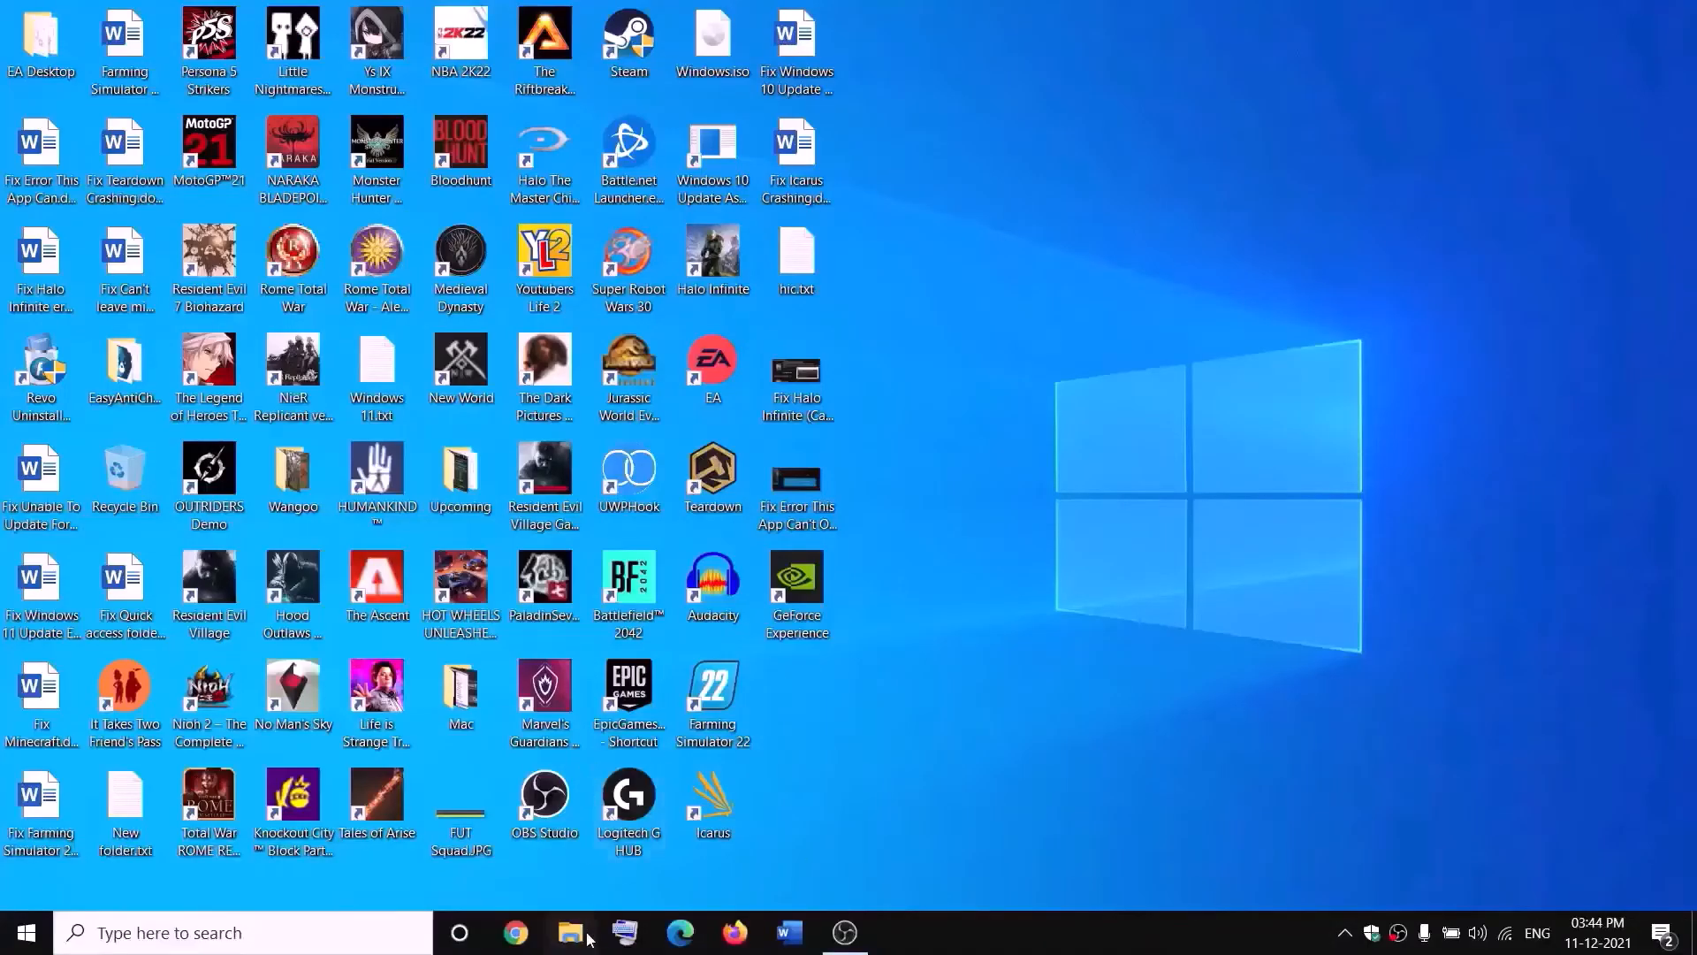
- Open the New Volume (D:) drive in File Explorer
key("super+e")
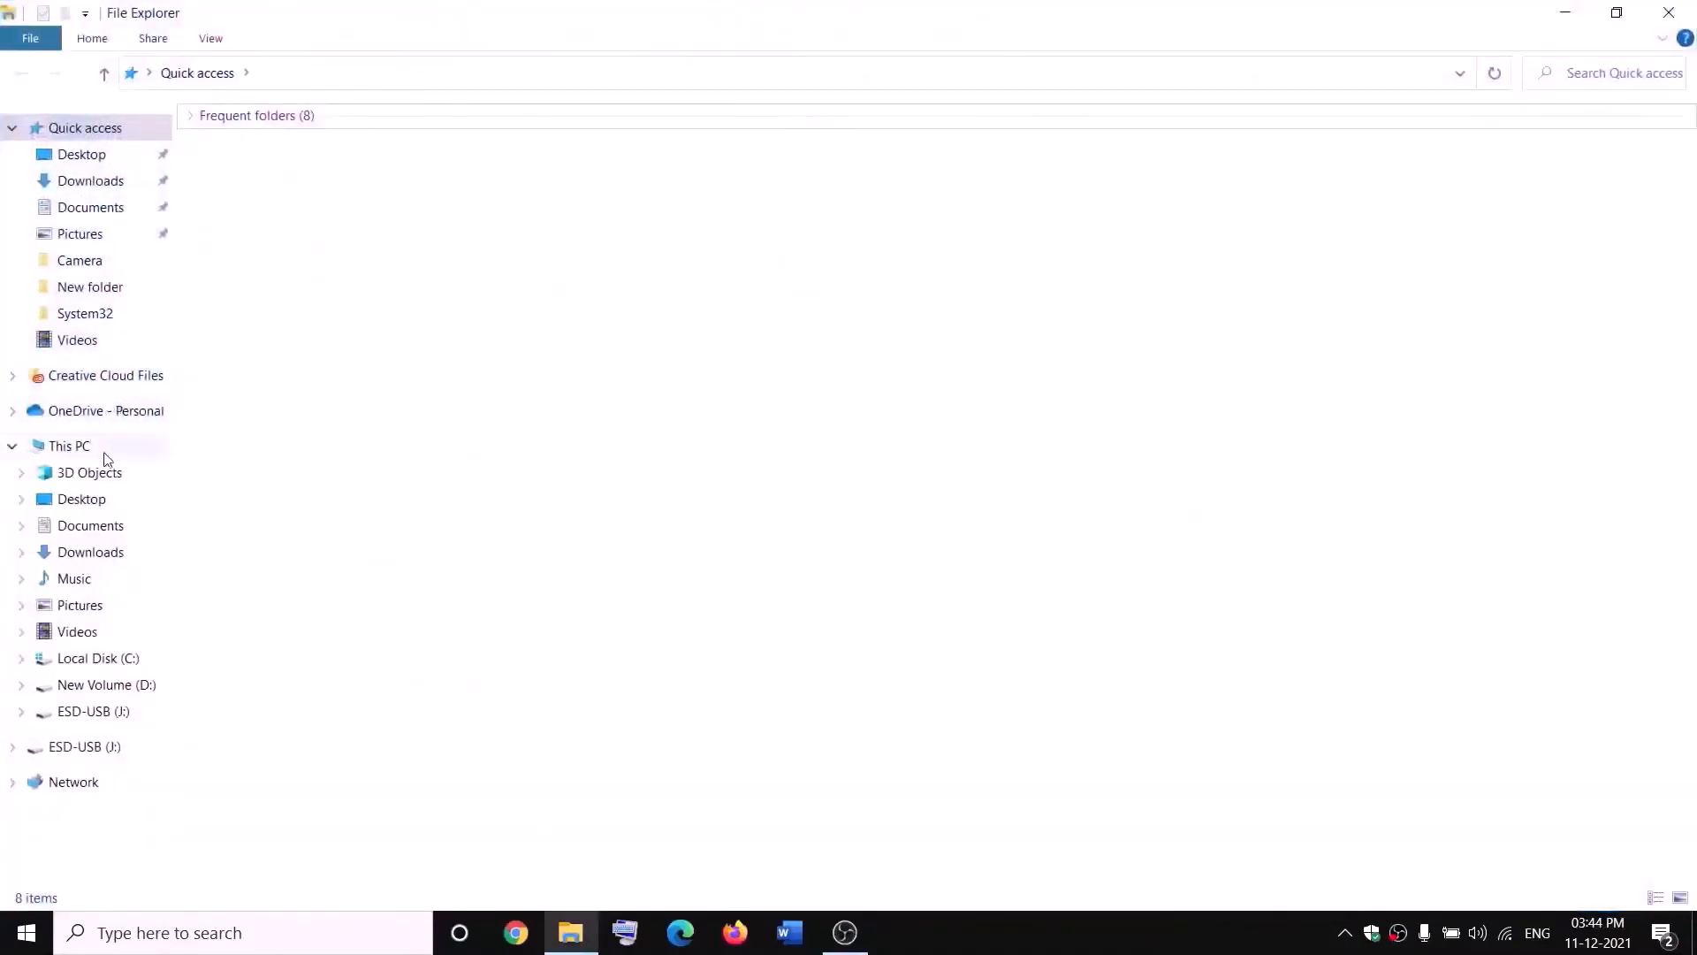
left_click(71, 446)
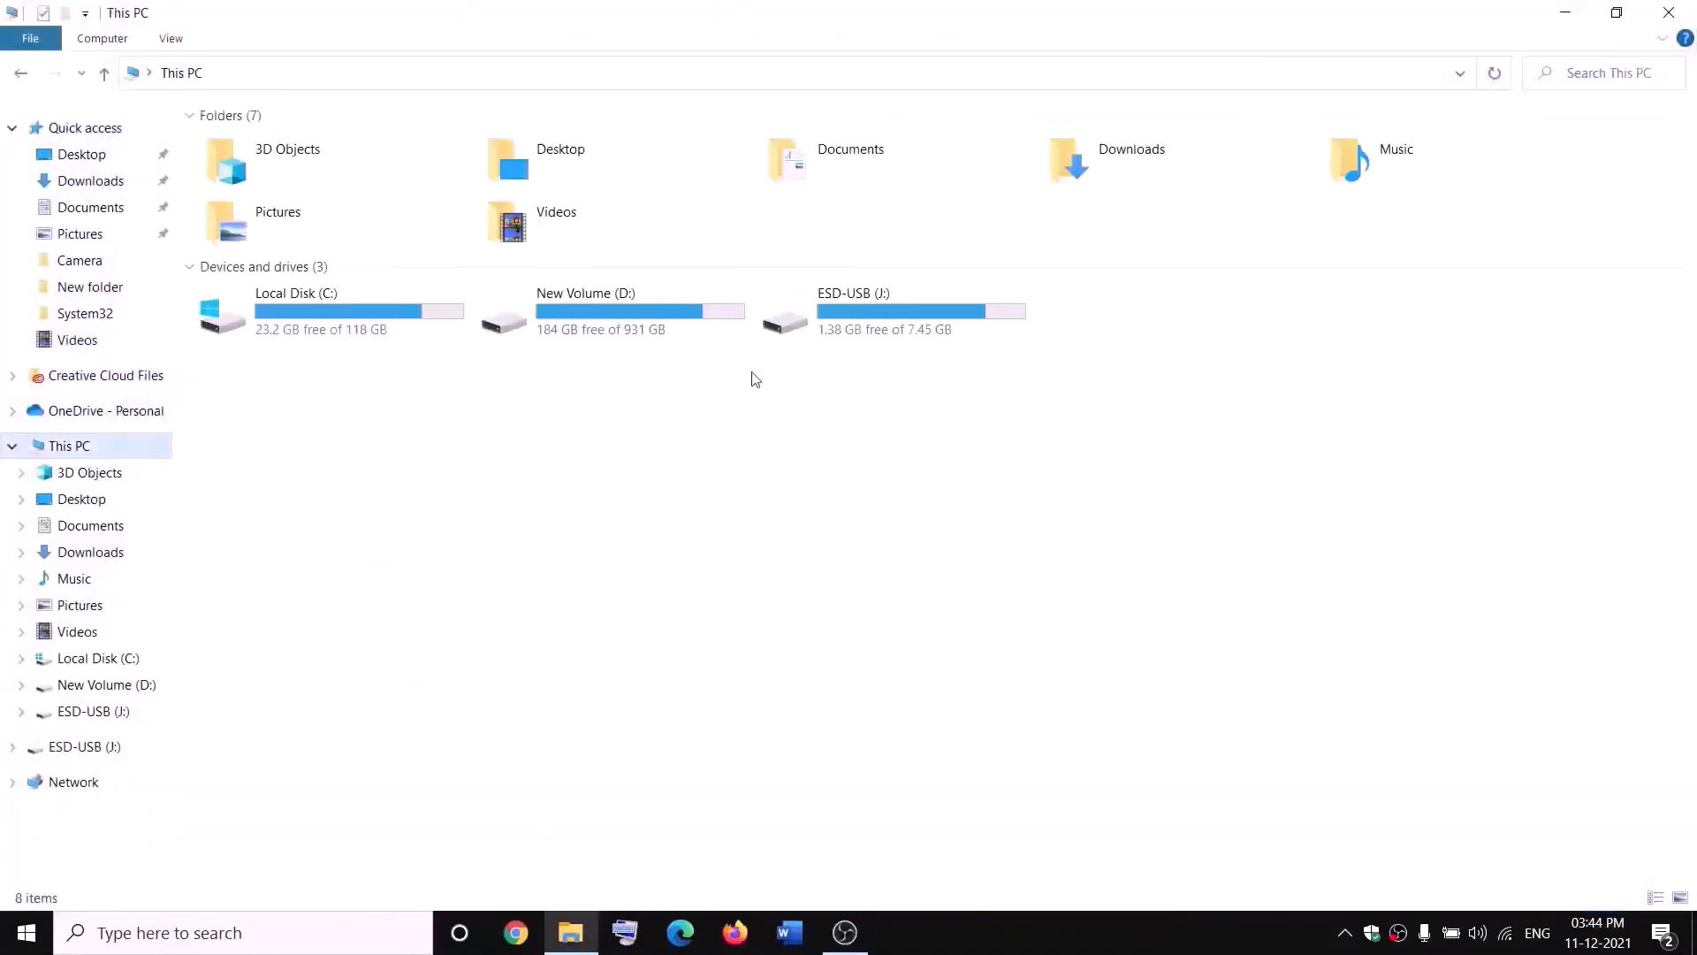
double_click(631, 329)
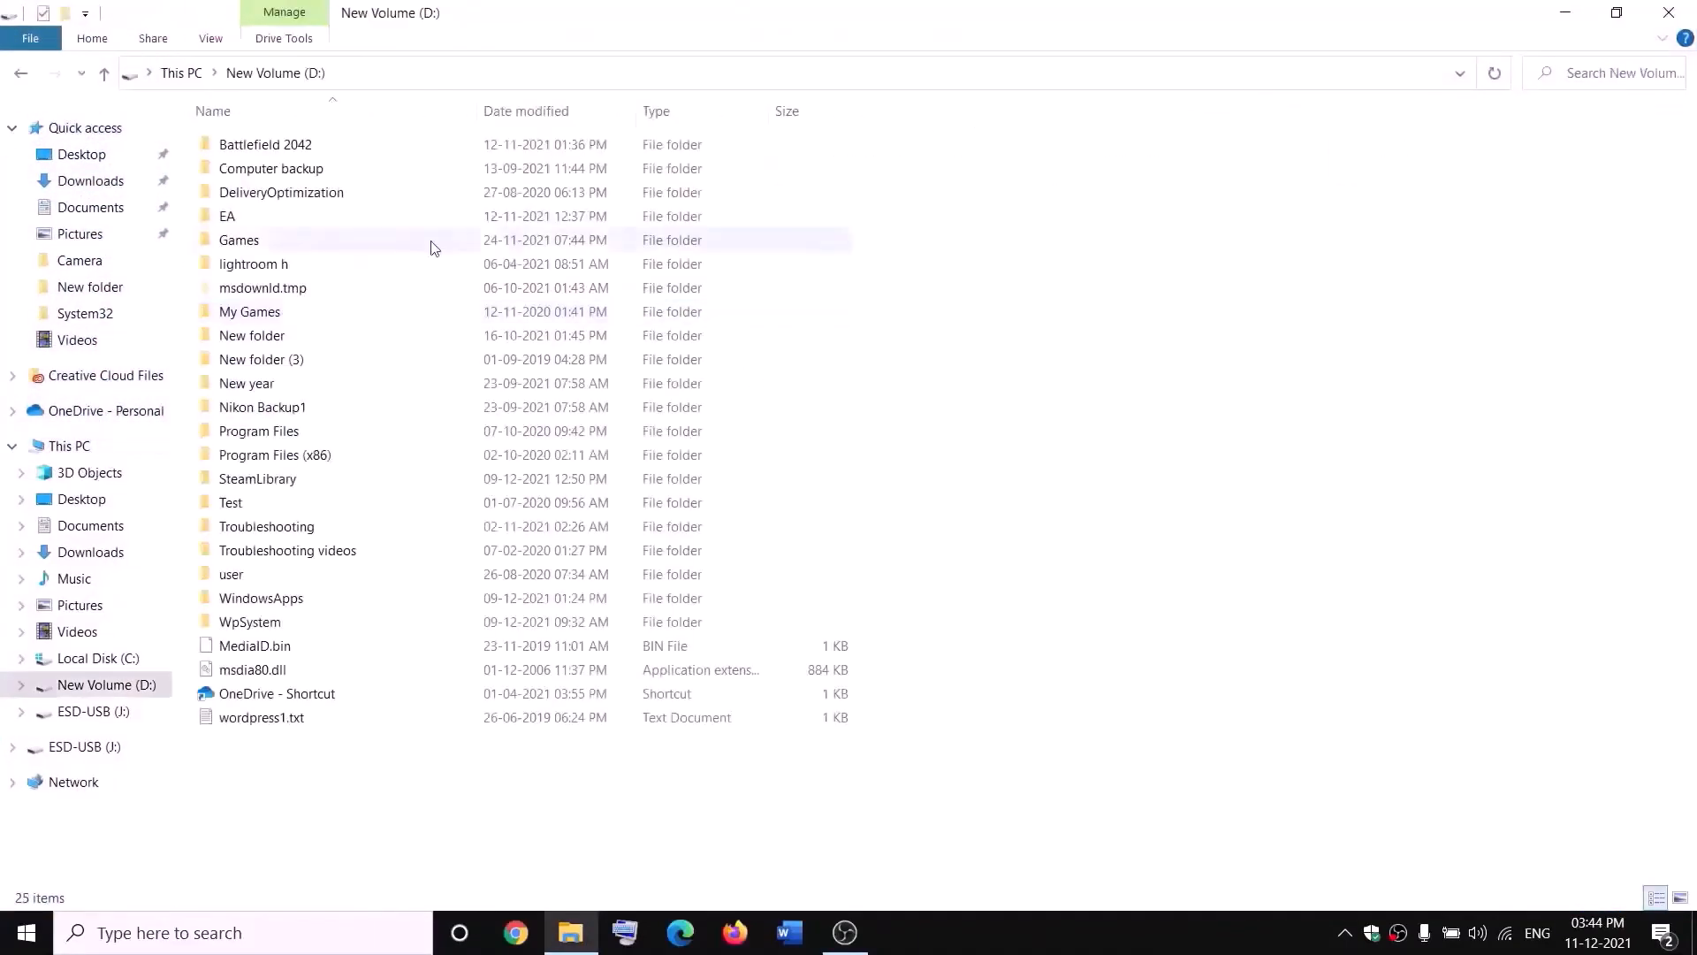
right_click(276, 625)
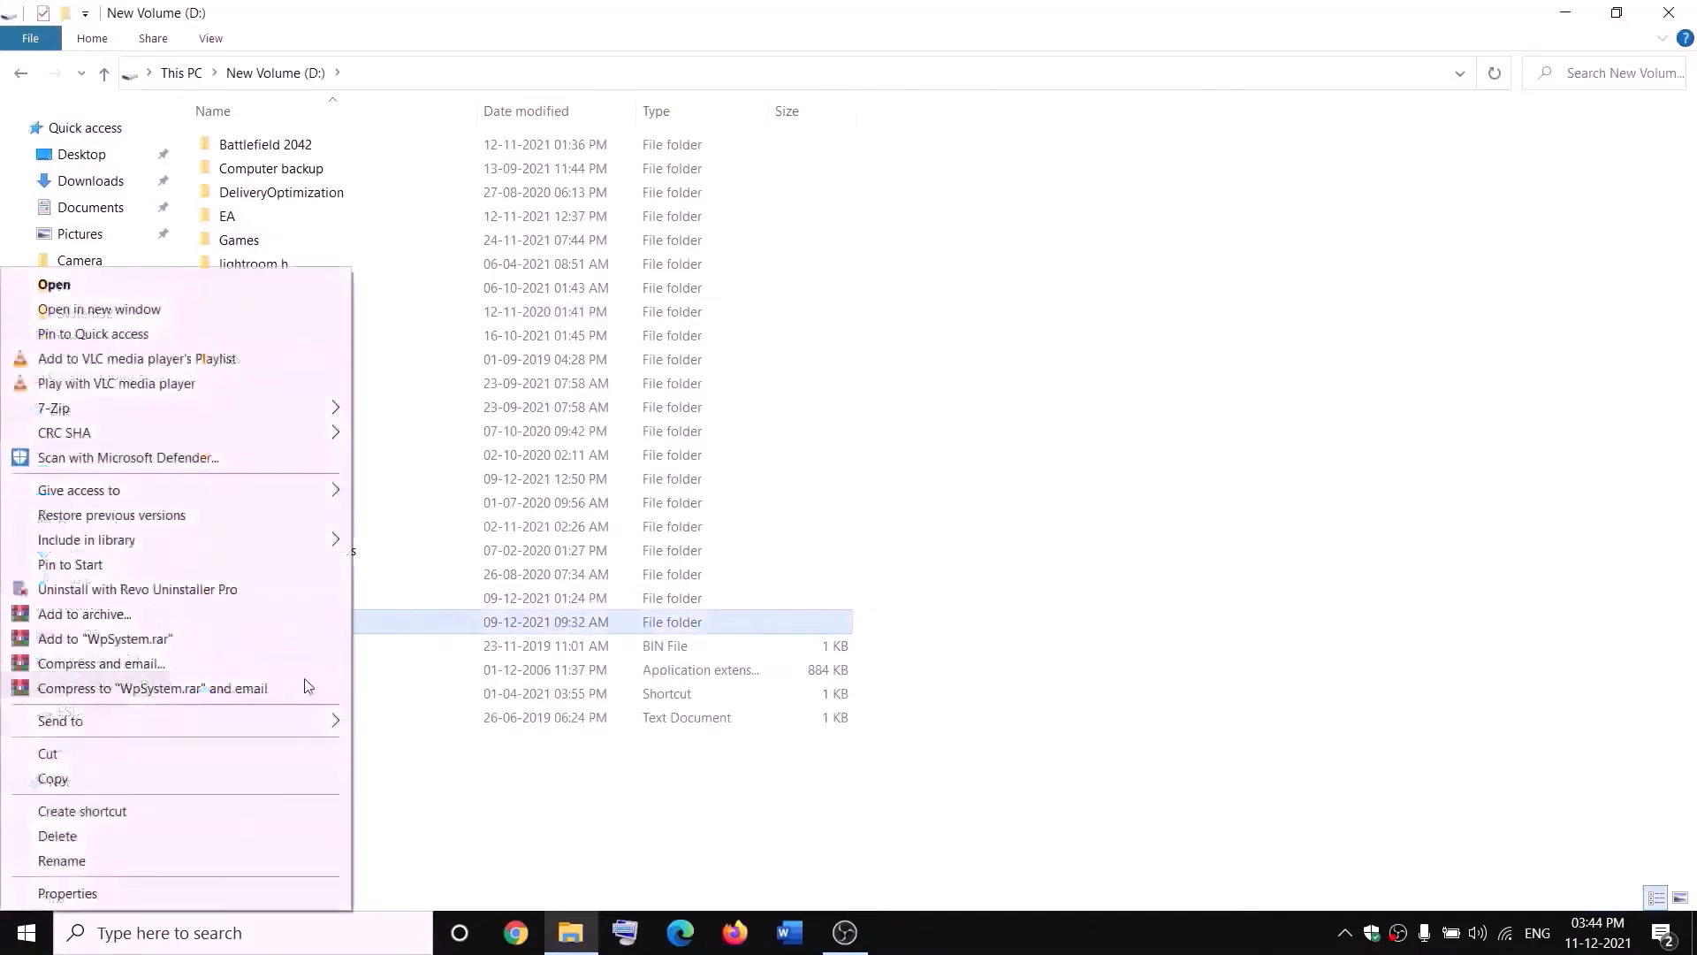
left_click(537, 807)
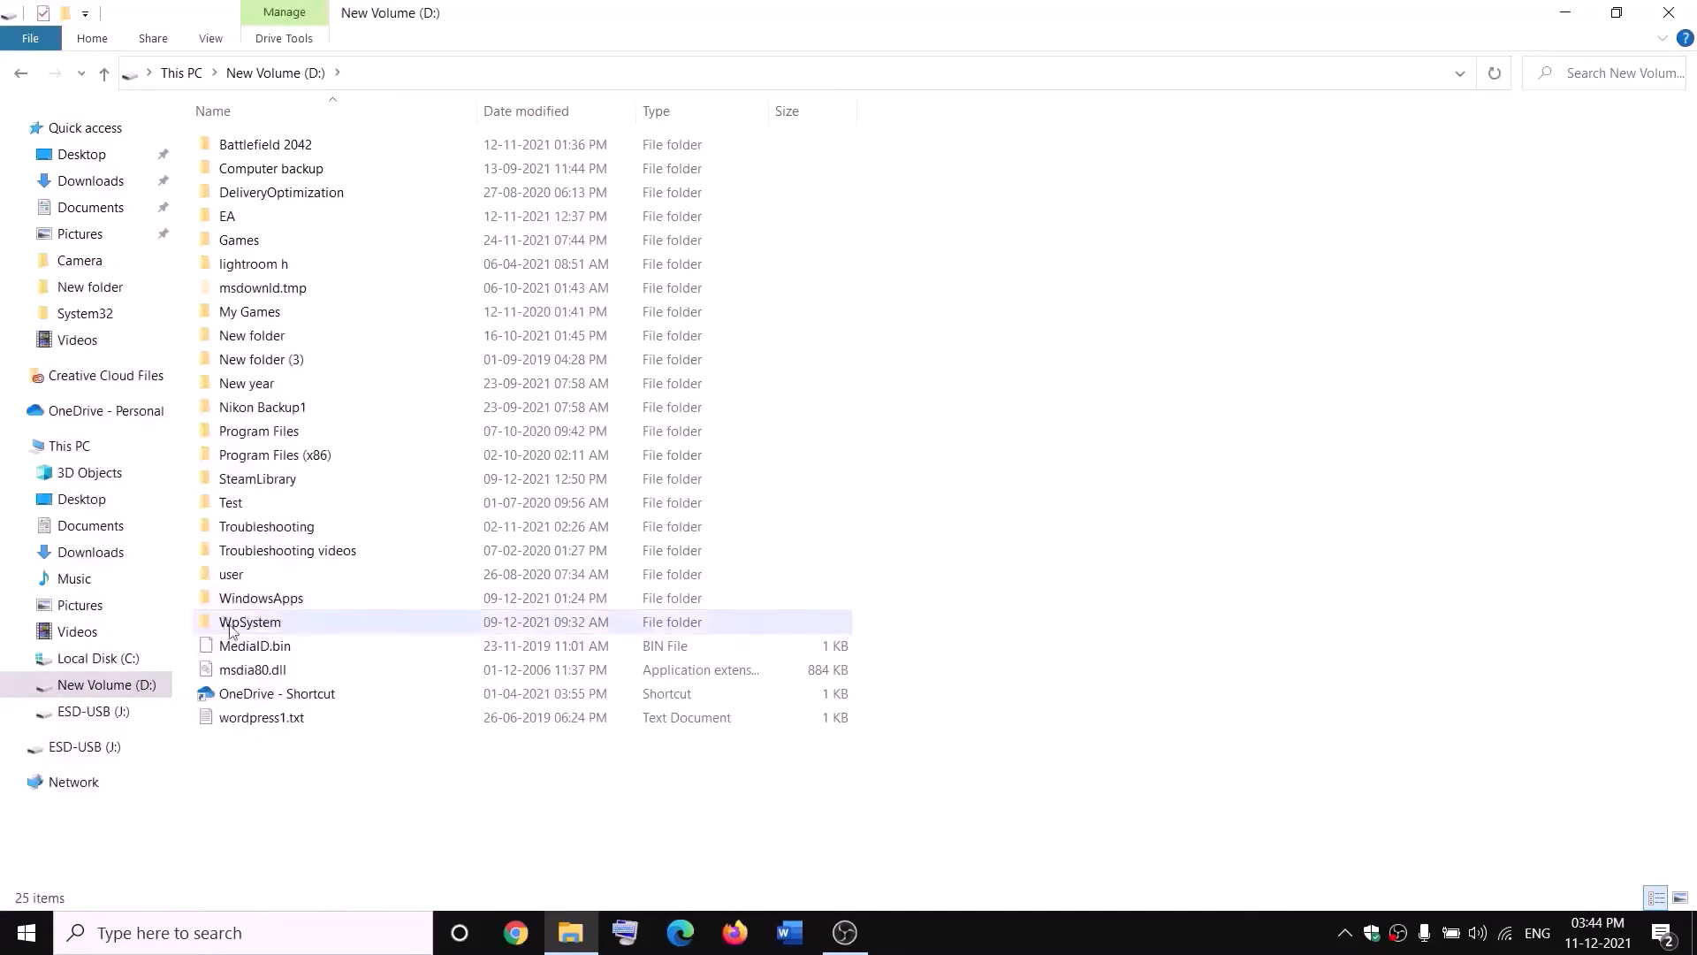
- Open the advanced security settings from the WpSystem folder's Properties Security tab
mouse_move(254, 628)
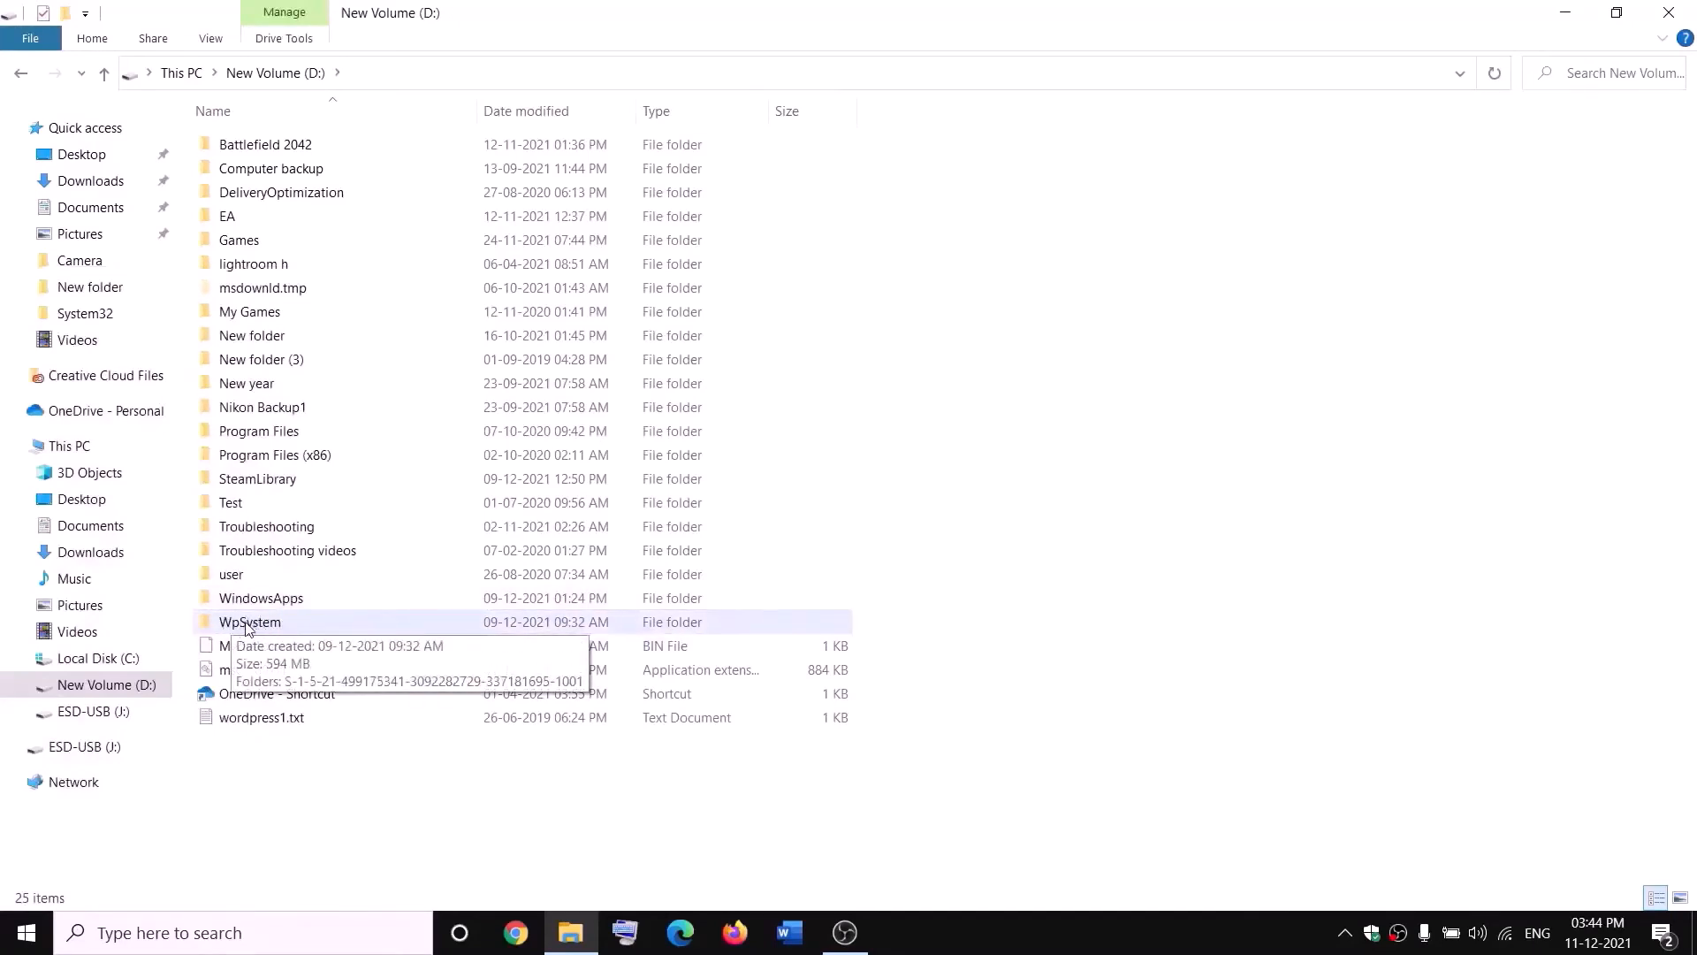
right_click(249, 626)
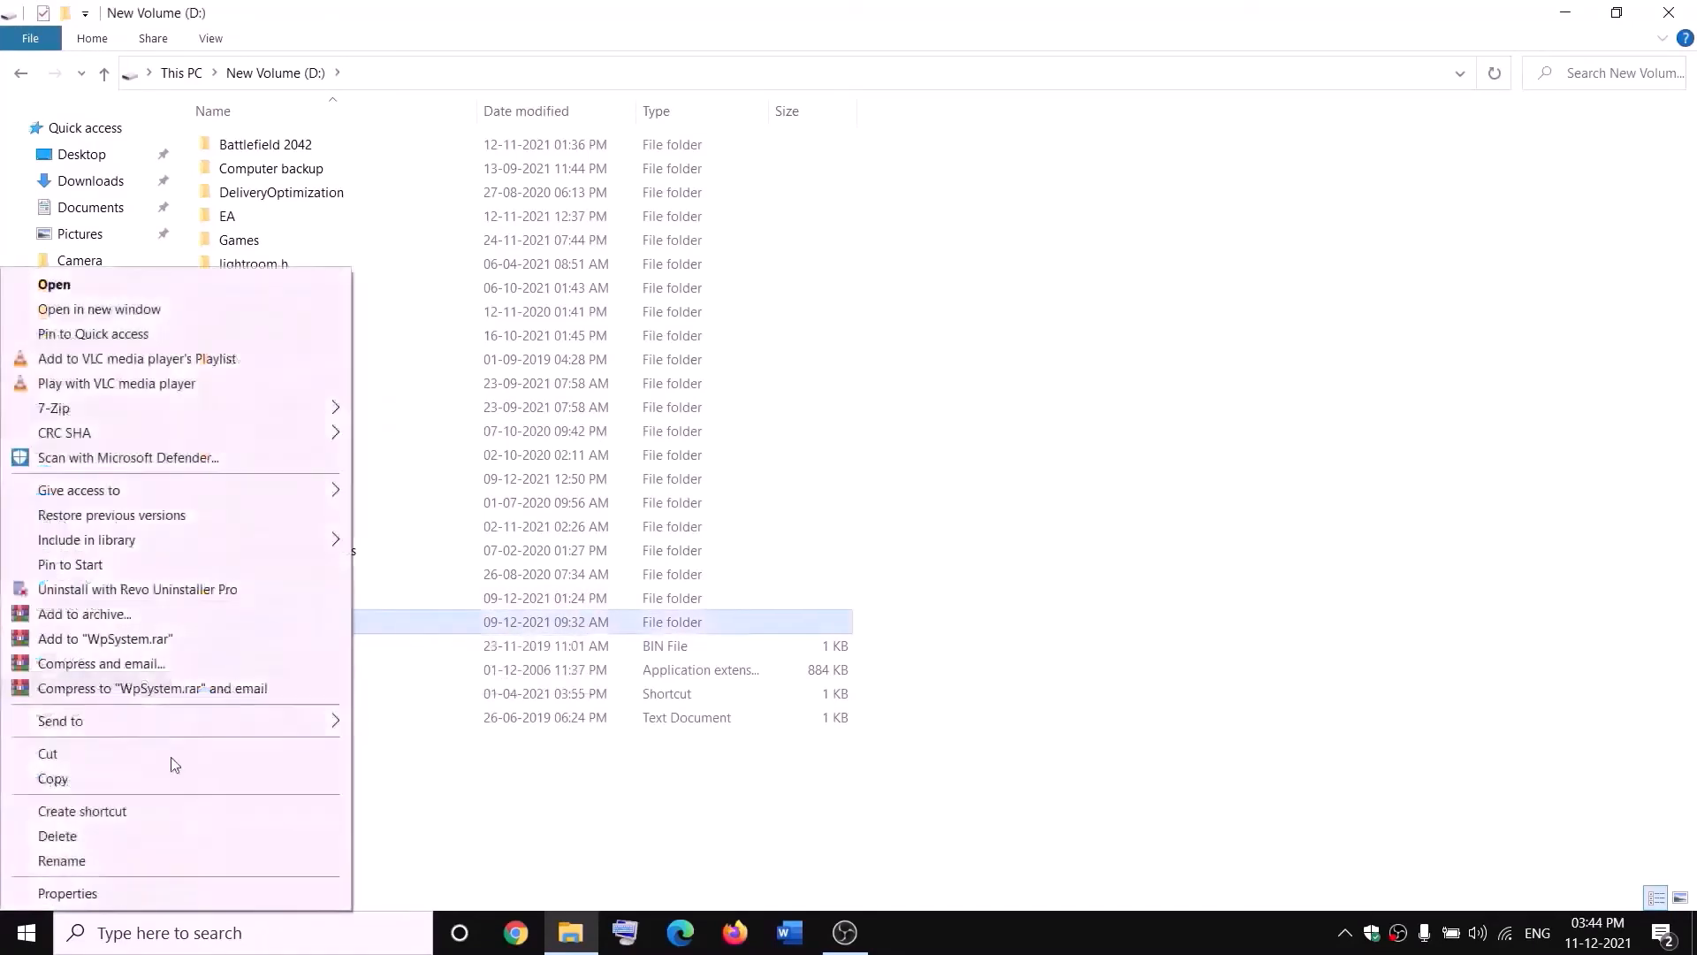
left_click(168, 891)
left_click_drag(505, 388, 726, 245)
left_click(629, 284)
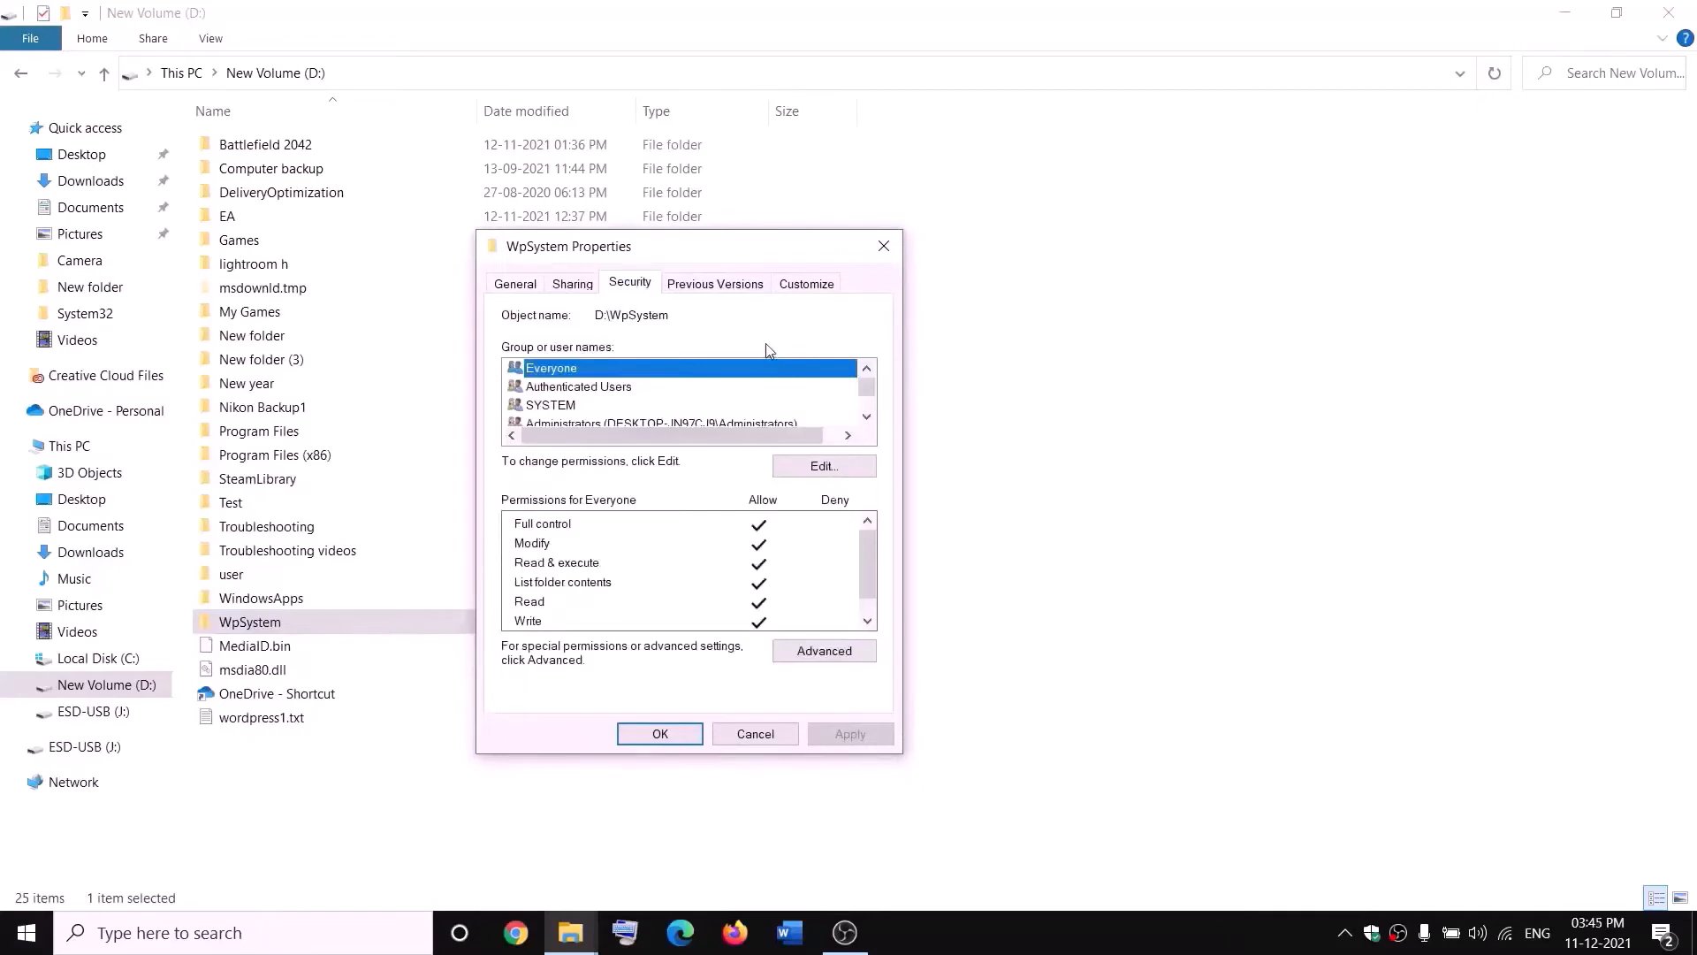
left_click(826, 653)
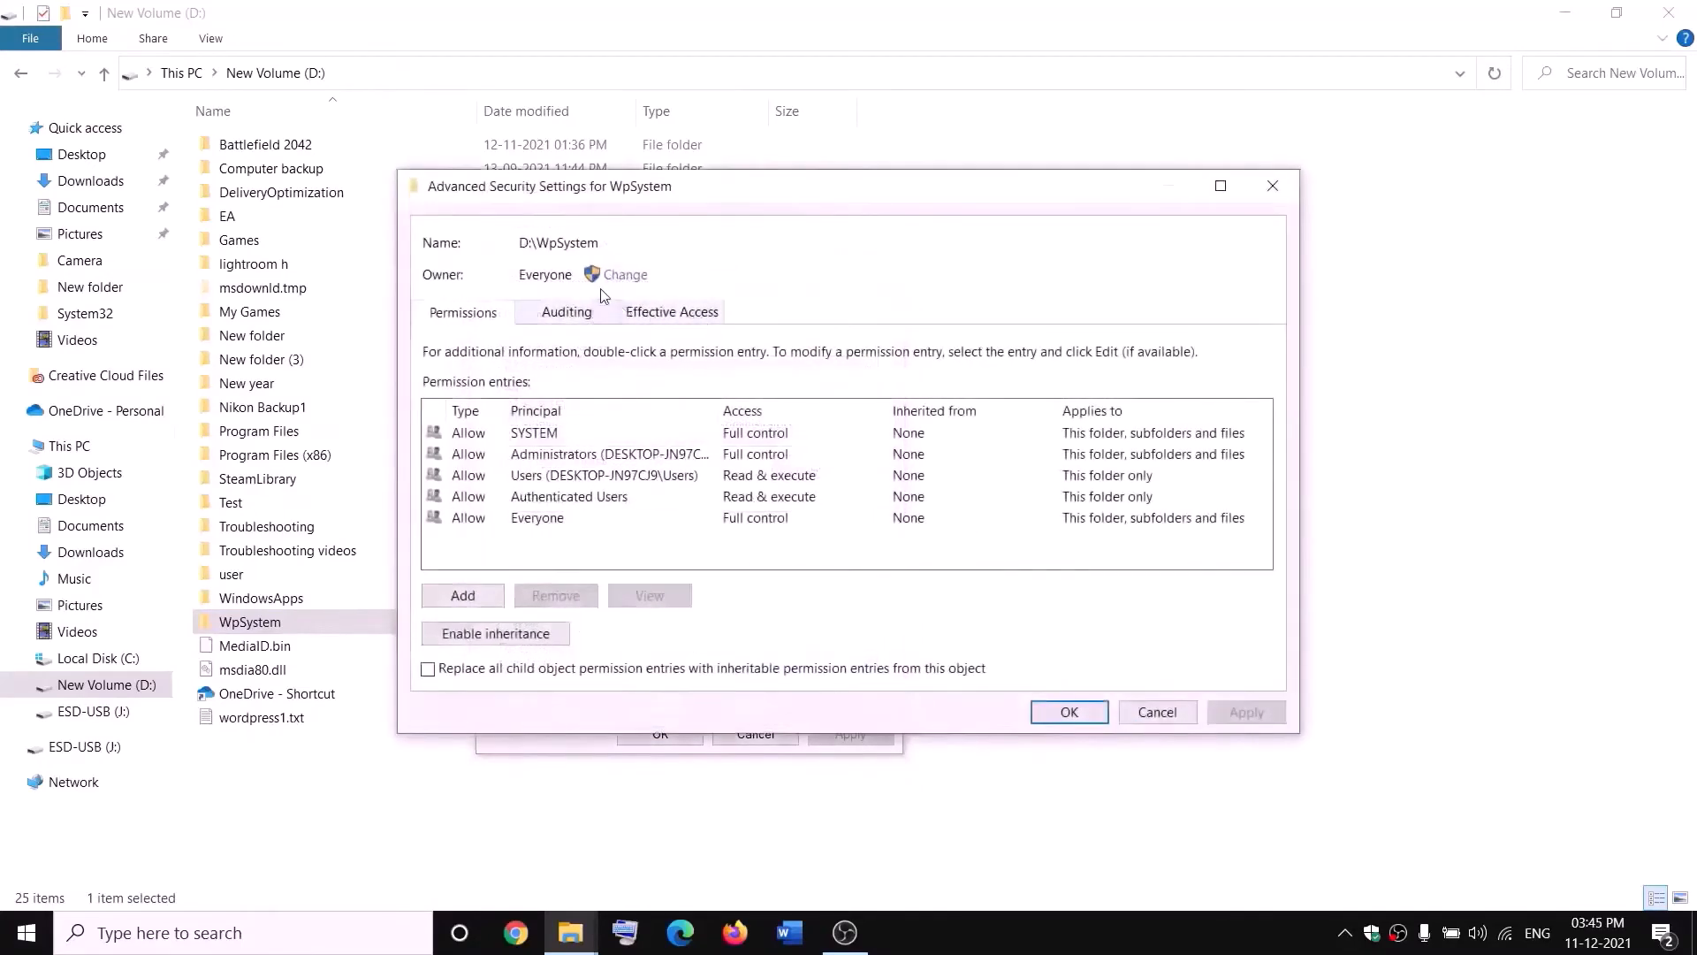
- Change the WpSystem folder's owner to Everyone, apply it, and close the Properties dialog
left_click(626, 275)
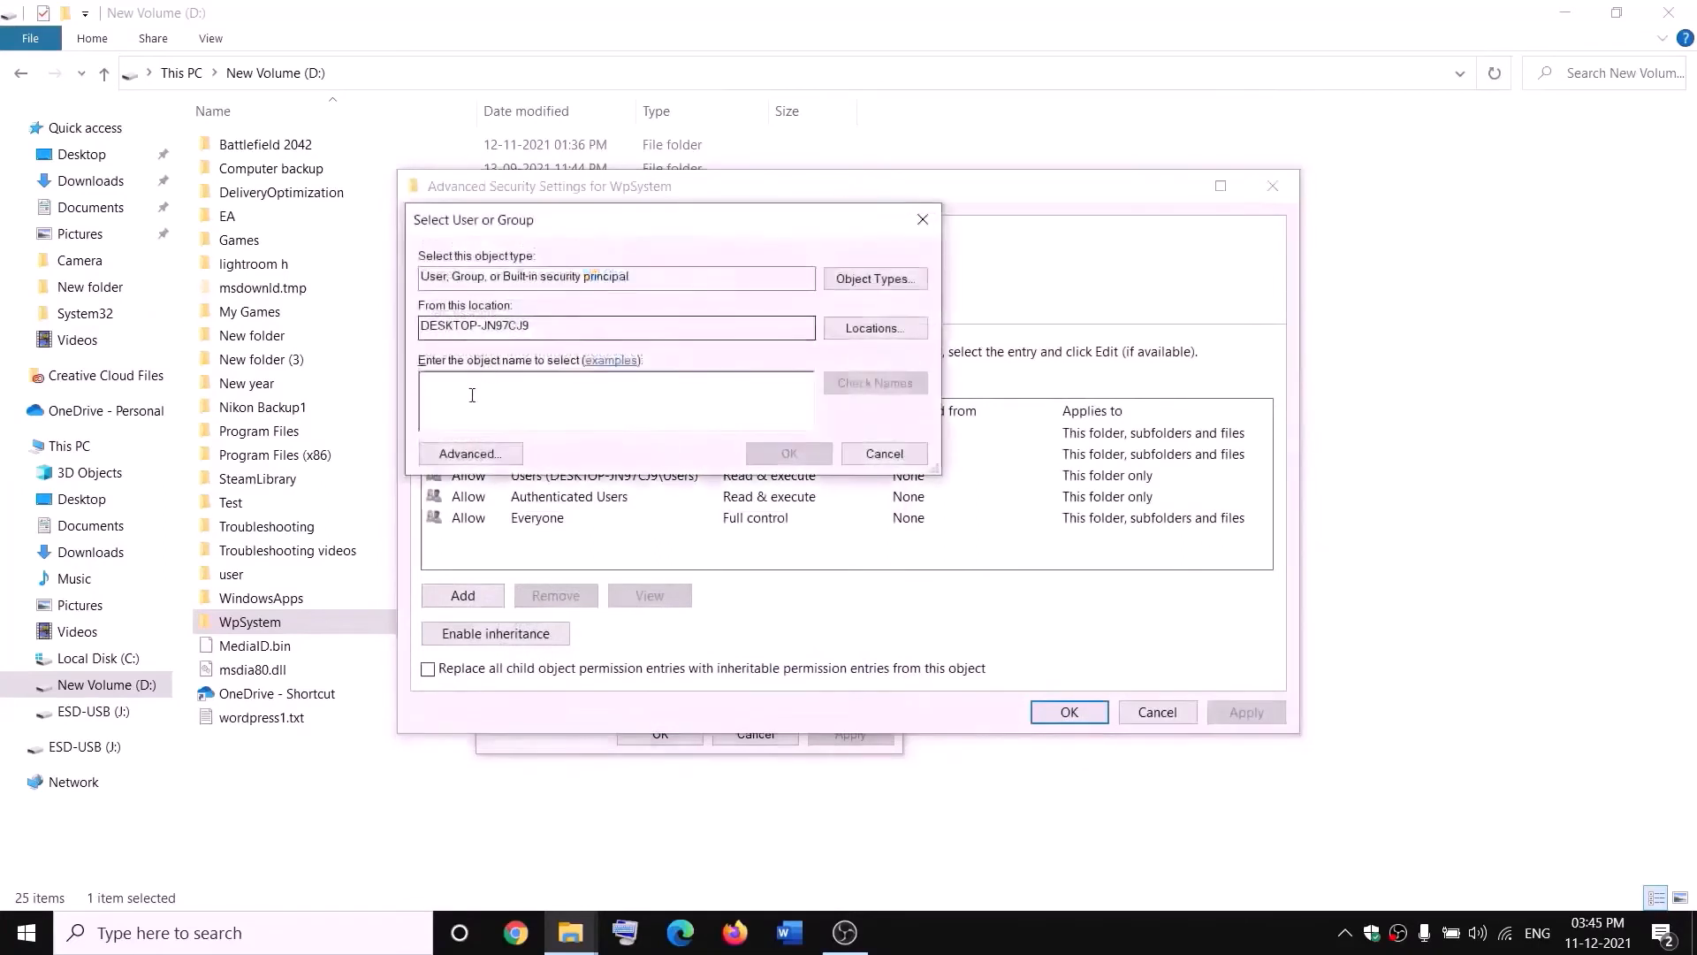
type("w")
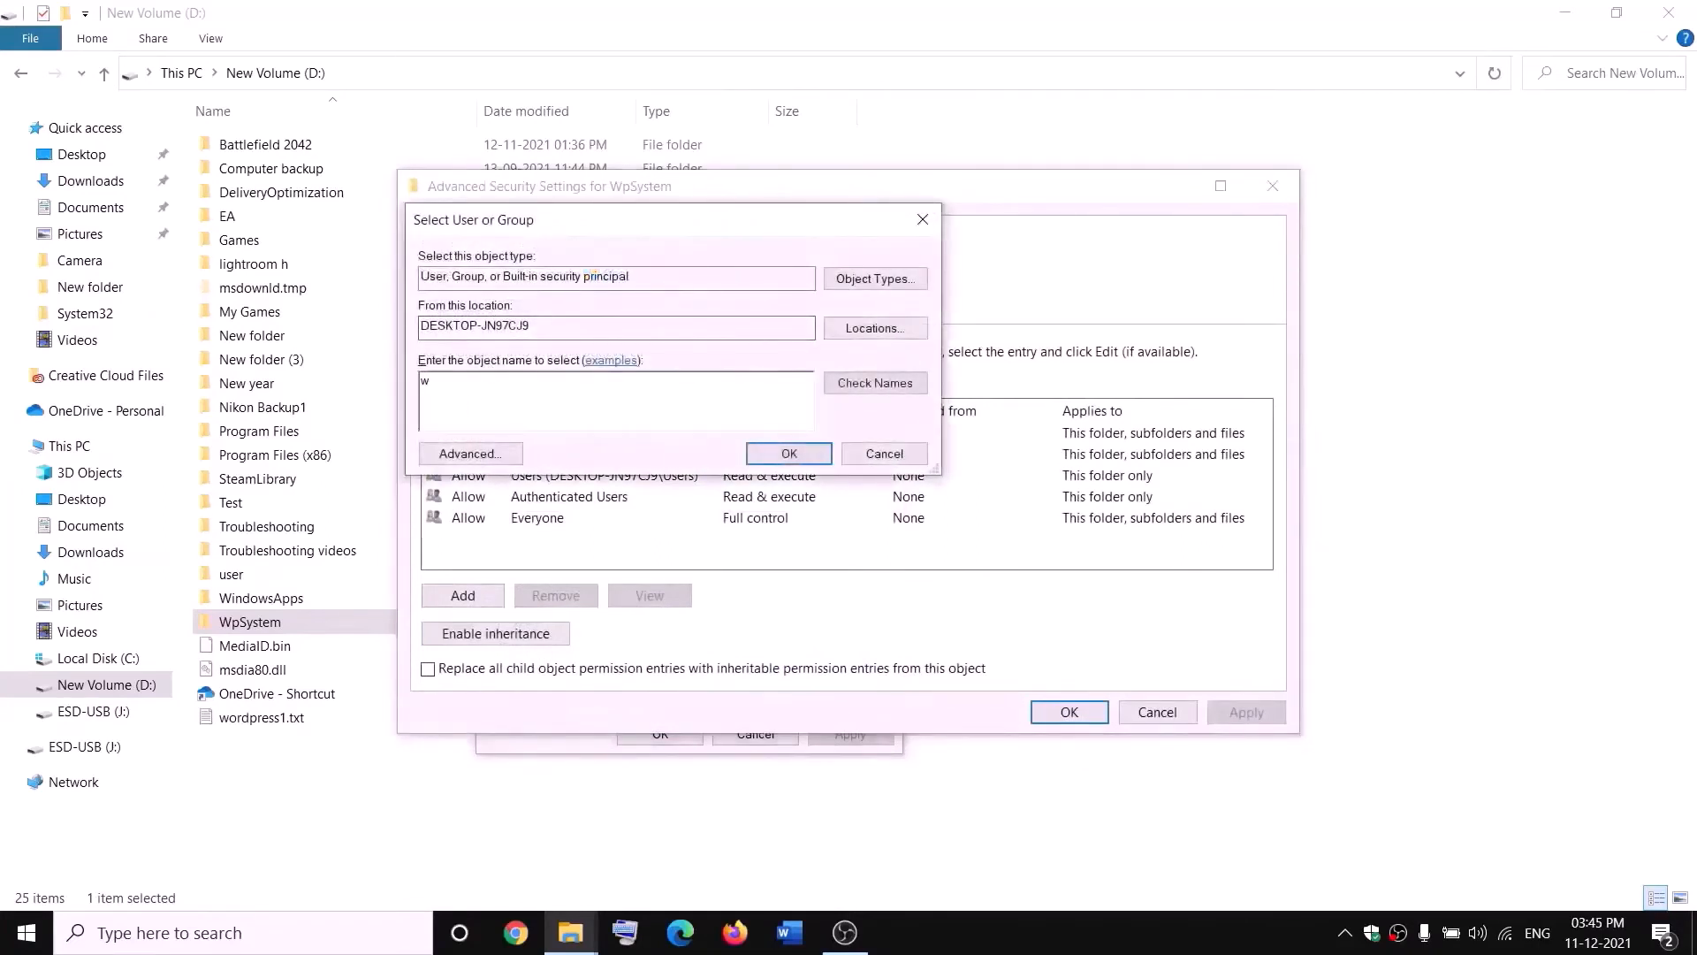
key("BackSpace")
type("everyone")
double_click(460, 401)
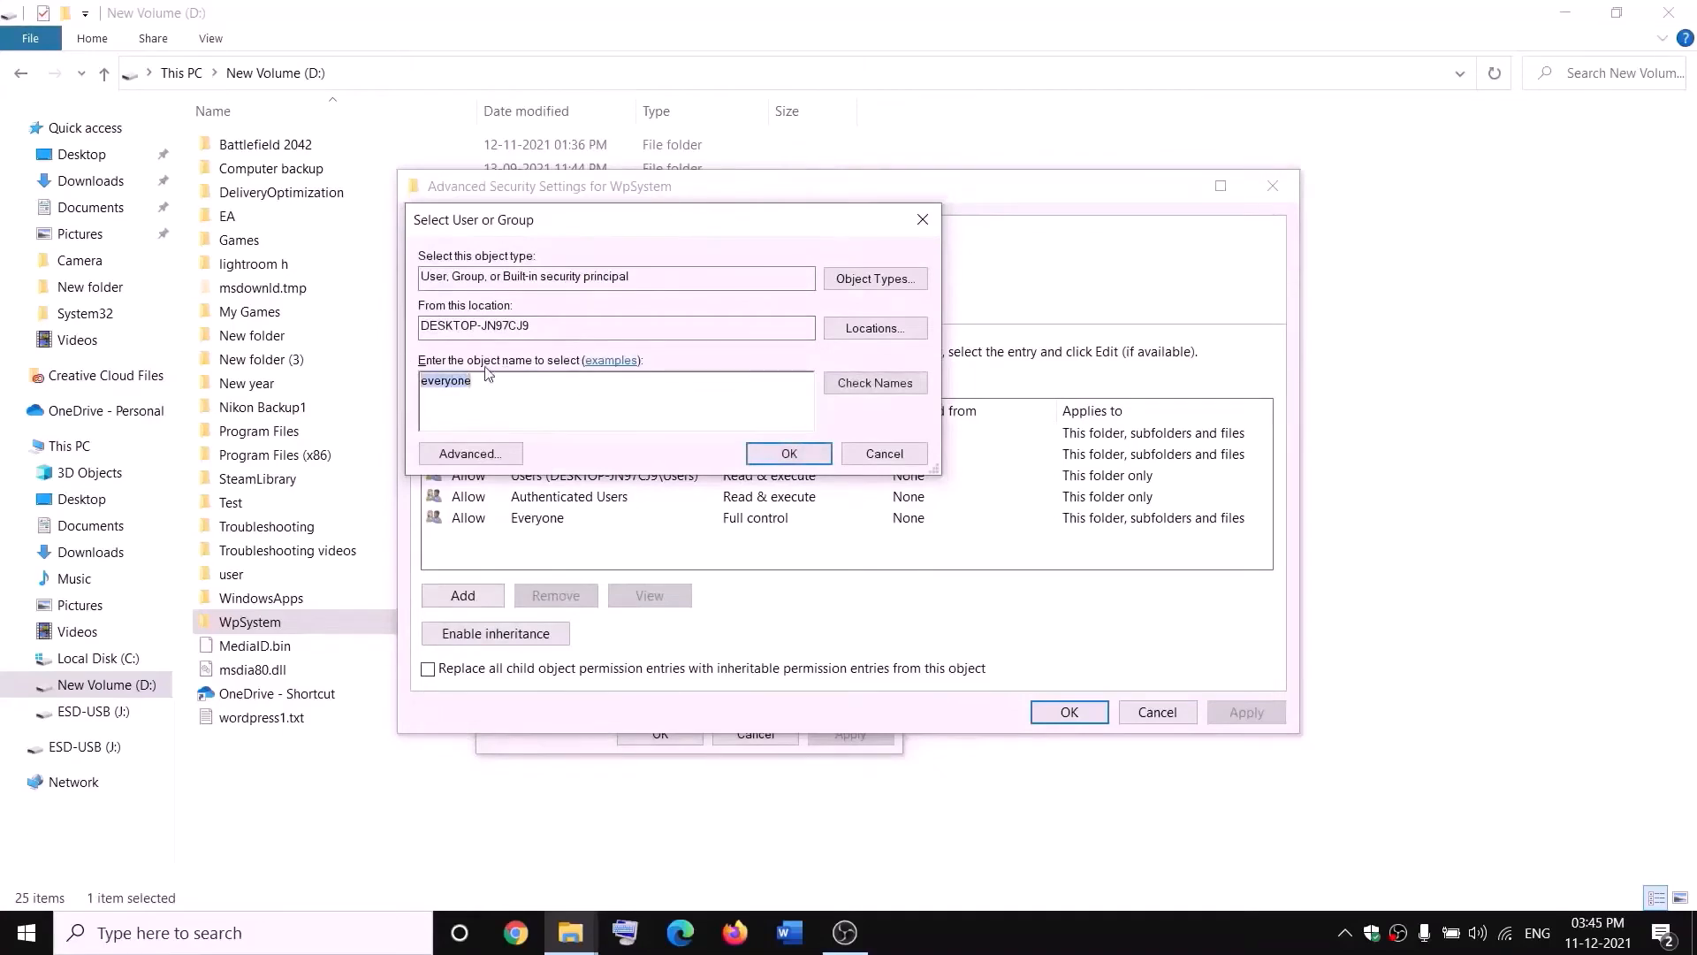
left_click(884, 390)
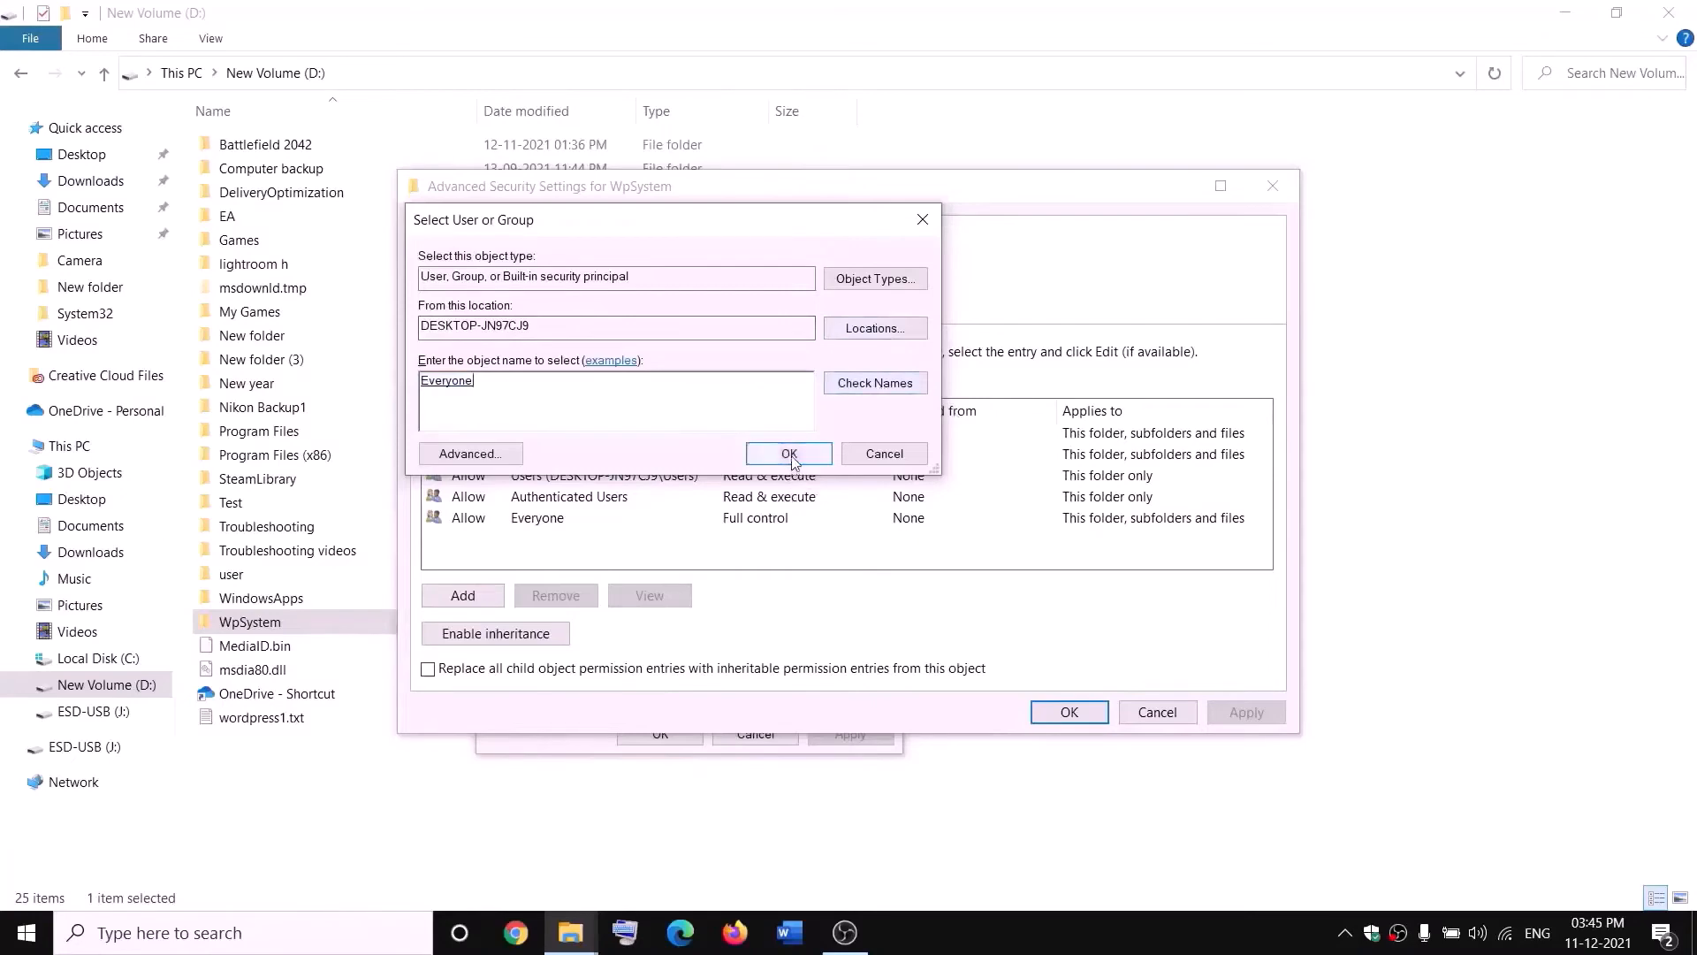
left_click(790, 453)
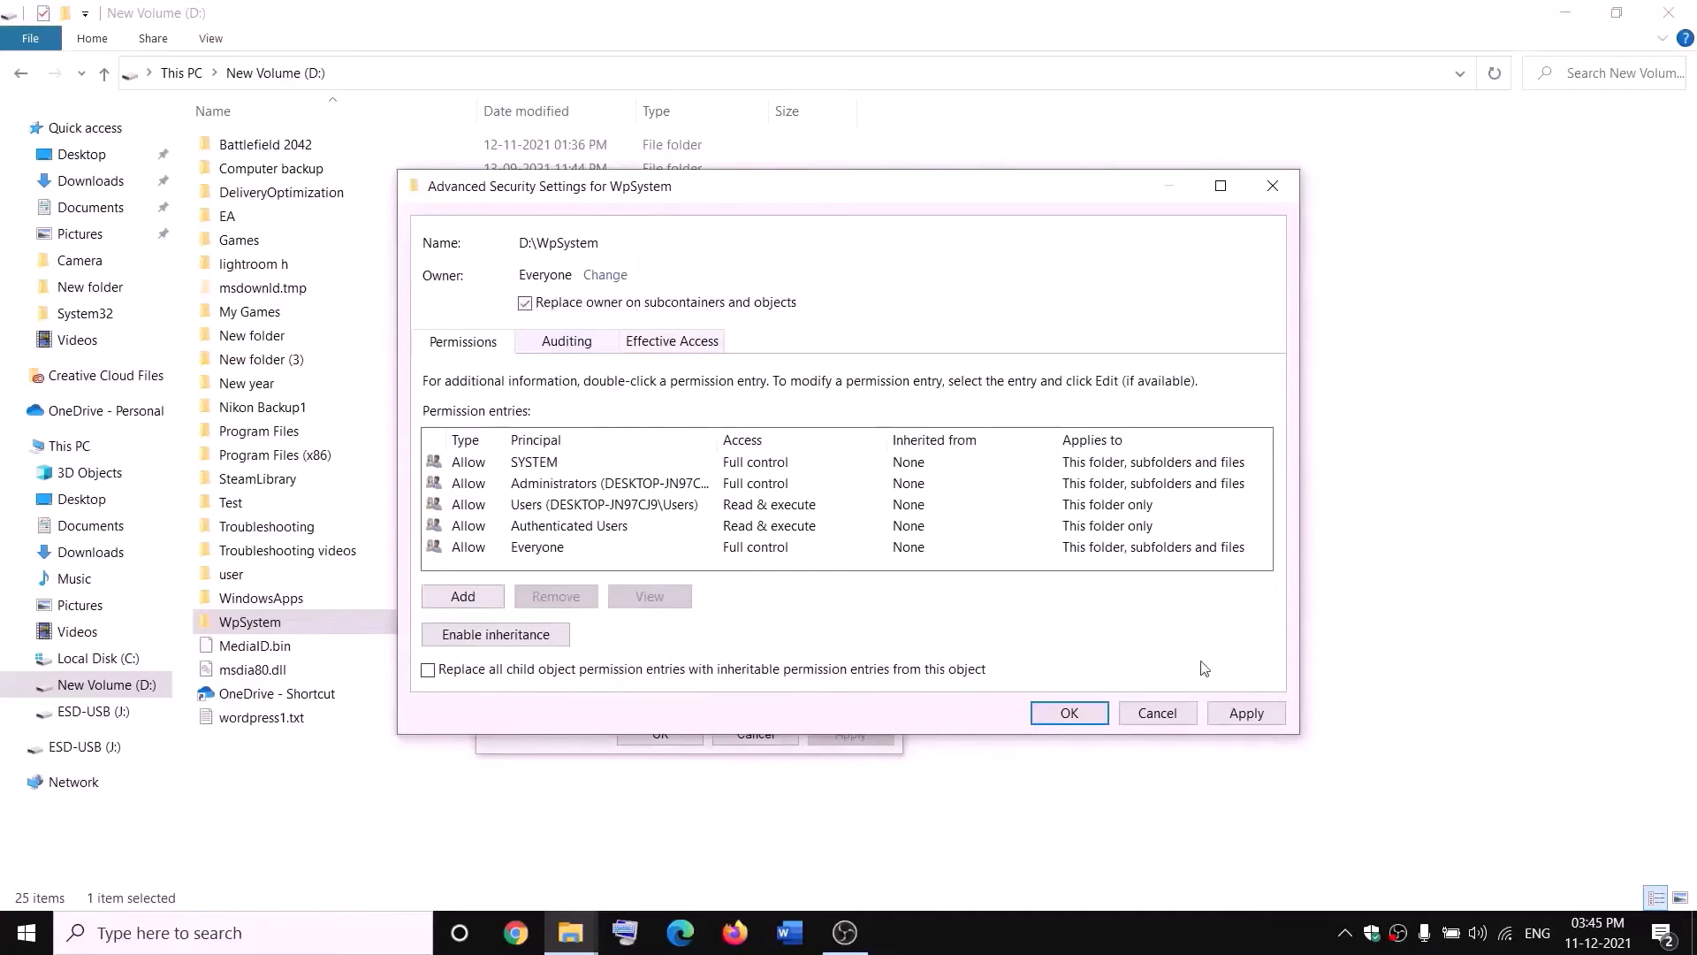
left_click(1246, 712)
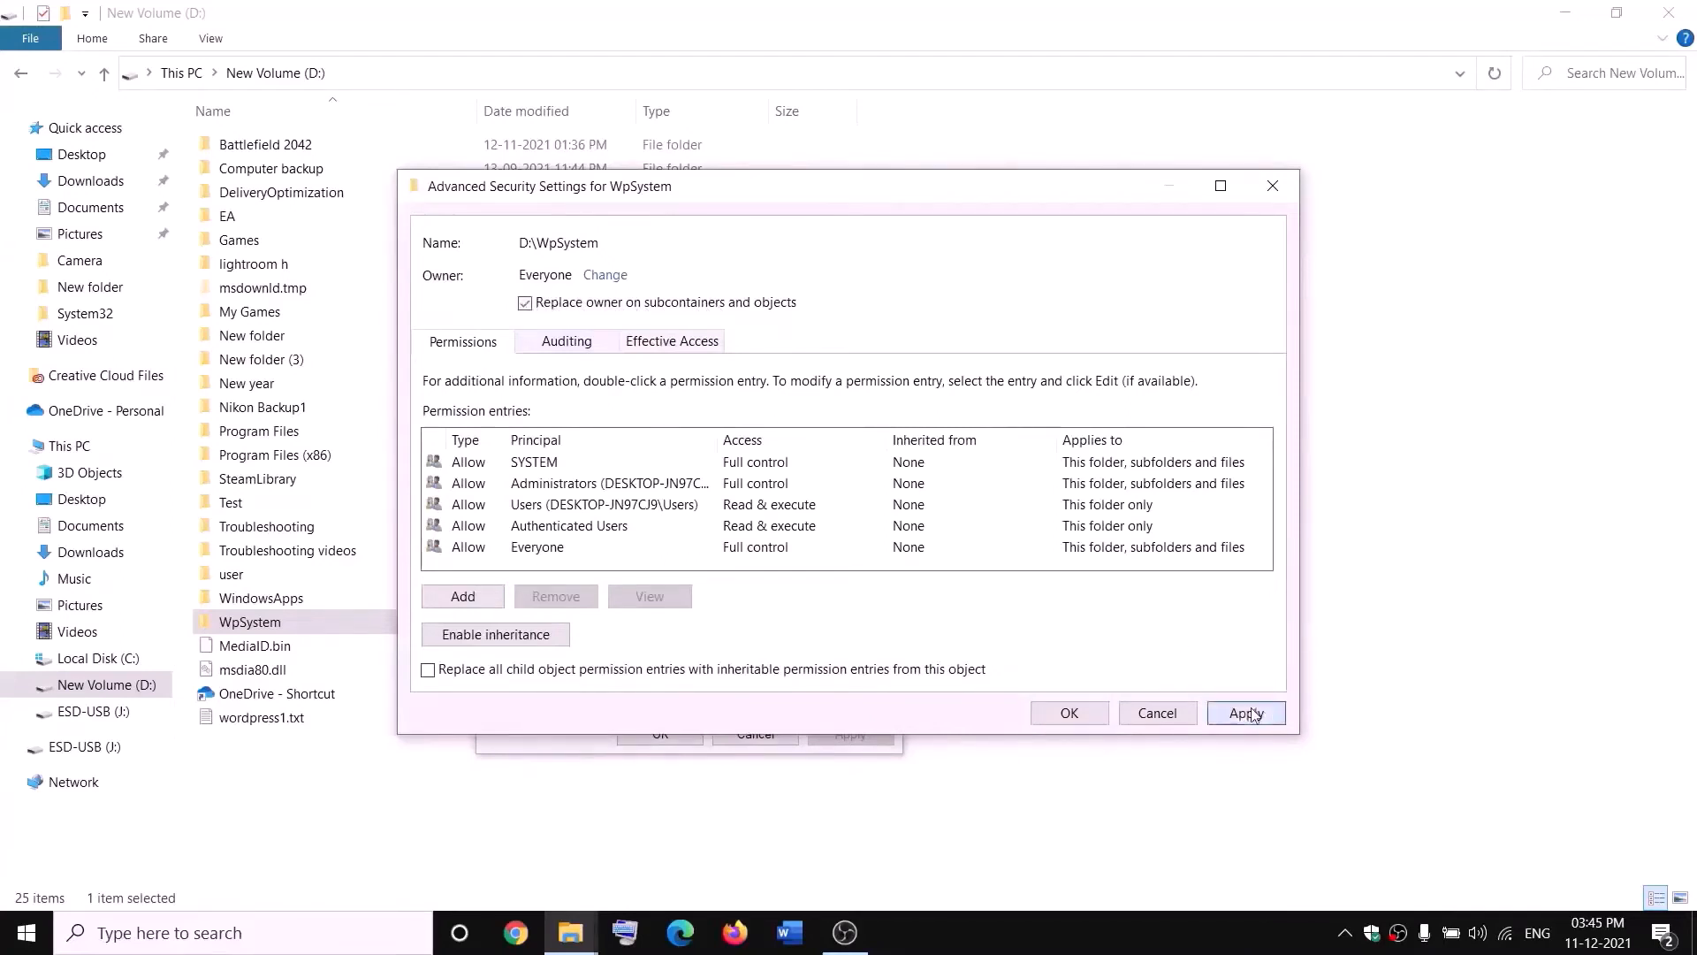
left_click(1067, 712)
left_click(1022, 558)
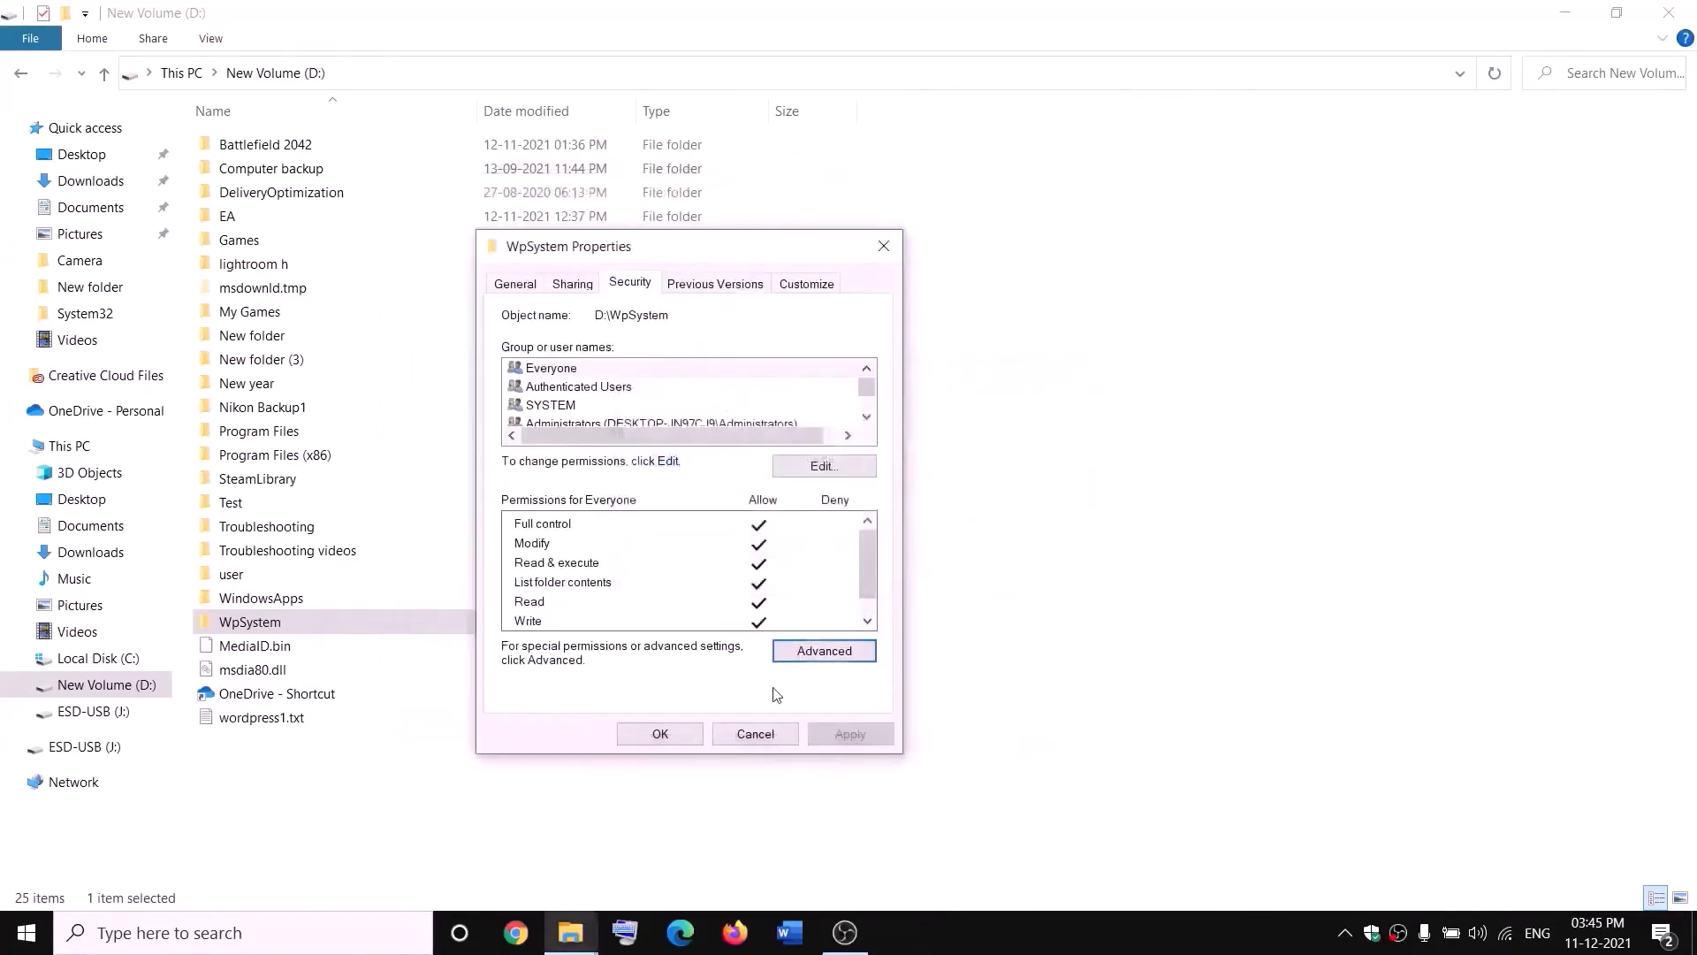
left_click(663, 734)
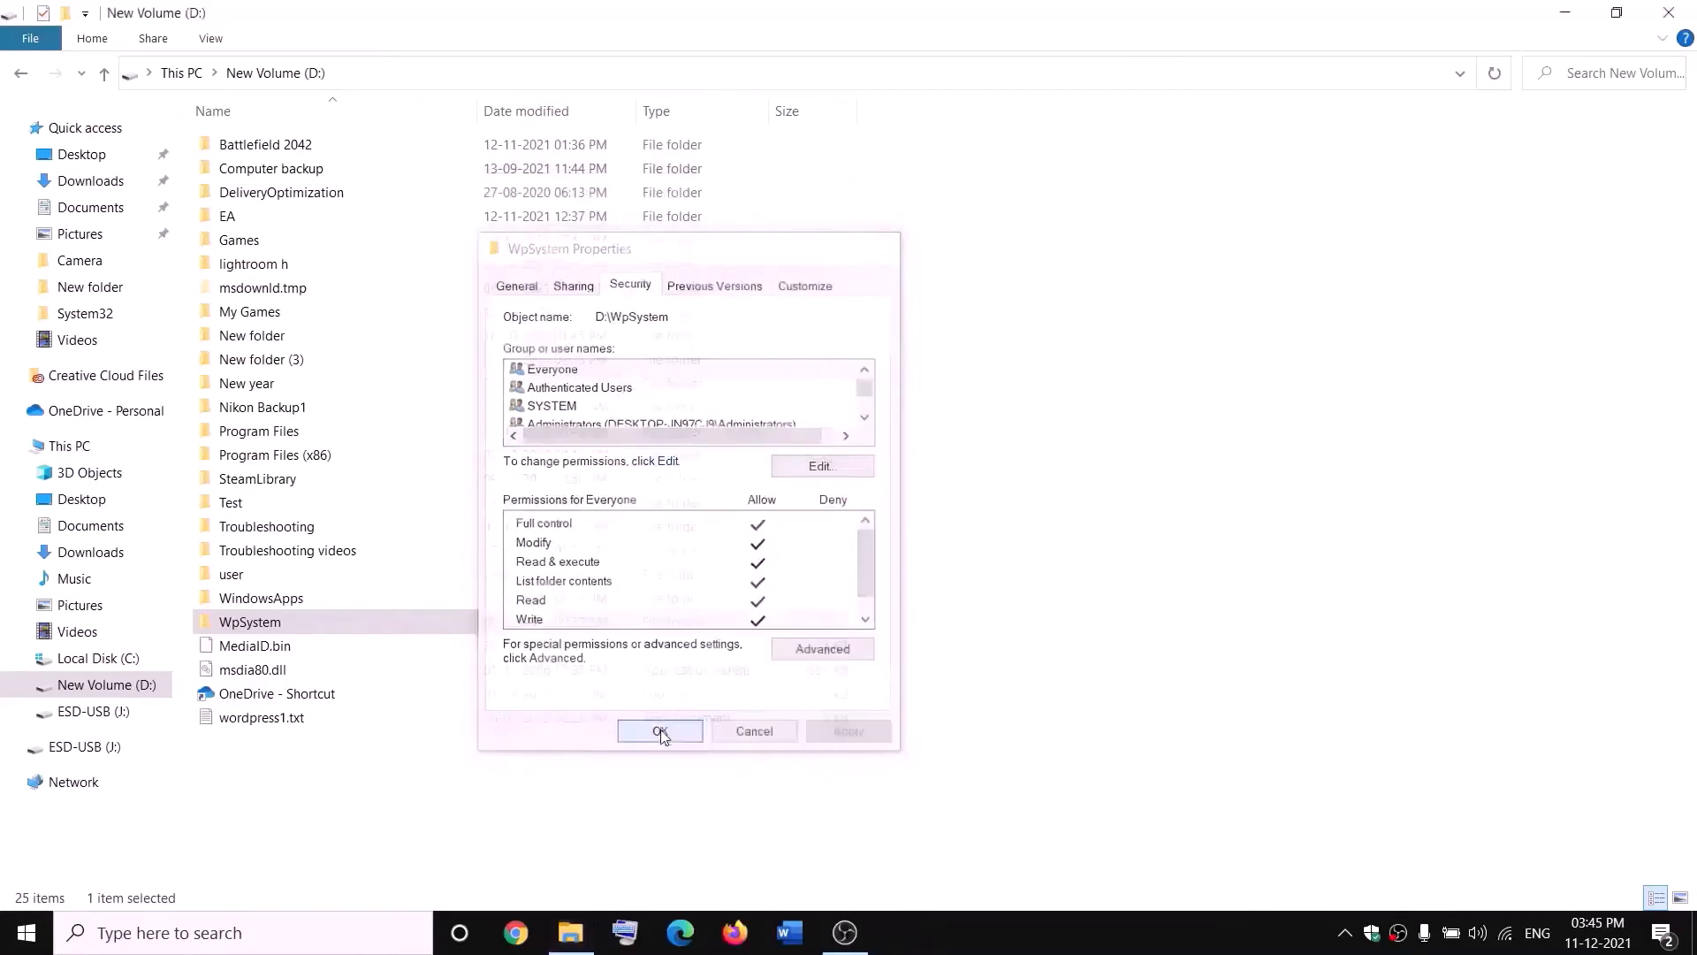
- Reopen the WpSystem folder's advanced security settings and start adding a new permission entry
right_click(255, 626)
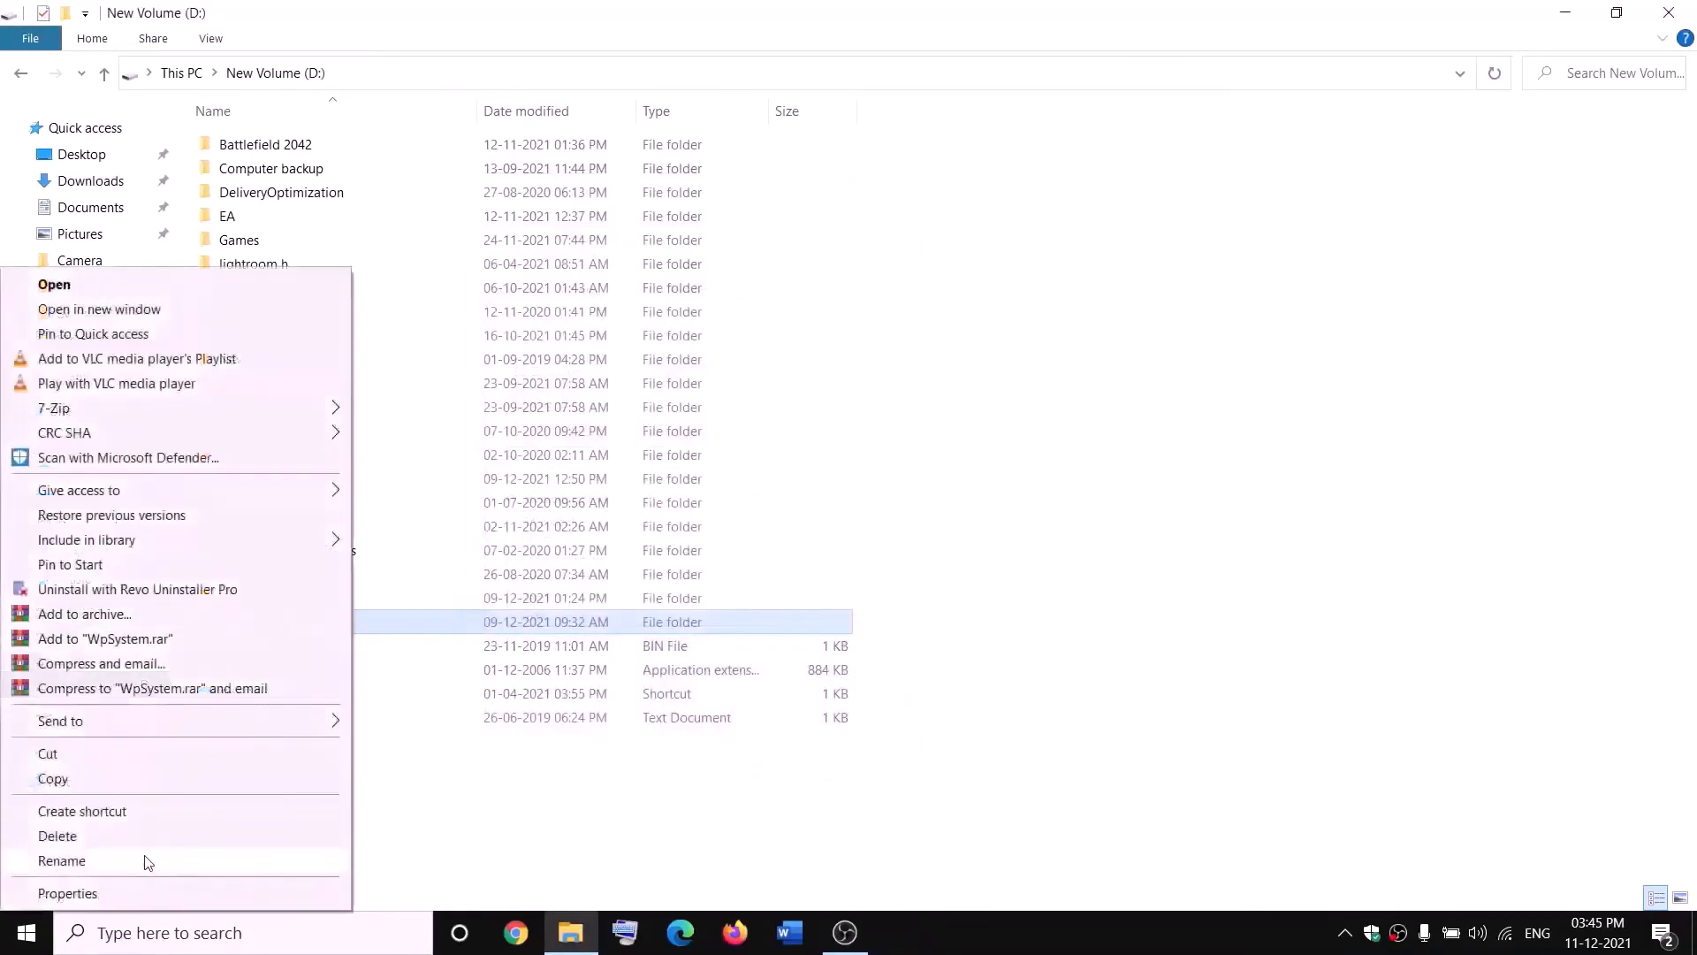
left_click(67, 893)
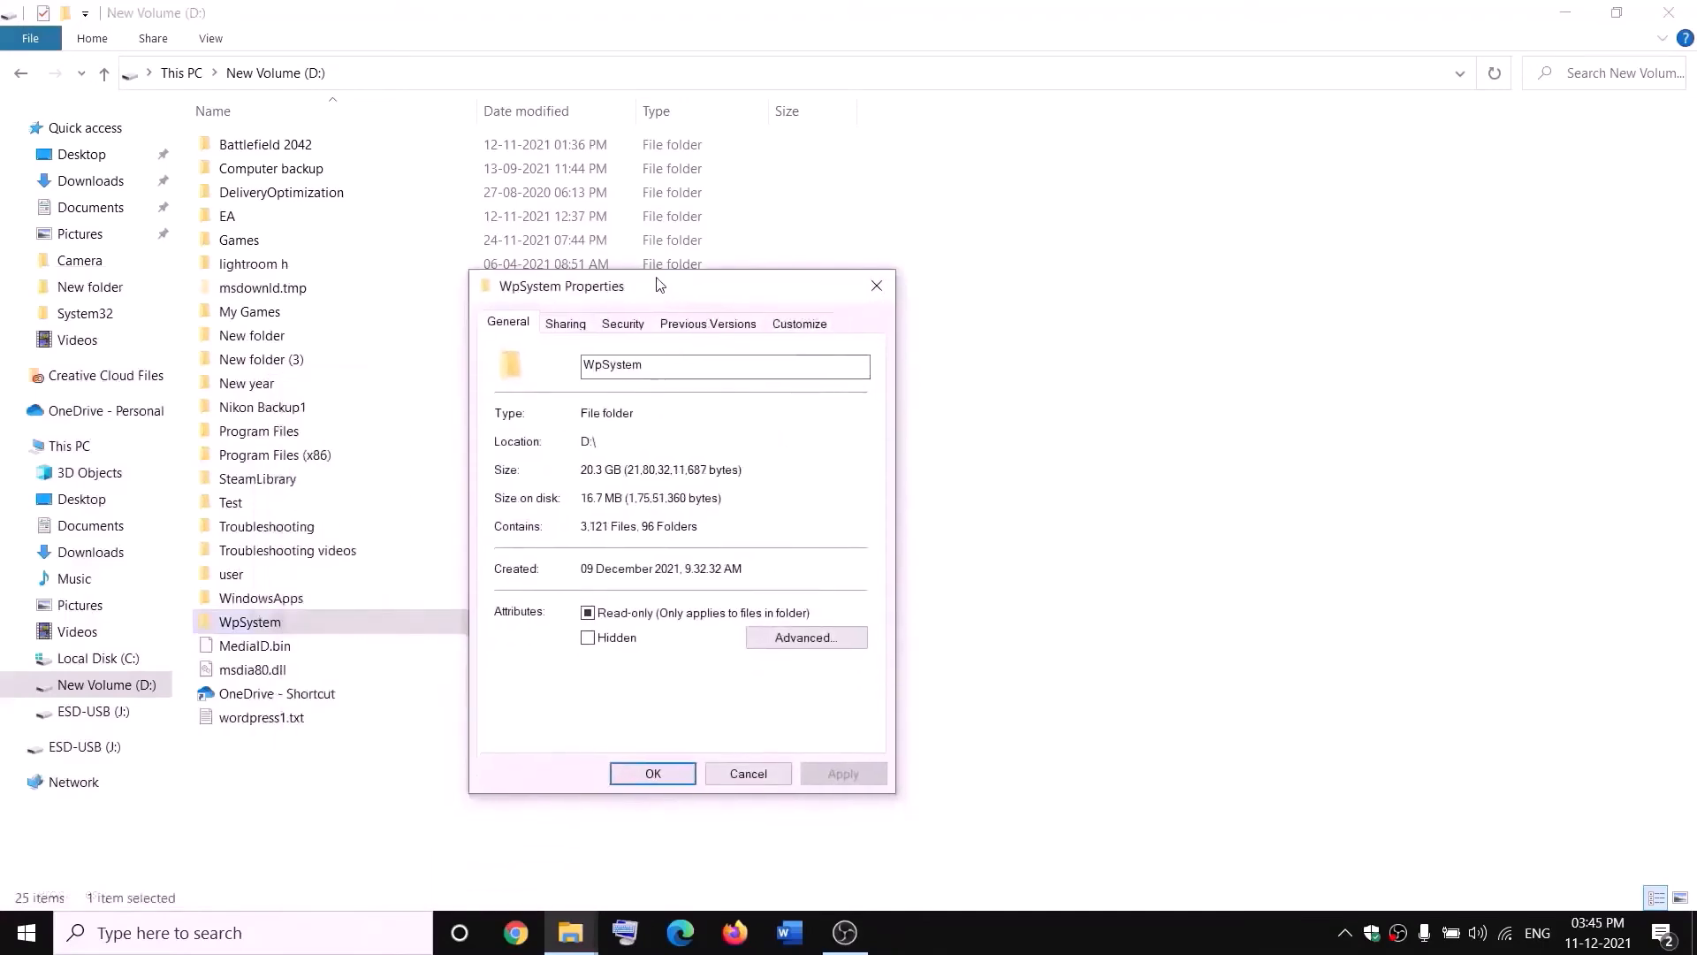
left_click(623, 320)
left_click(824, 693)
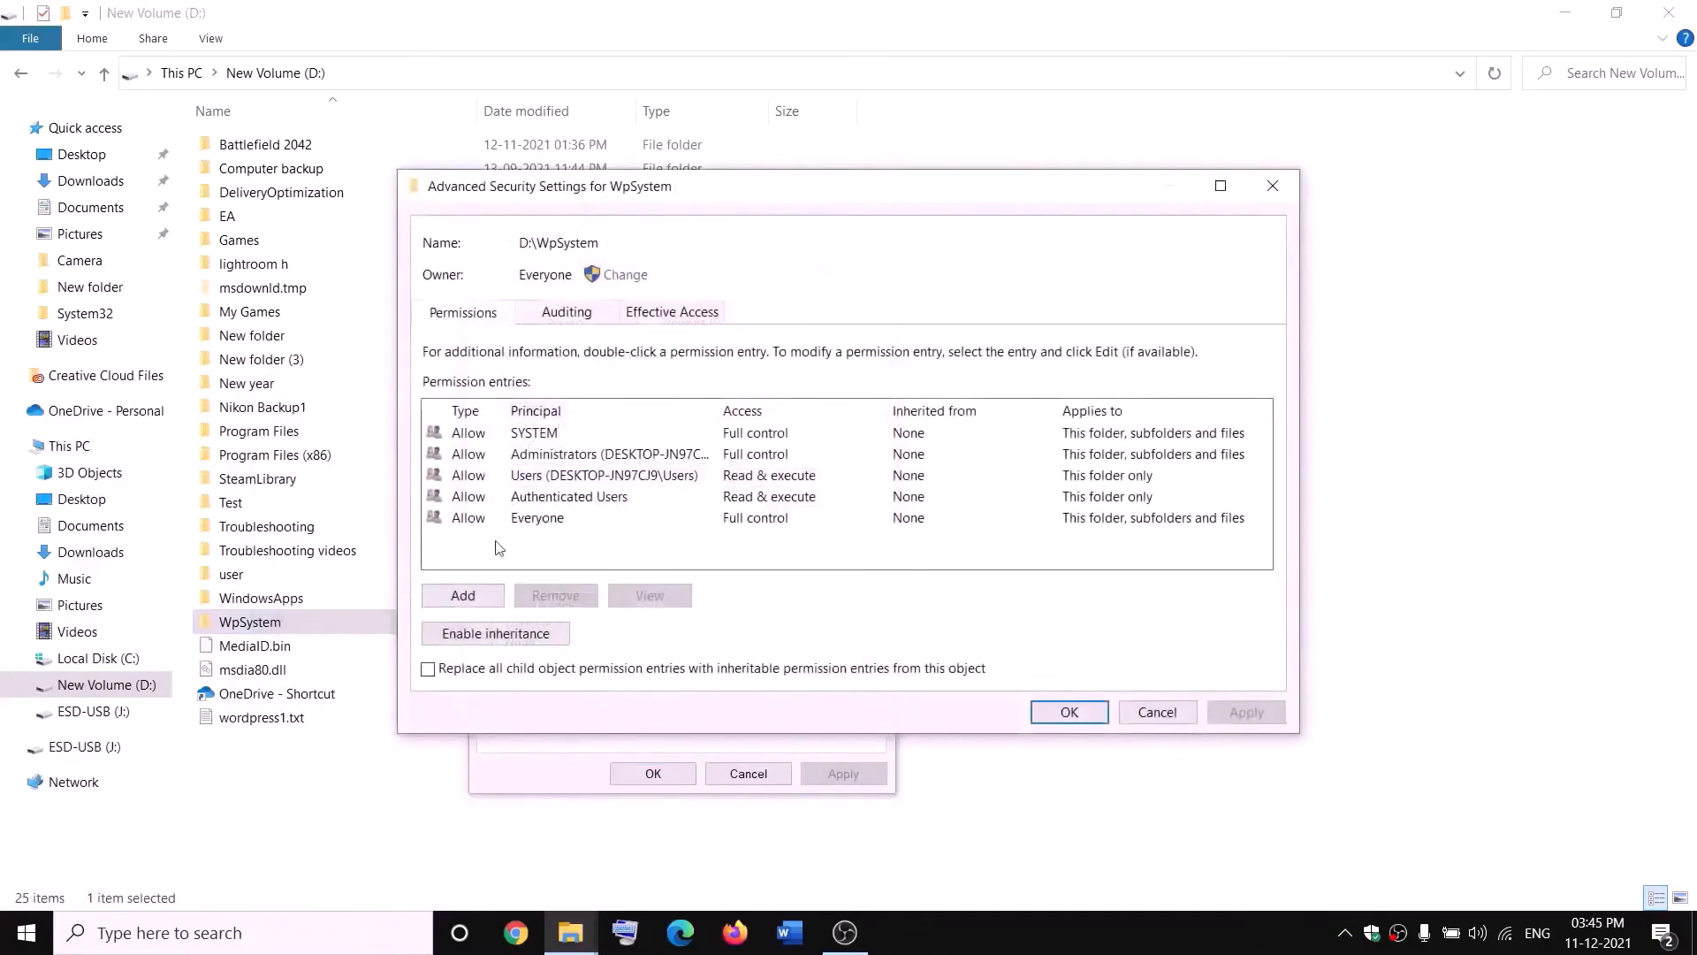
left_click(456, 595)
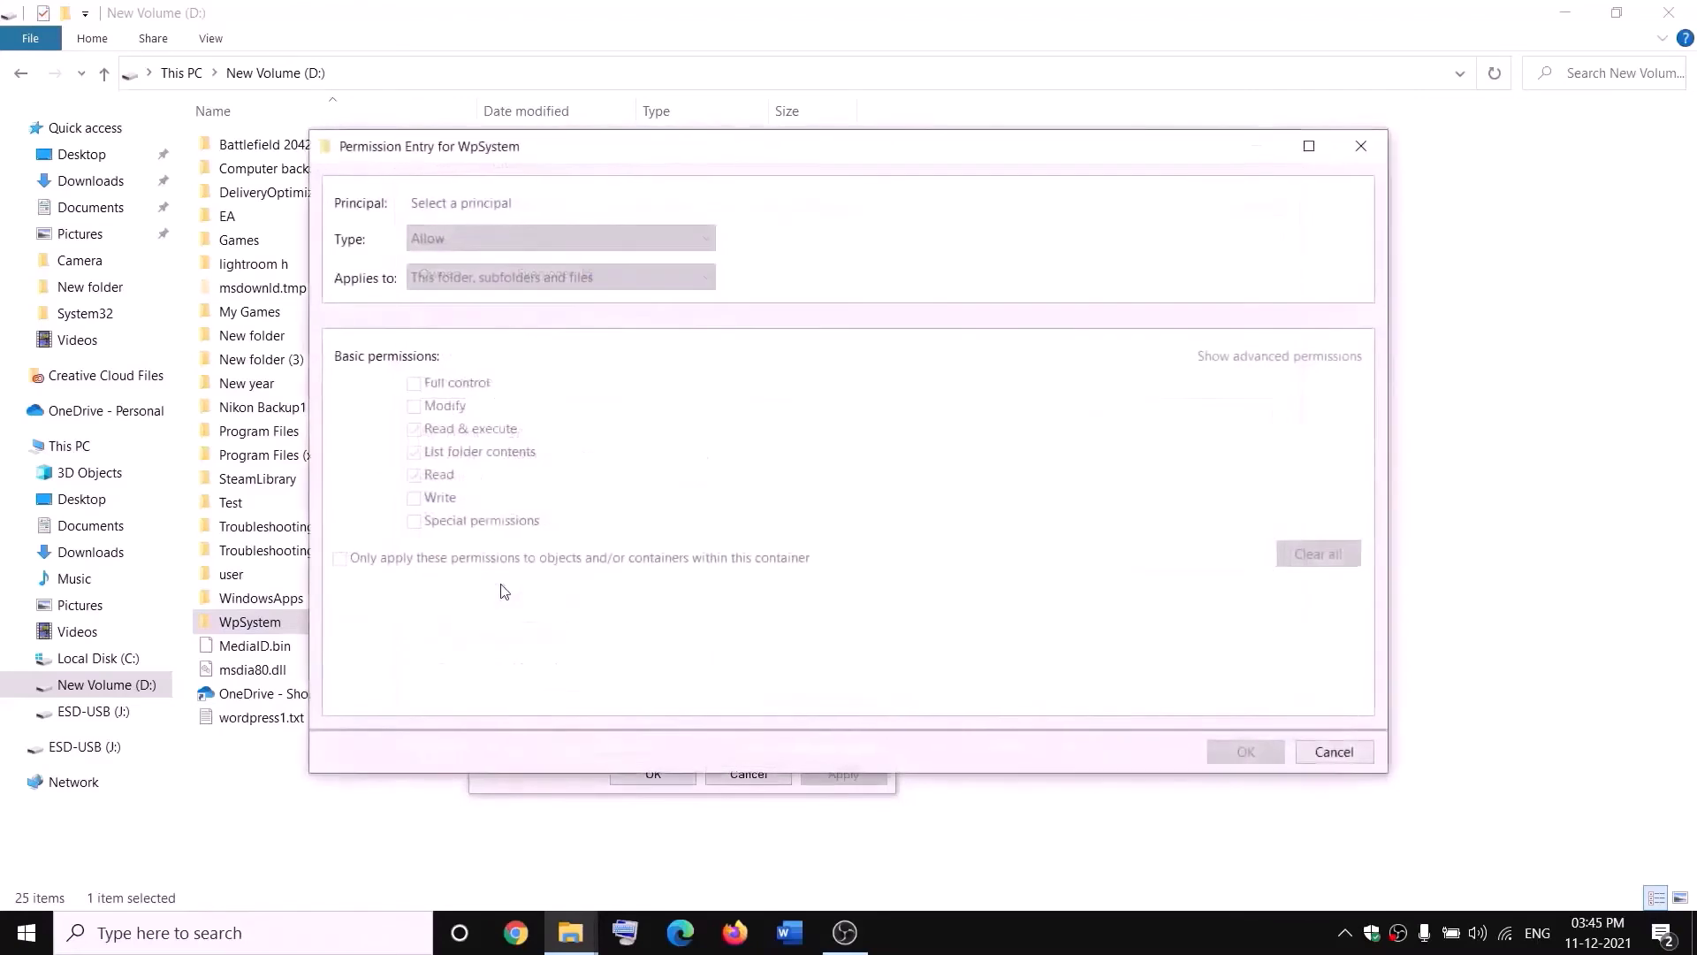
- Add a permission entry for Everyone with Full control on the WpSystem folder
left_click(460, 202)
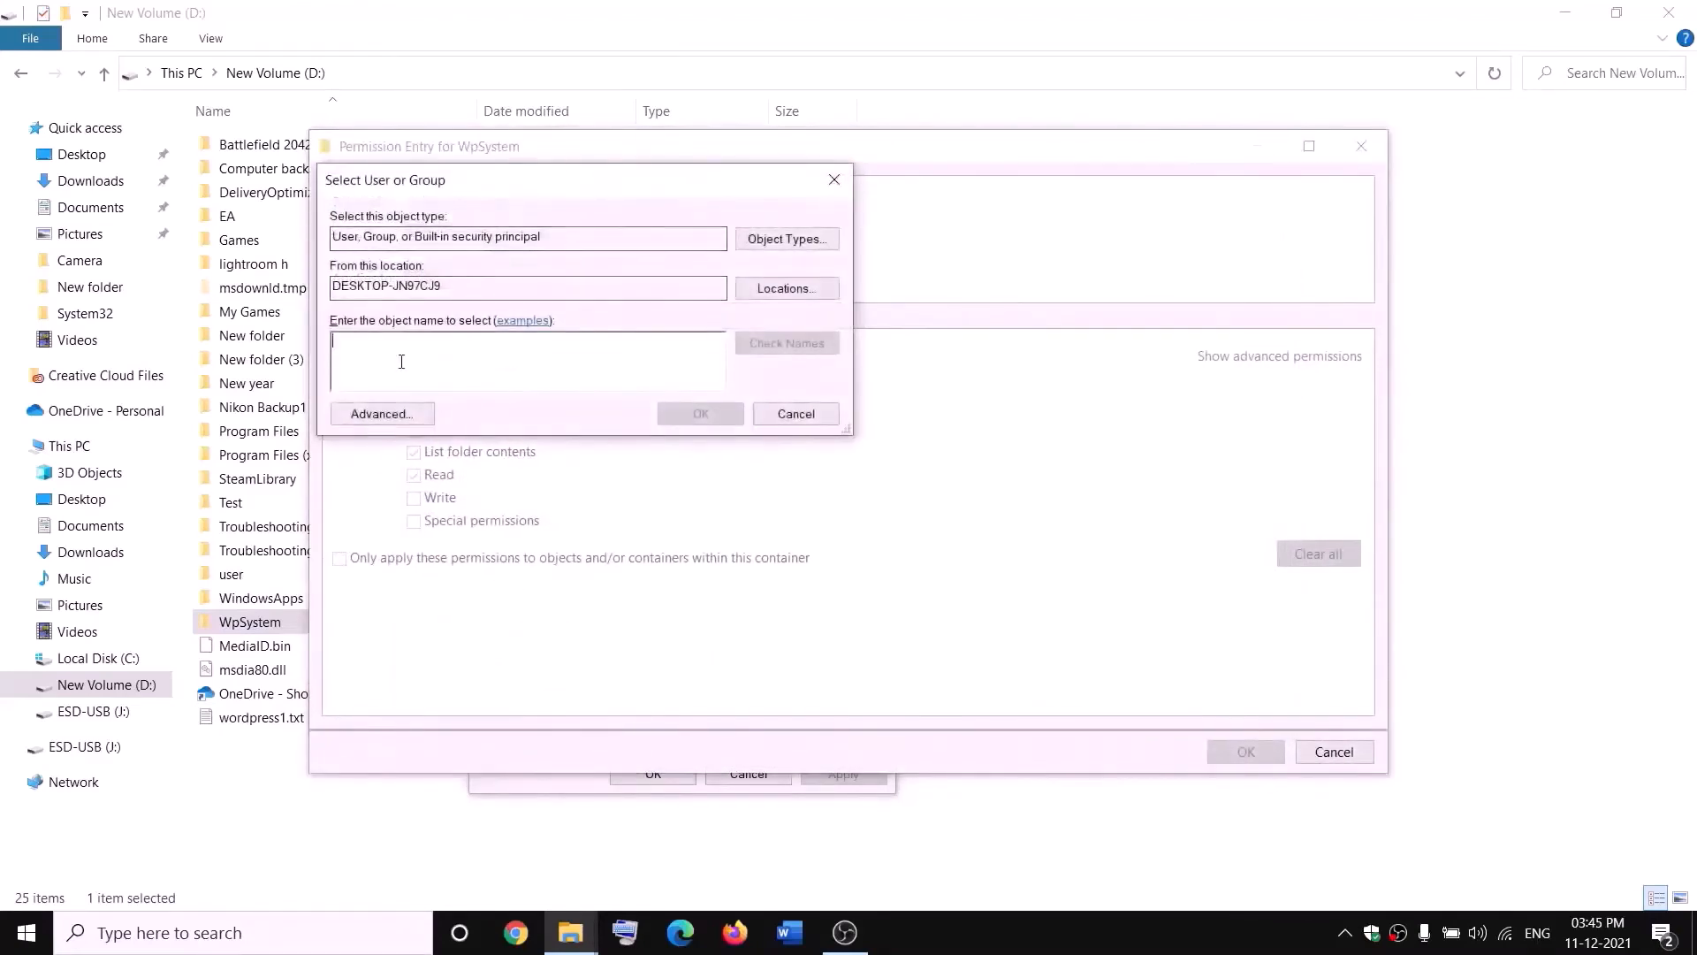
type("everyon")
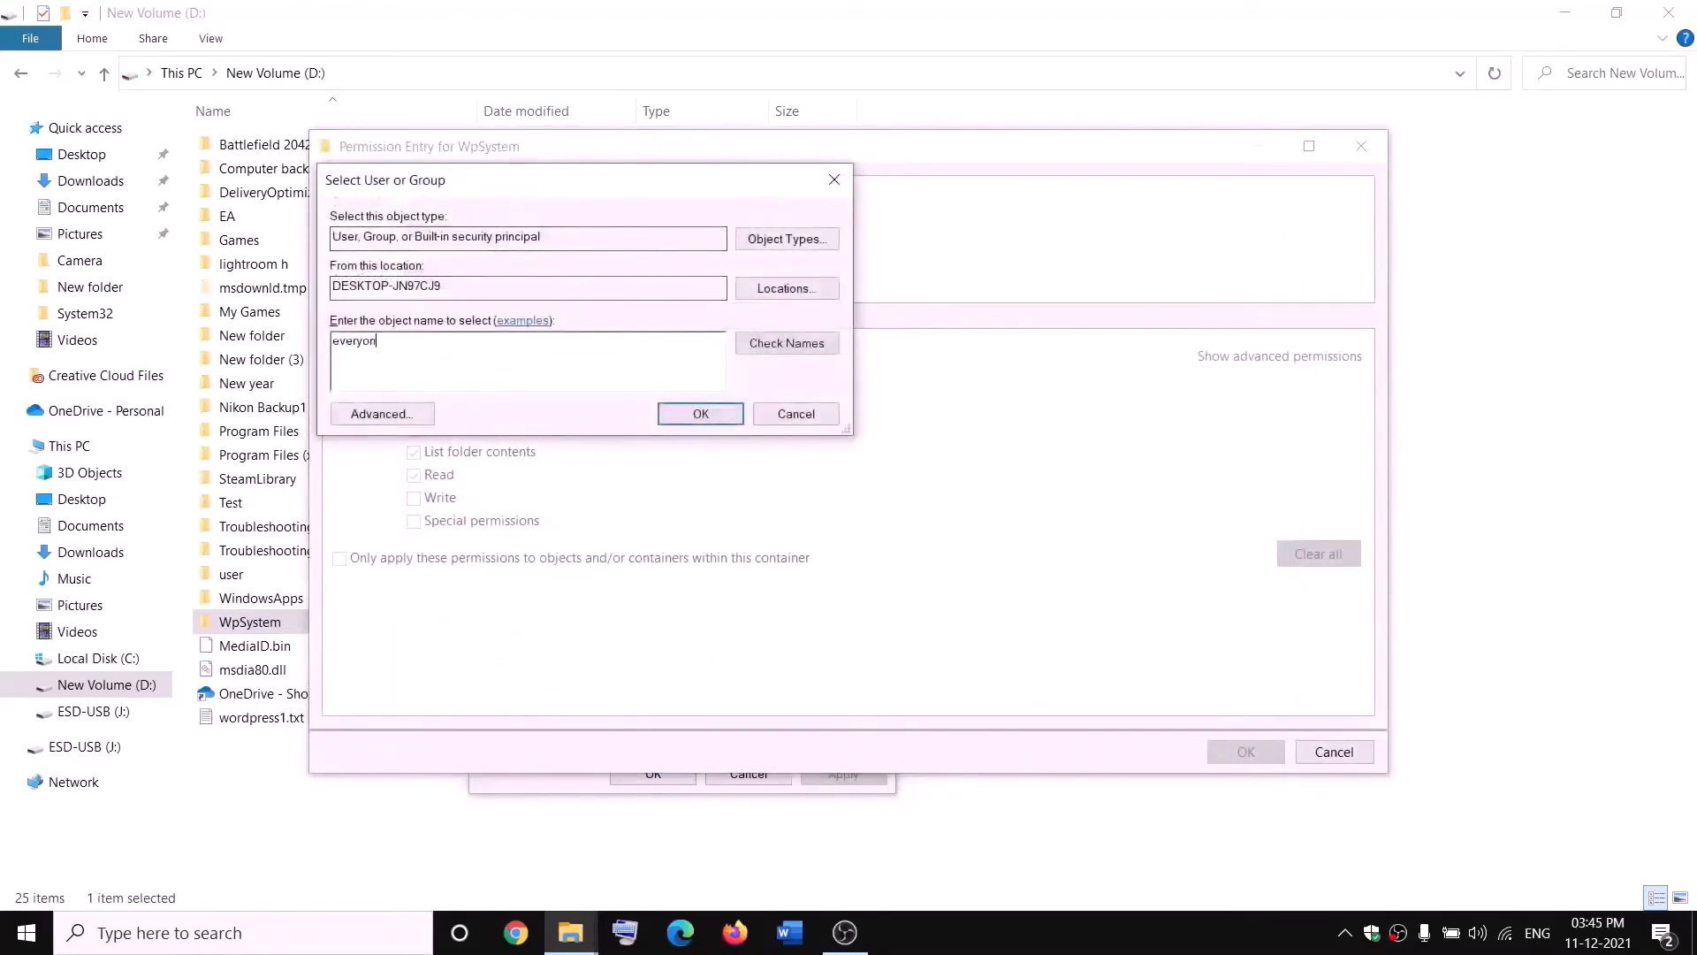
type("e")
left_click(782, 345)
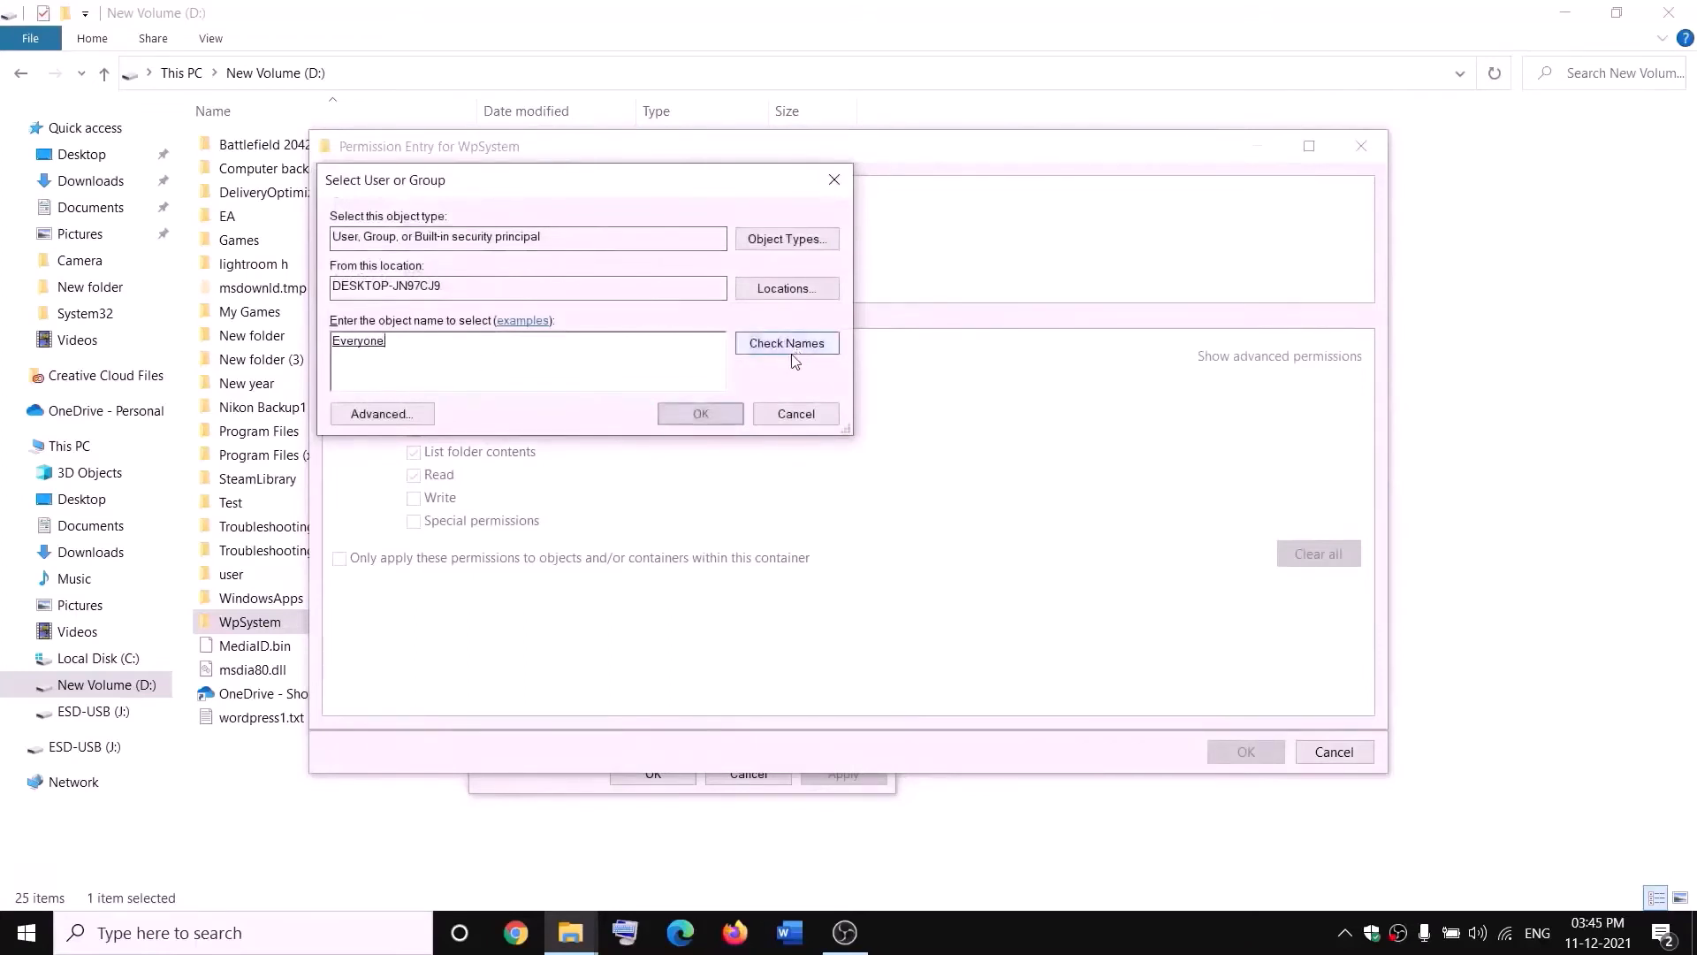
left_click(703, 415)
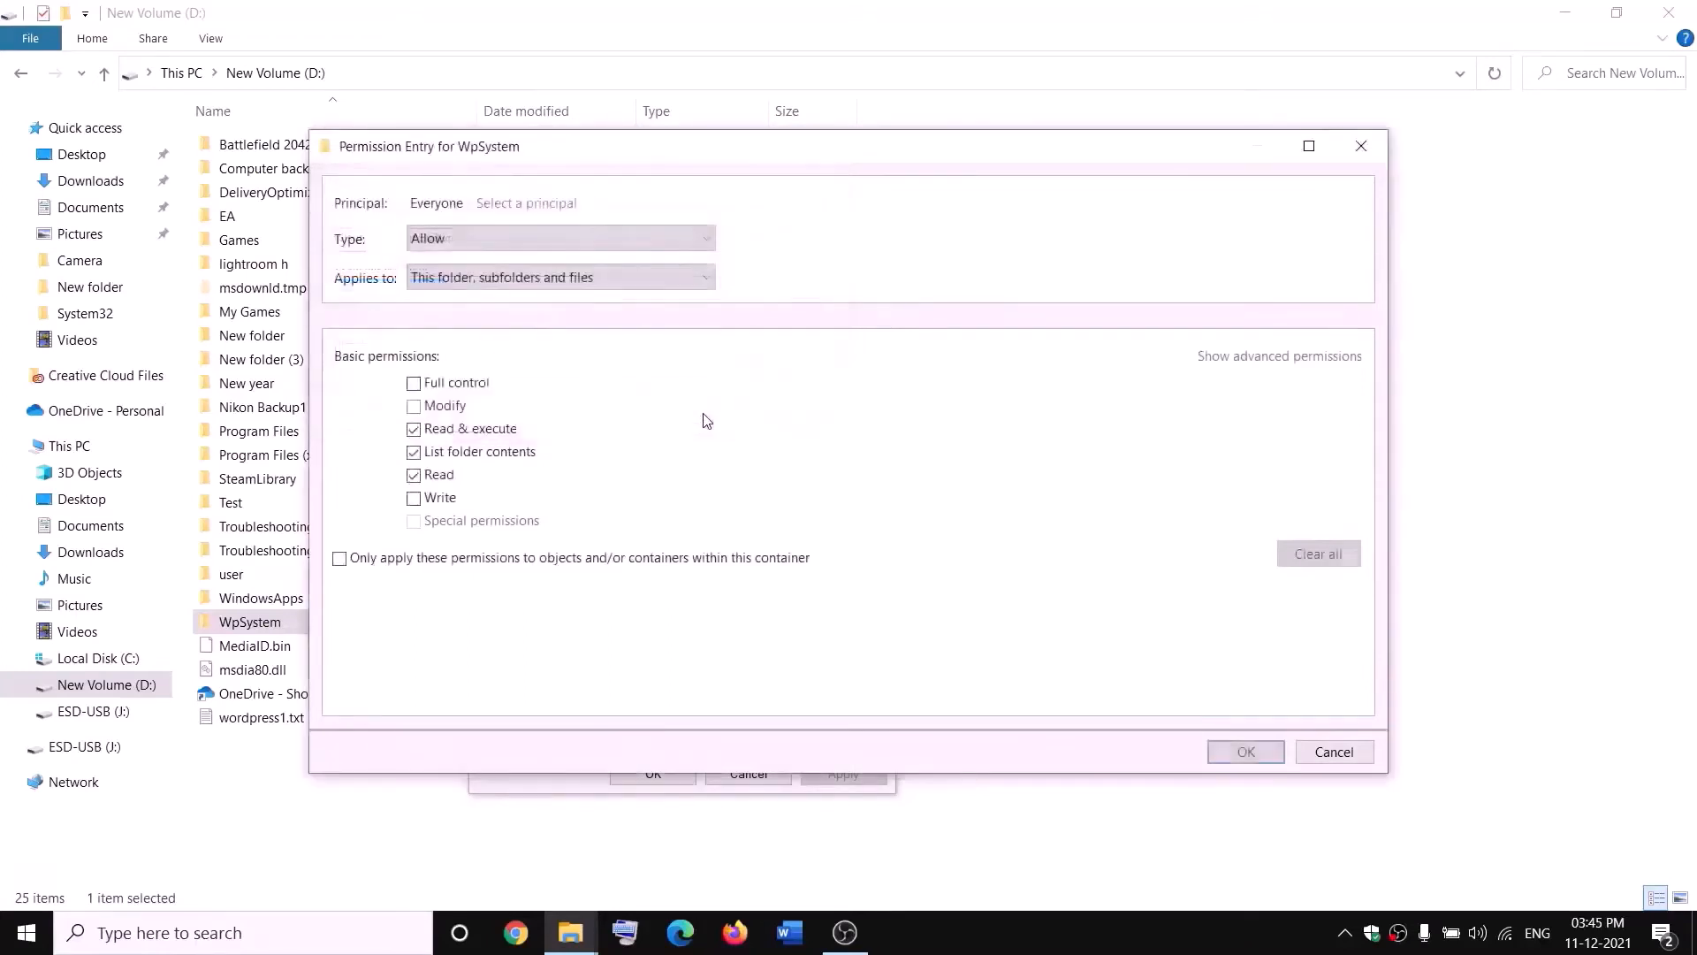
left_click(414, 386)
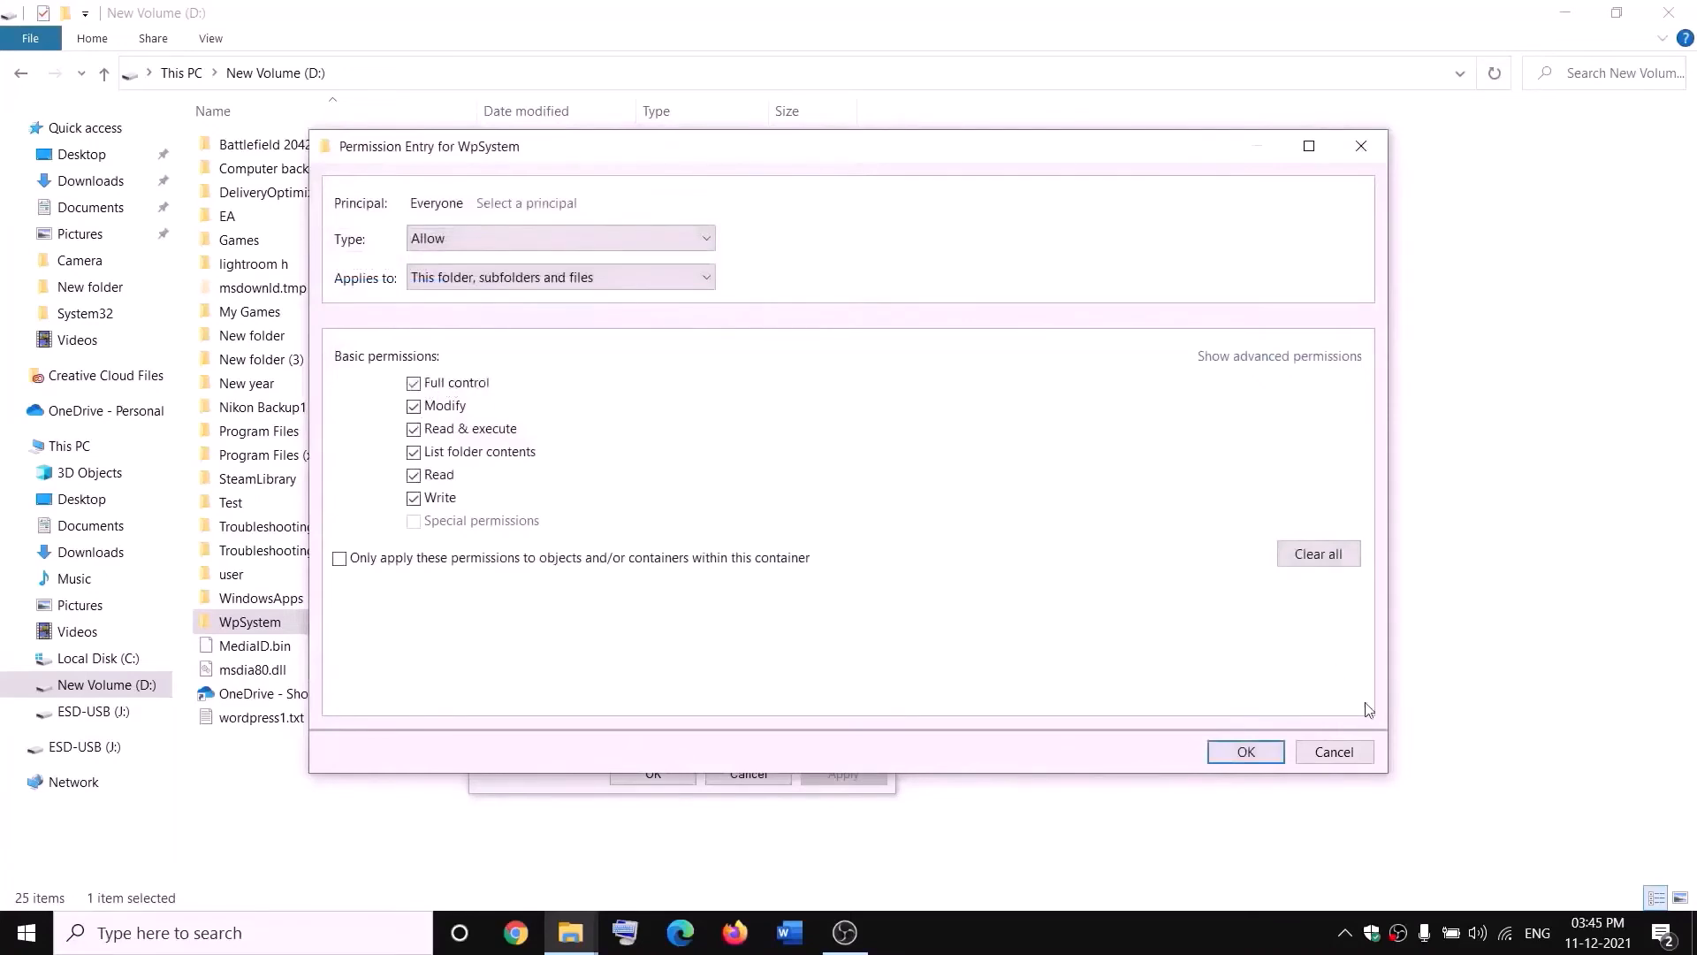
left_click(1246, 752)
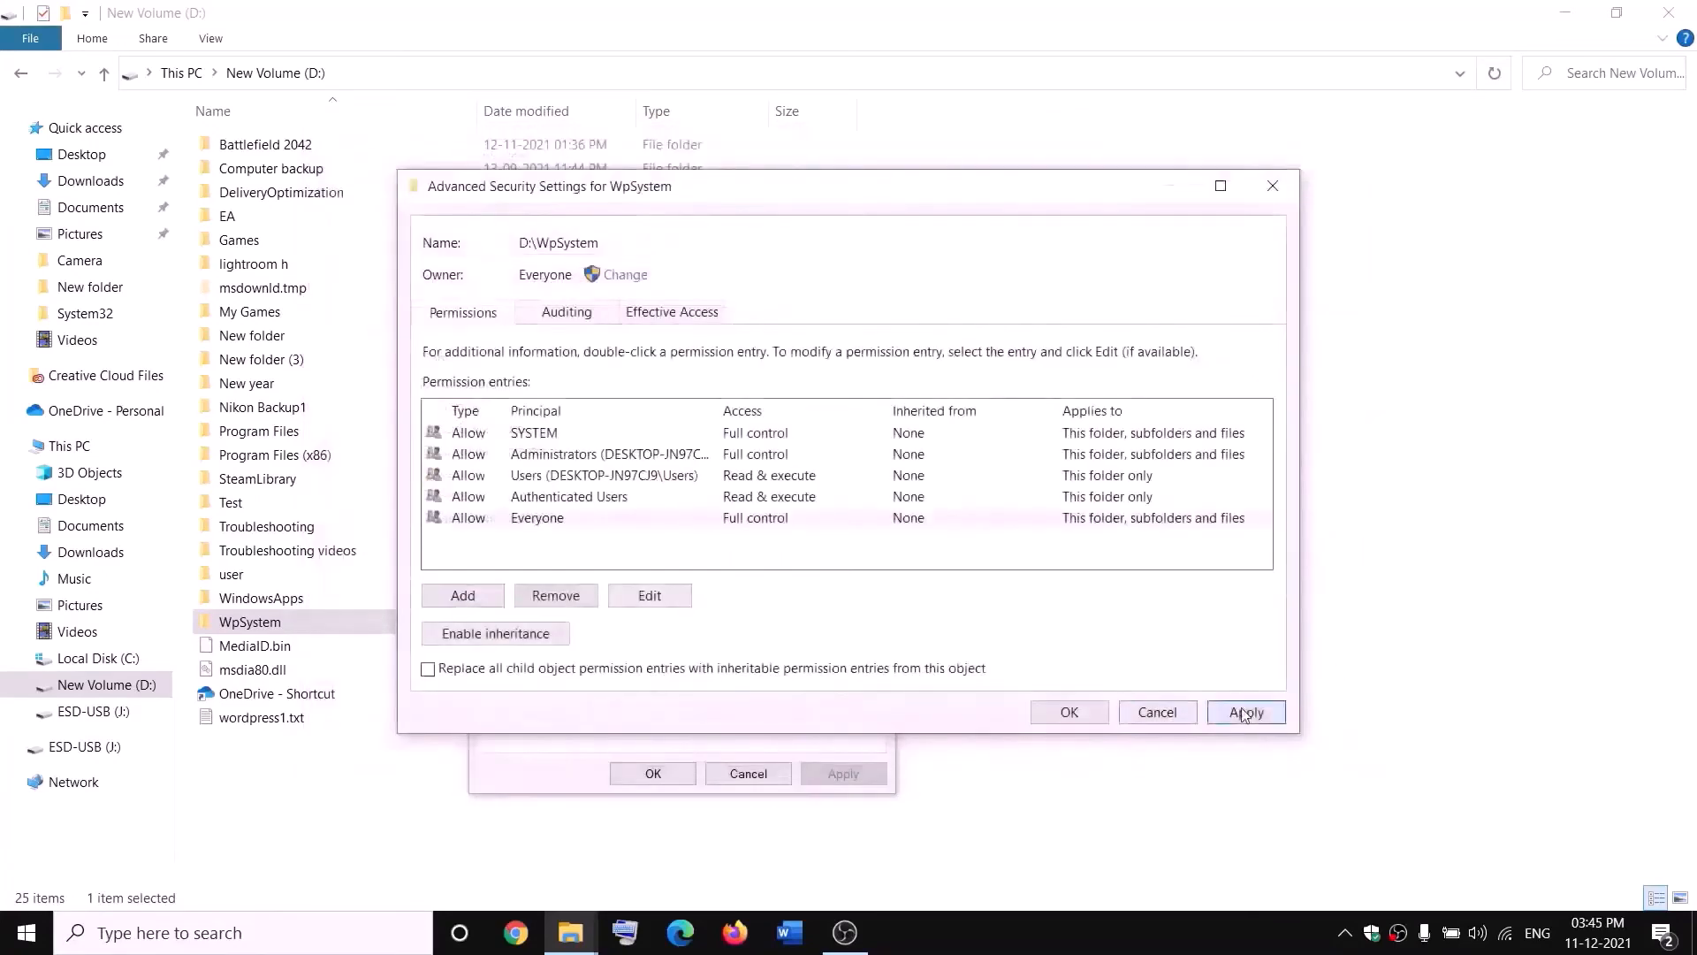
- Apply the new permission entry and close the WpSystem advanced security and Properties dialogs
left_click(1246, 712)
left_click(1070, 713)
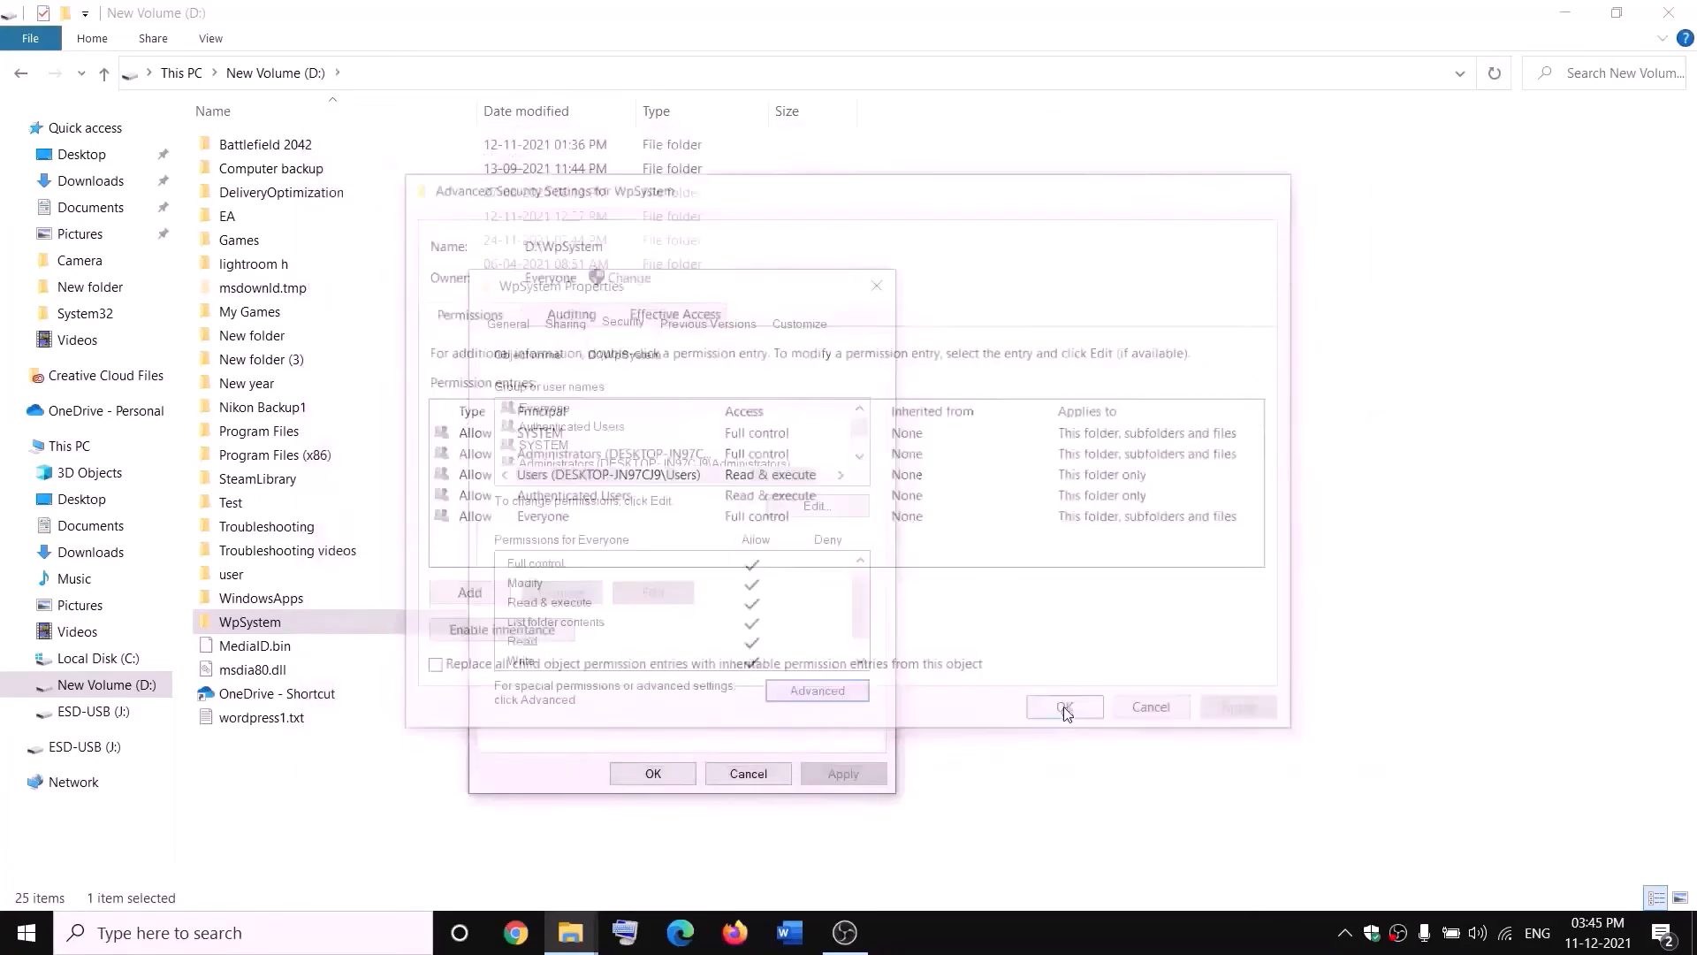
left_click(652, 773)
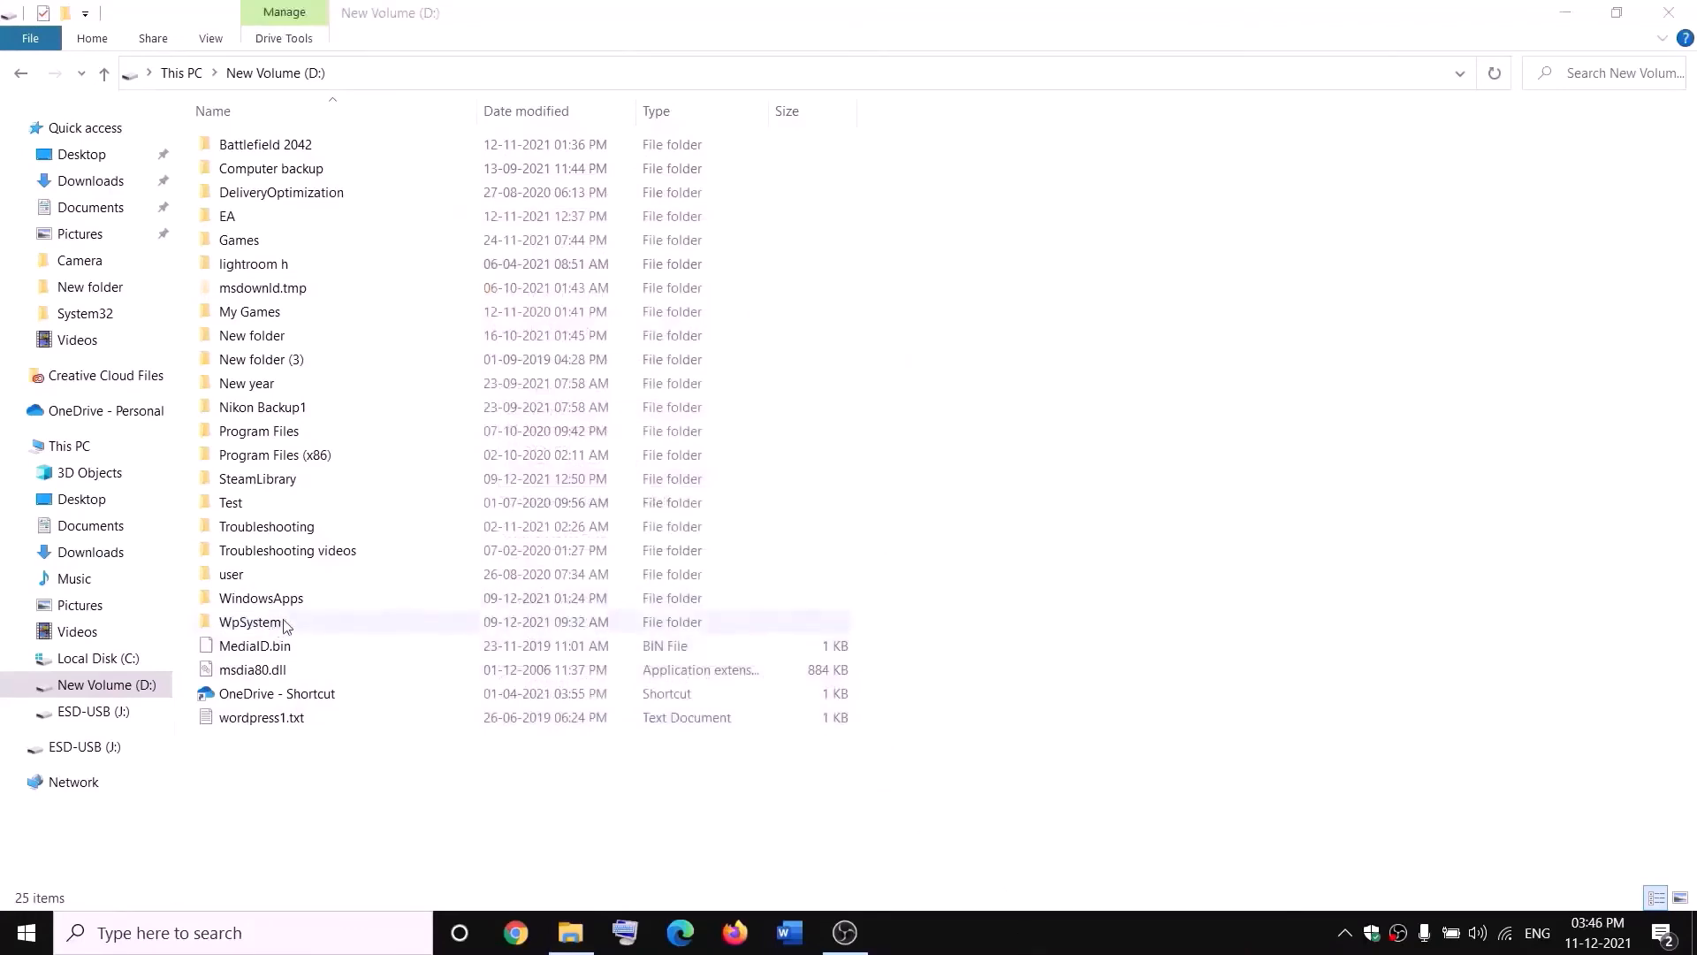
- Rename the WpSystem folder to WpSystem.old
right_click(248, 628)
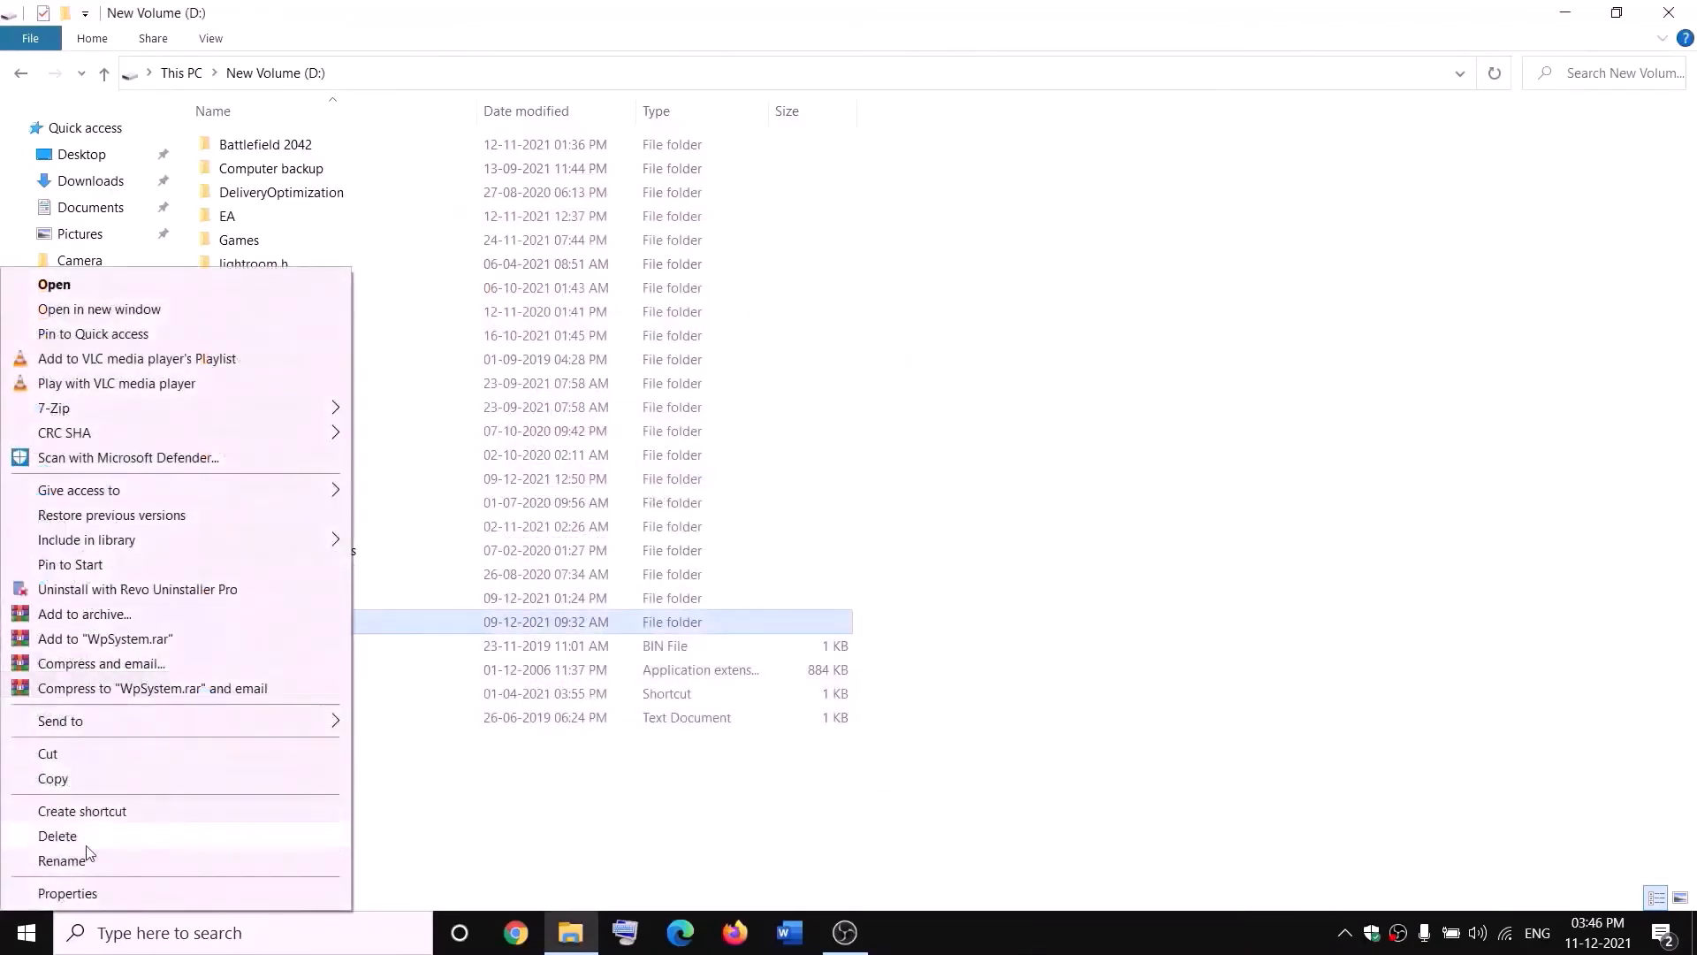
left_click(67, 866)
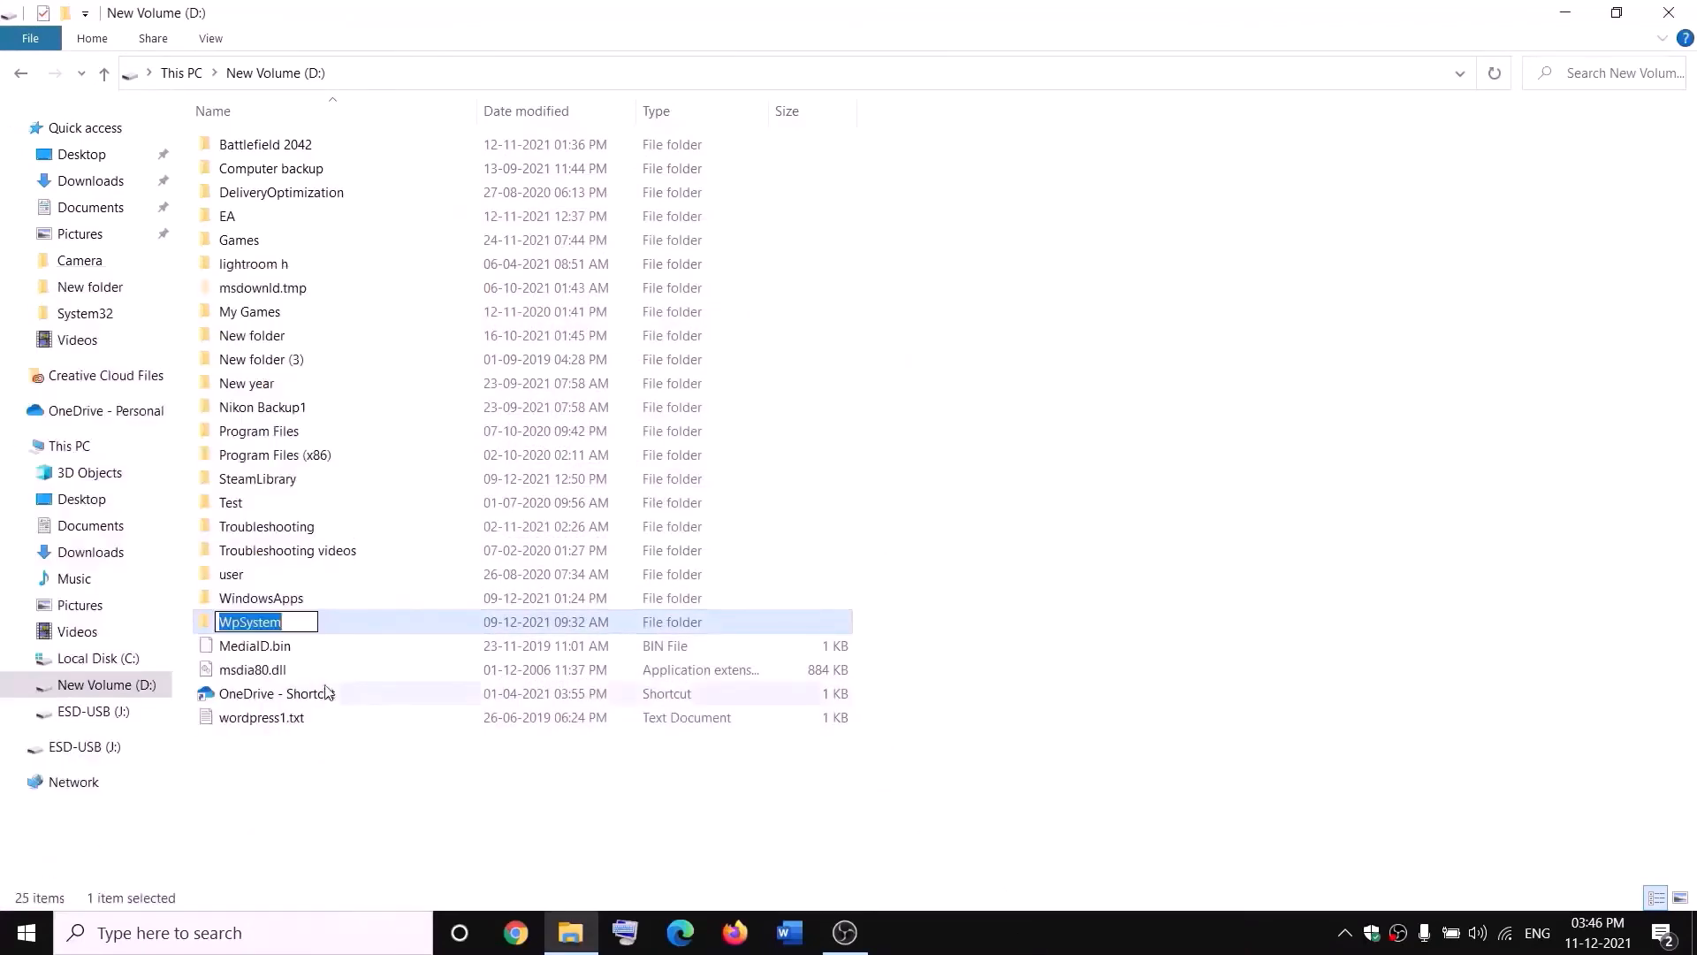
key("End")
type(".old")
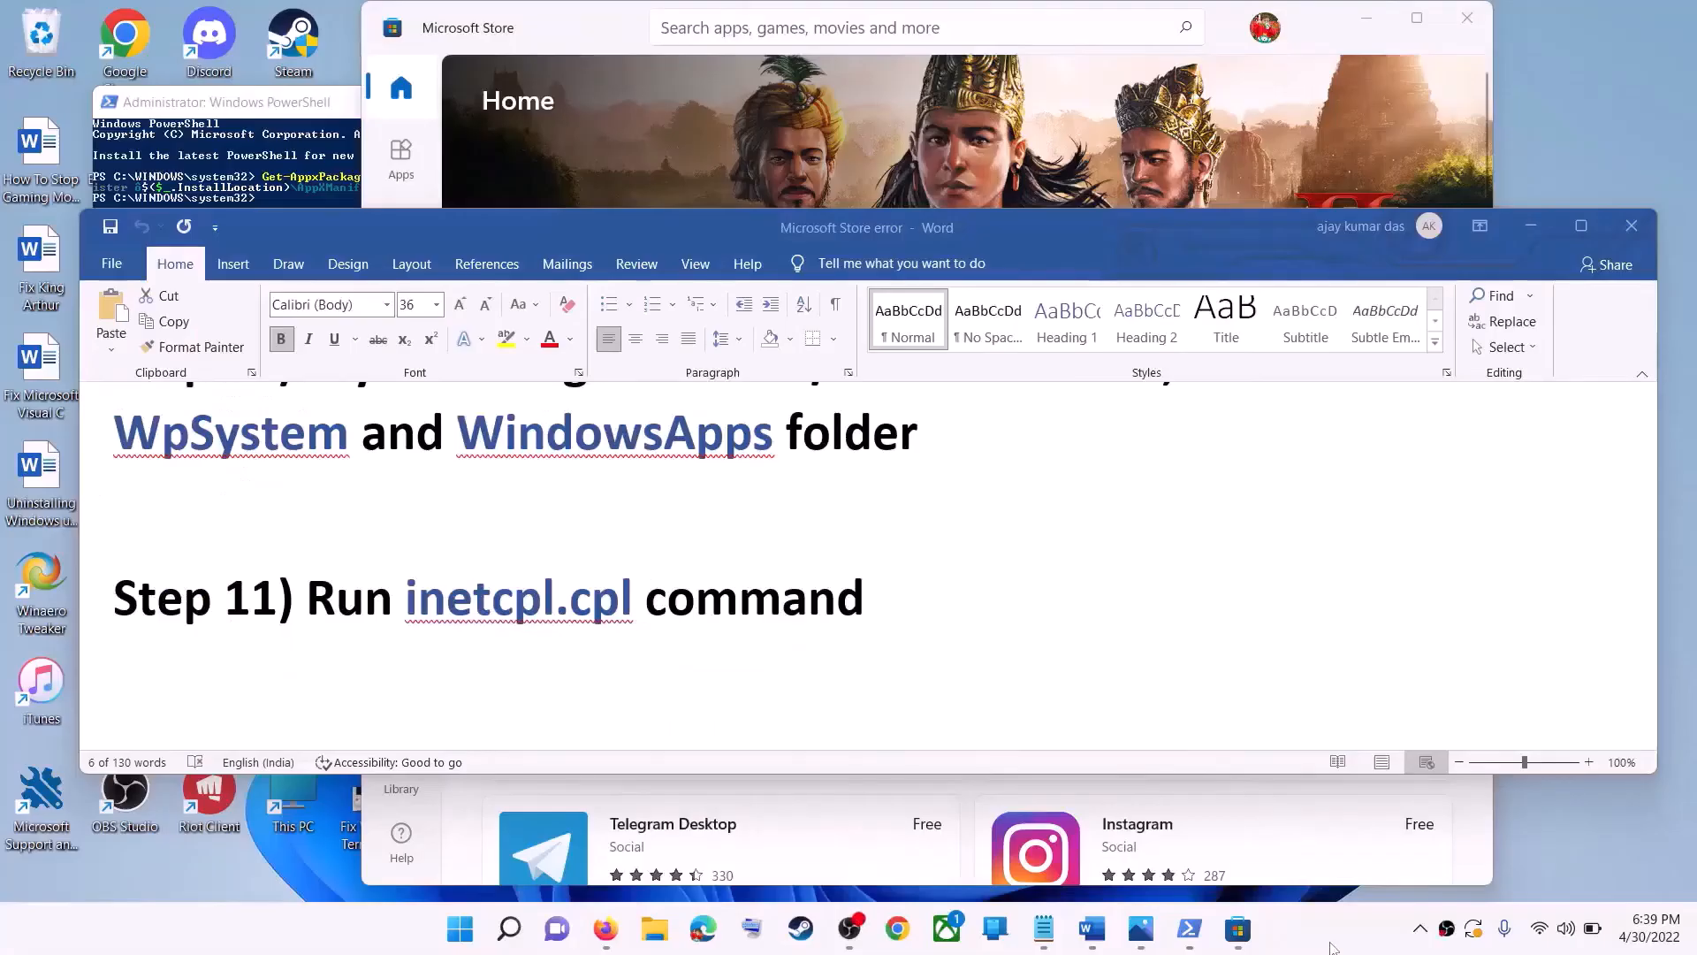
- Open Internet Properties by searching for and running inetcpl.cpl
left_click_drag(310, 604, 782, 615)
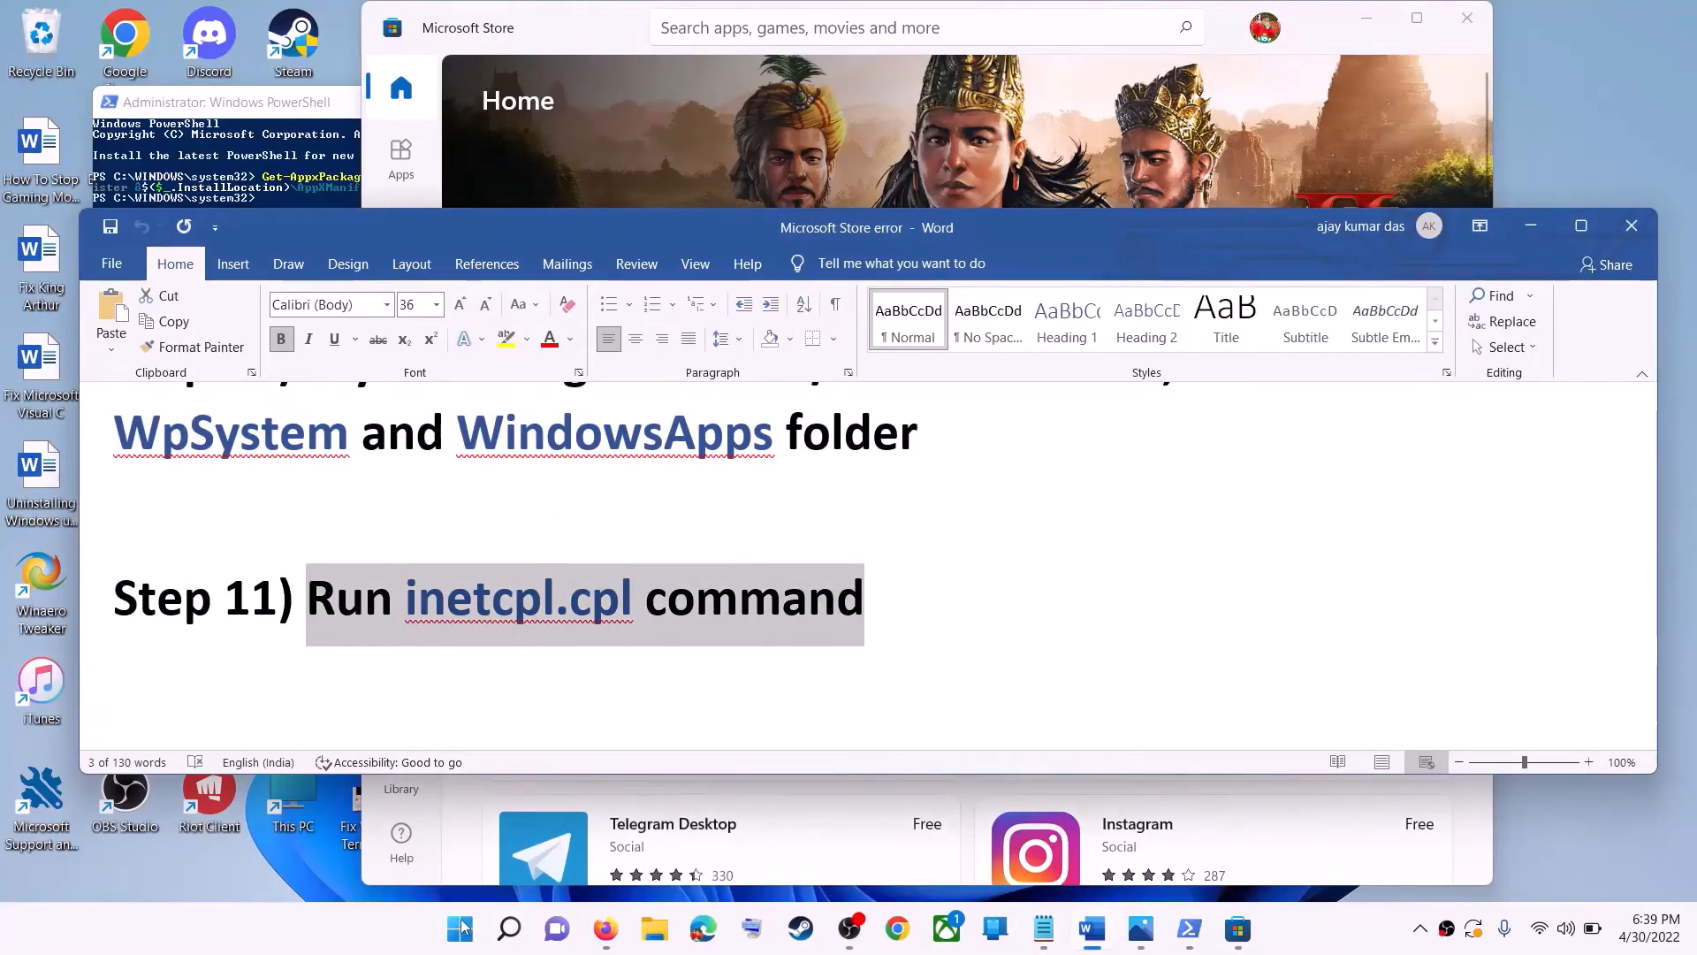
left_click(460, 928)
type("i")
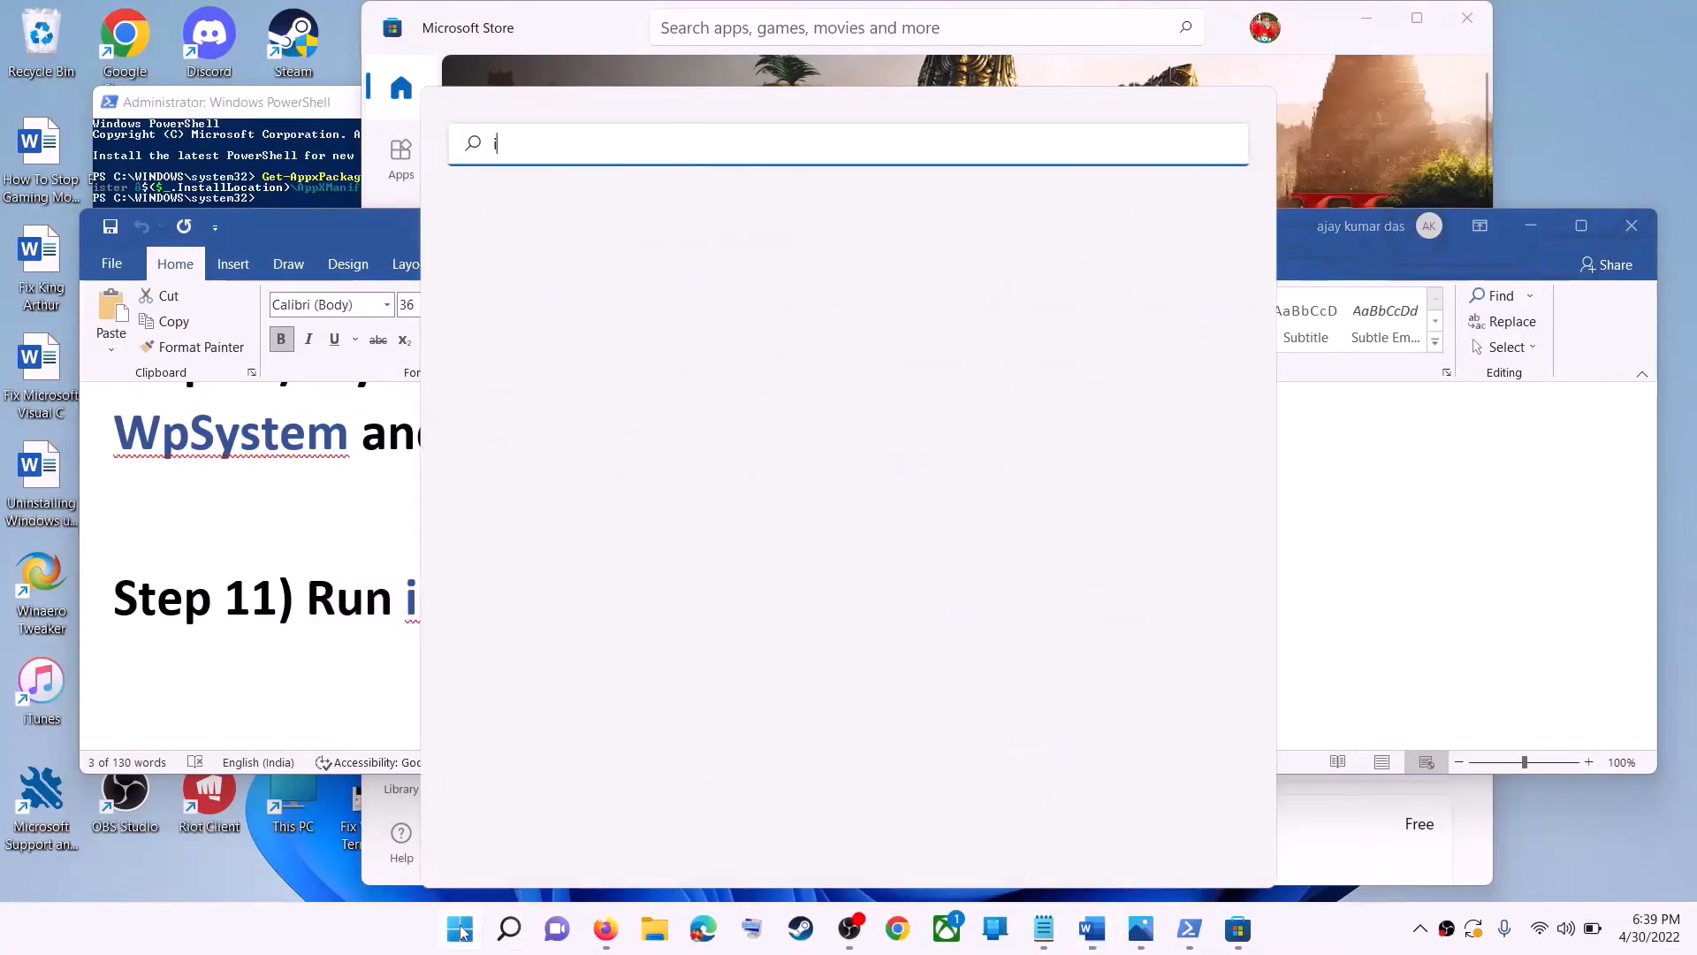
type("netc")
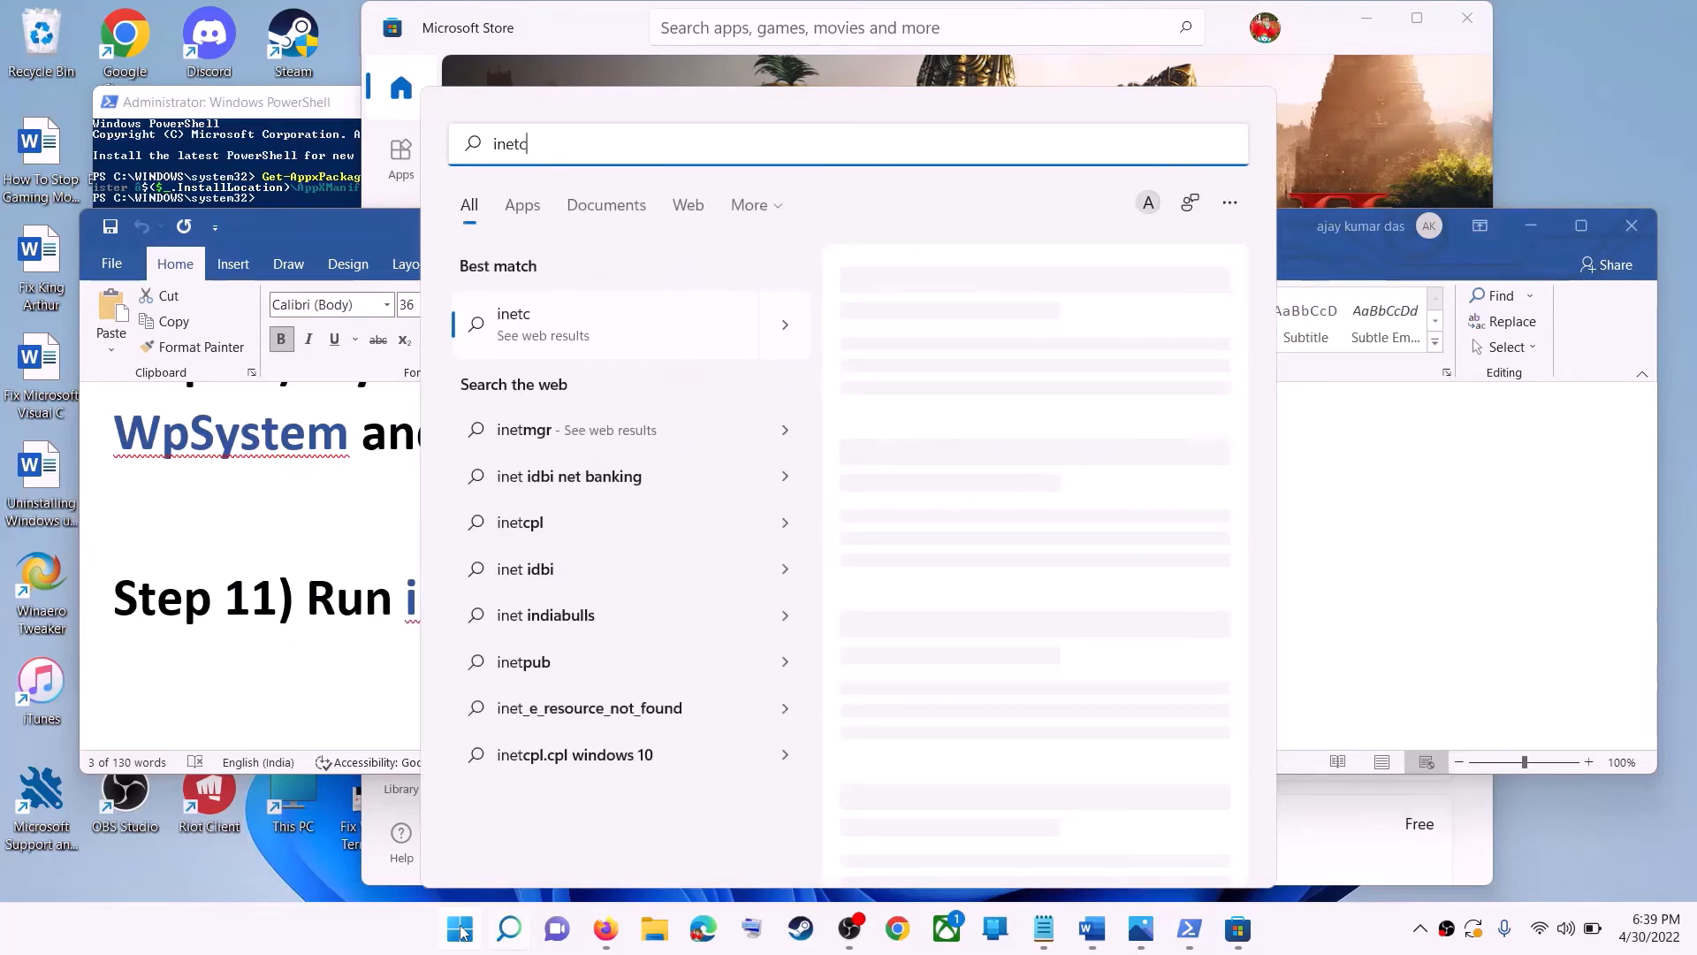
type("pl.cpl")
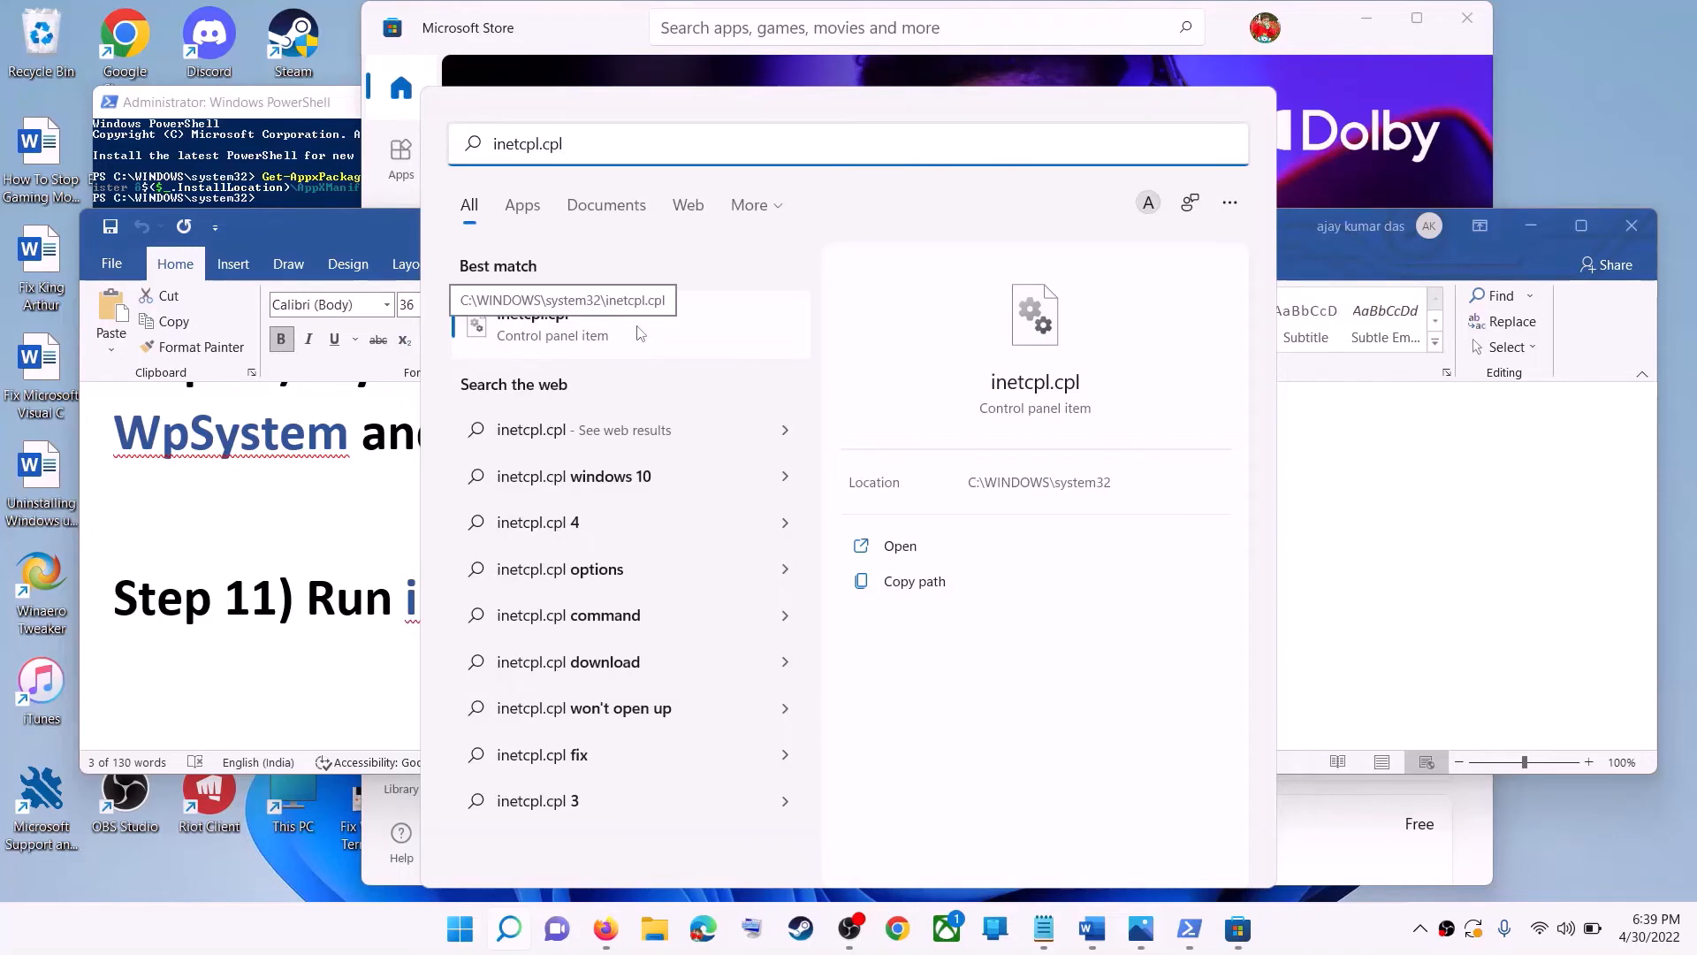
left_click(640, 333)
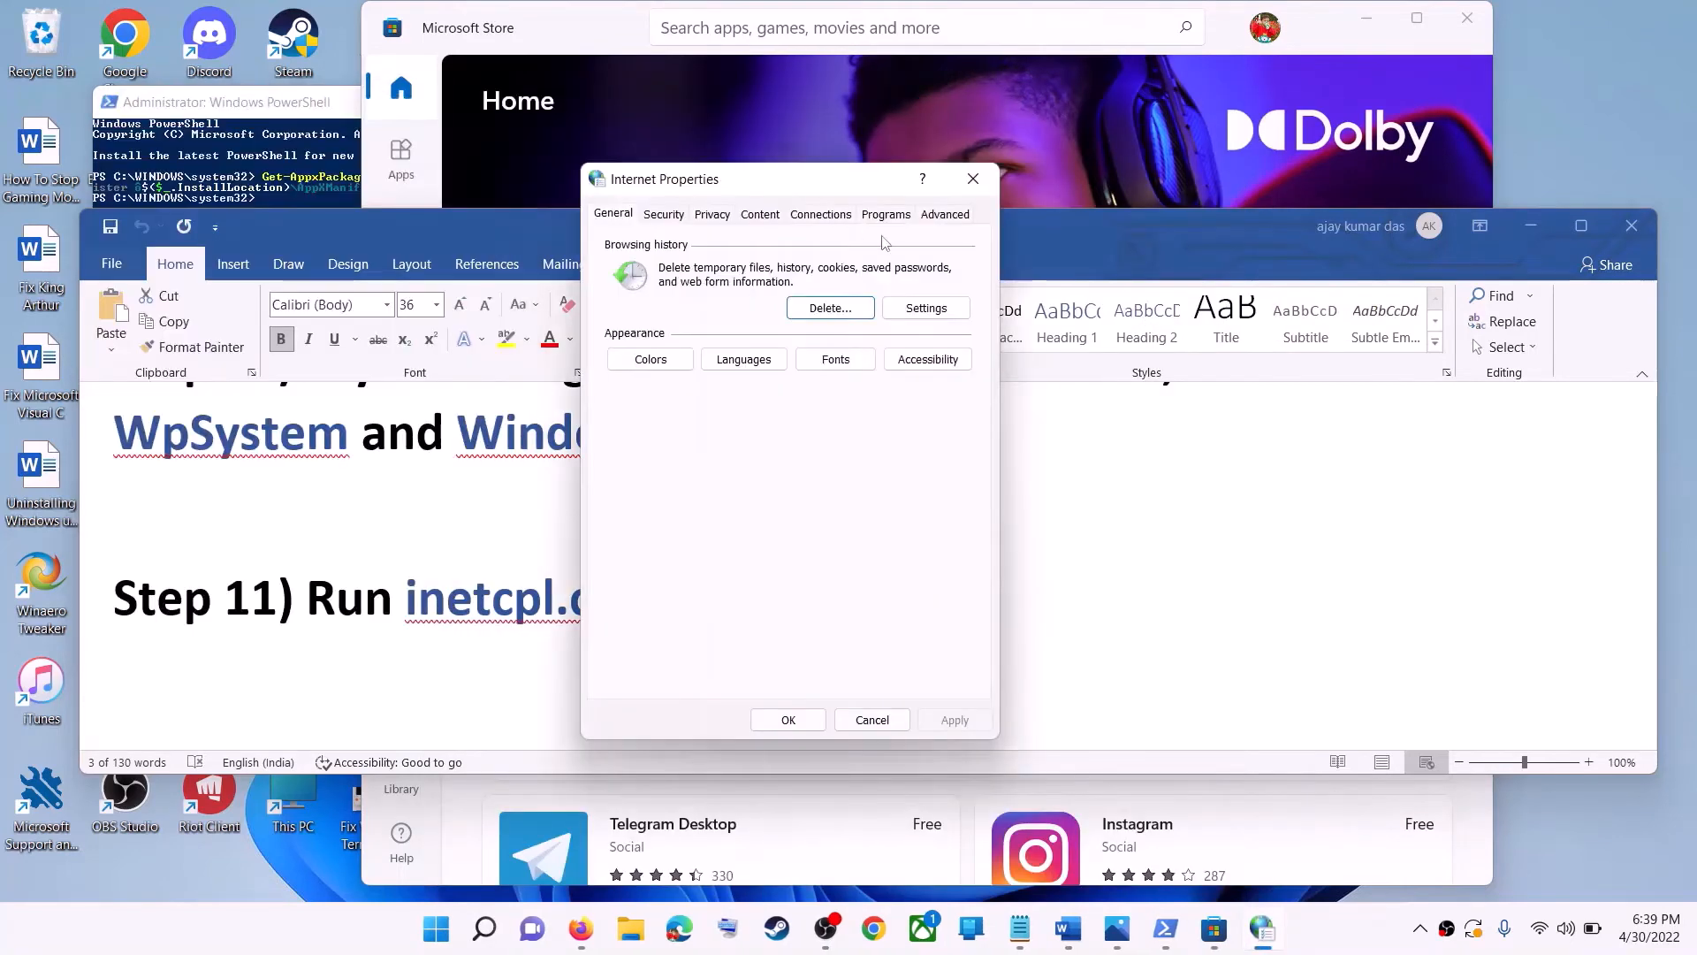
- Review the Advanced settings list in Internet Properties and close the dialog
left_click(942, 214)
scroll(891, 382, "down", 15)
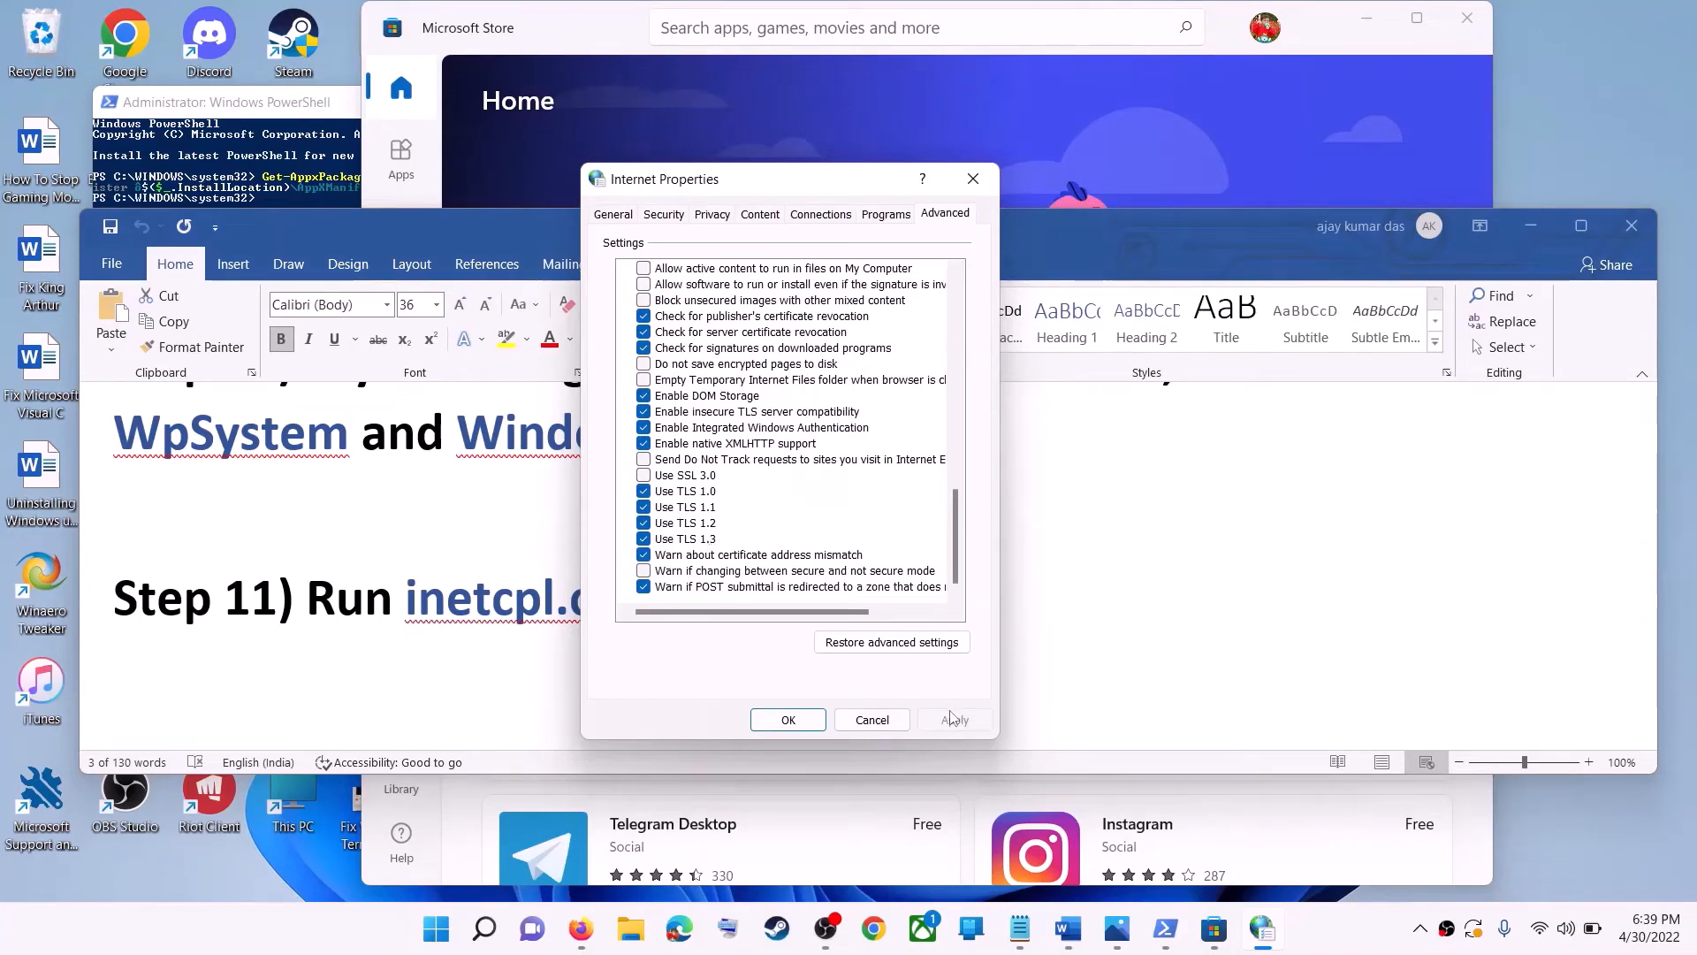
left_click(836, 720)
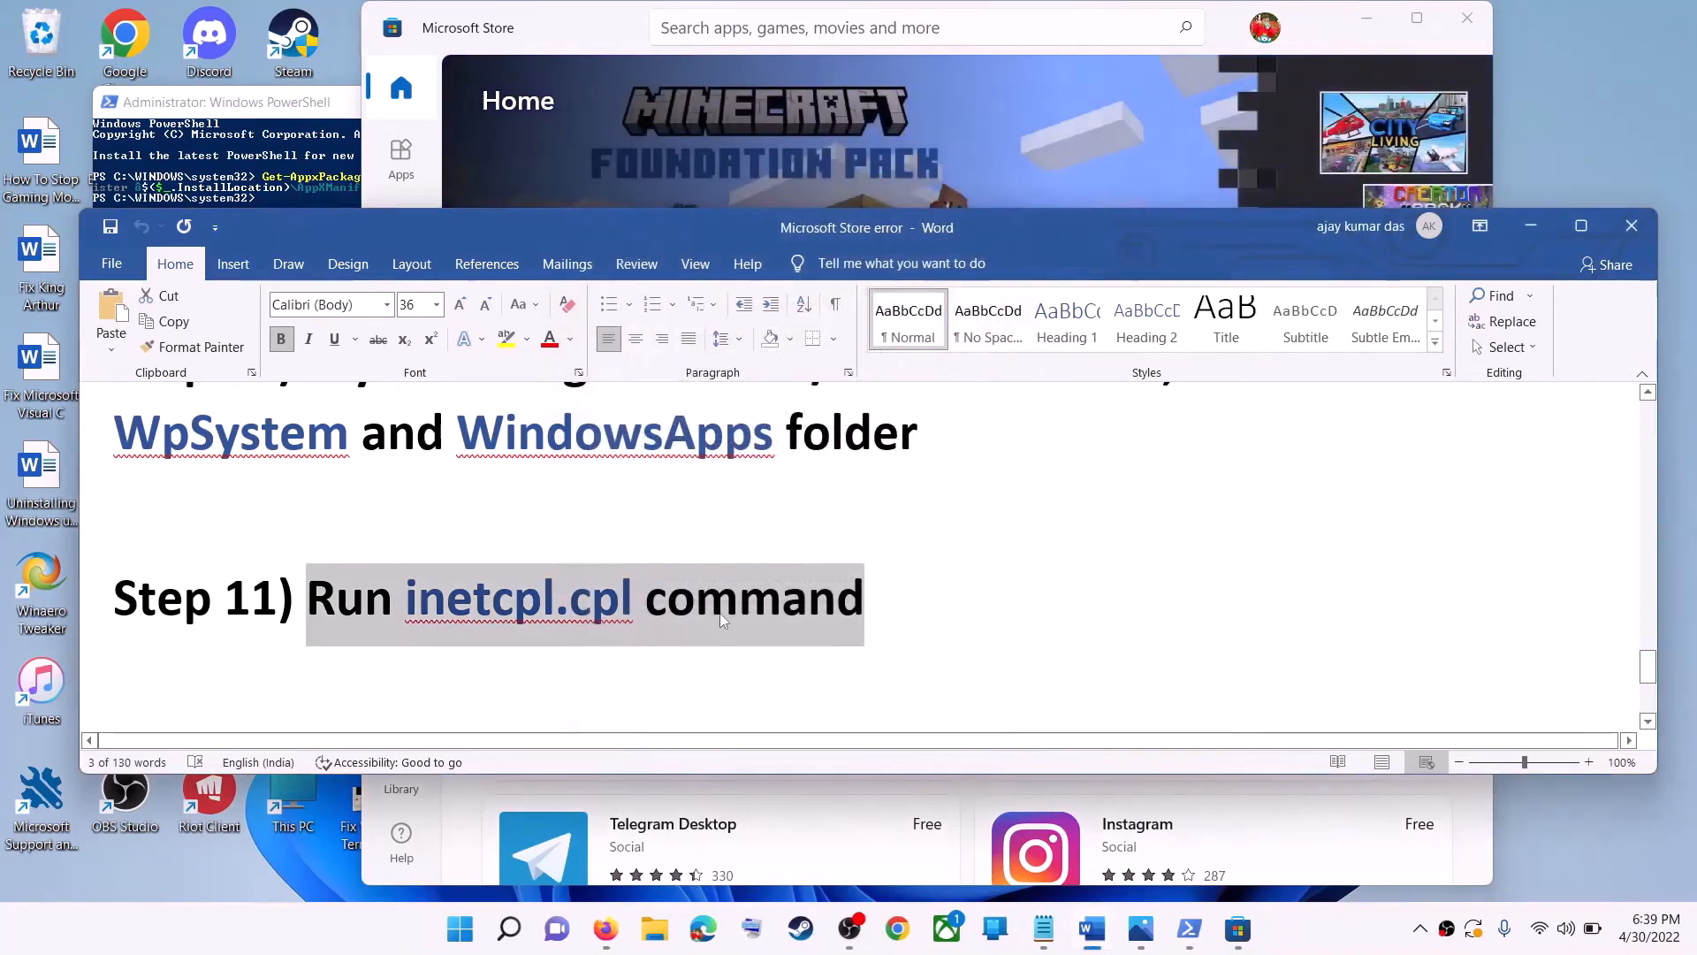
- Read the Step 12 instructions and the Windows 10 and Windows 11 download links in the document
left_click(522, 530)
scroll(566, 548, "down", 3)
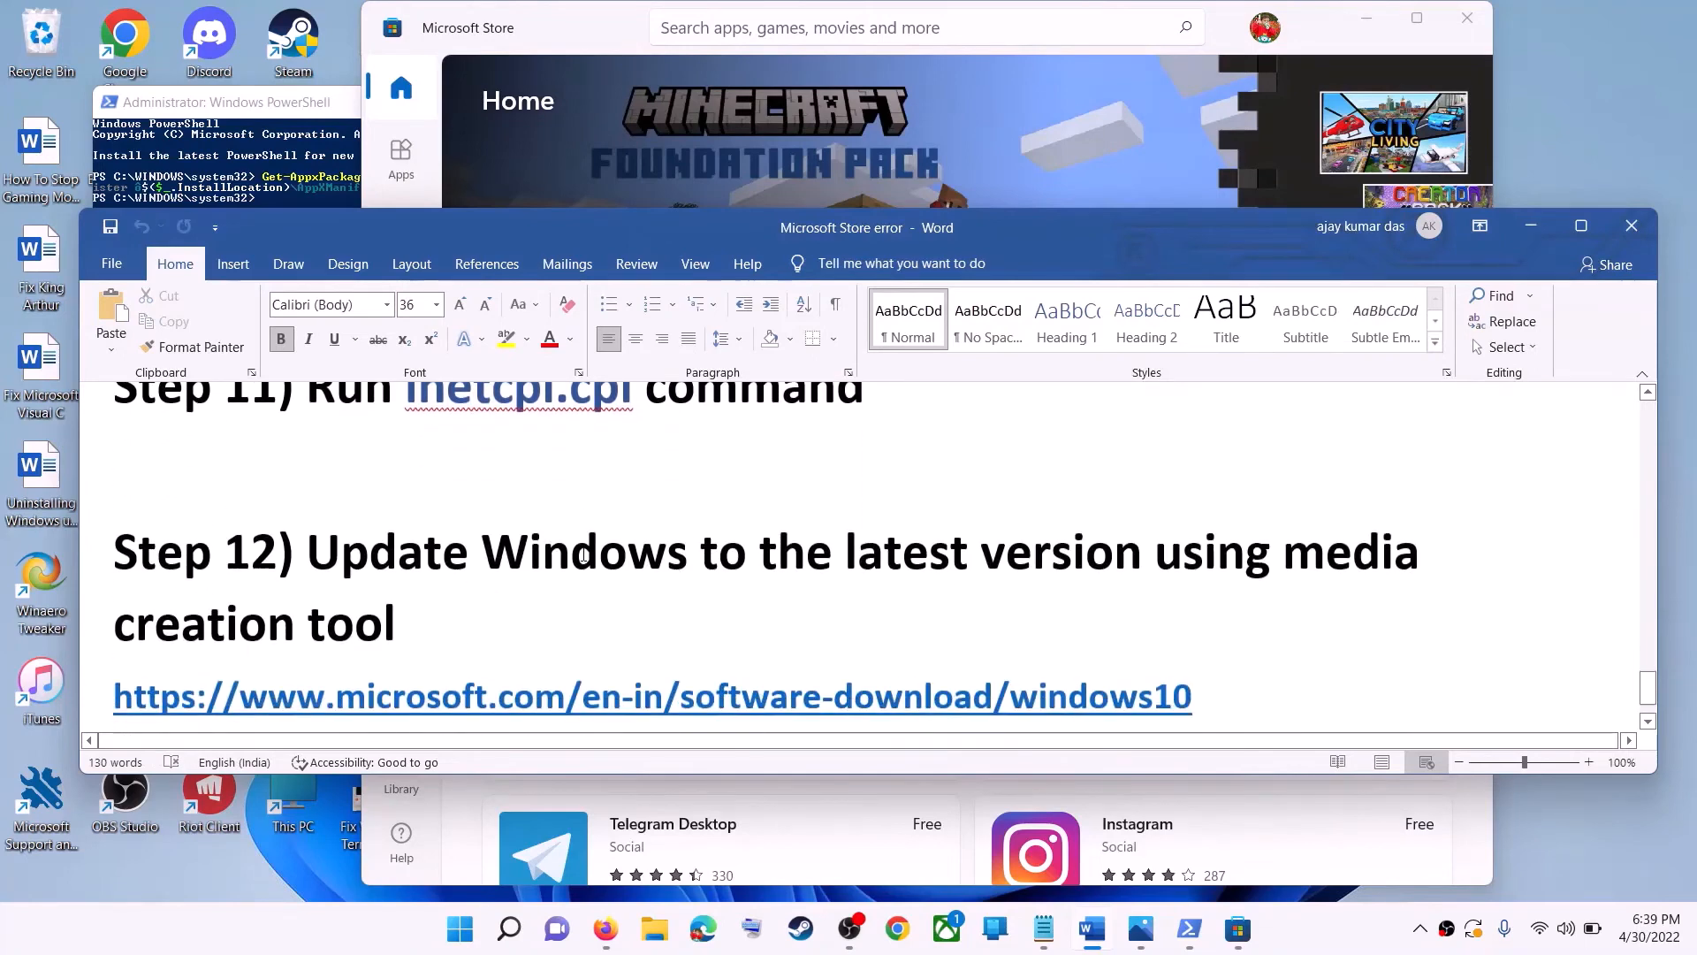
left_click_drag(309, 500, 1172, 554)
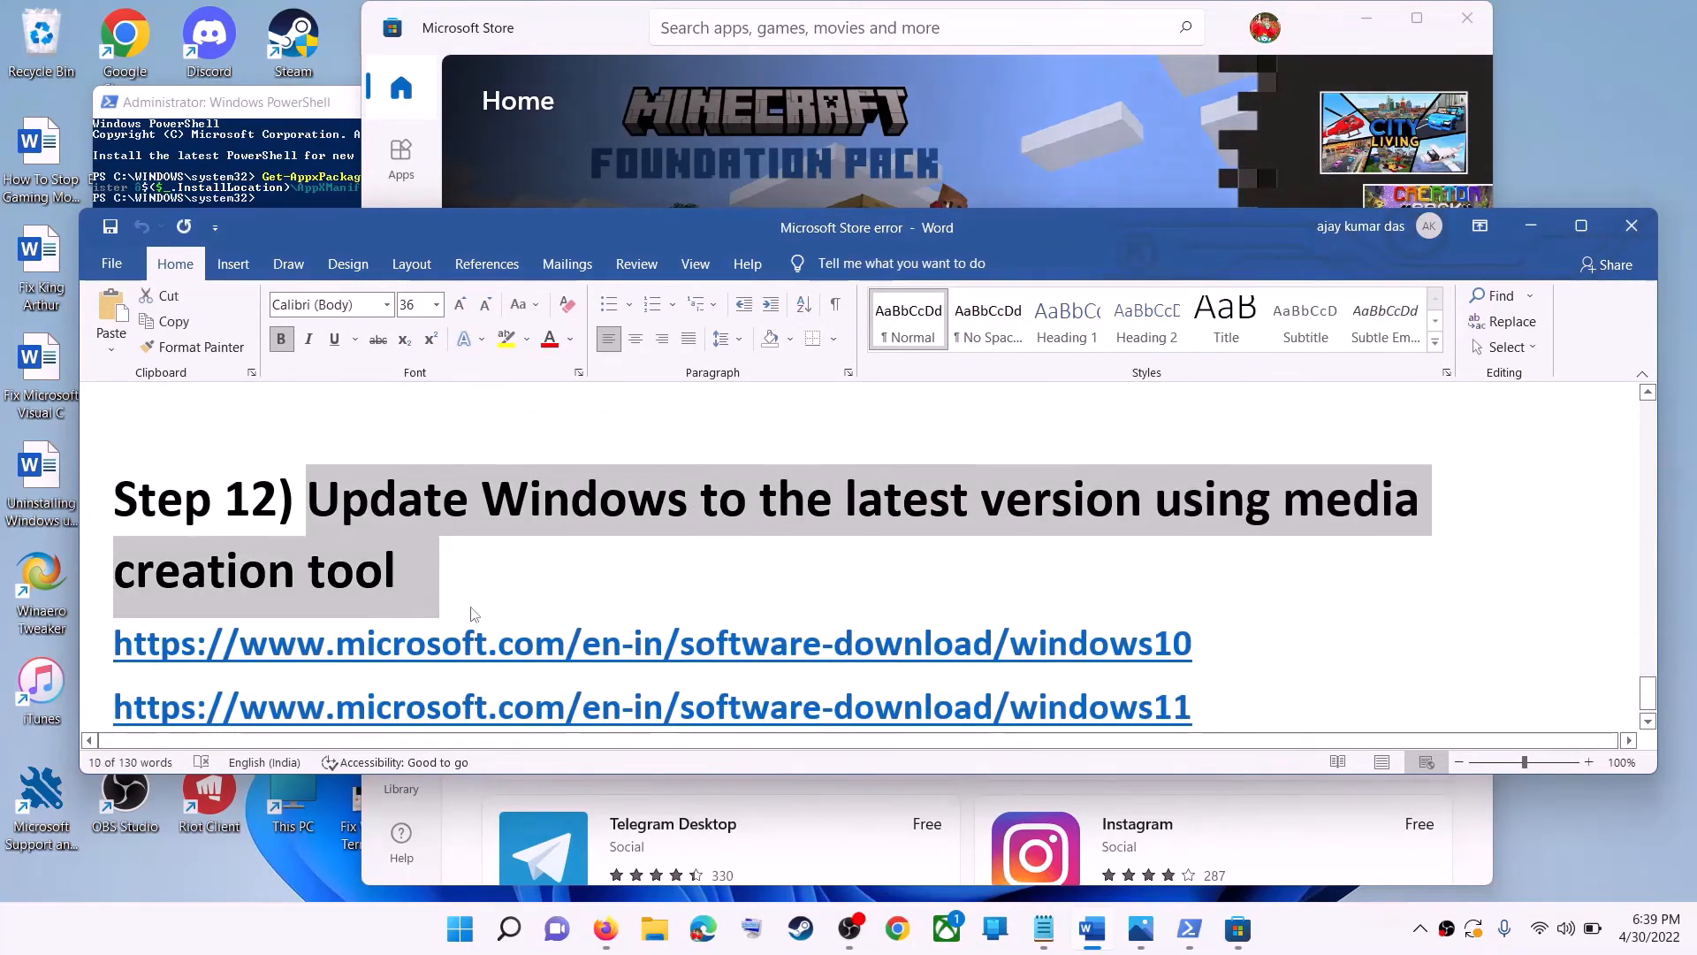
left_click(399, 571)
scroll(557, 568, "down", 1)
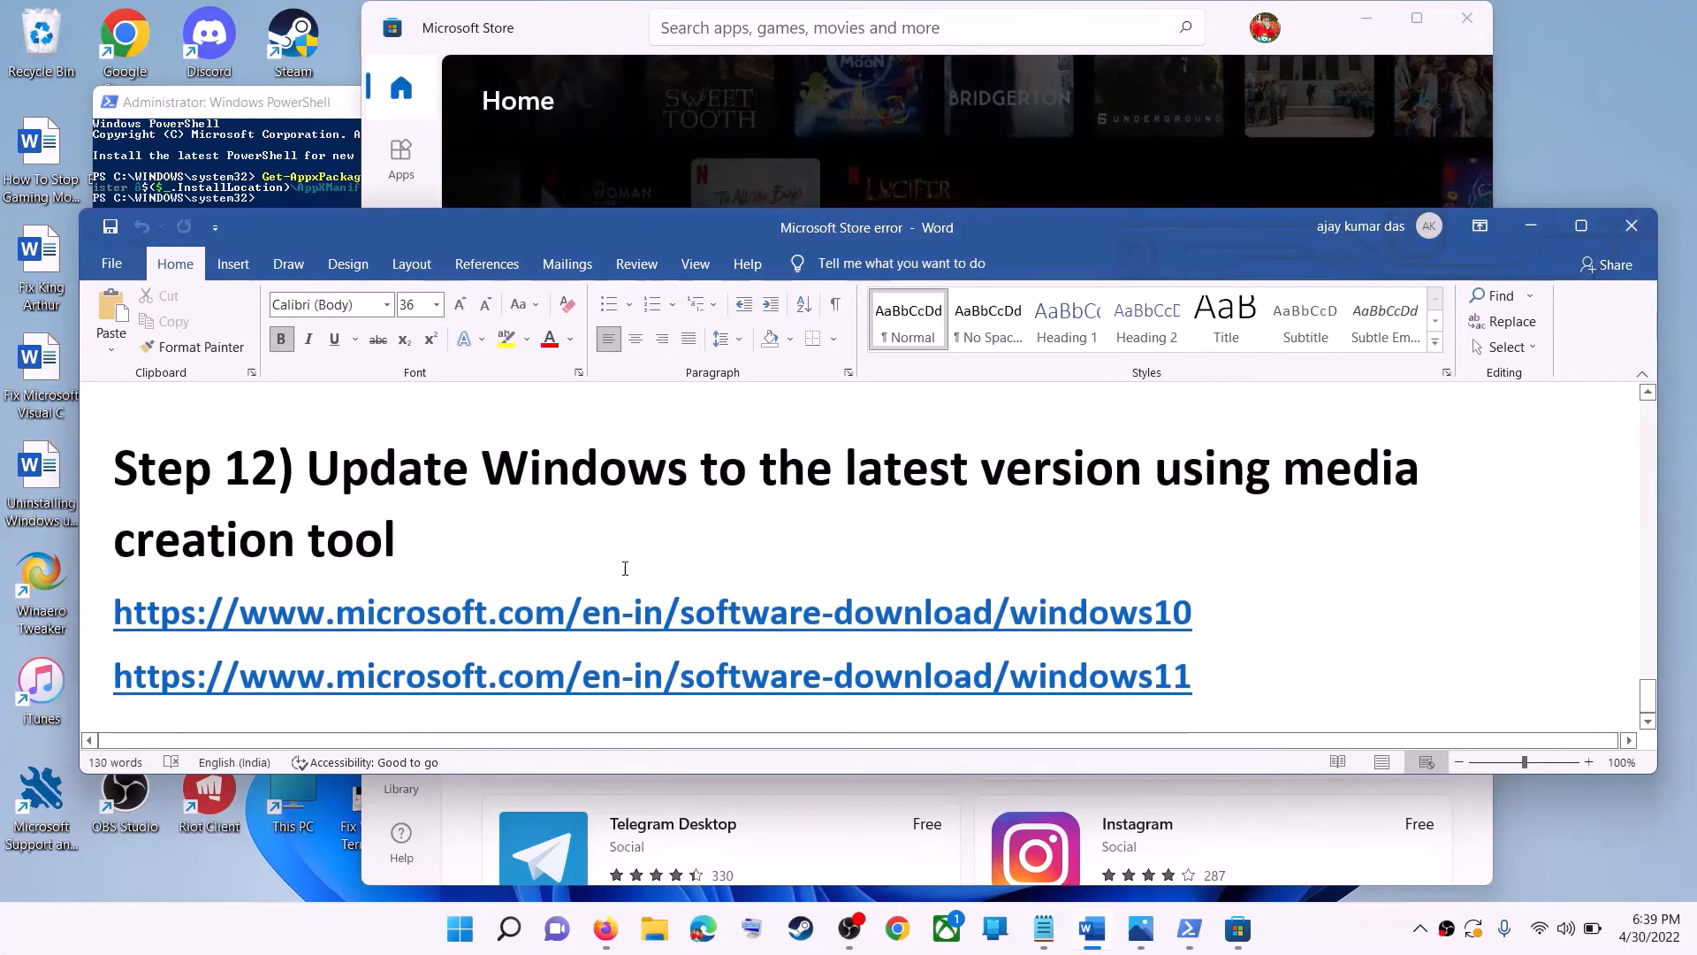
triple_click(1230, 604)
triple_click(1231, 678)
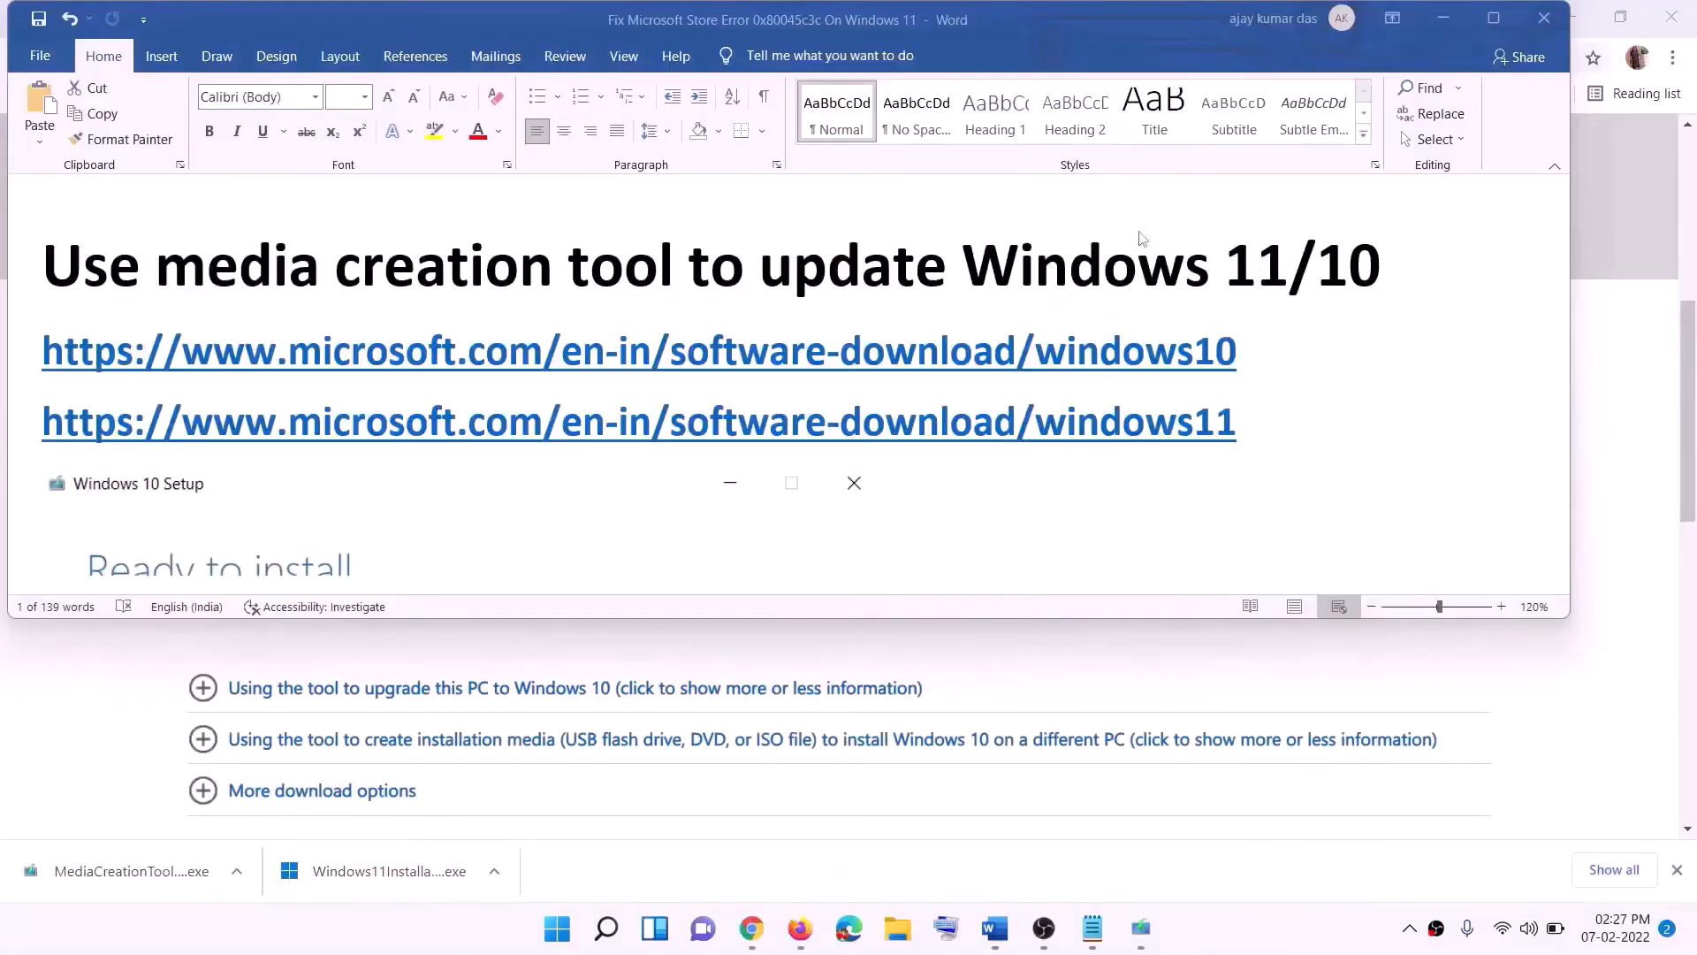
- Examine the Create Windows 10 installation media section of the Windows 10 download page
left_click(1249, 379)
triple_click(1247, 347)
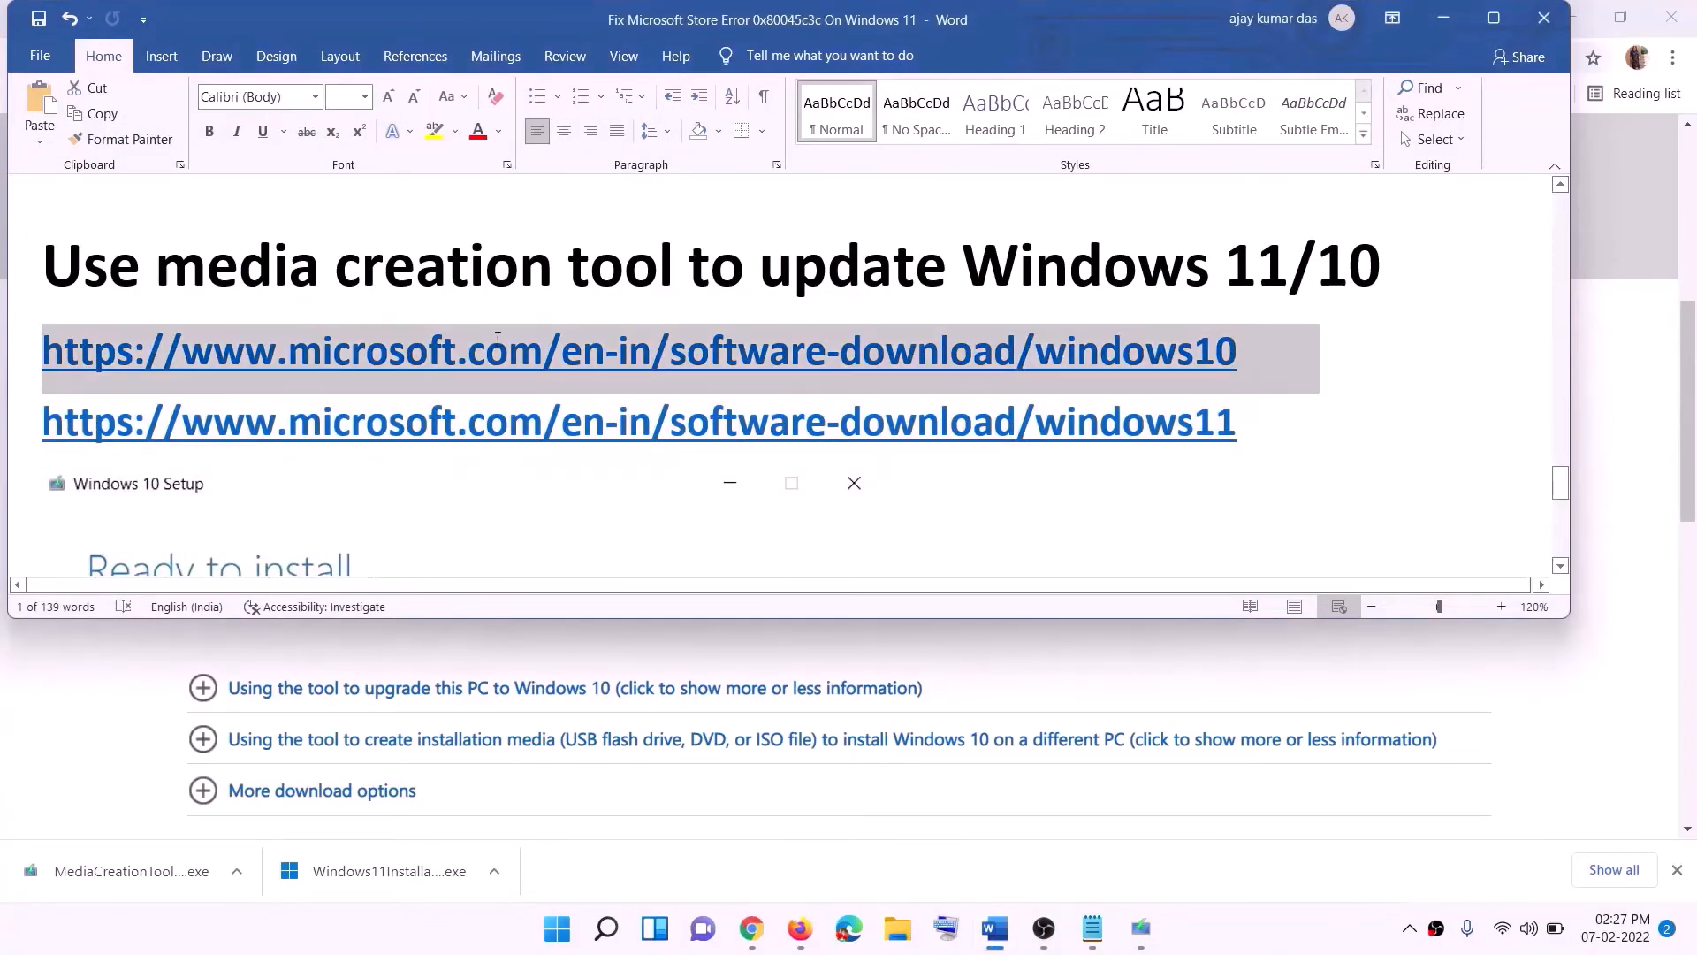
triple_click(1263, 424)
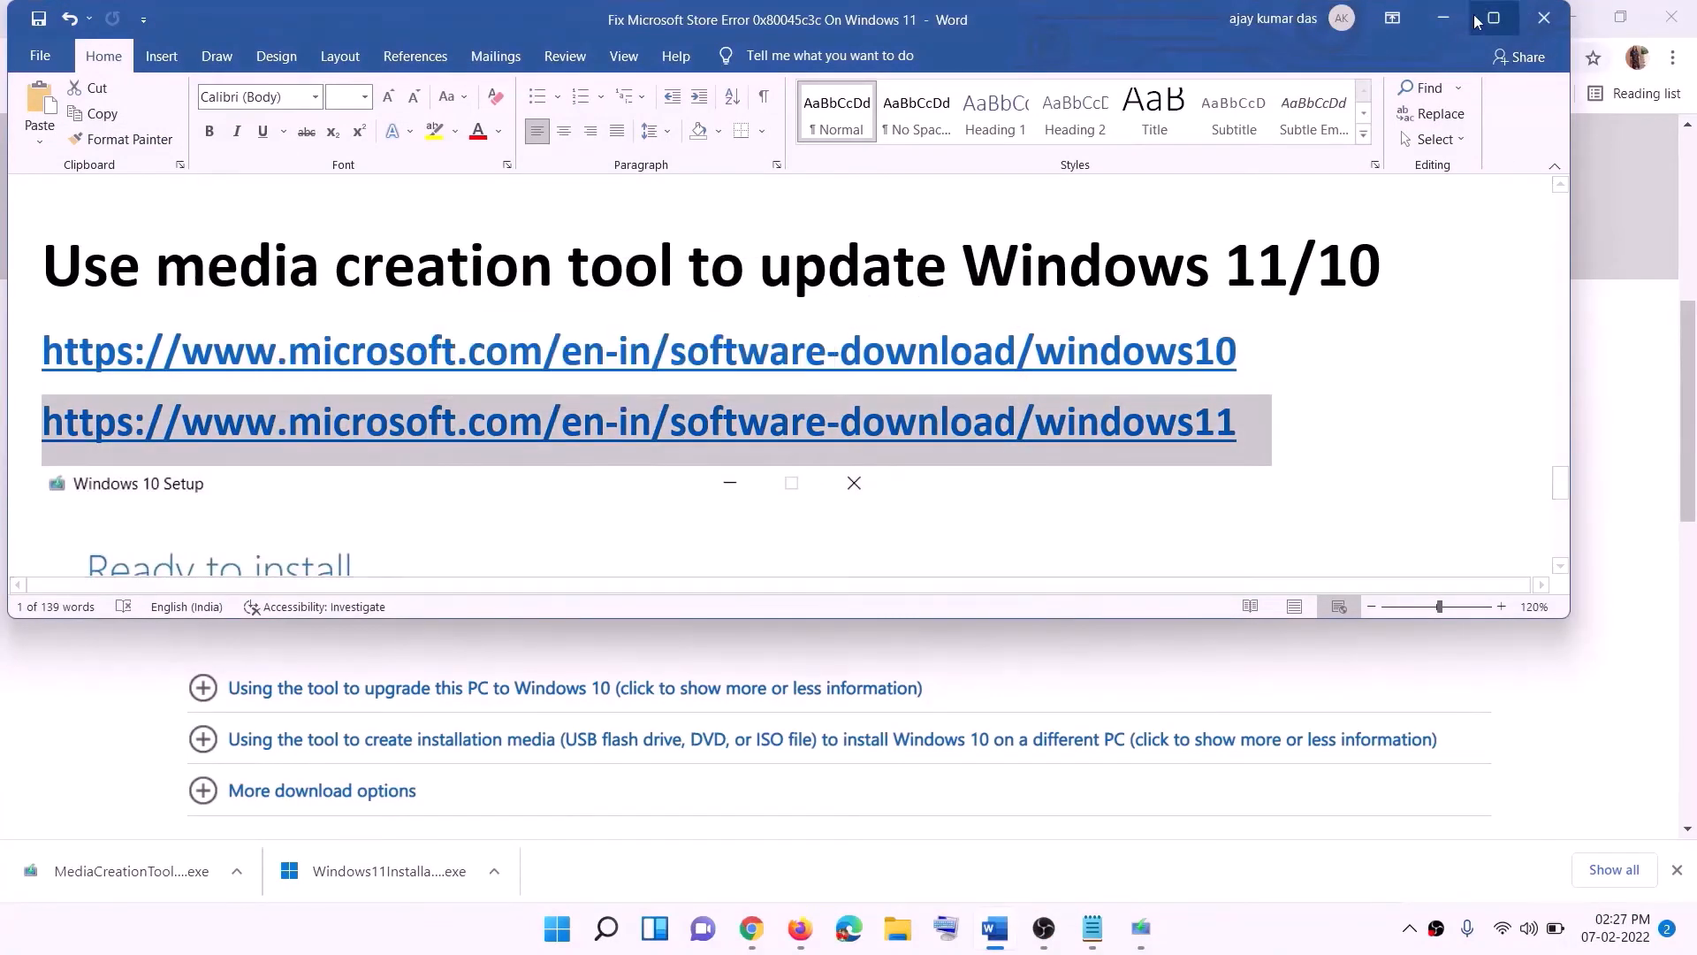
left_click(1442, 18)
scroll(398, 583, "up", 6)
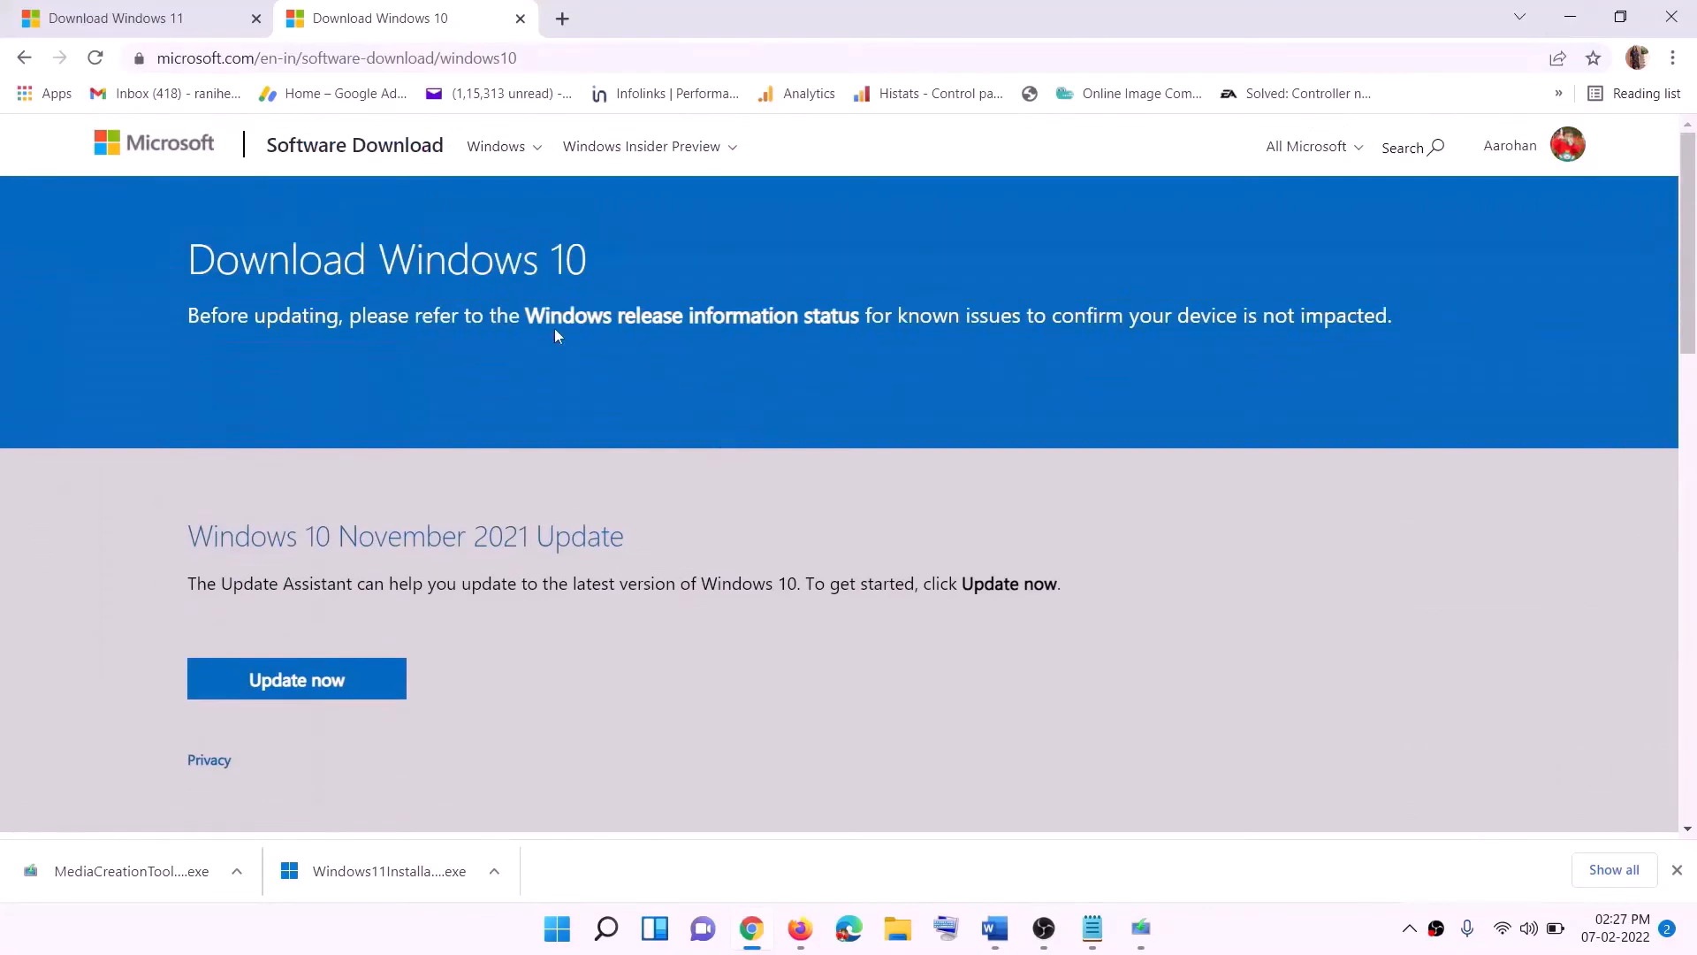
scroll(569, 495, "down", 5)
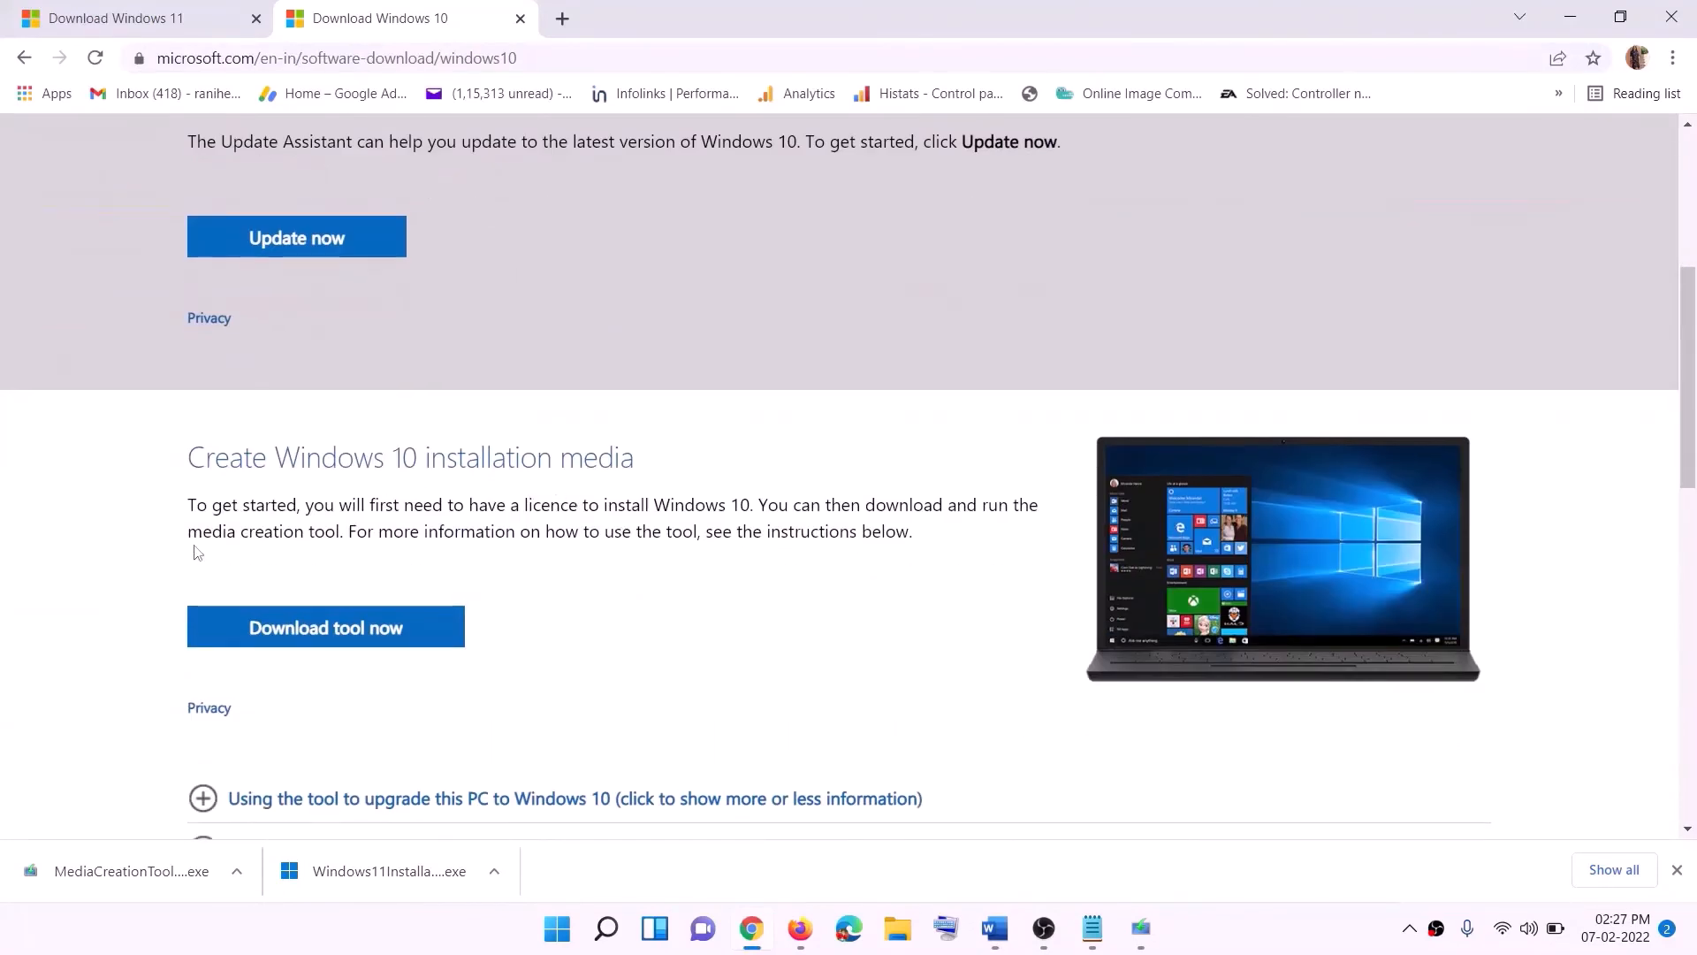
left_click_drag(203, 531, 380, 531)
scroll(381, 530, "down", 3)
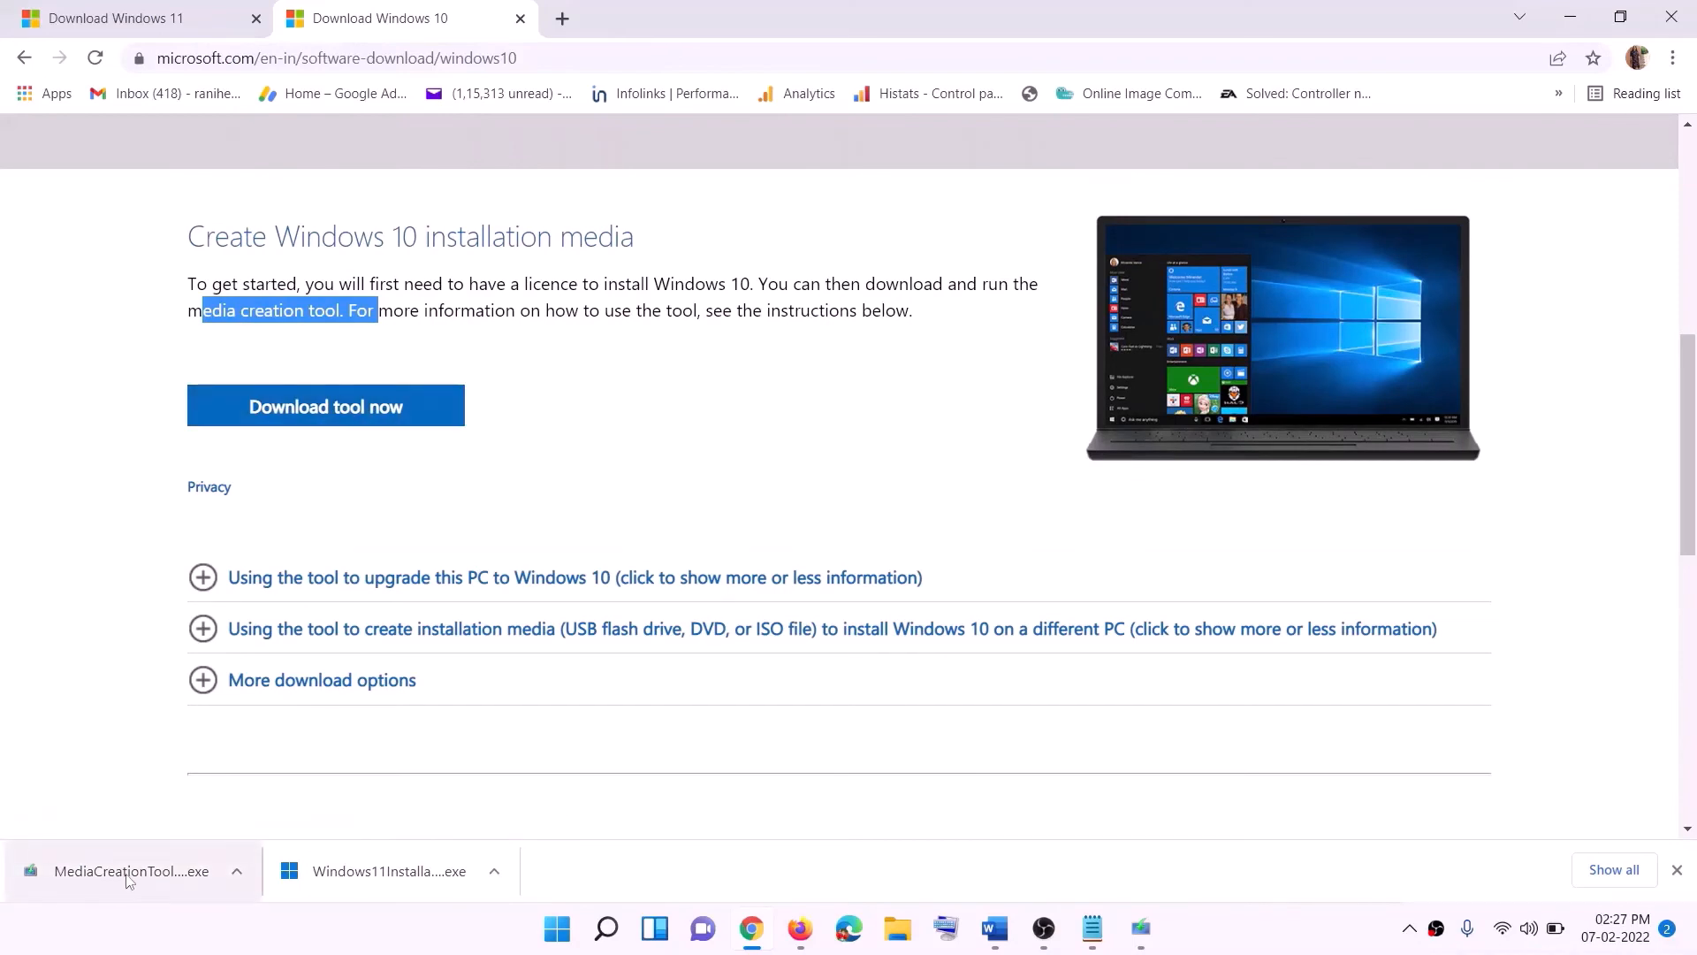
- In Windows 10 Setup, accept the license terms and proceed with Upgrade this PC now
left_click(1157, 942)
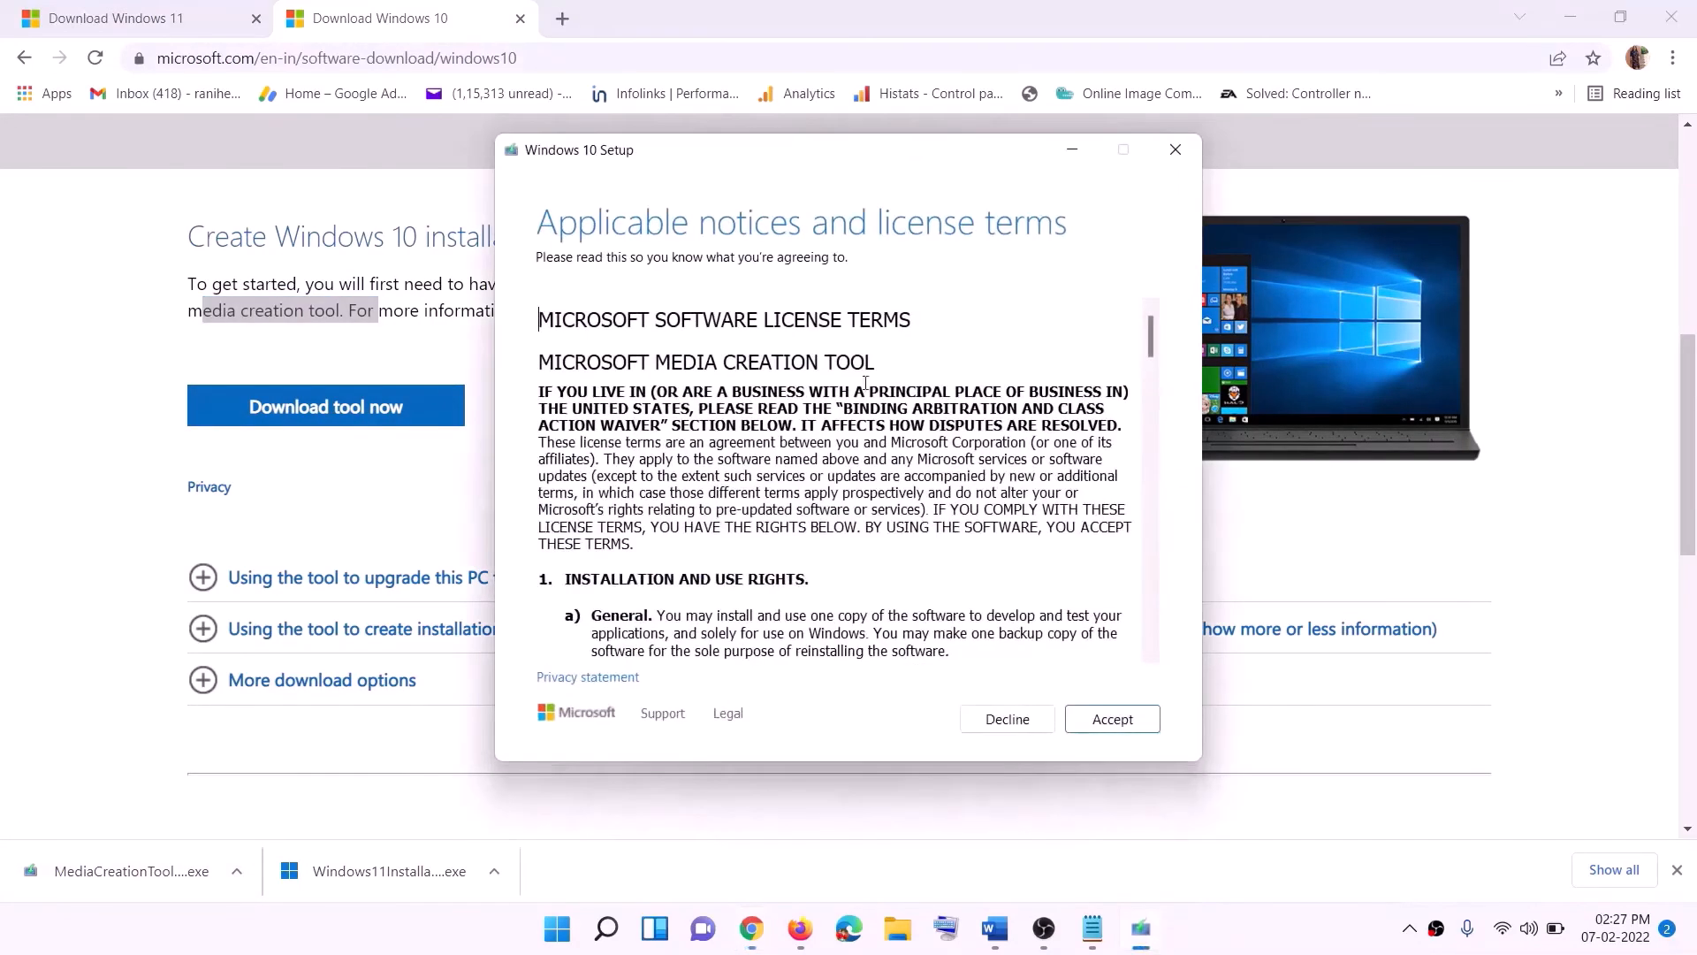
left_click(1105, 723)
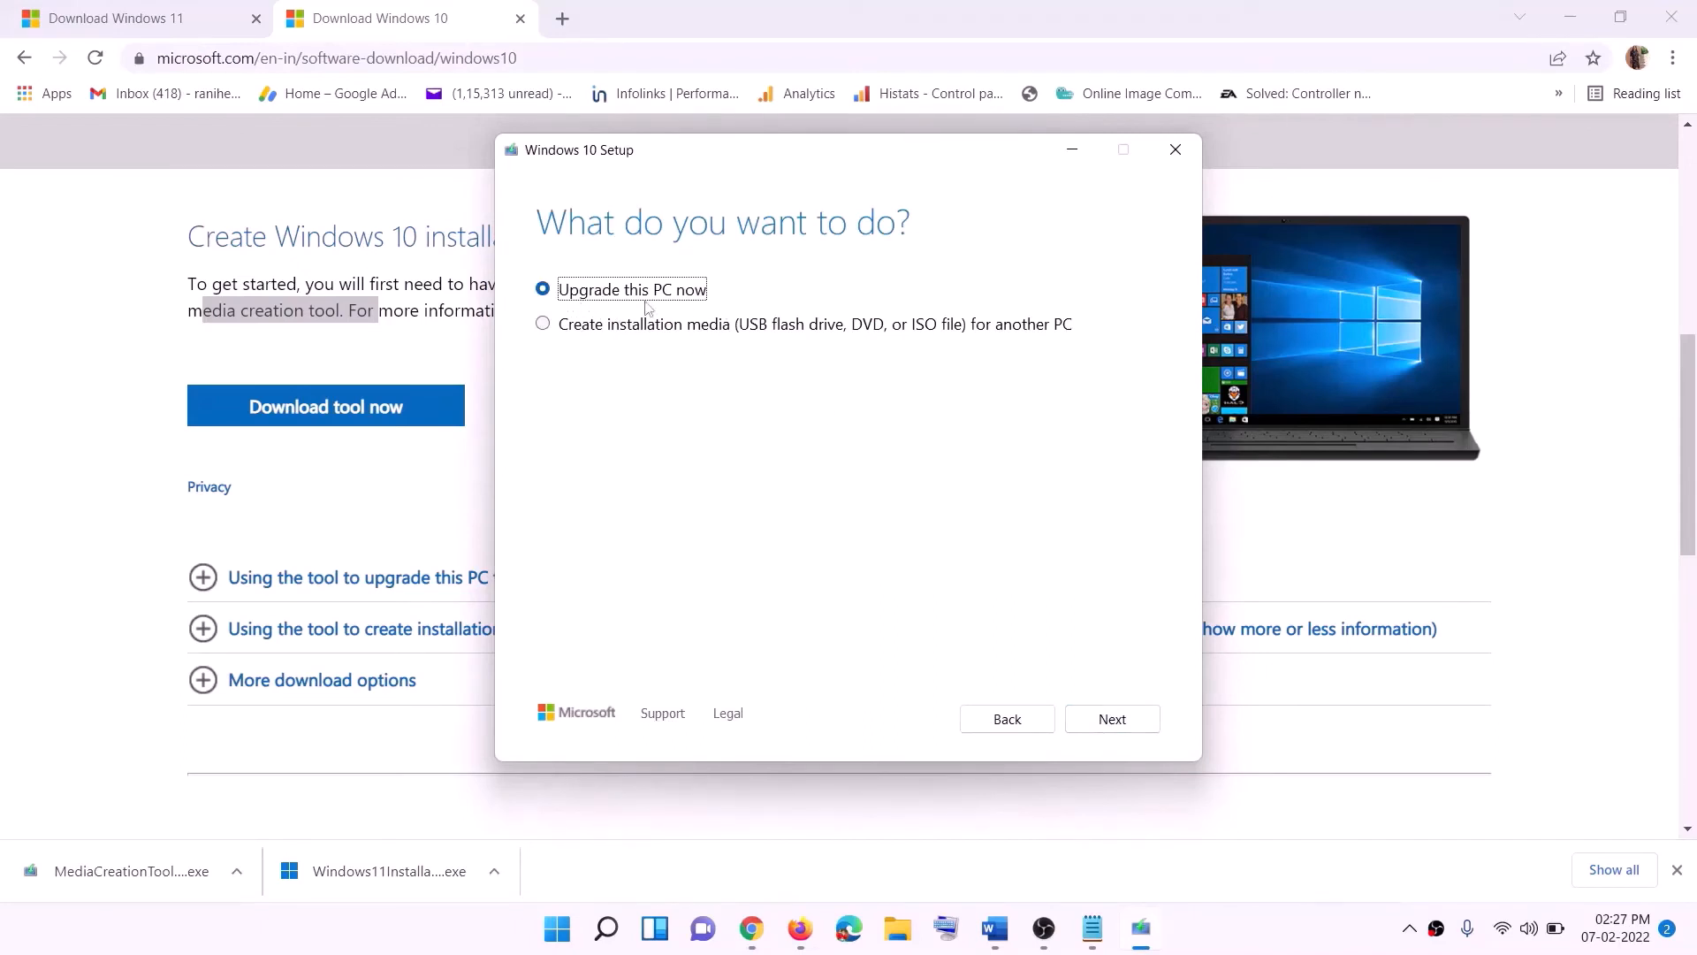
left_click(1113, 720)
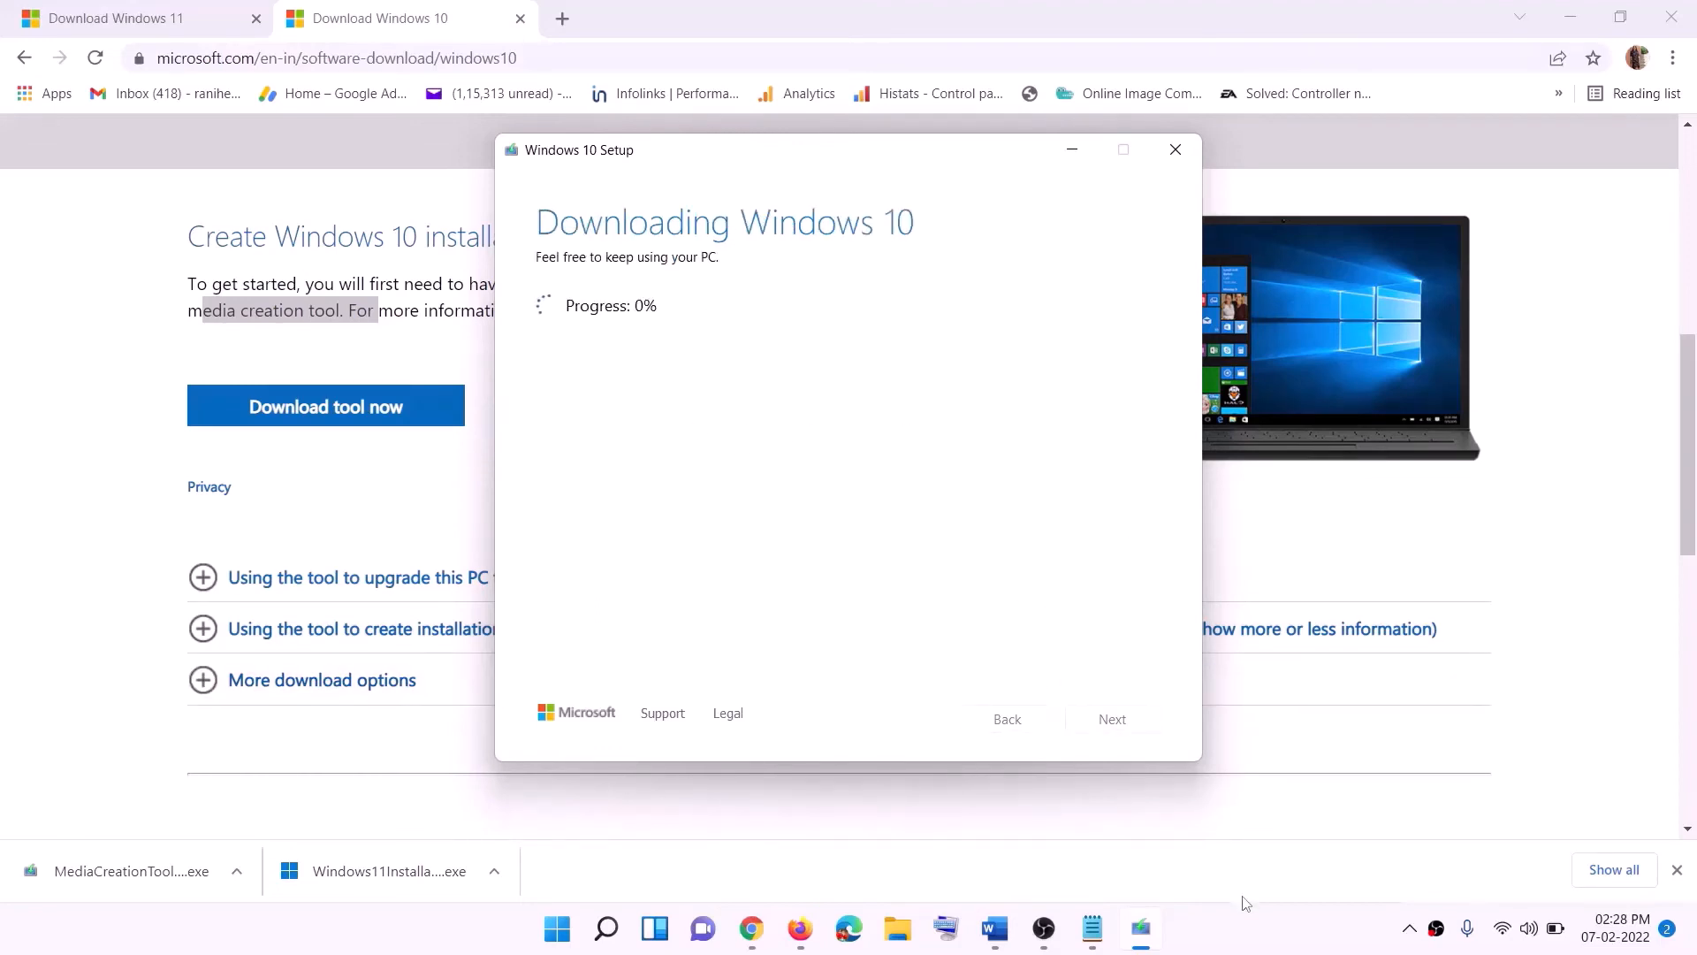
- Examine the Ready to install summary of the Windows 10 Setup shown in the document
left_click(1254, 946)
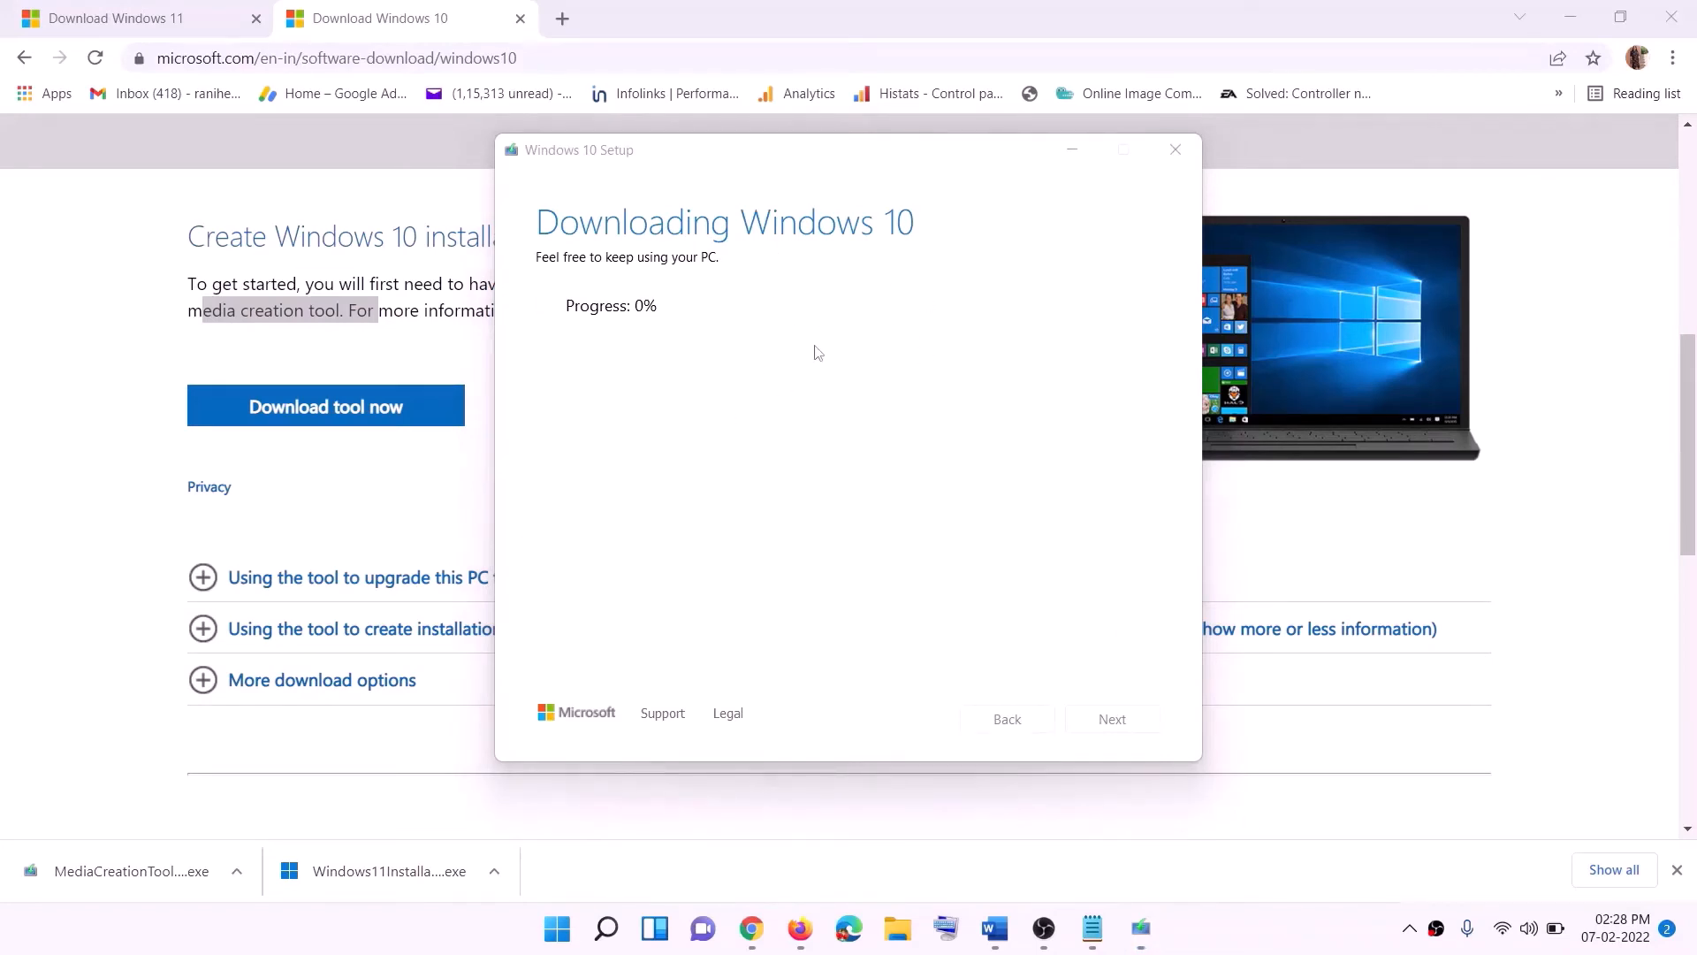
left_click(1001, 937)
scroll(86, 404, "down", 1)
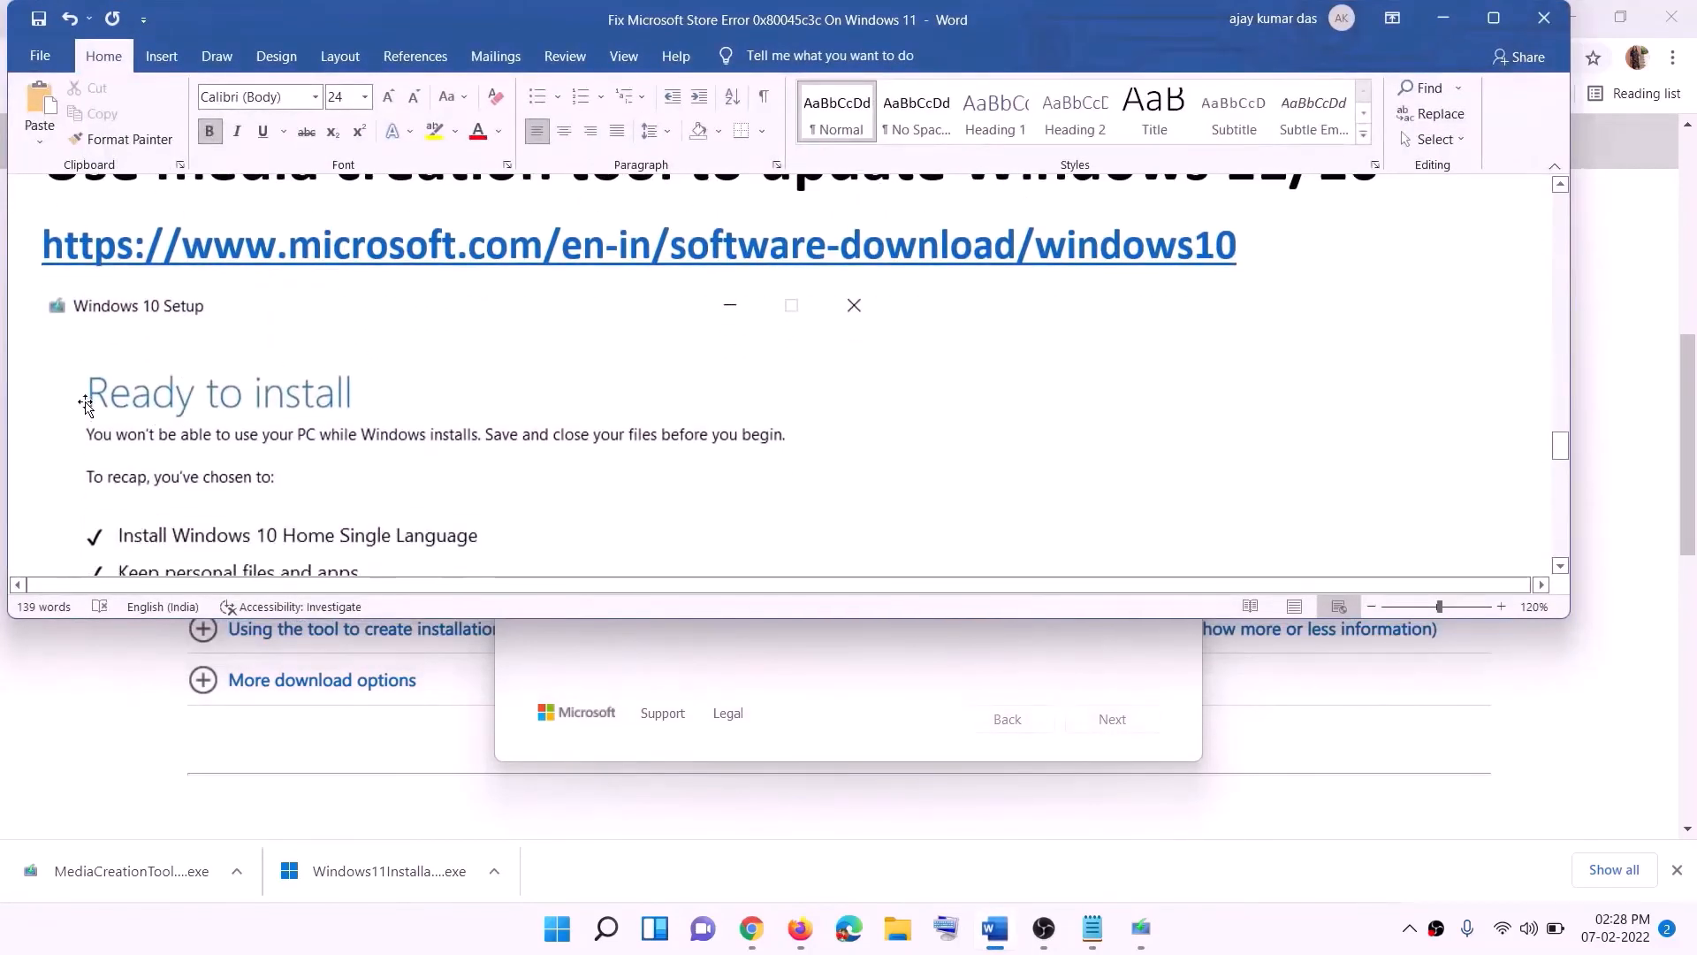
left_click(1494, 17)
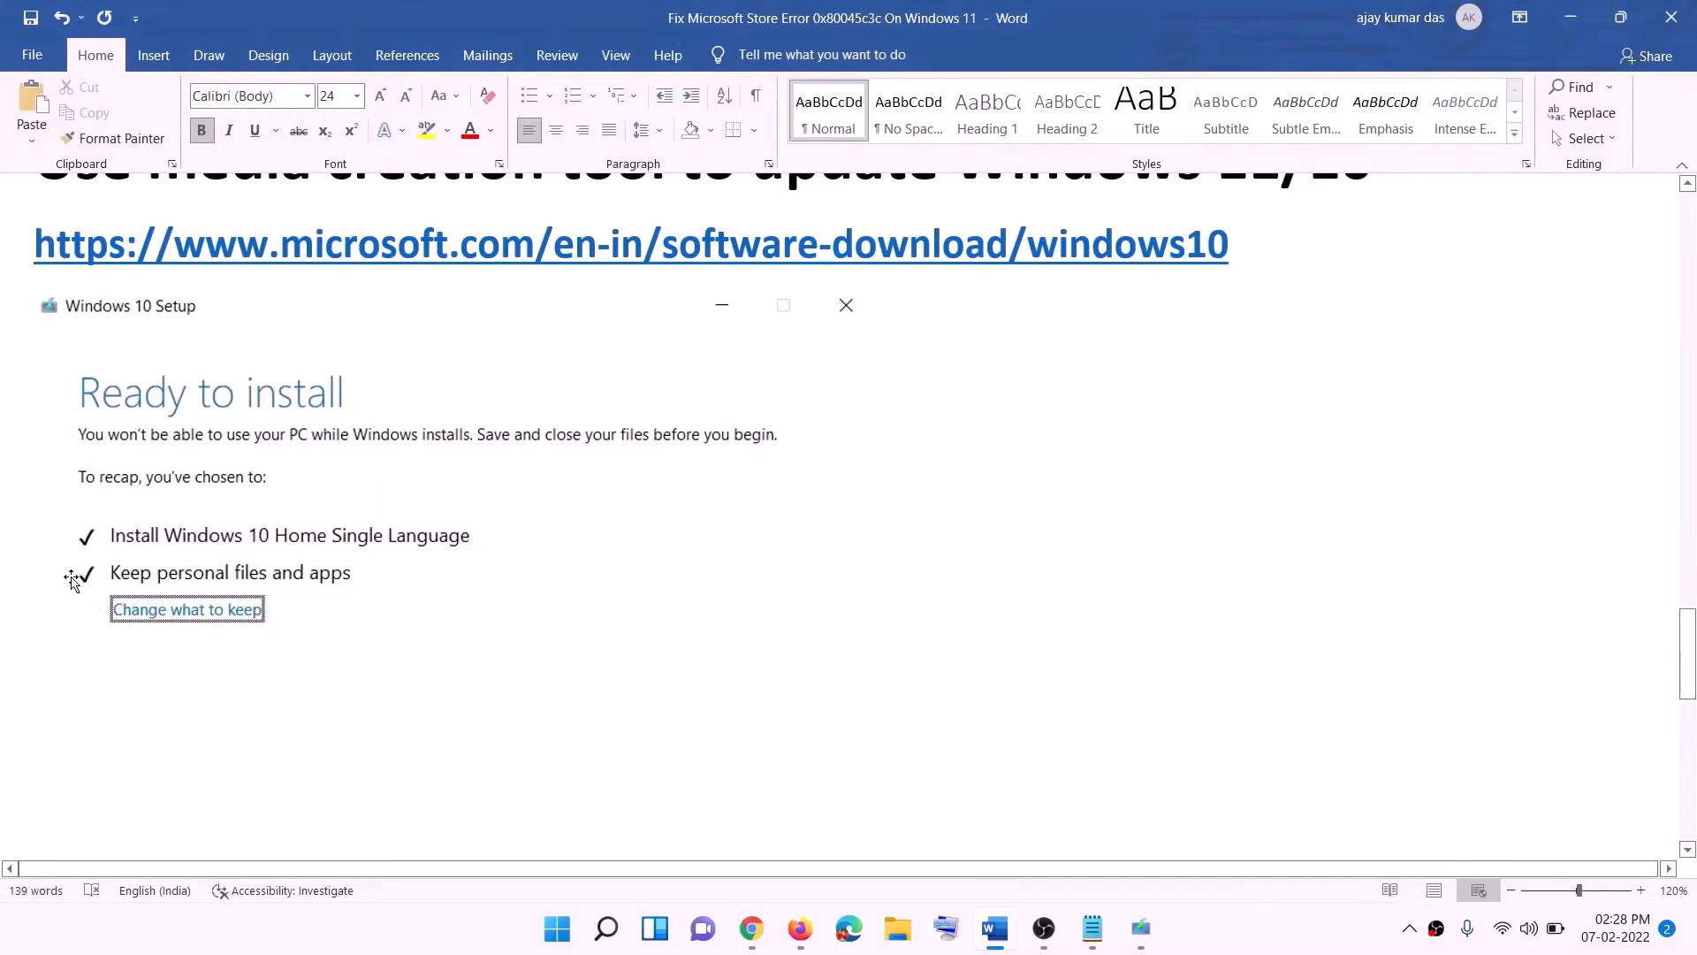
scroll(872, 616, "down", 2)
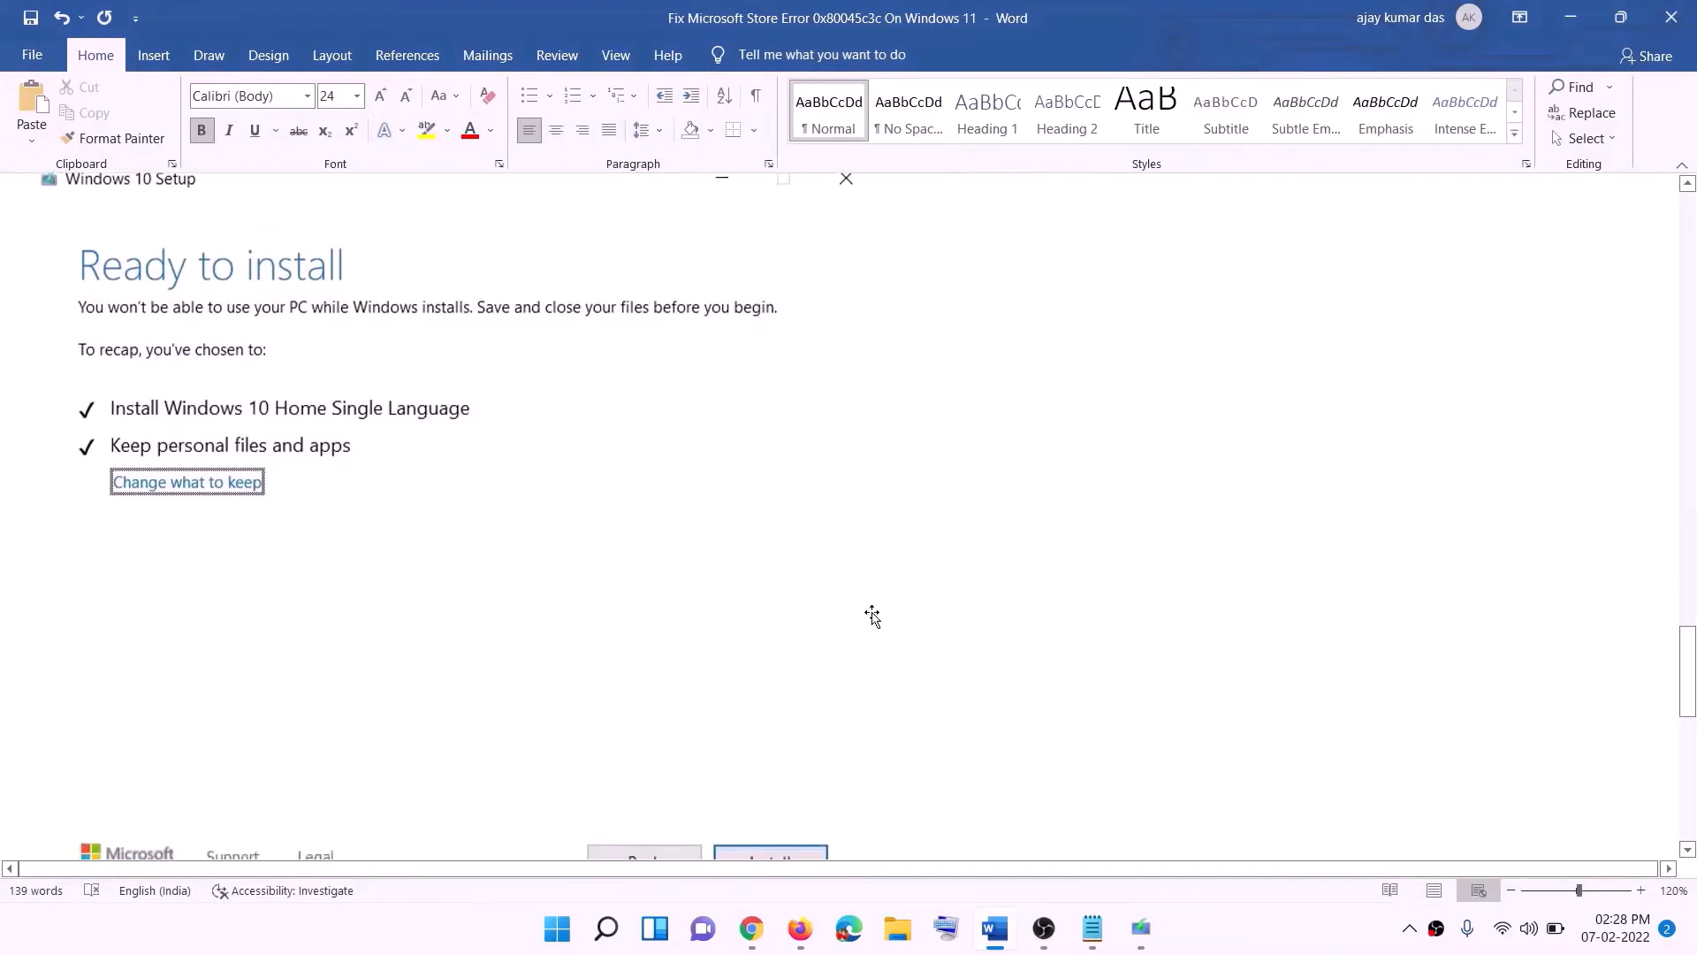
scroll(873, 616, "down", 1)
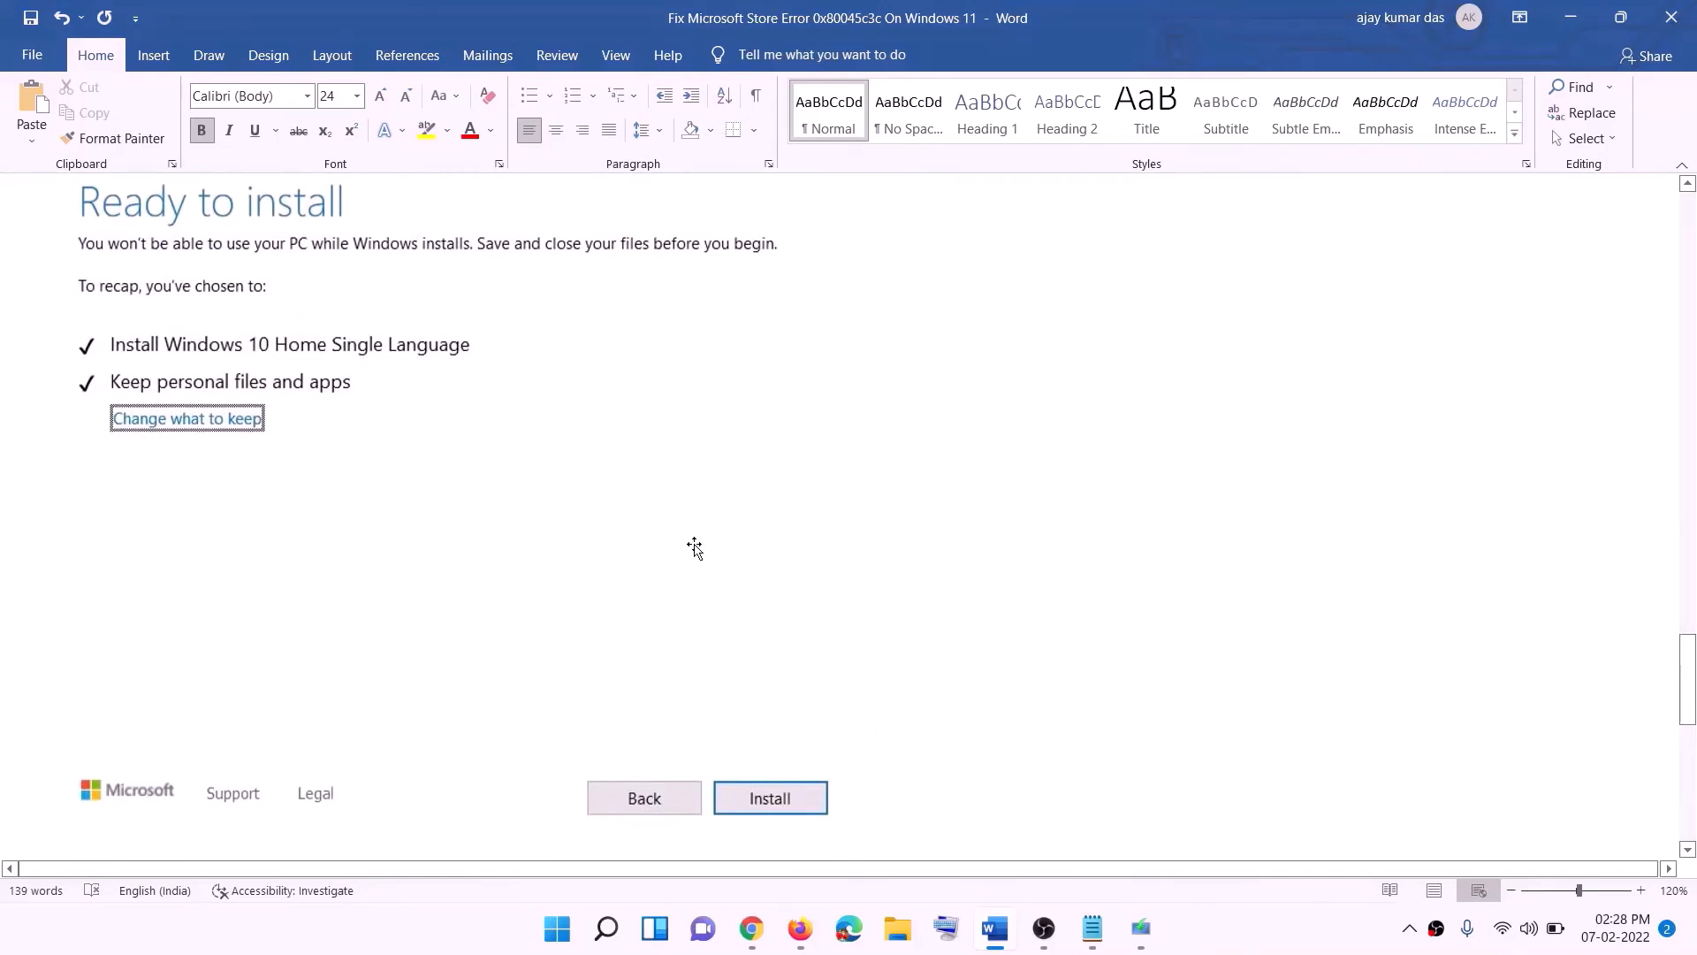
scroll(695, 548, "up", 1)
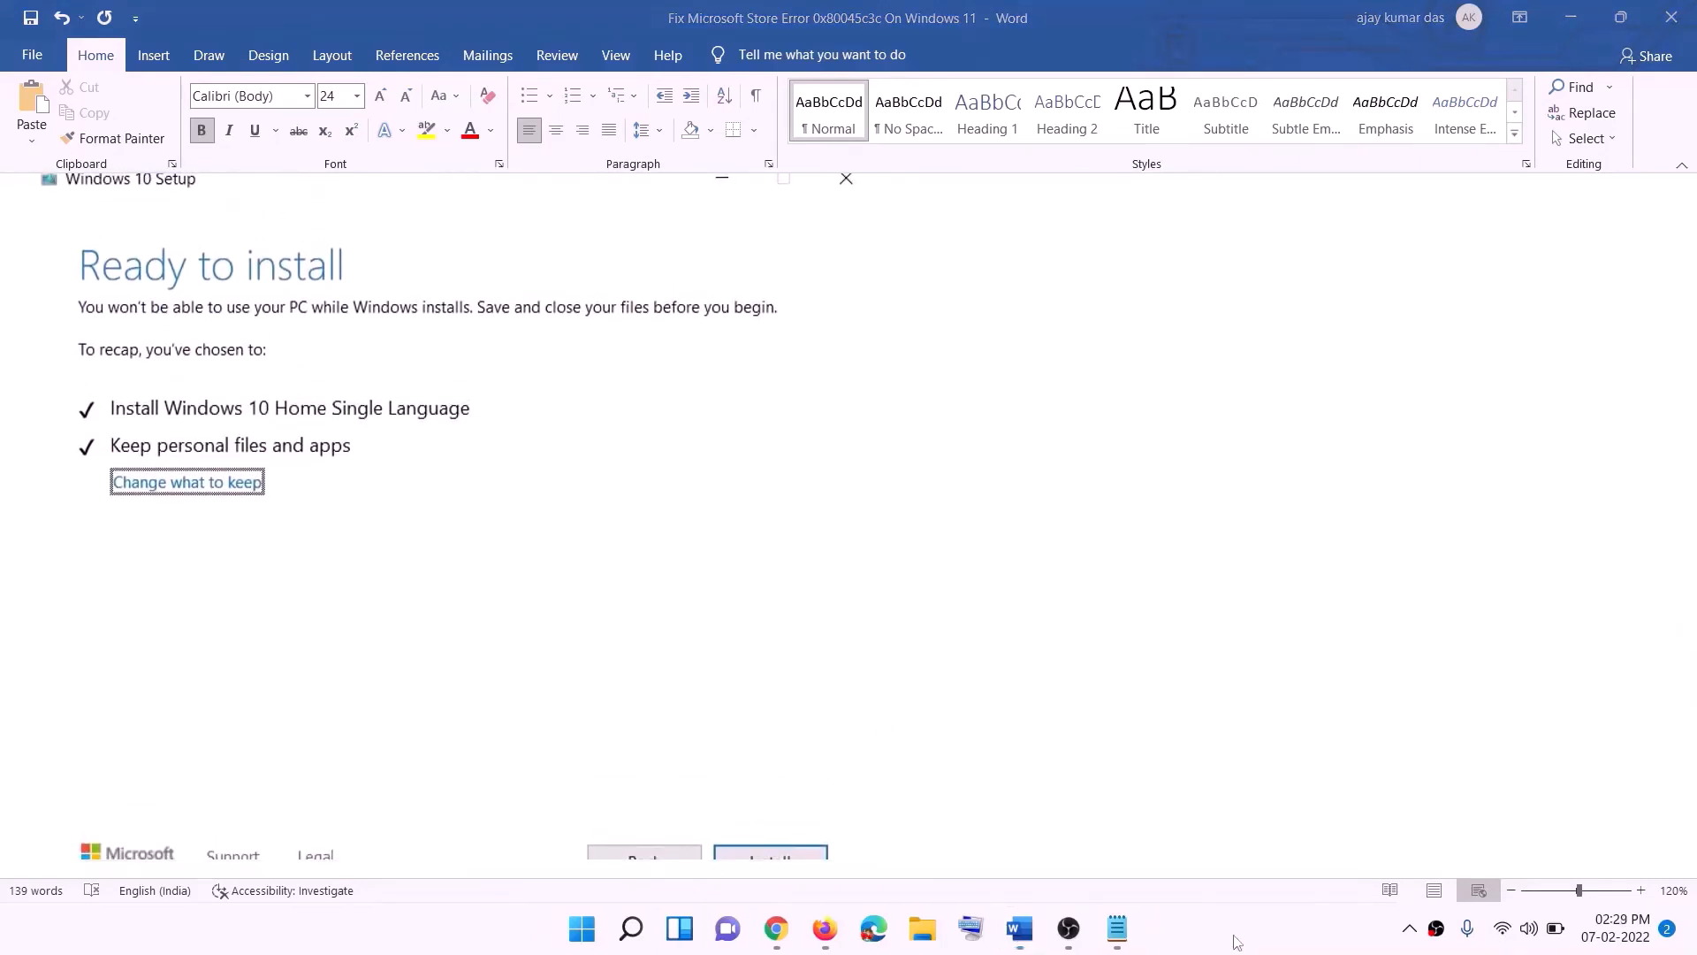
- Download the Windows 11 media creation tool from the Create Windows 11 Installation Media section and open it
left_click(778, 930)
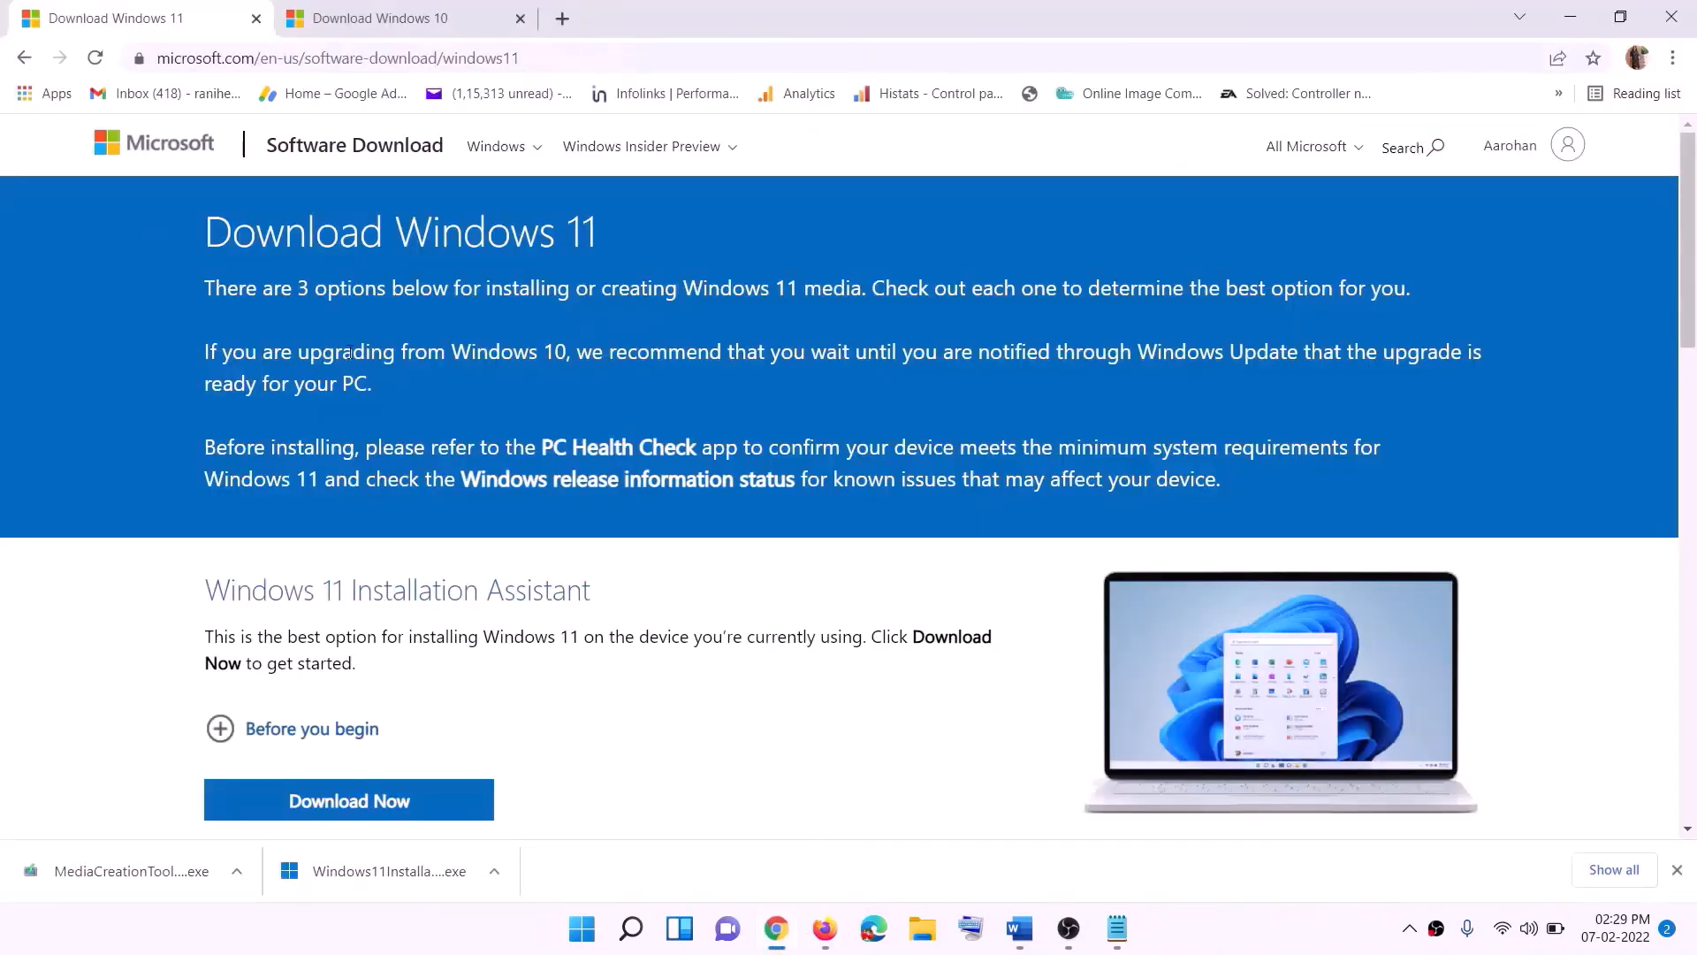
scroll(486, 663, "down", 5)
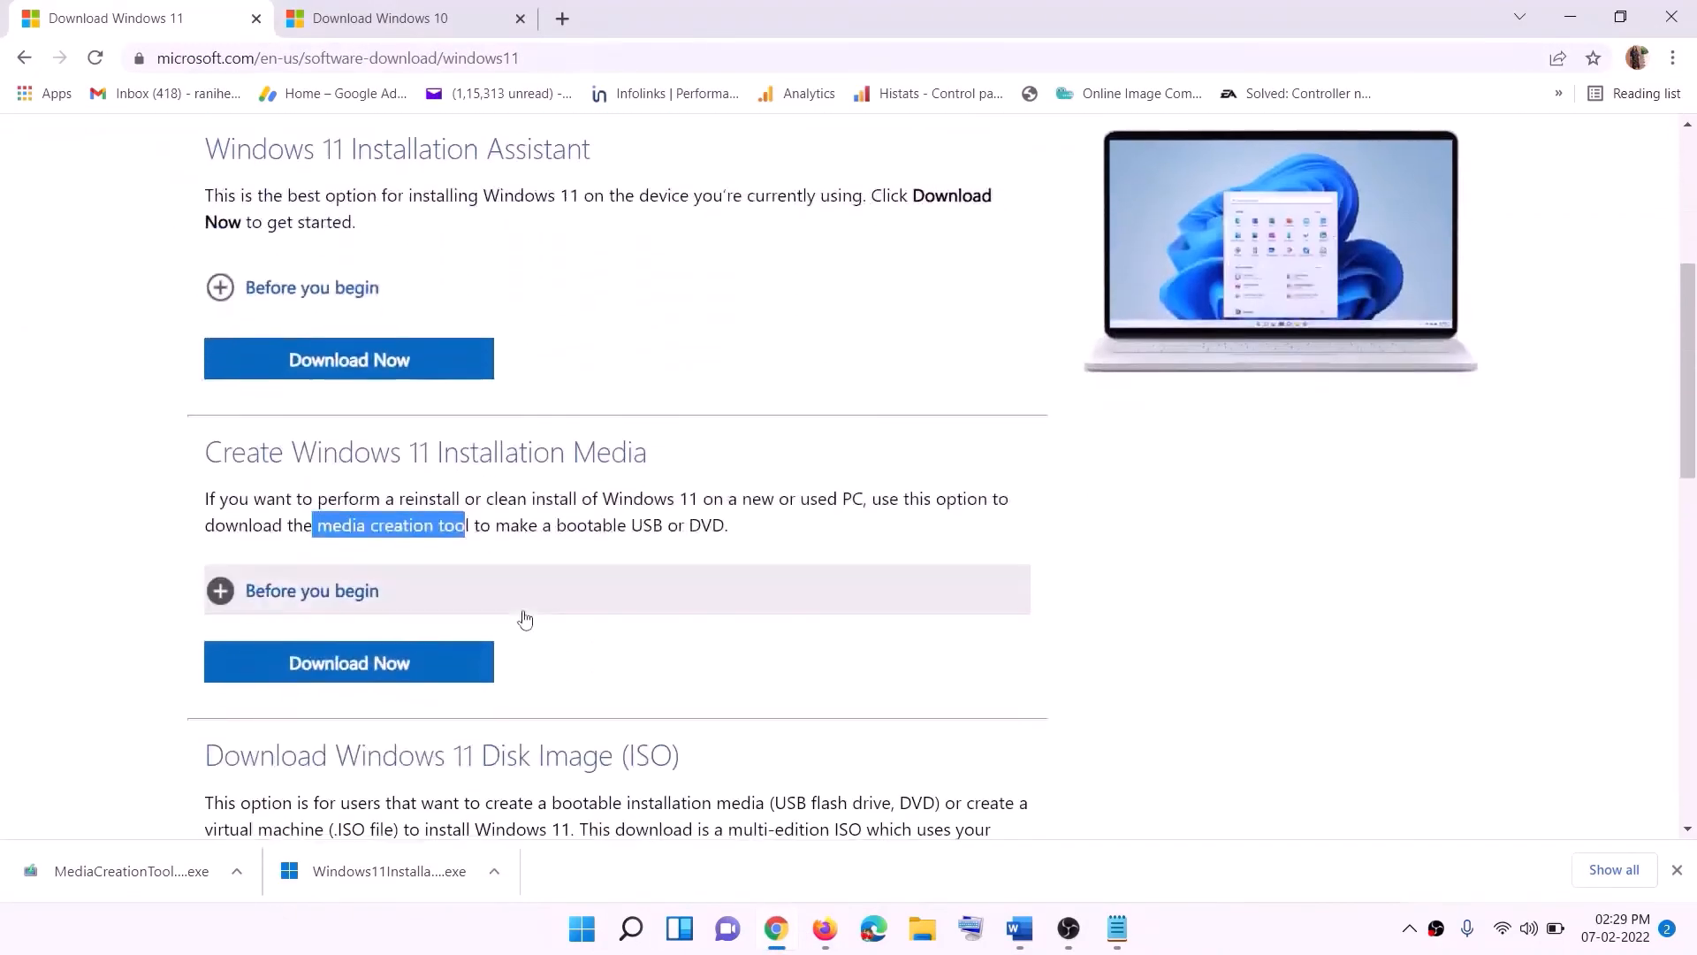
left_click_drag(316, 525, 491, 524)
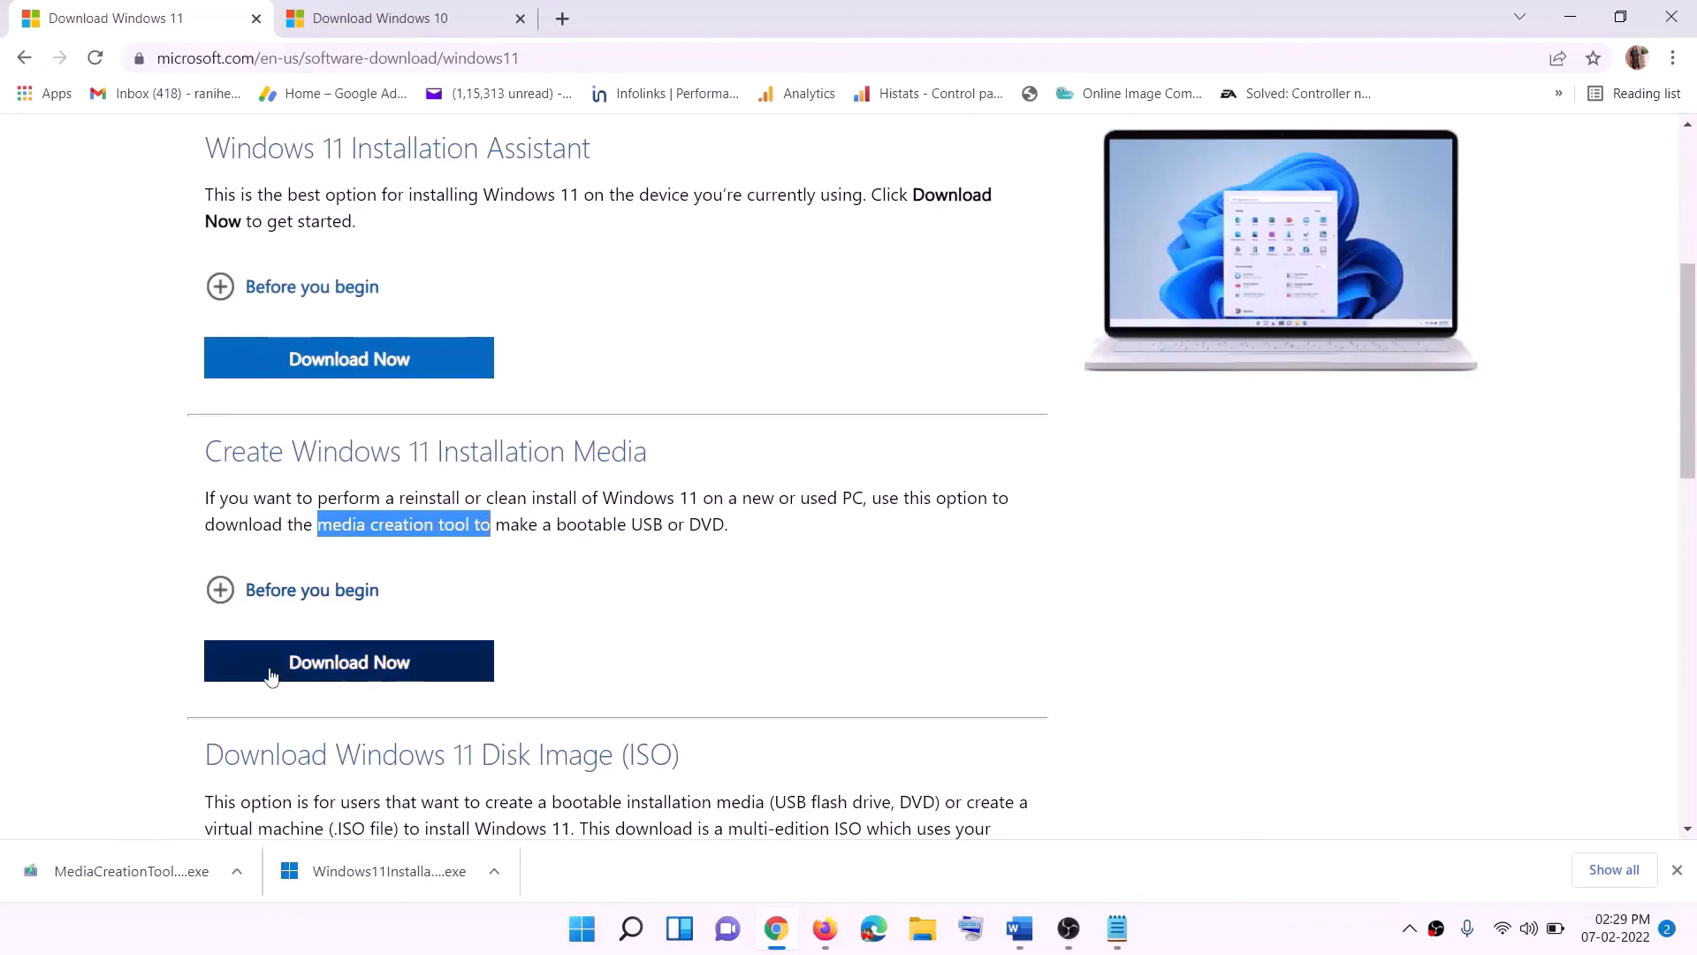
left_click(338, 672)
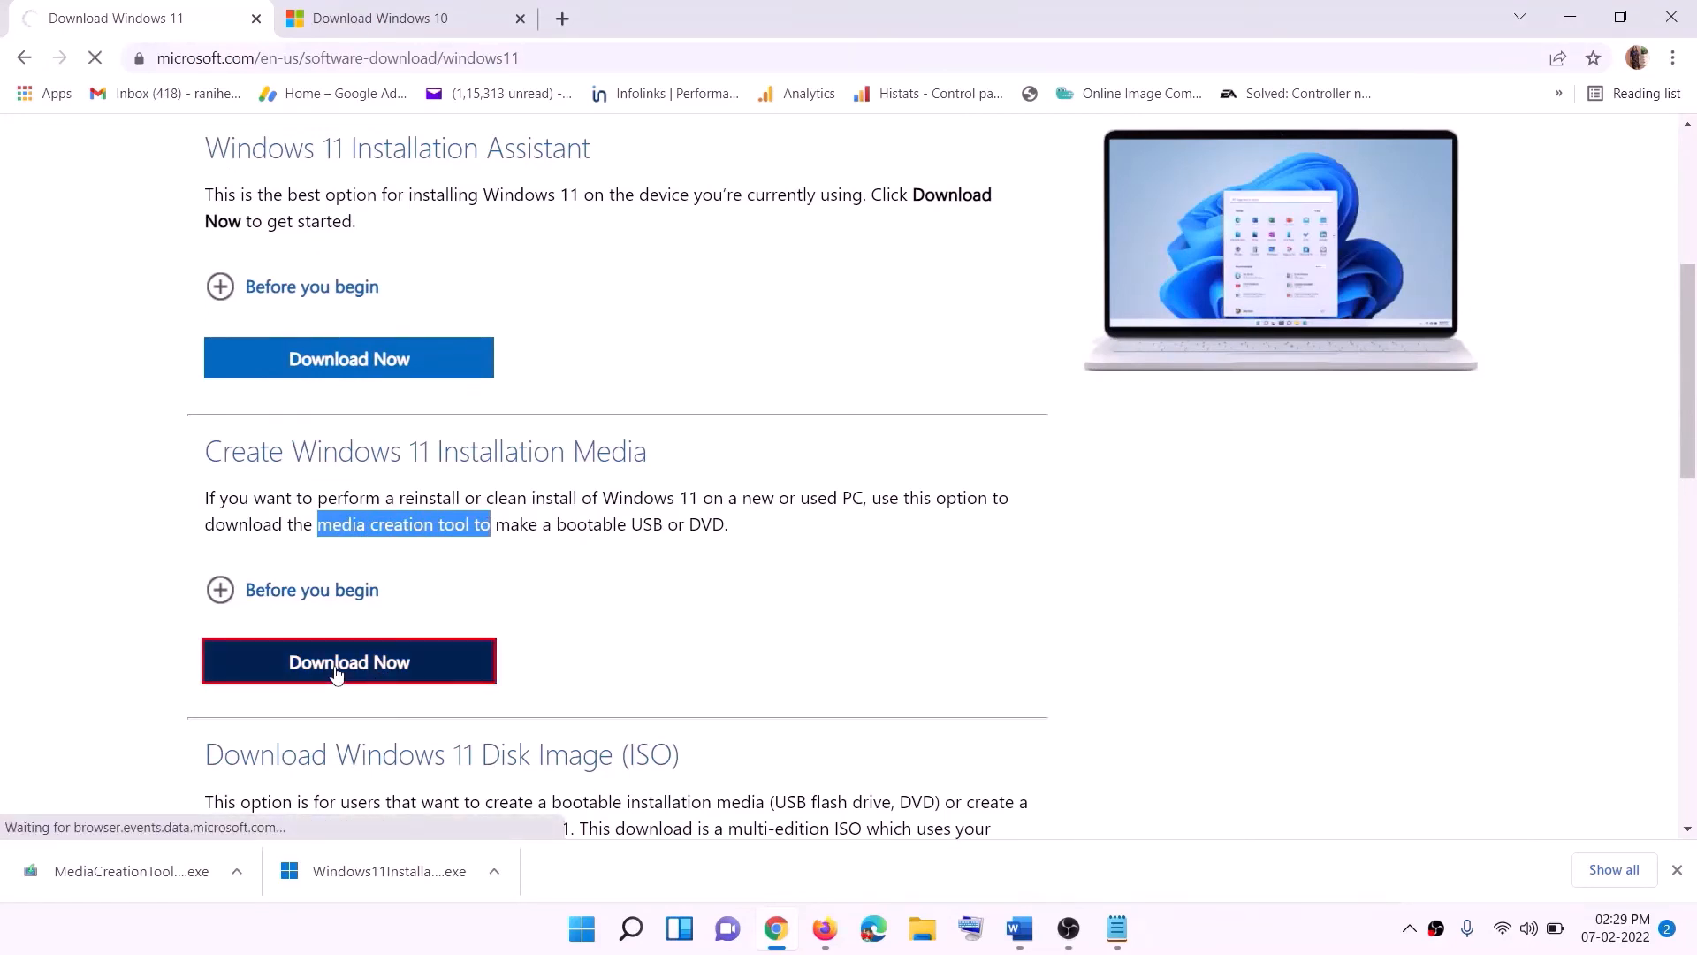
left_click(53, 874)
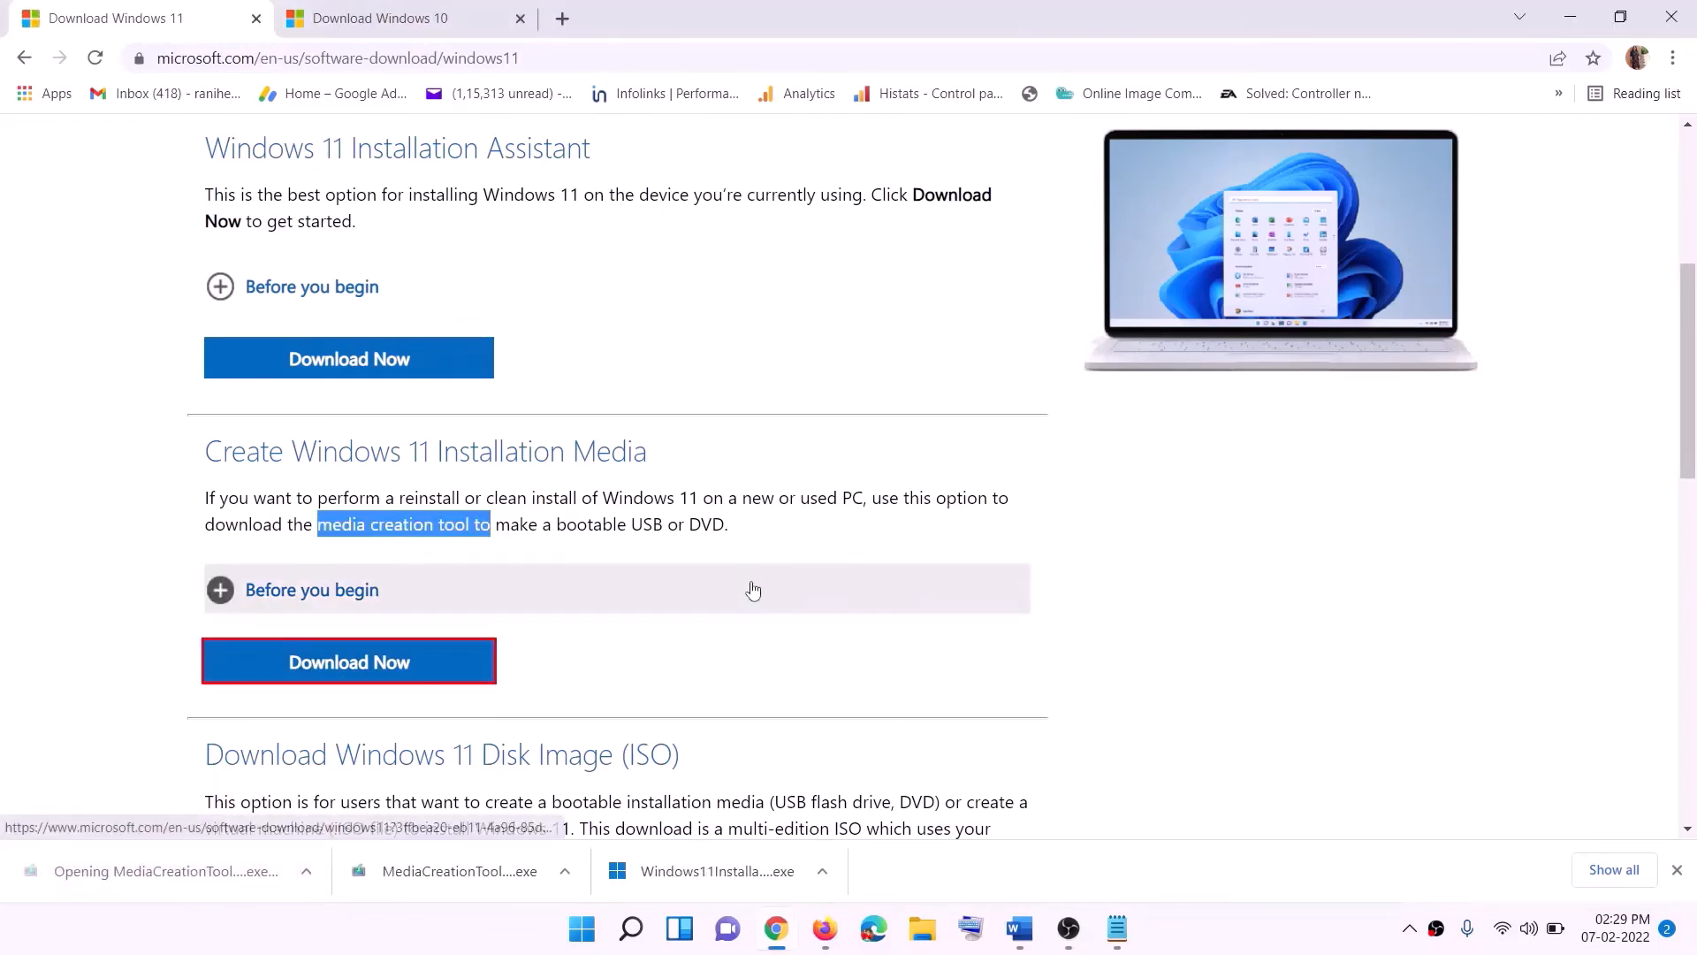
- Run the Windows 11 media creation tool, accept the license, keep recommended options, and save an ISO file named Windows to the Desktop
left_click(754, 655)
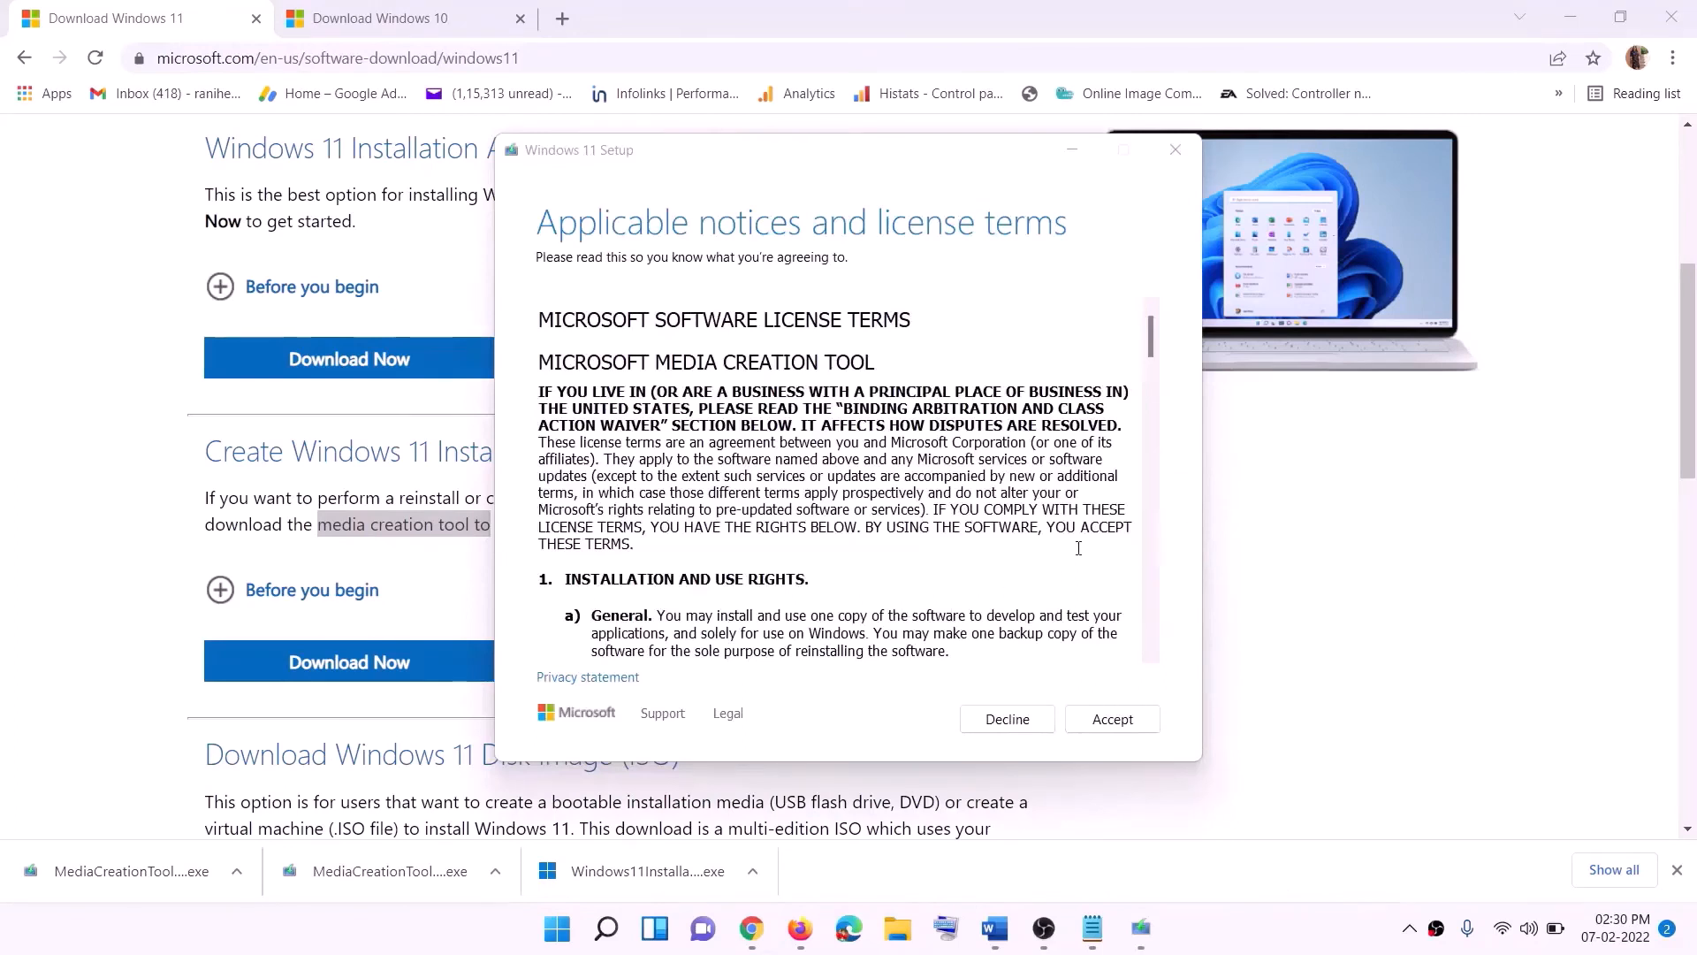
left_click(1091, 719)
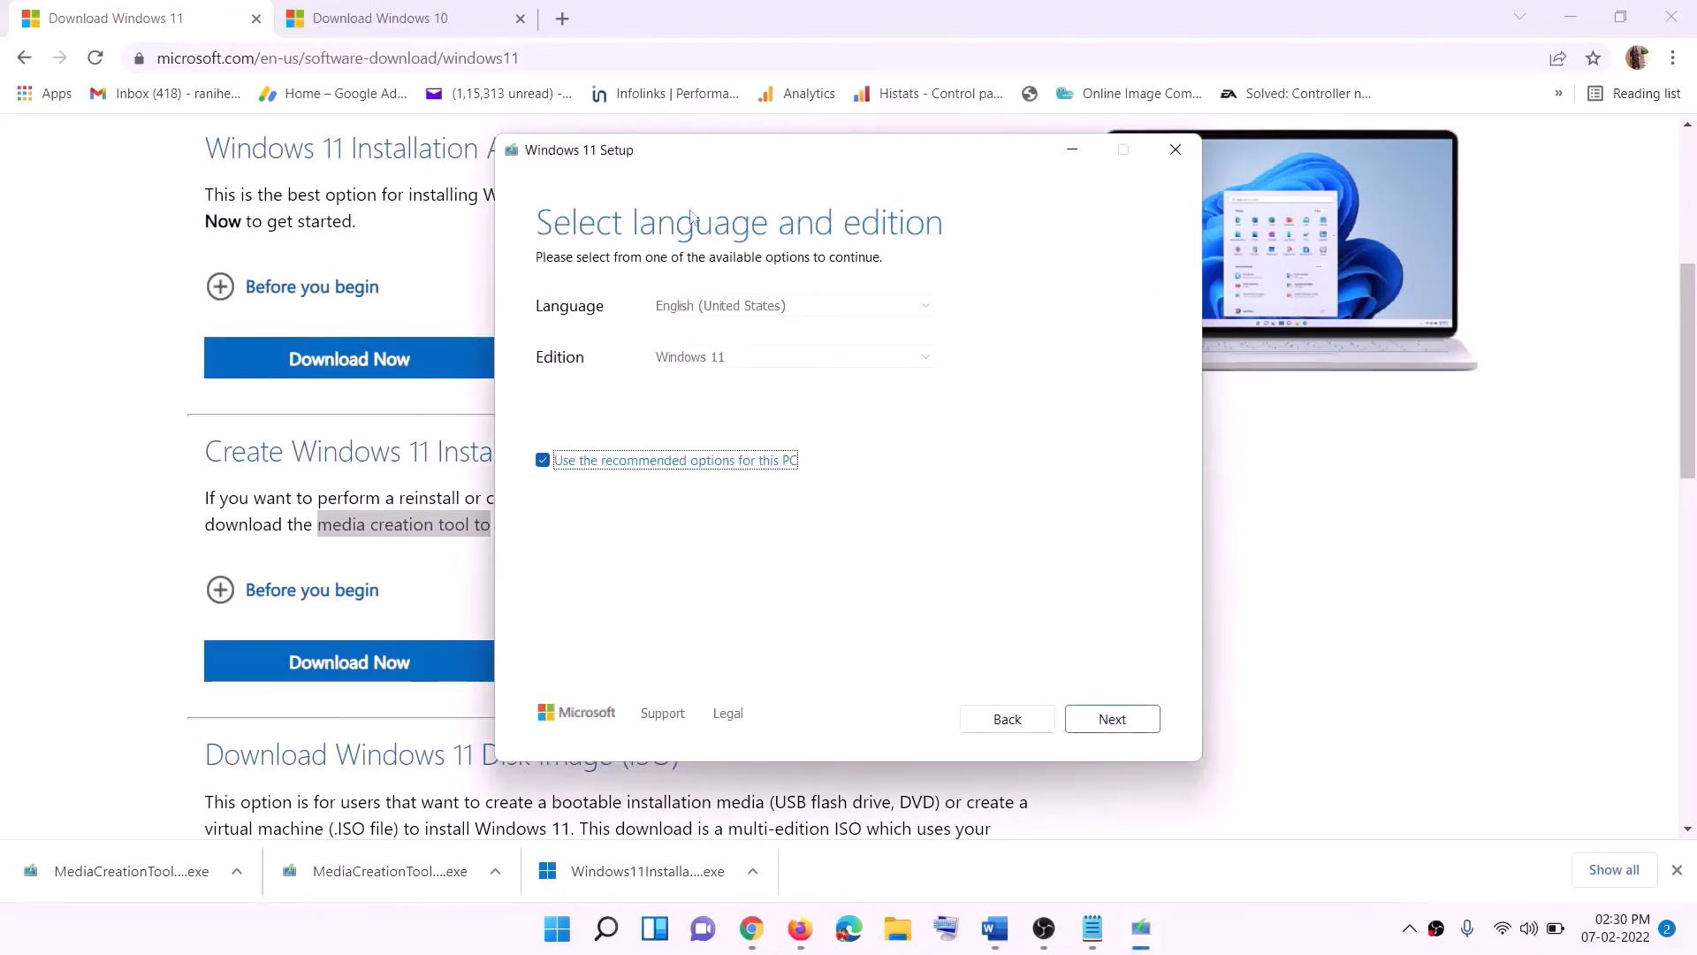
left_click(1100, 718)
left_click(599, 386)
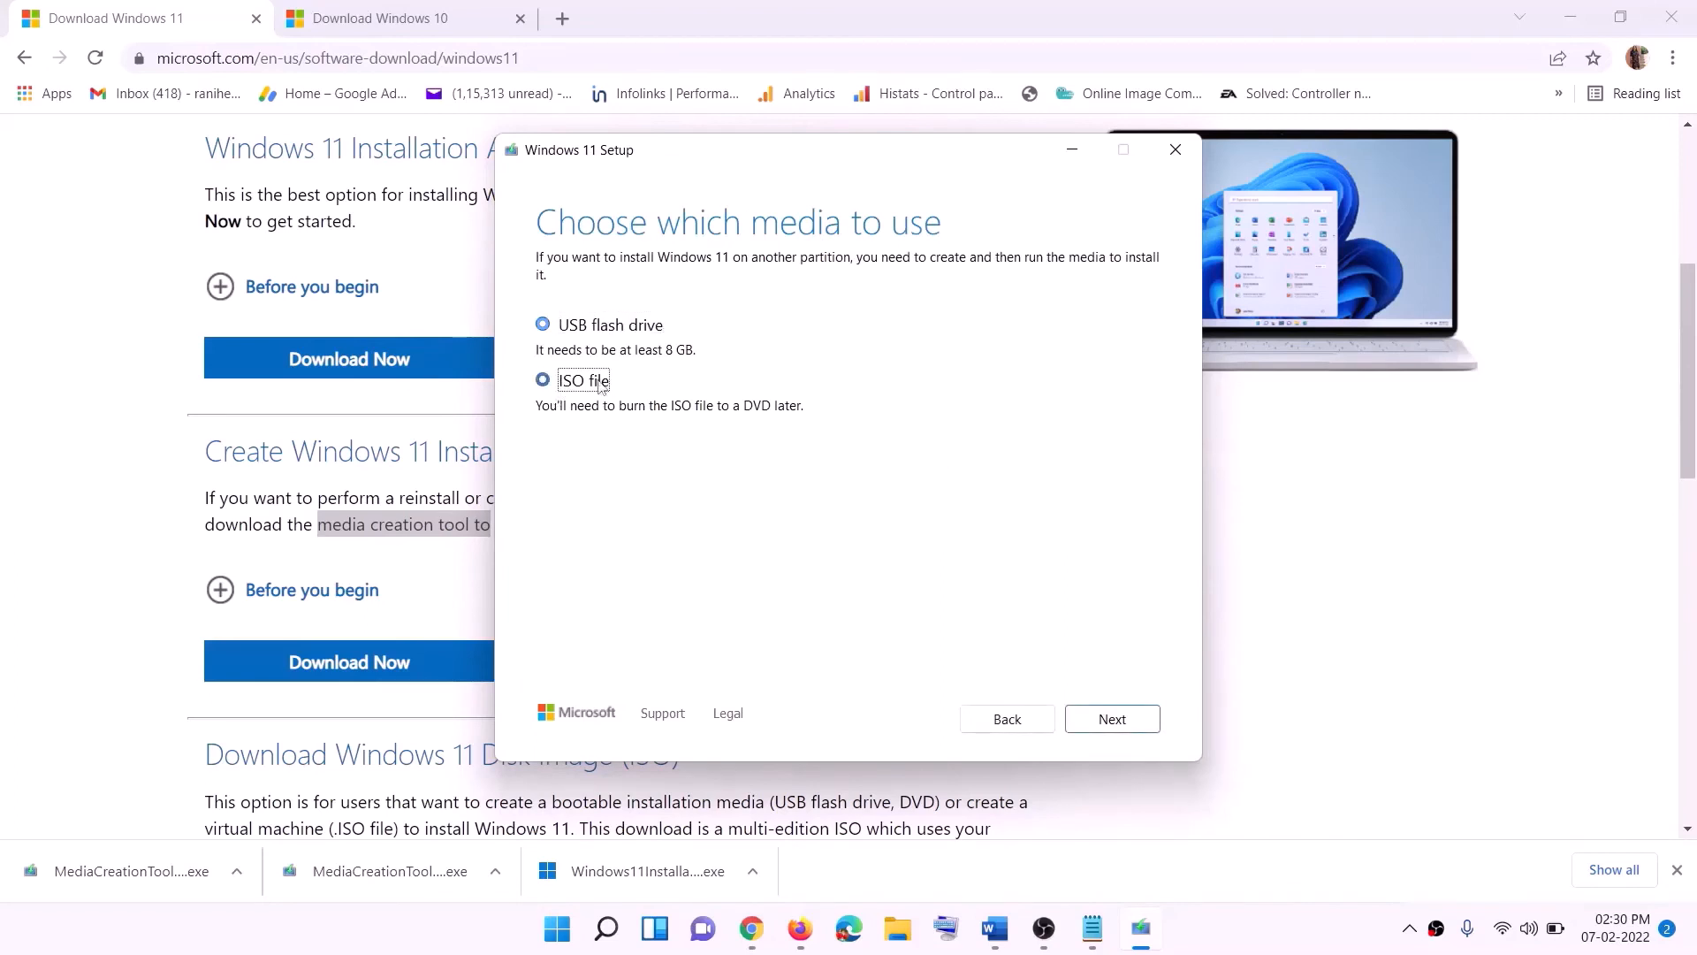
left_click(1112, 717)
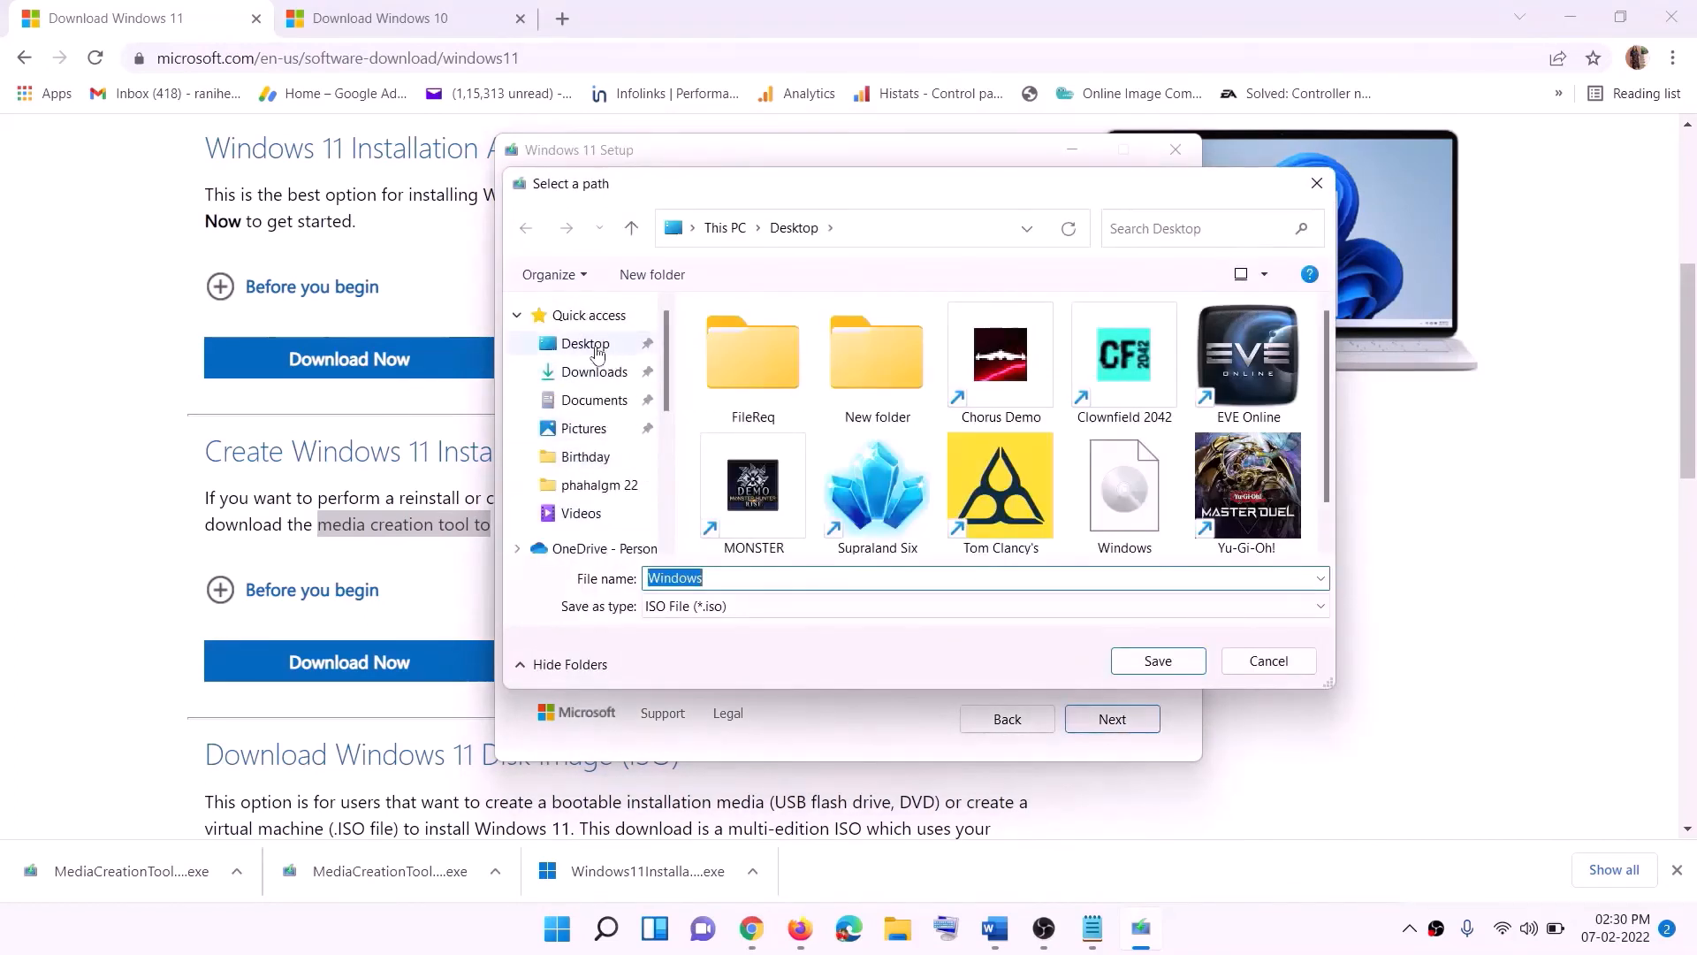
left_click(581, 347)
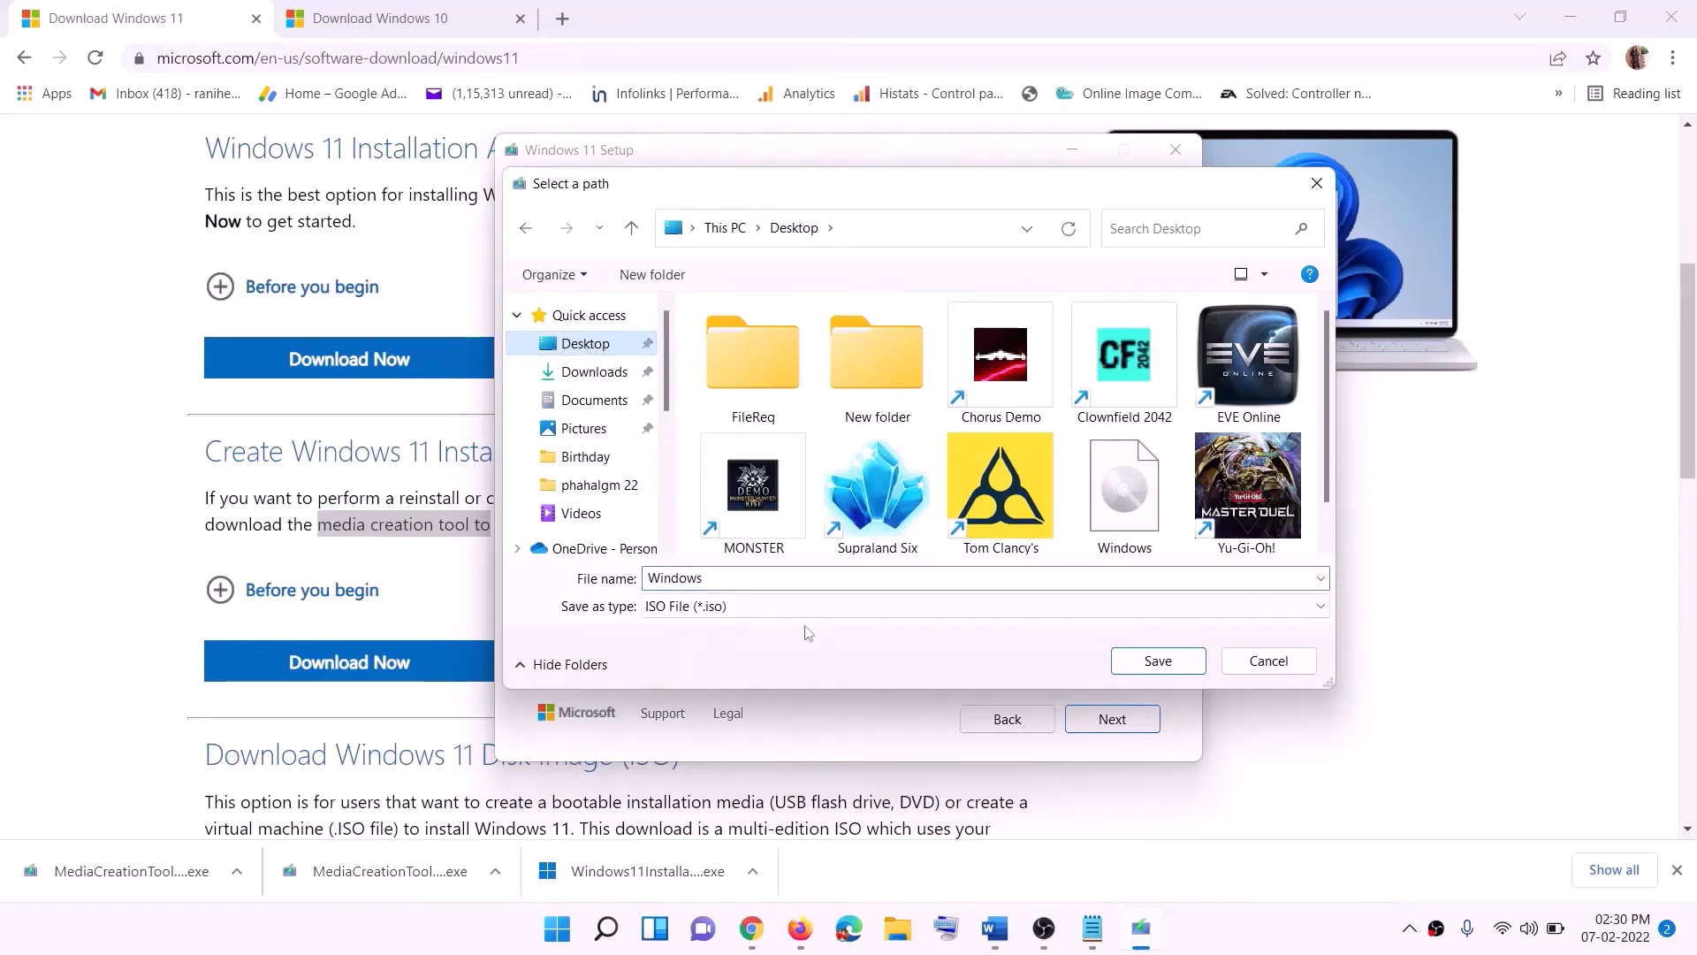
left_click(1158, 662)
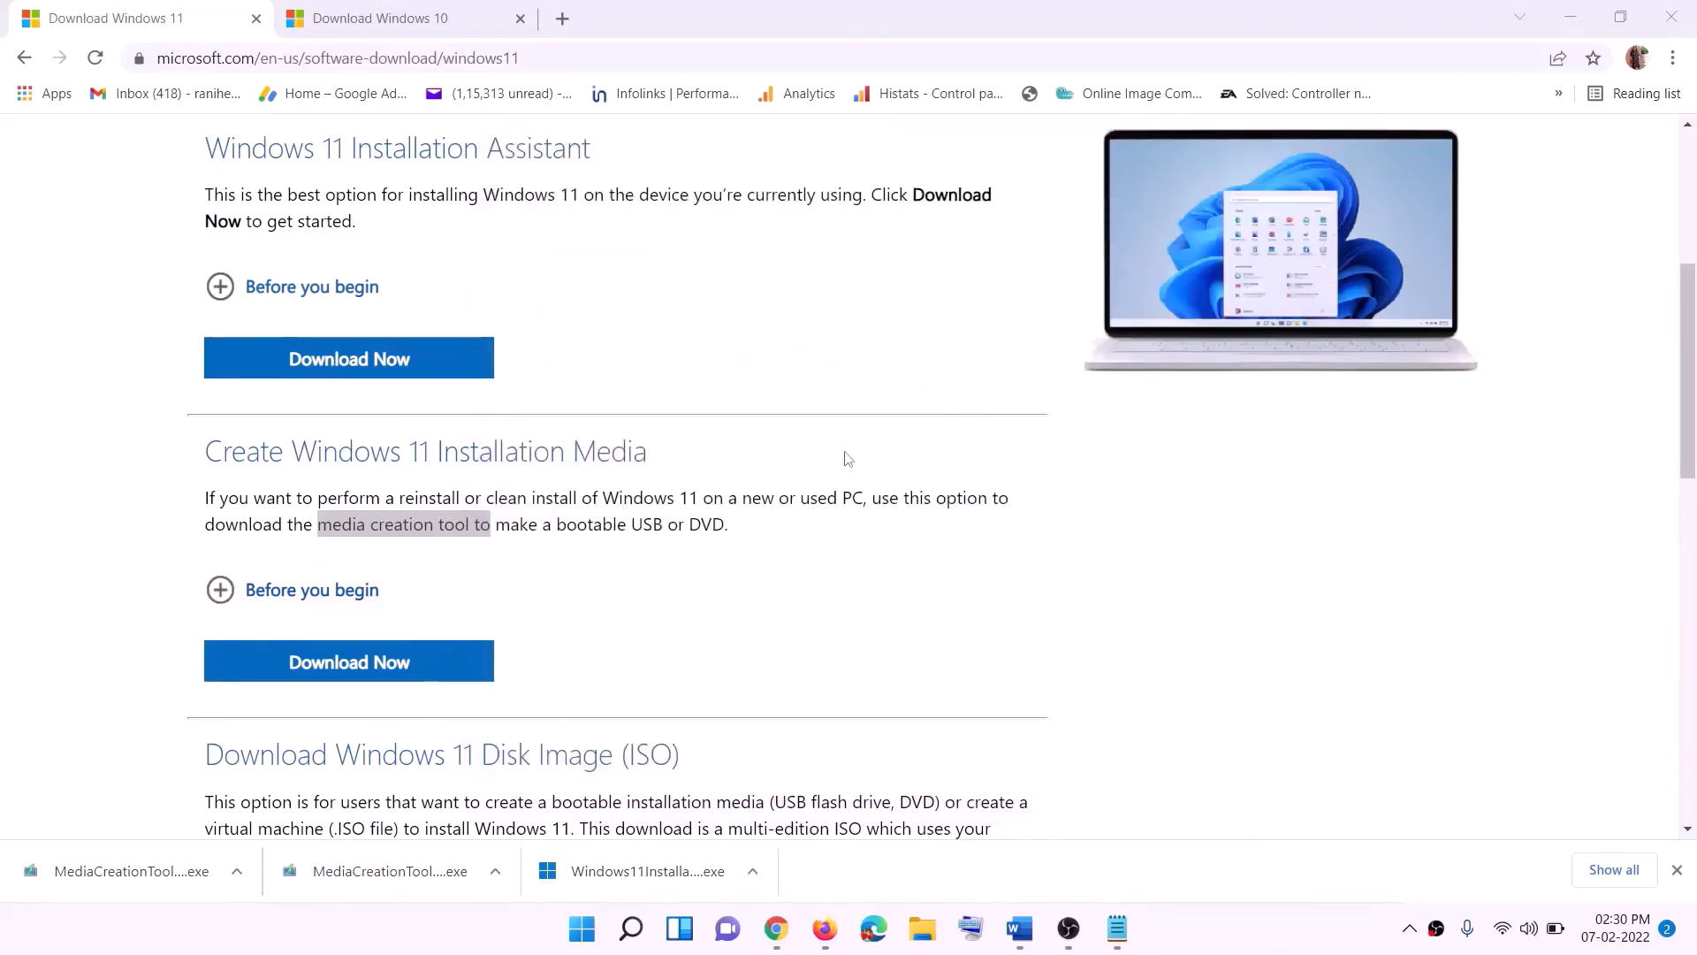
- Mount the Windows disc image file from the desktop
key("super+d")
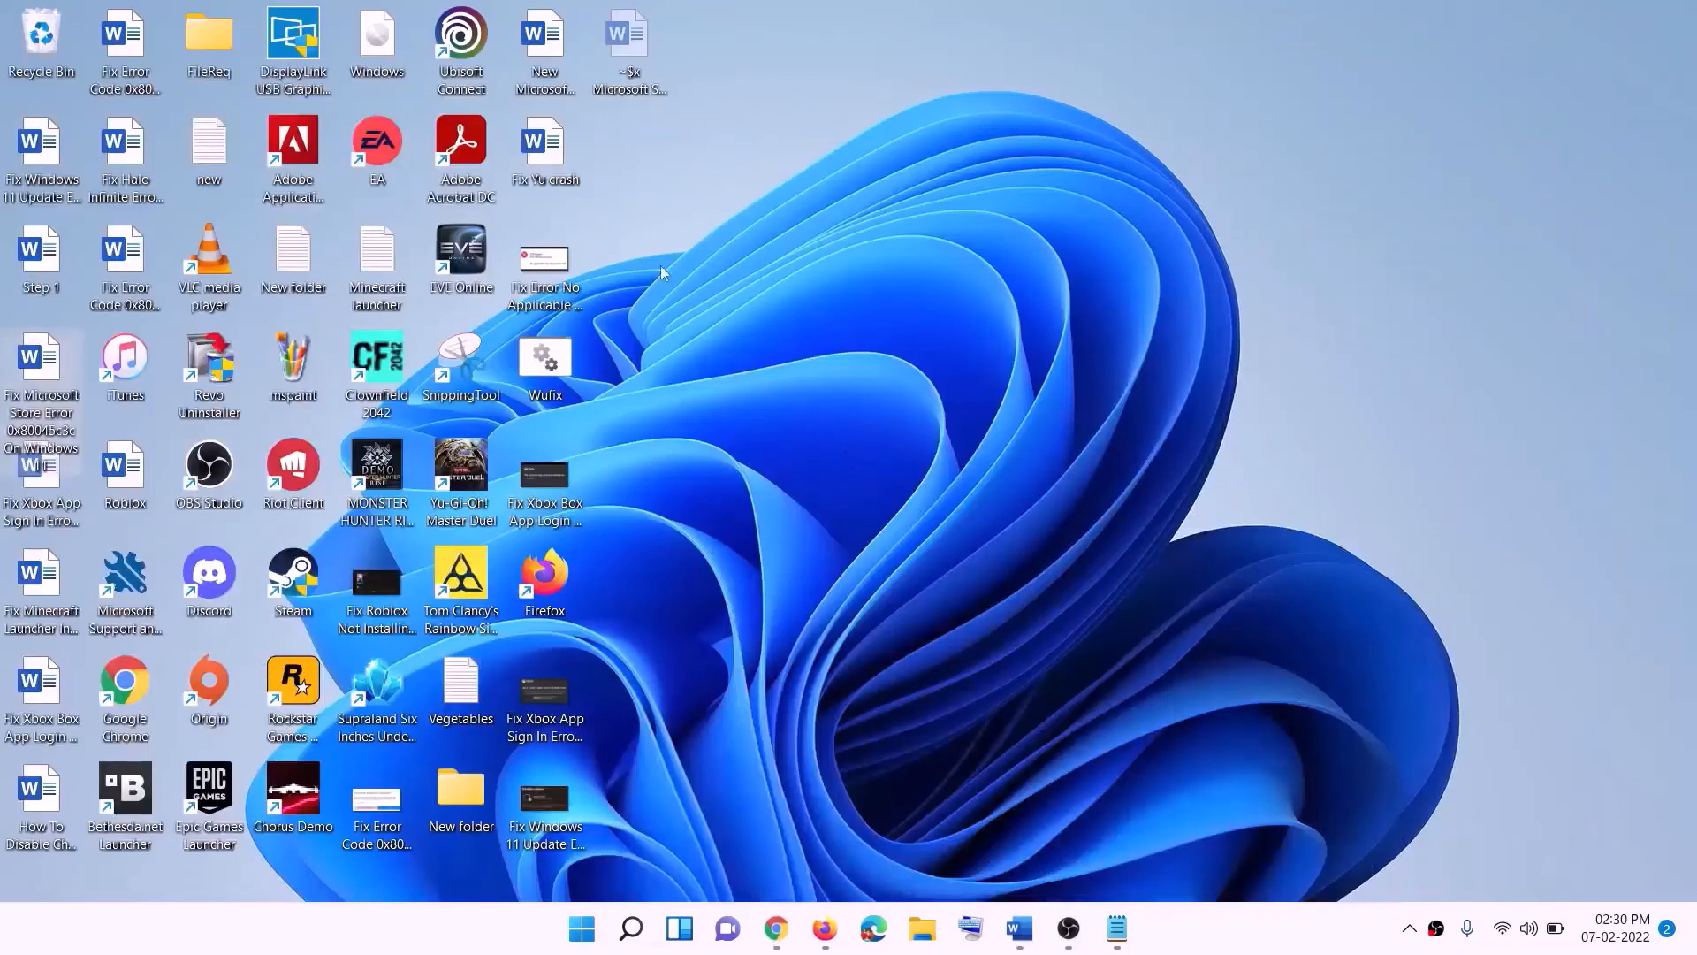
left_click_drag(397, 46, 550, 481)
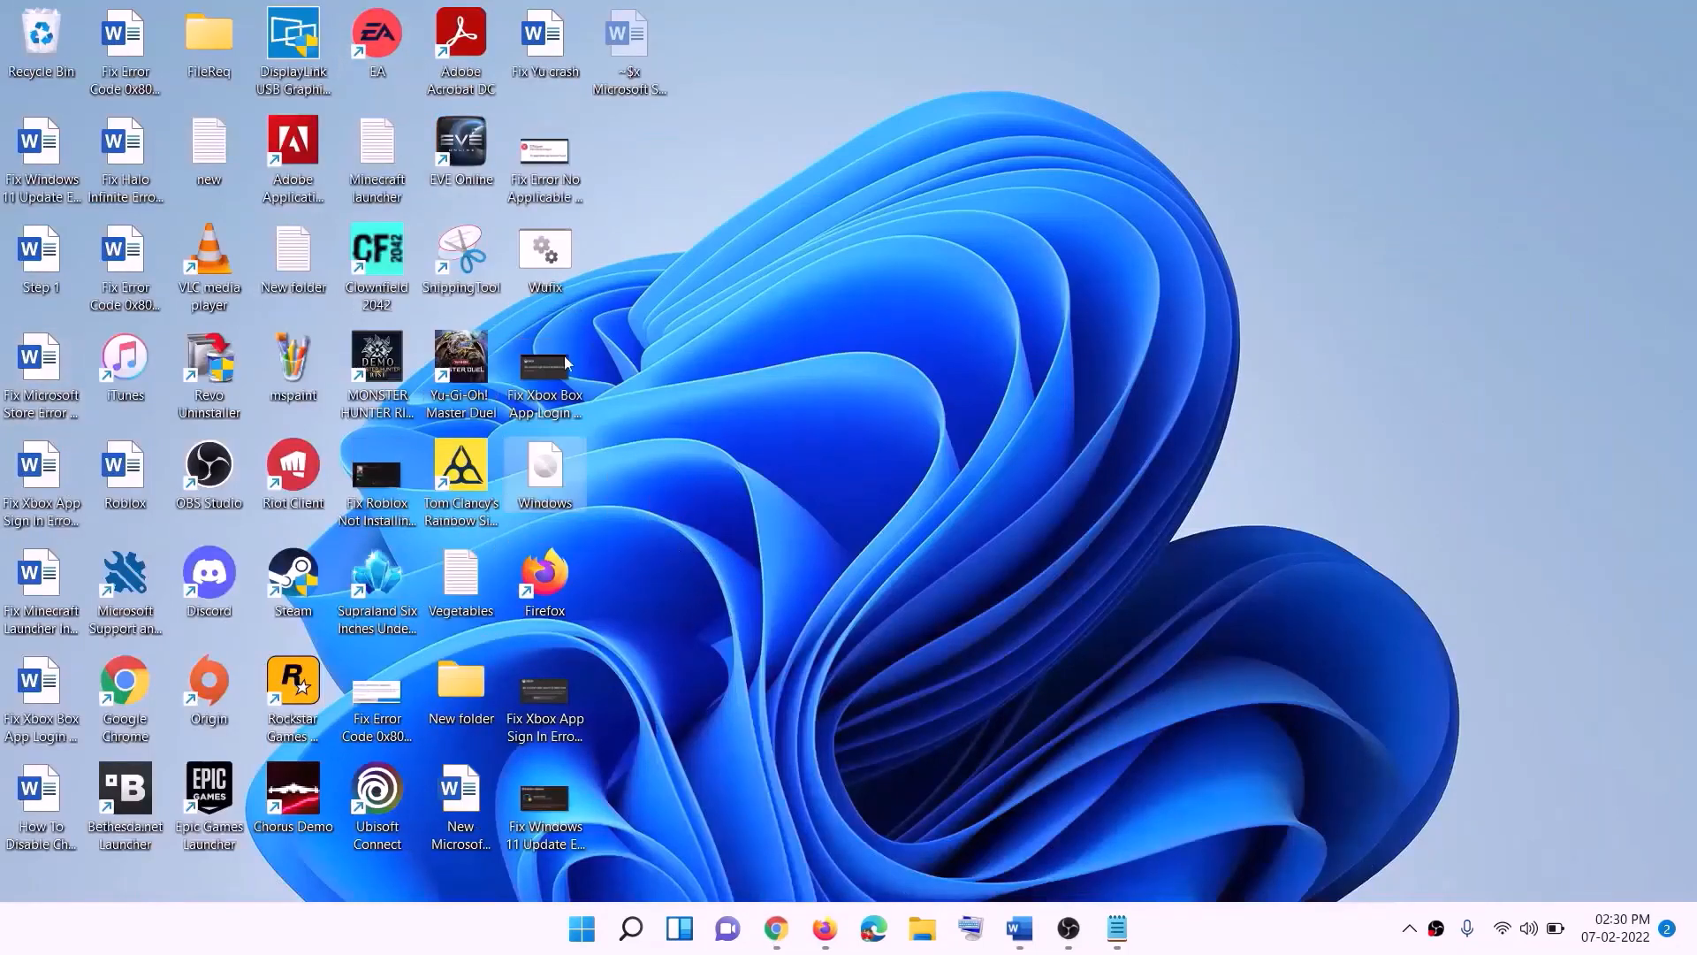
double_click(553, 482)
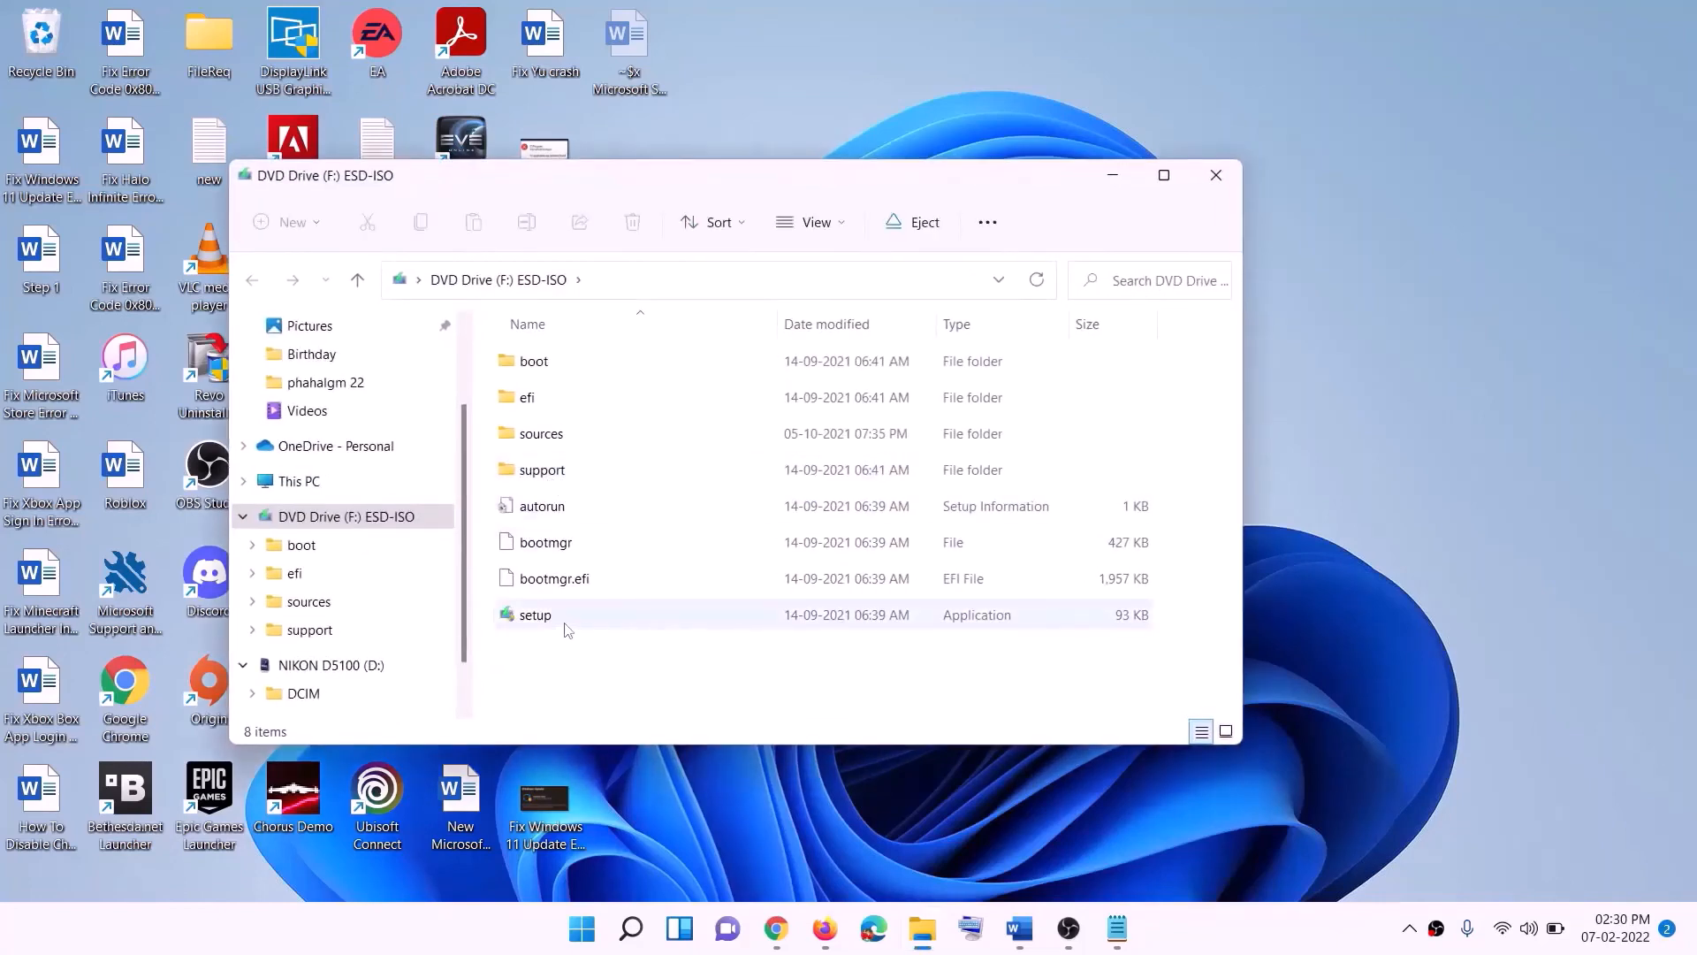
- Run setup from the mounted DVD drive, allow it to make changes, and continue past the Install Windows 11 screen
left_click(536, 619)
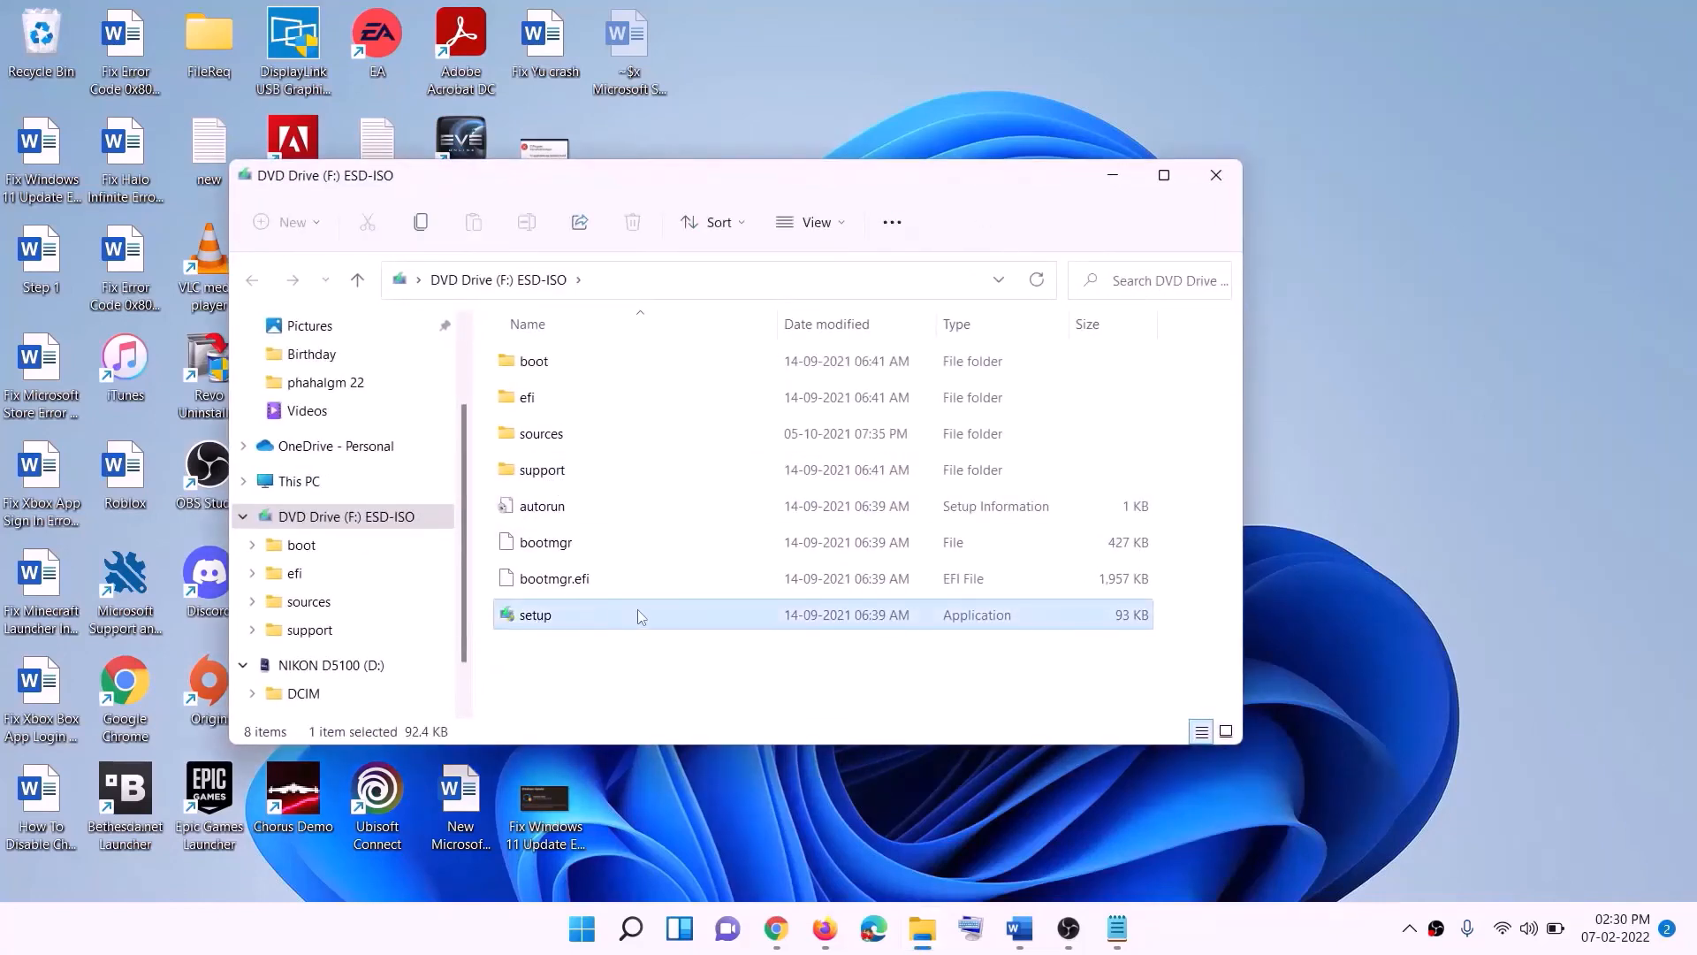
double_click(582, 616)
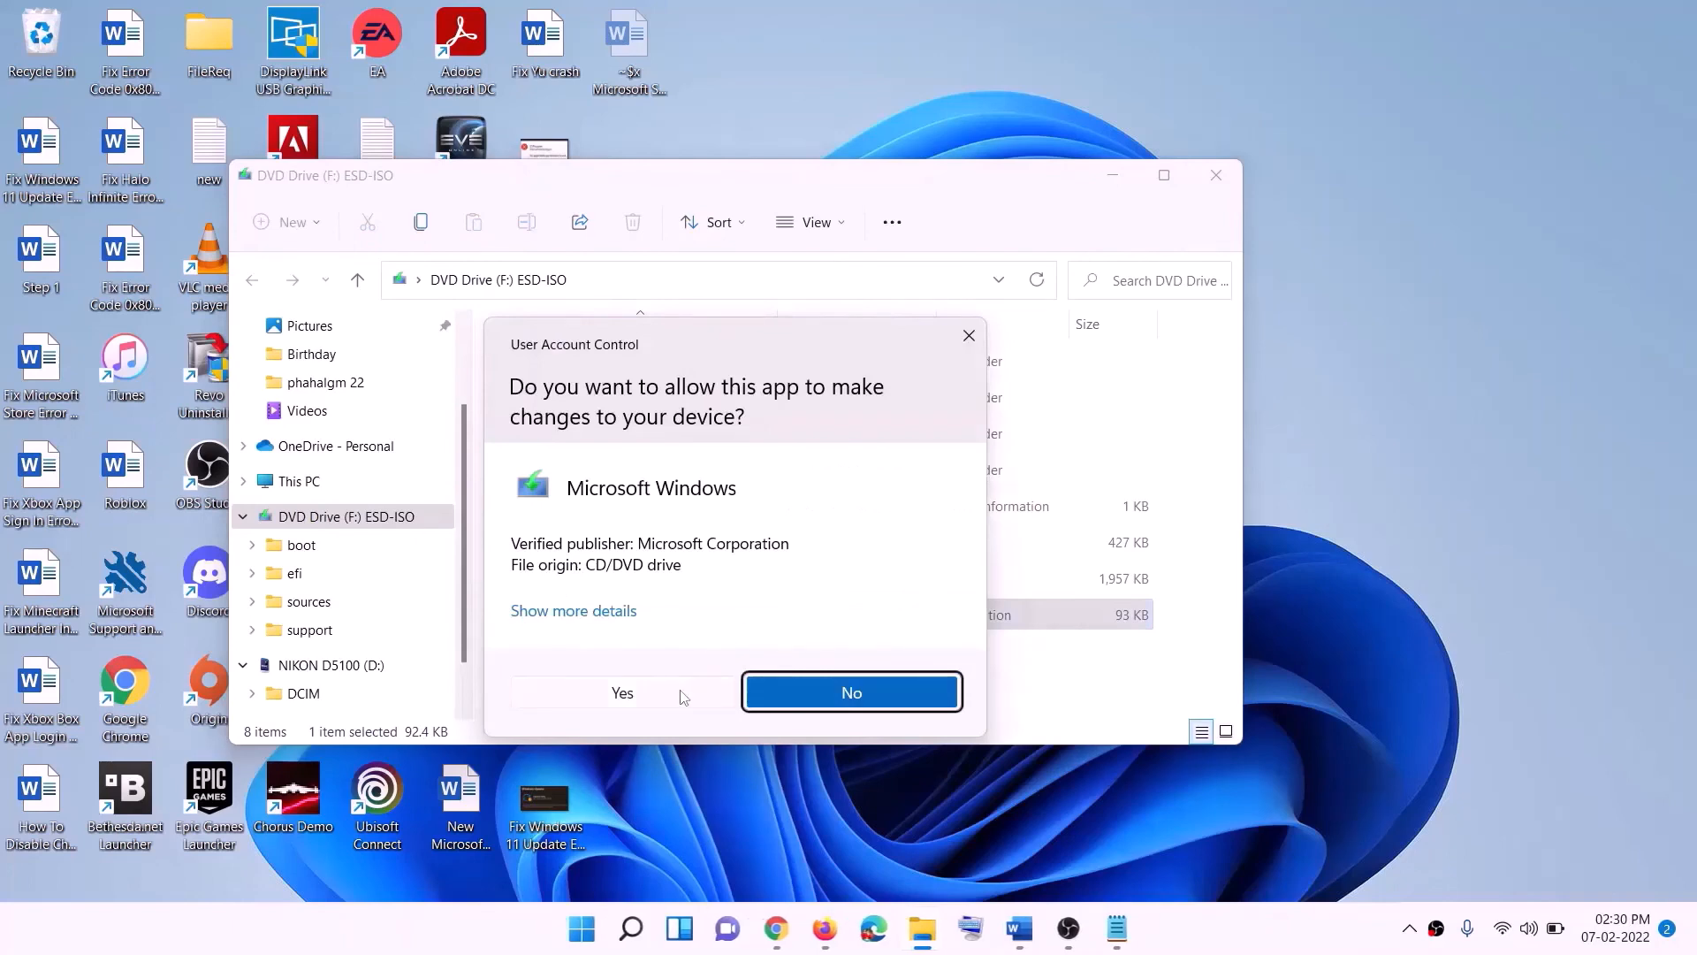
left_click(681, 693)
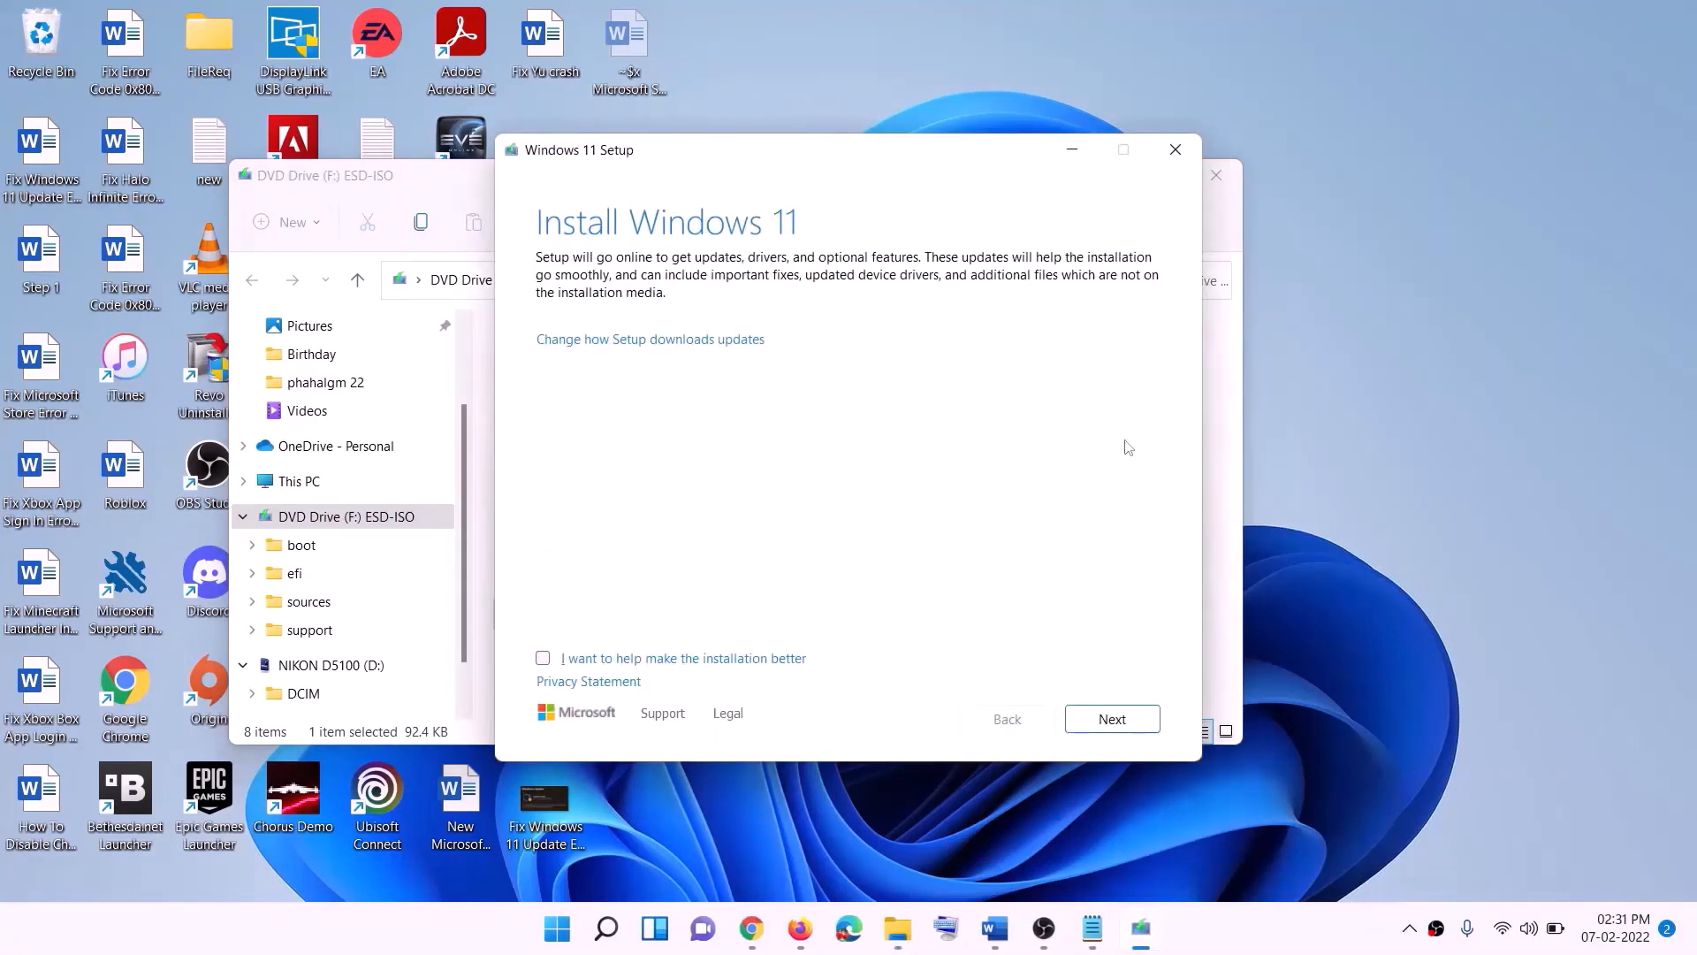
left_click(1116, 719)
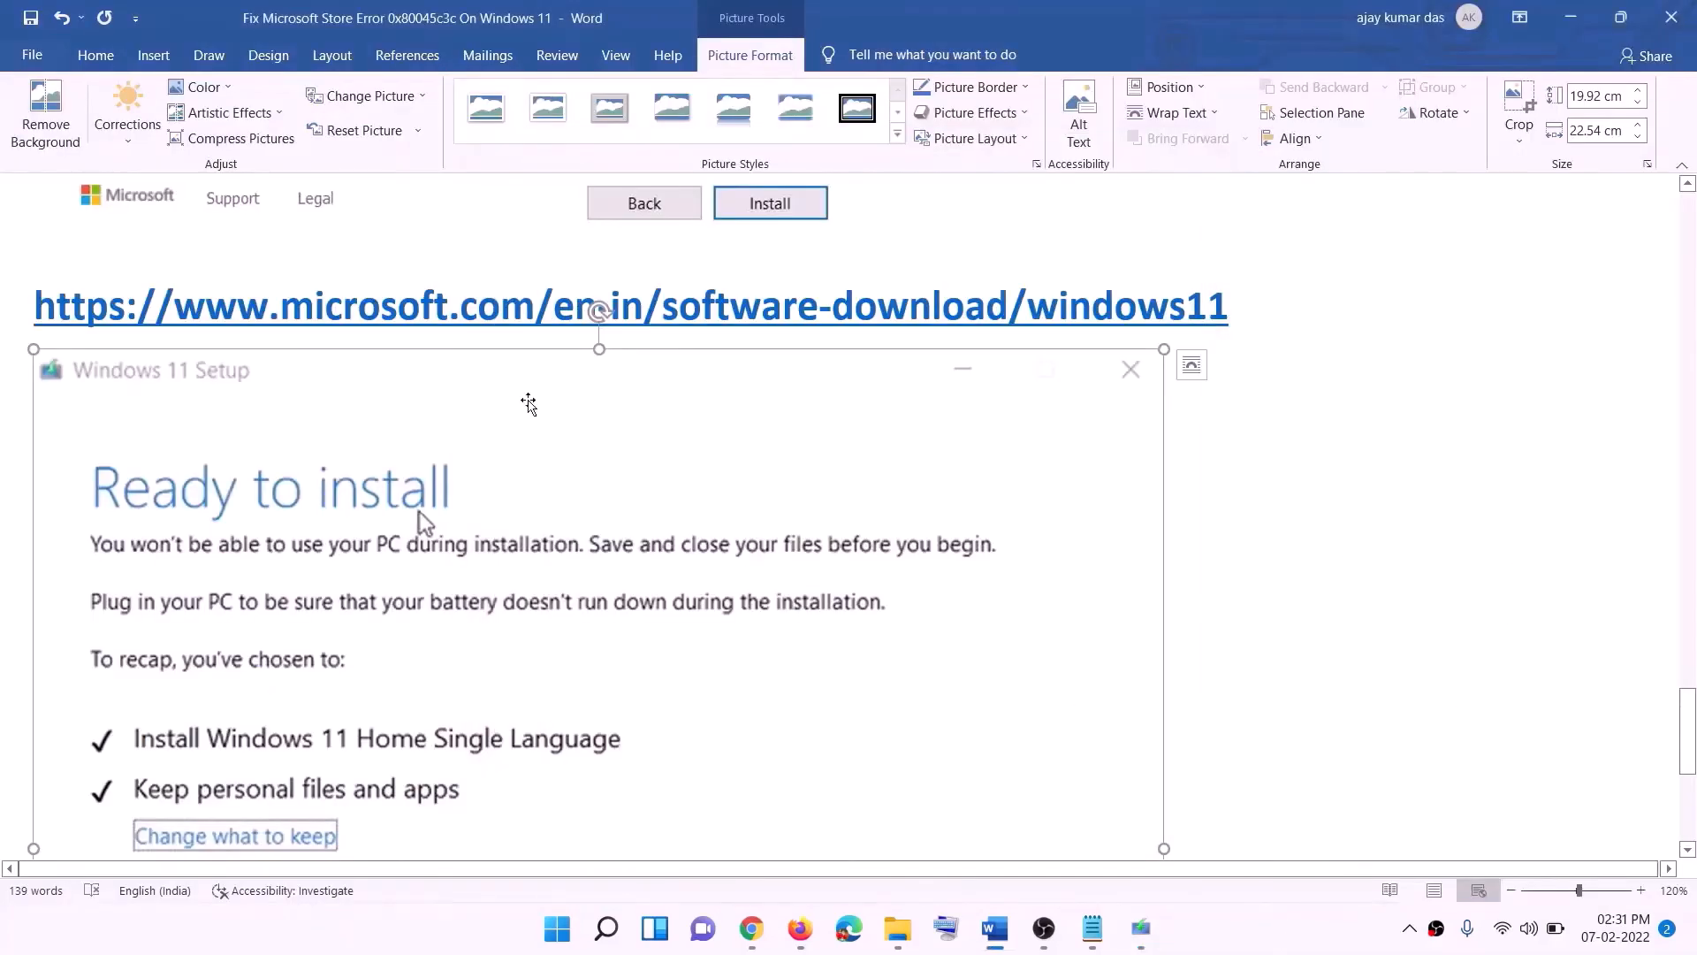
- Examine the Ready to install summary of the Windows 11 Setup shown in the document
scroll(469, 400, "down", 3)
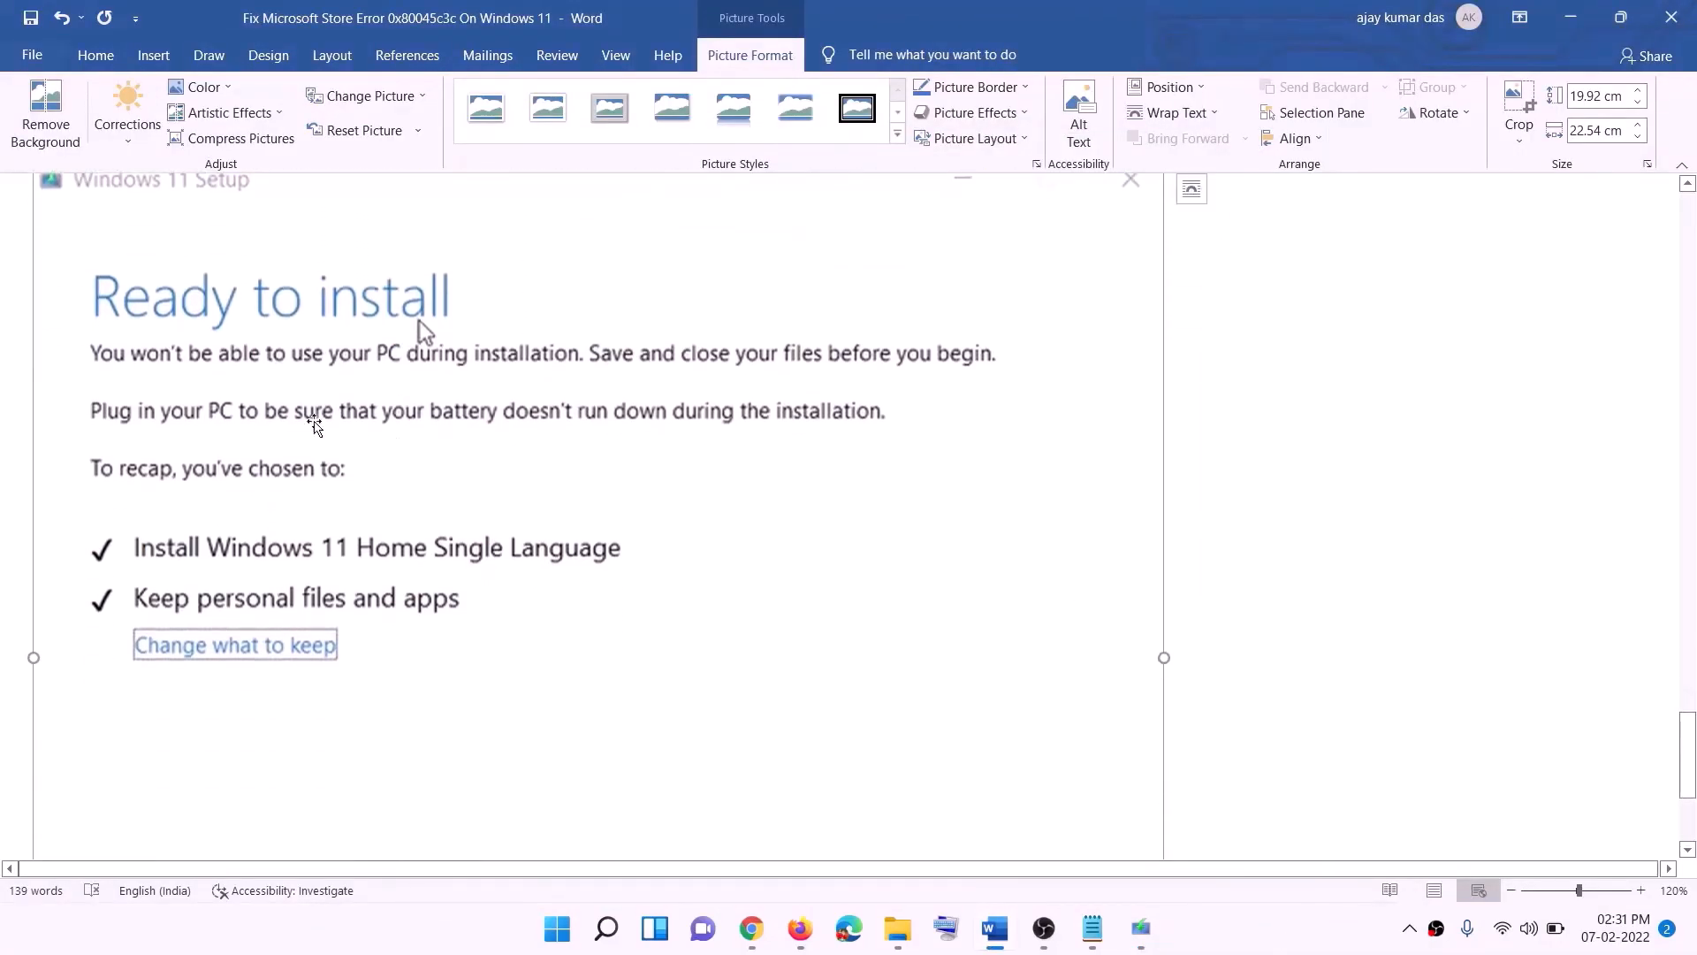
scroll(469, 320, "down", 1)
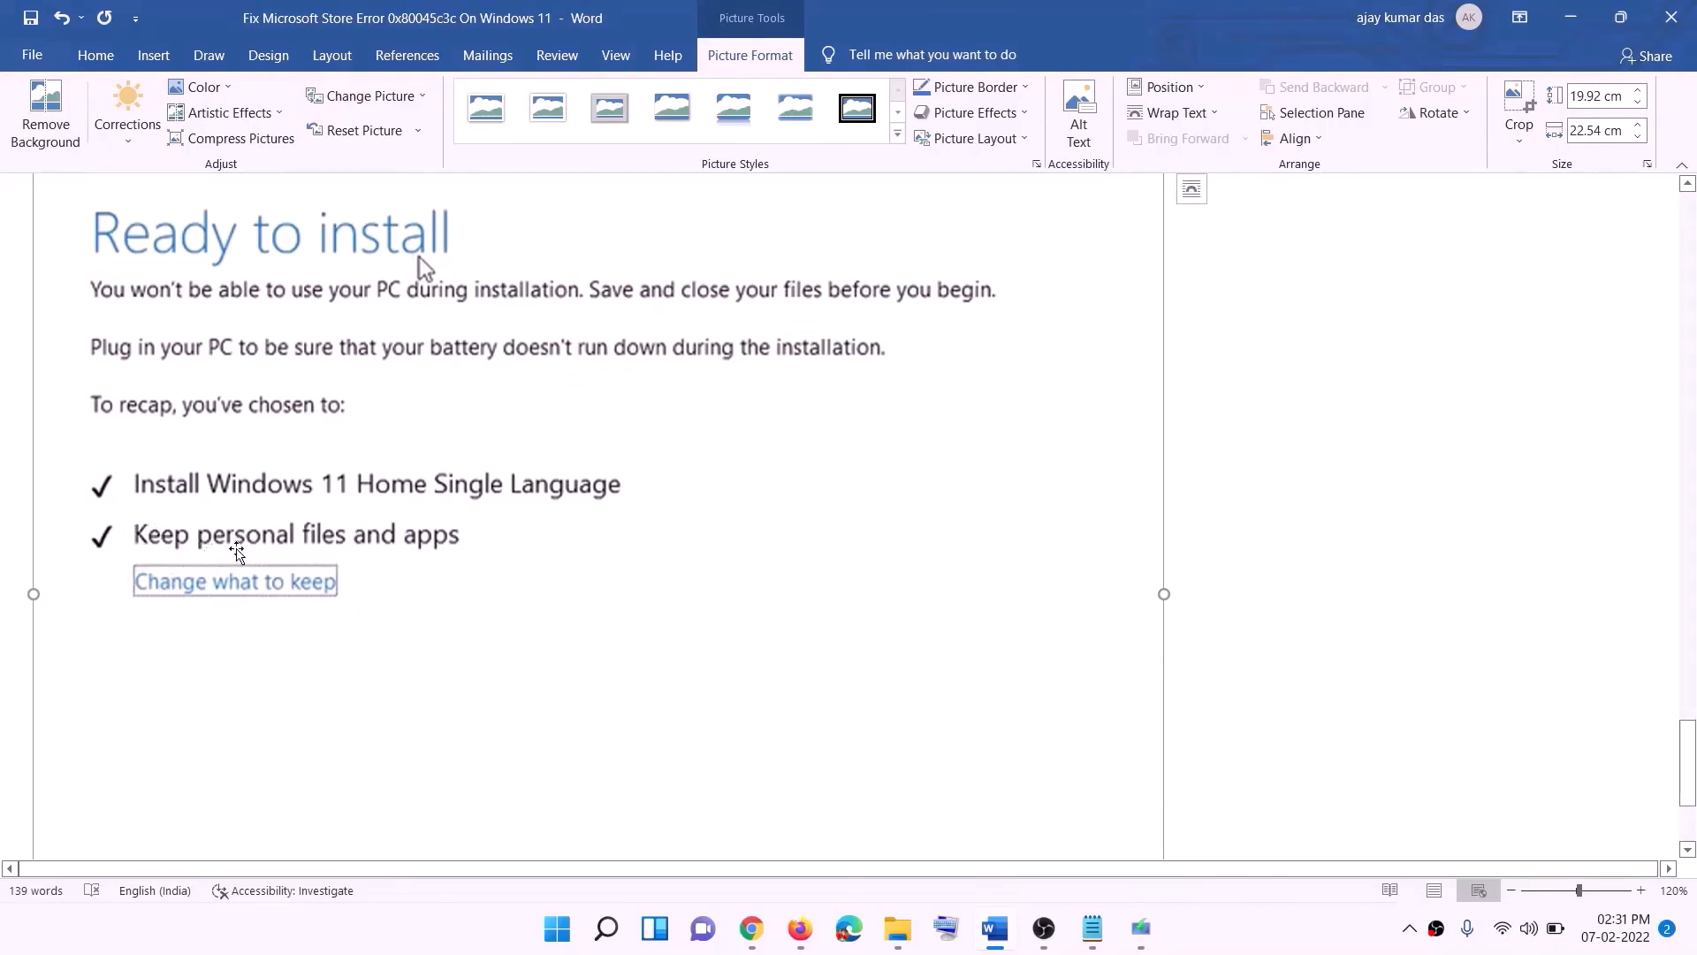
scroll(644, 557, "down", 3)
scroll(902, 663, "up", 7)
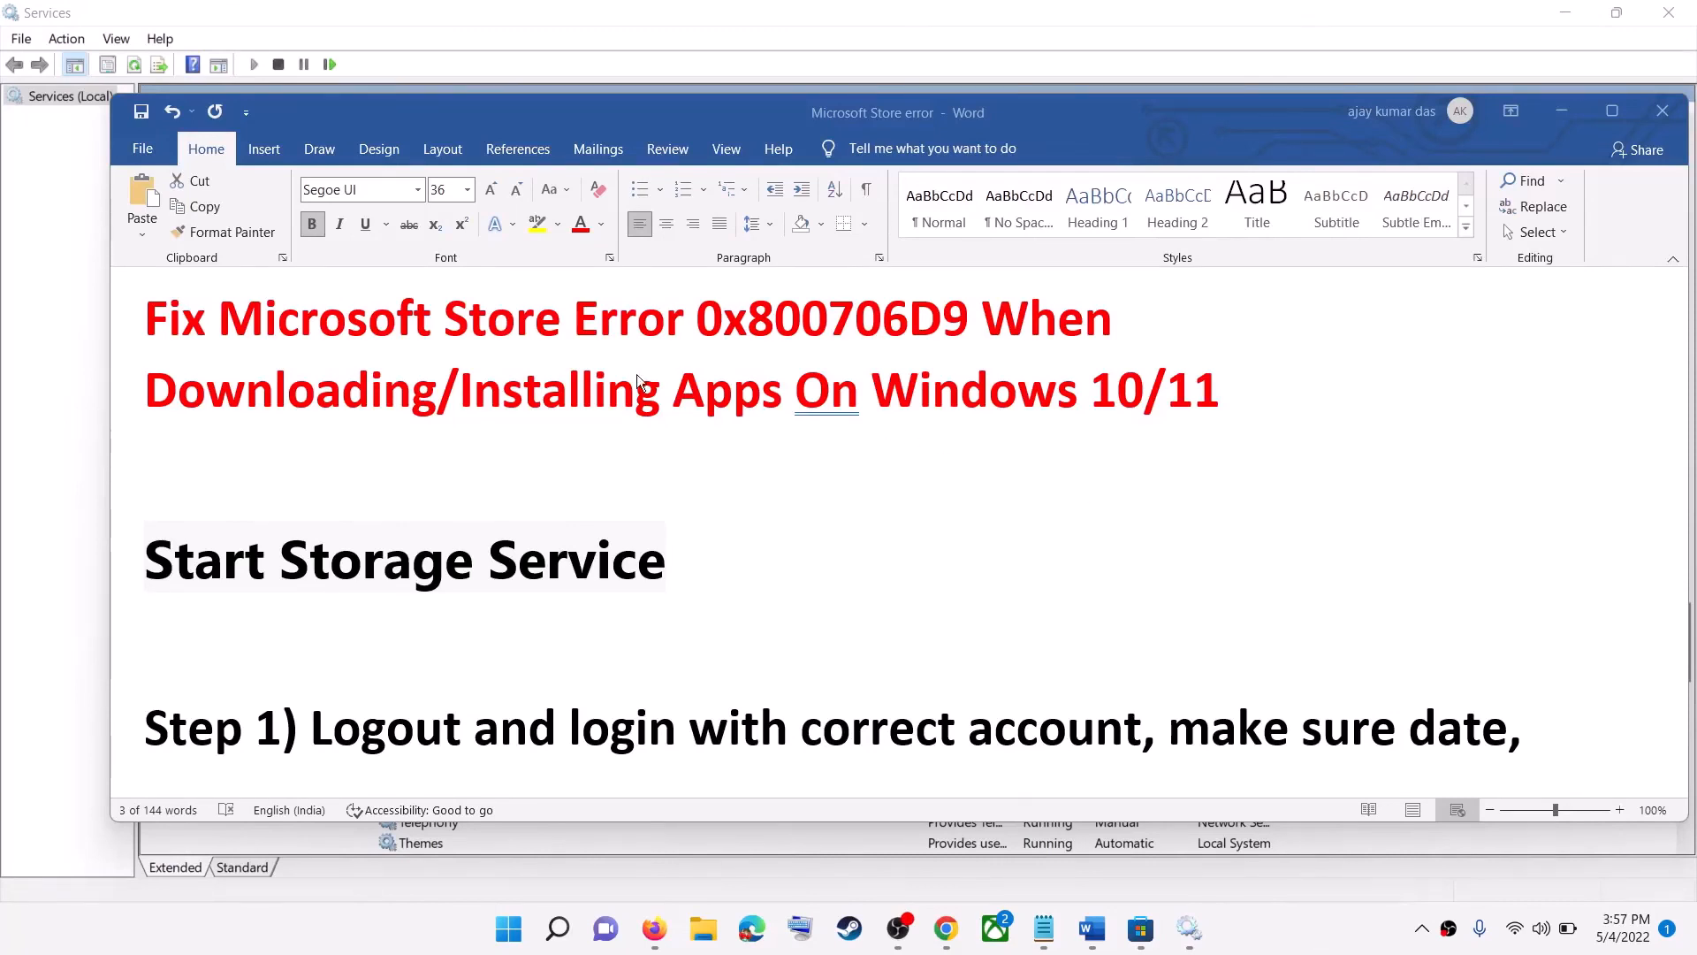
- Select the text Store Error 0x800706D9 in the document's title
left_click(758, 344)
left_click_drag(445, 326, 968, 327)
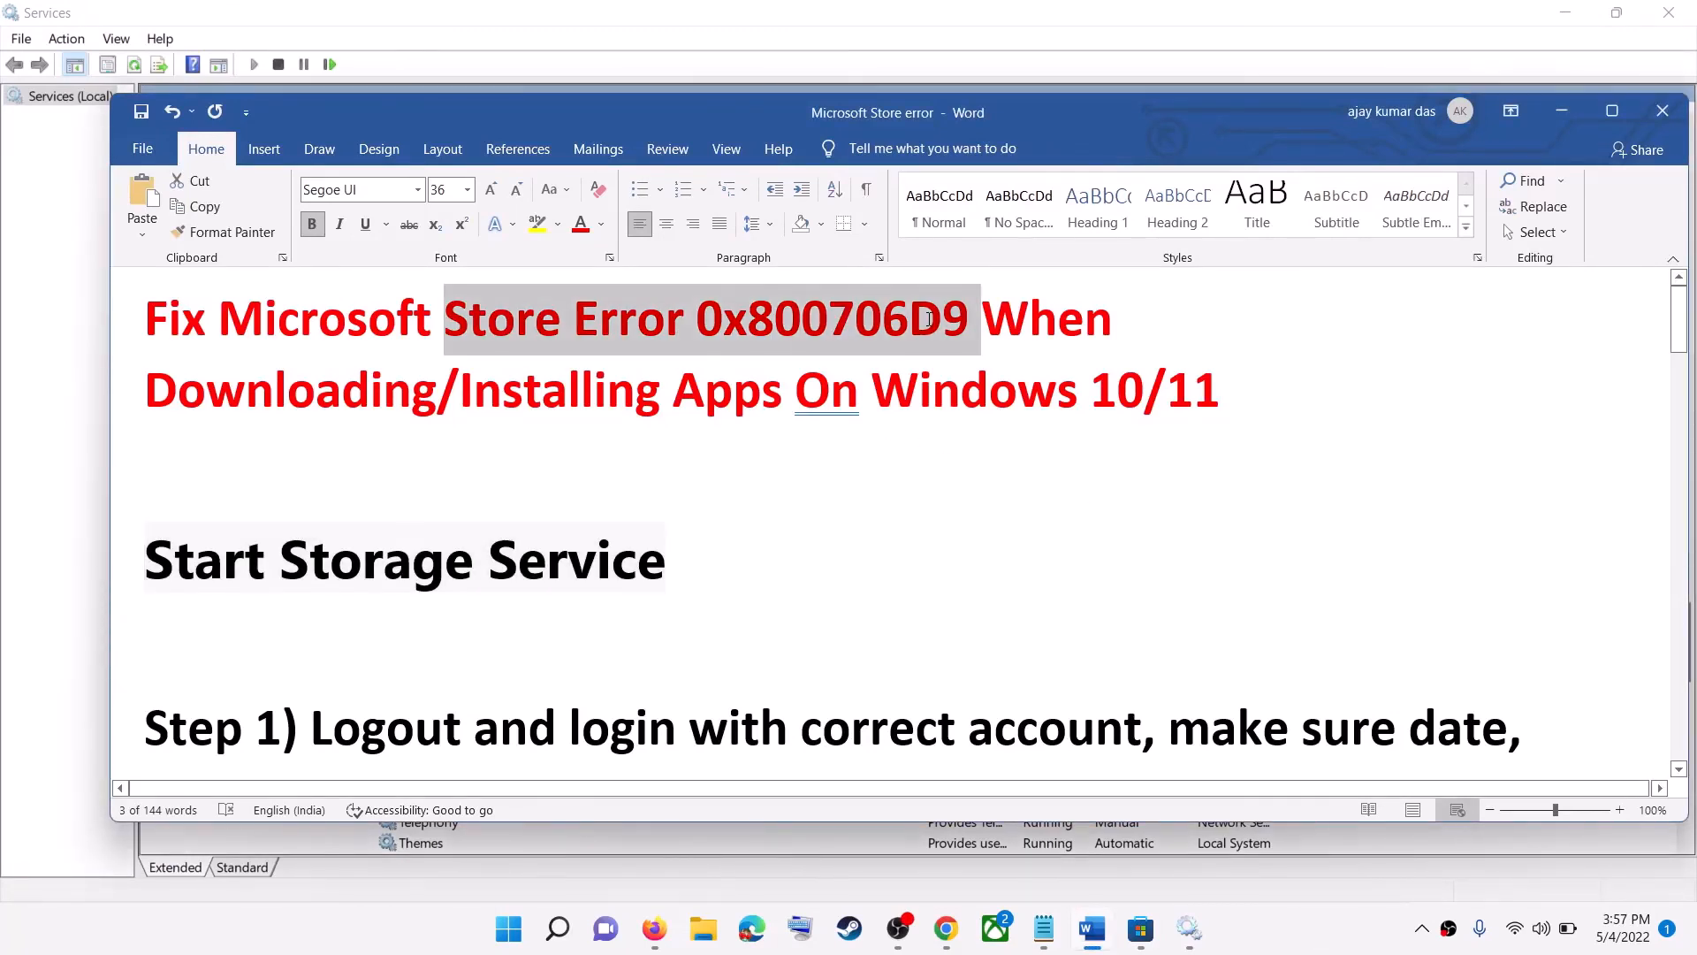